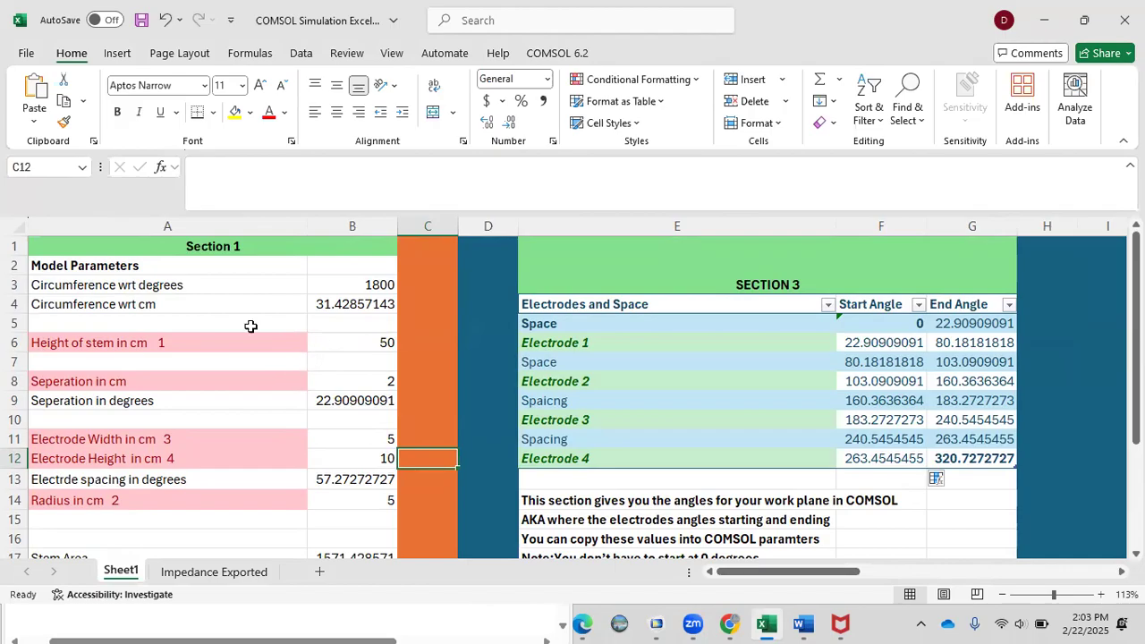
- Set the height of stem in the Section 1 model parameters to 100 cm
left_click(158, 286)
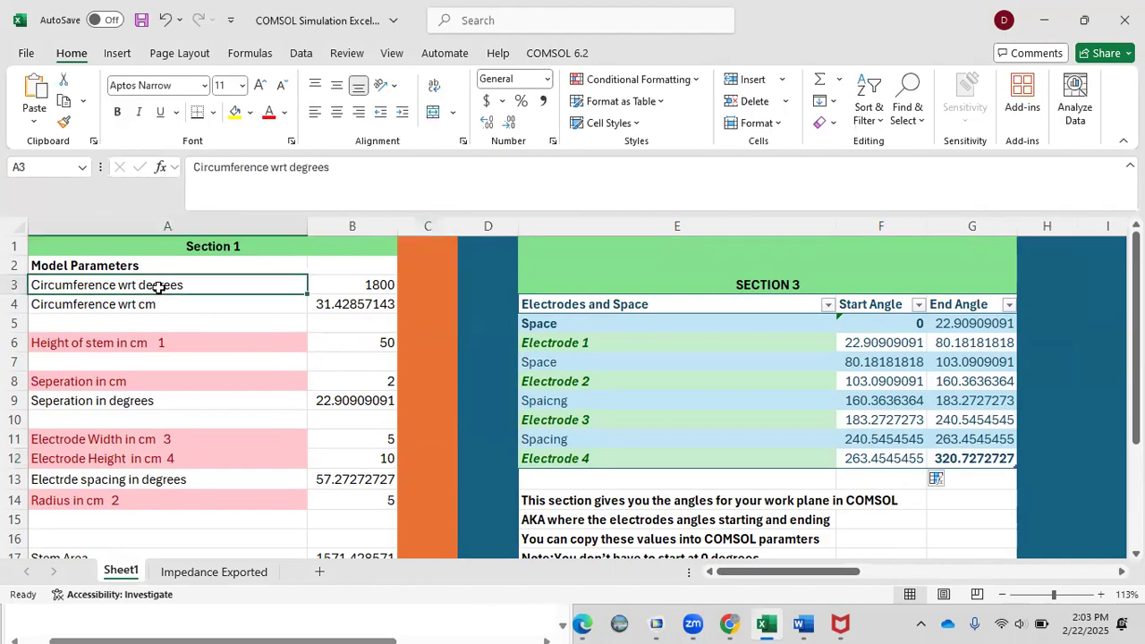
left_click(157, 341)
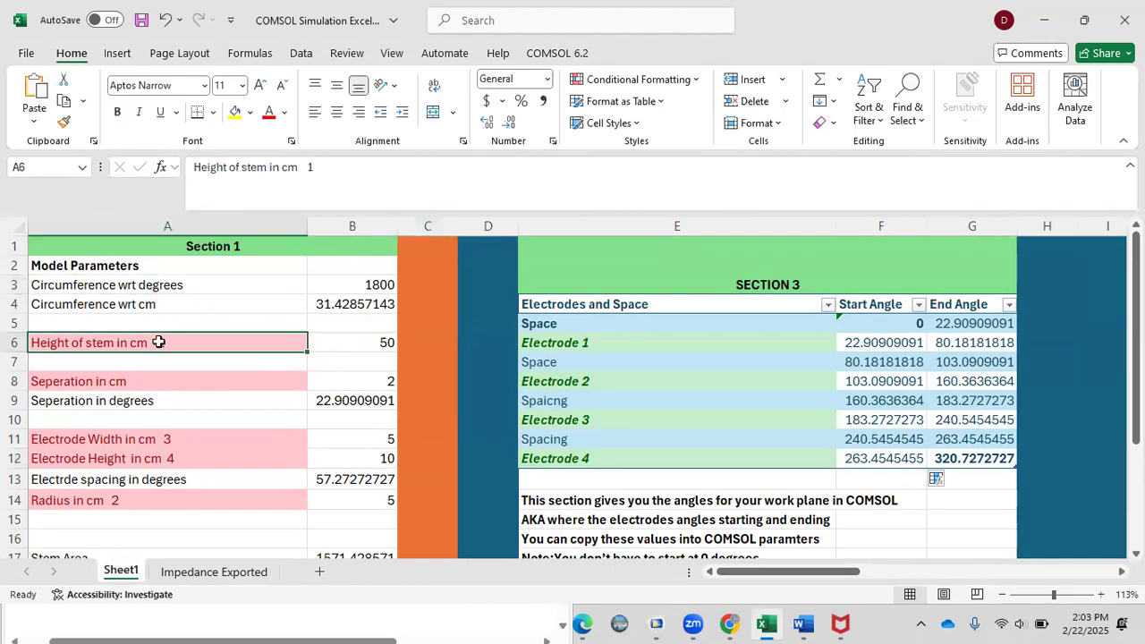
left_click(333, 340)
type("100")
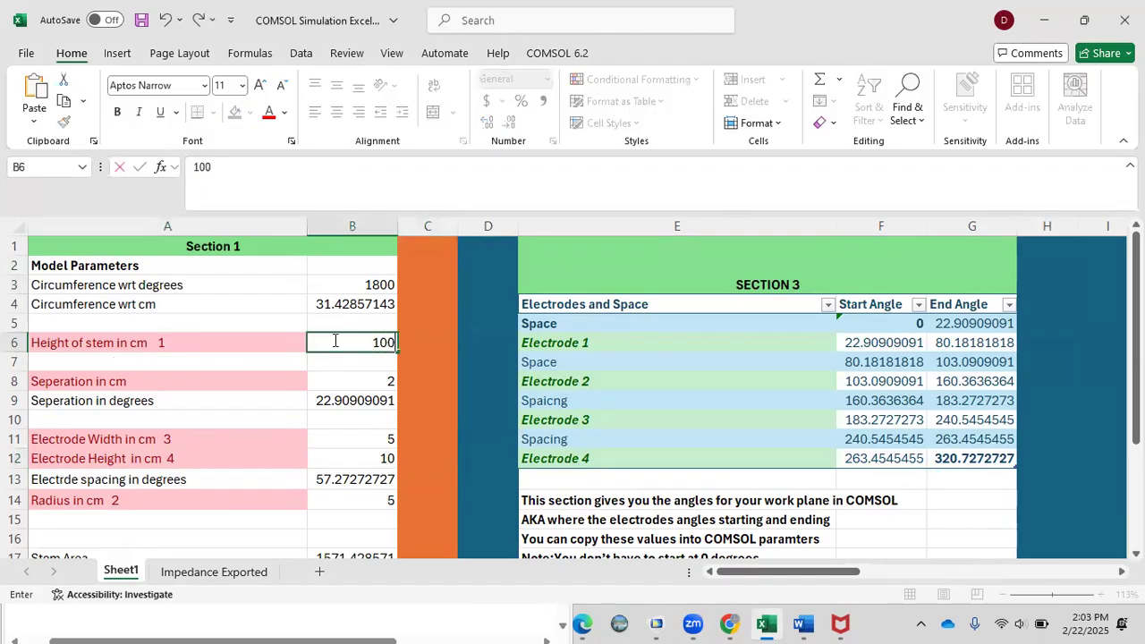
left_click(334, 359)
left_click(340, 381)
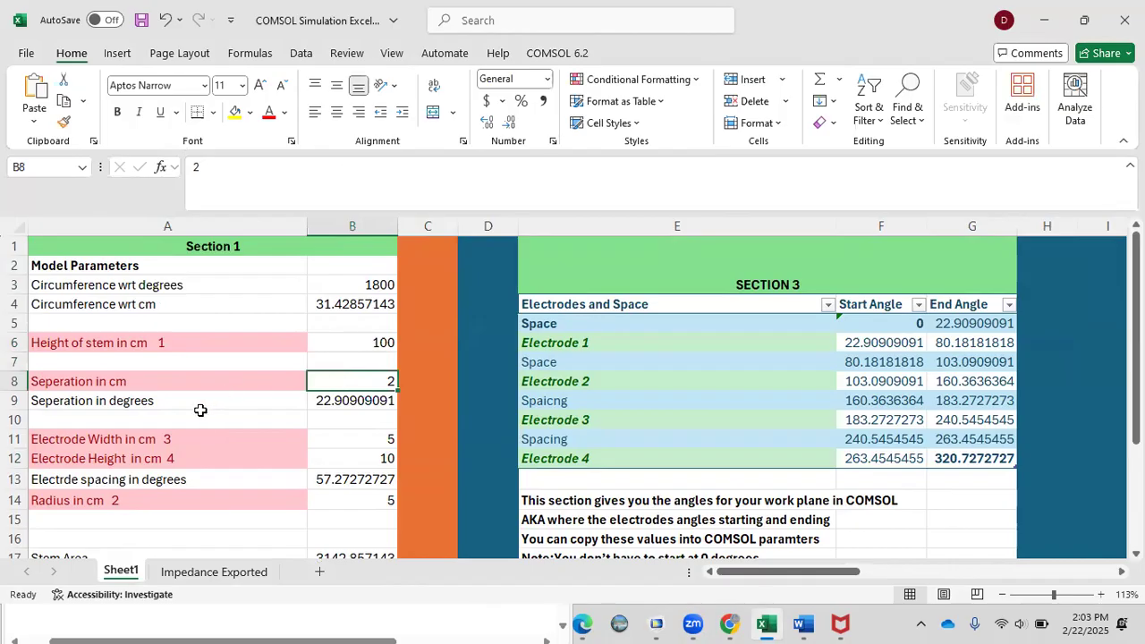
- Set the radius in the Section 1 model parameters to 10 cm
left_click(98, 502)
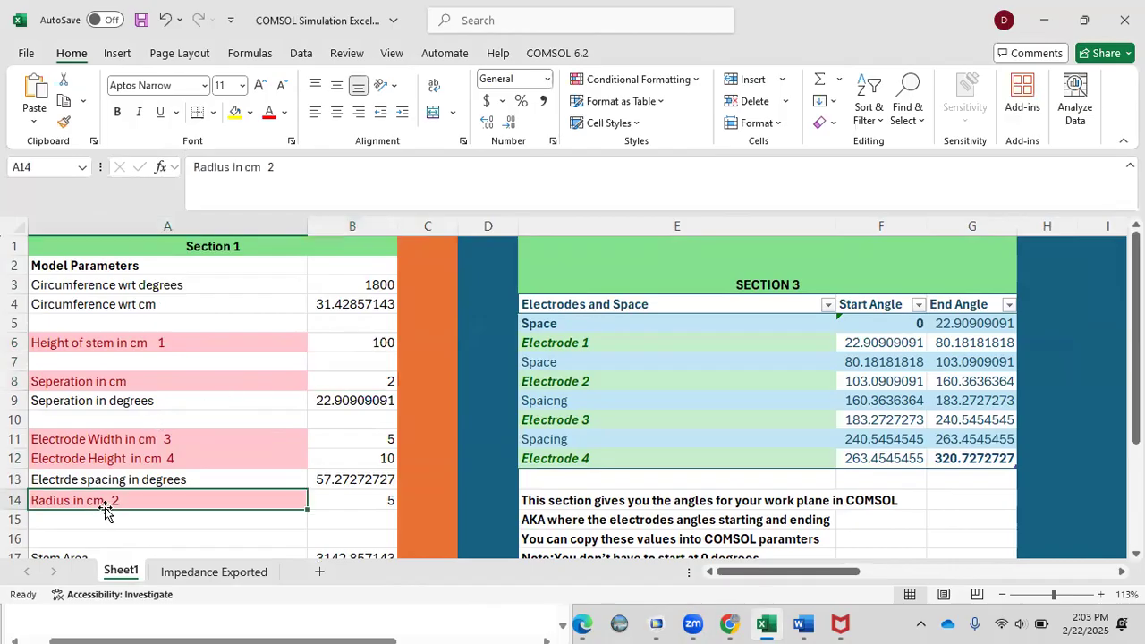
scroll(125, 506, "down", 1)
scroll(125, 507, "down", 2)
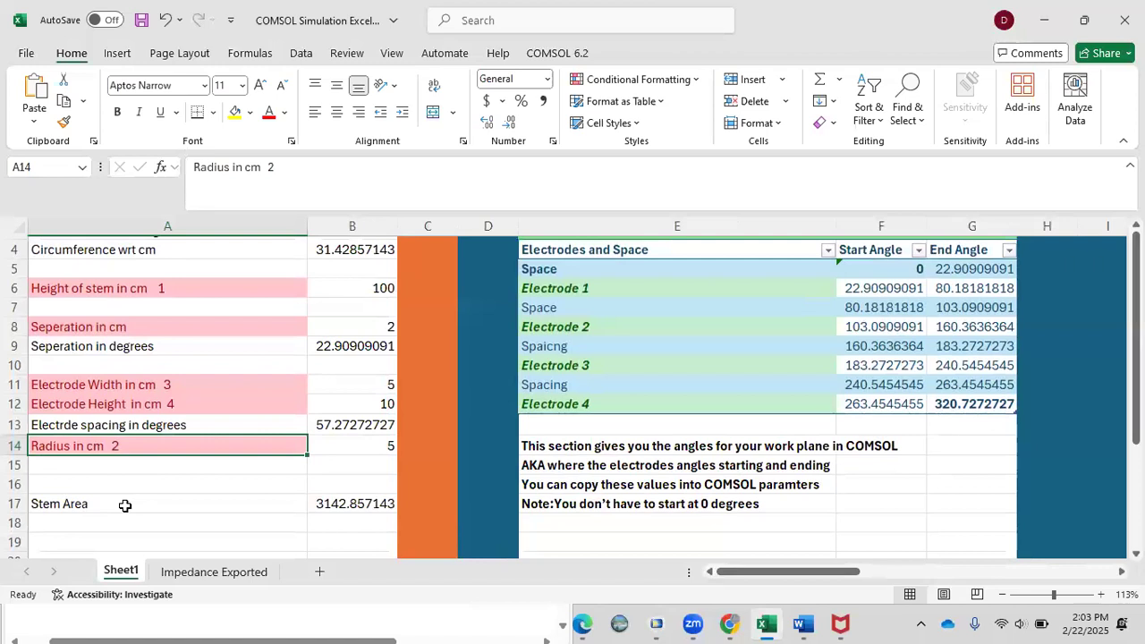
scroll(125, 507, "up", 1)
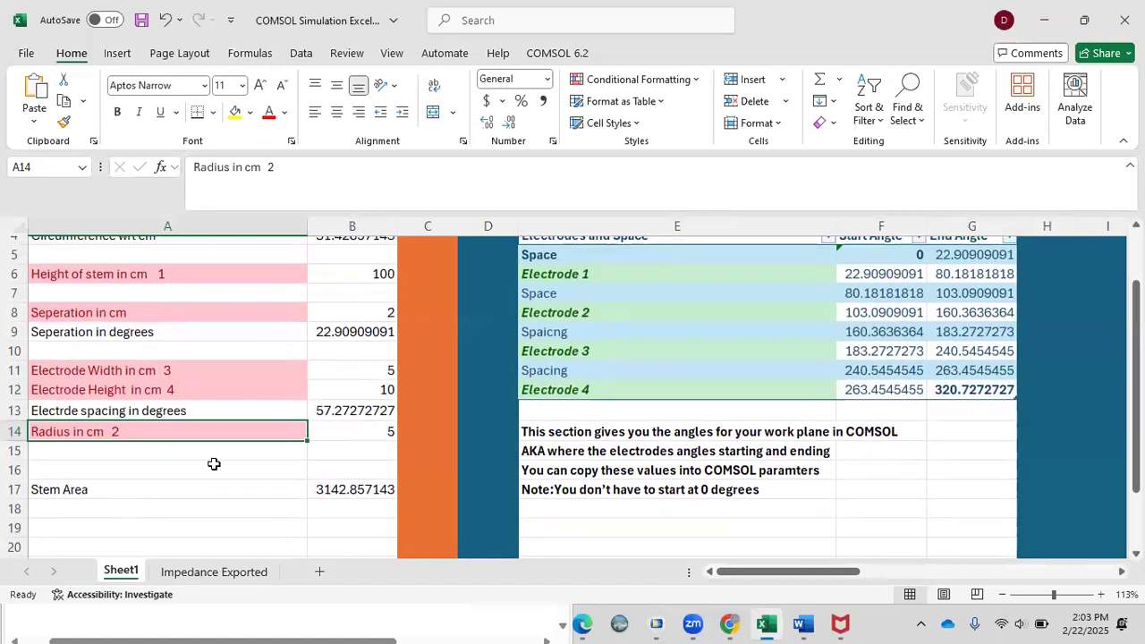
left_click(338, 433)
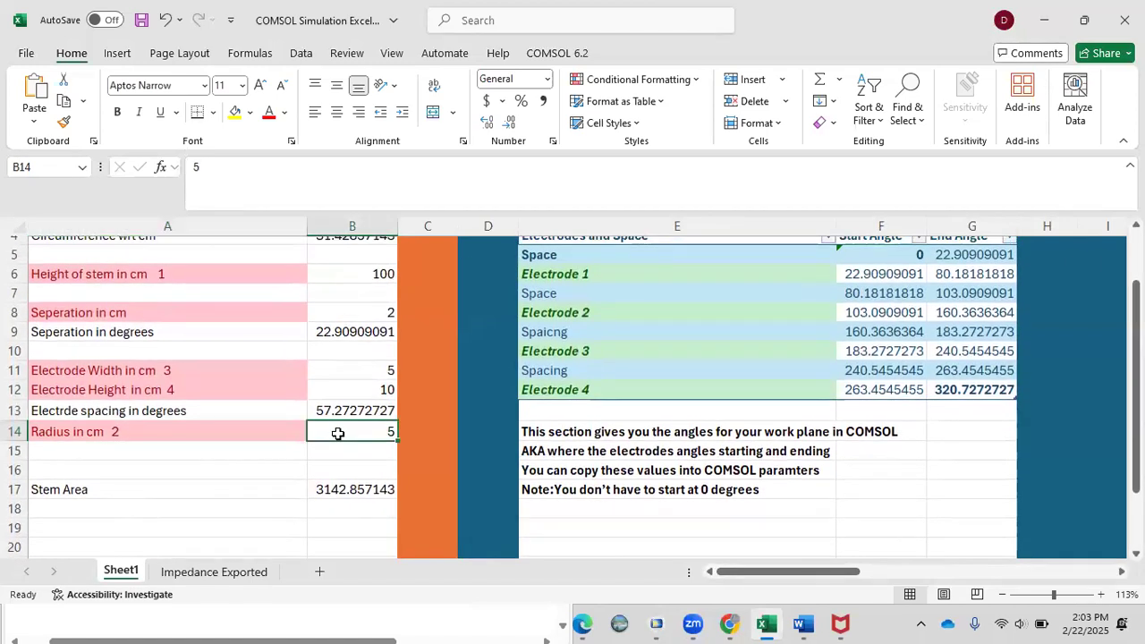
type("10")
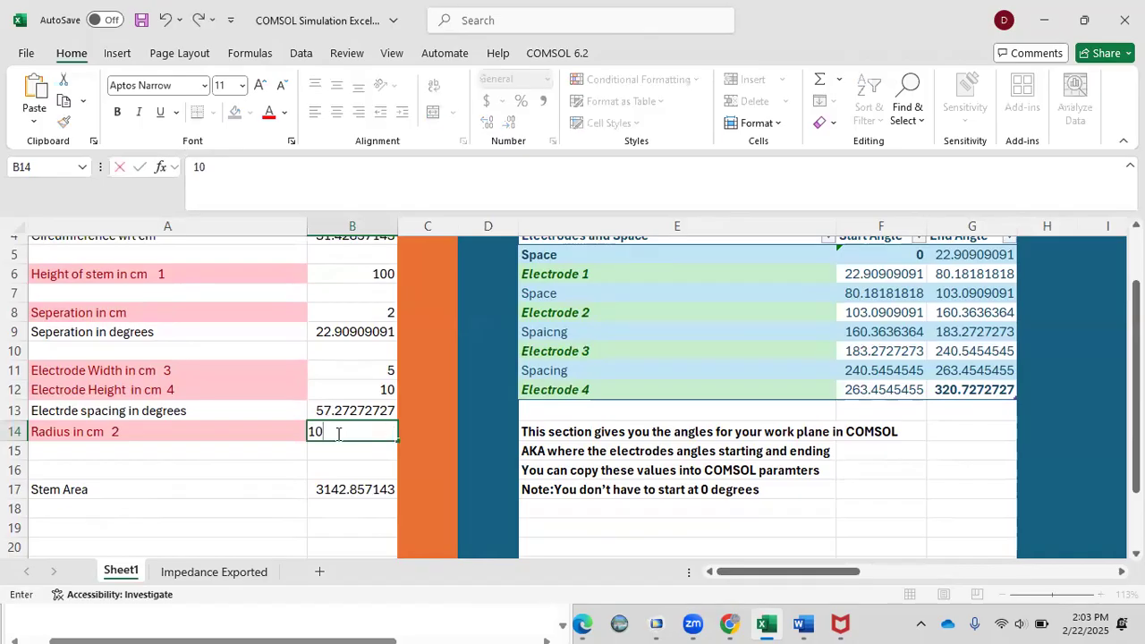
left_click(267, 452)
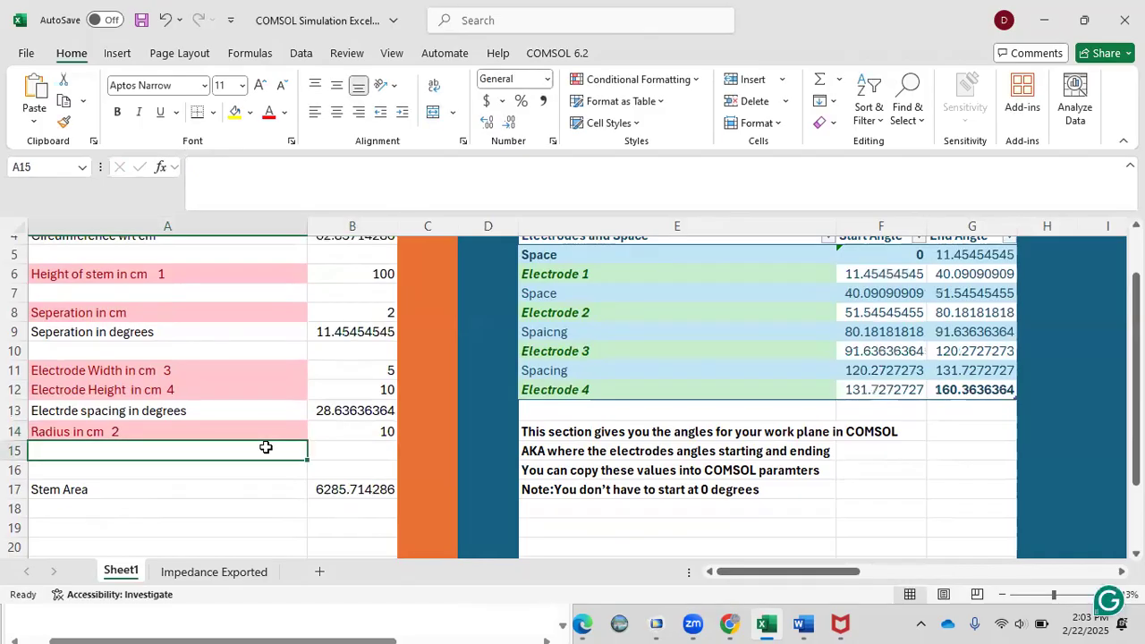
- Set the electrode separation in the Section 1 model parameters to 5 cm
scroll(267, 449, "up", 1)
scroll(273, 448, "up", 1)
scroll(273, 447, "down", 2)
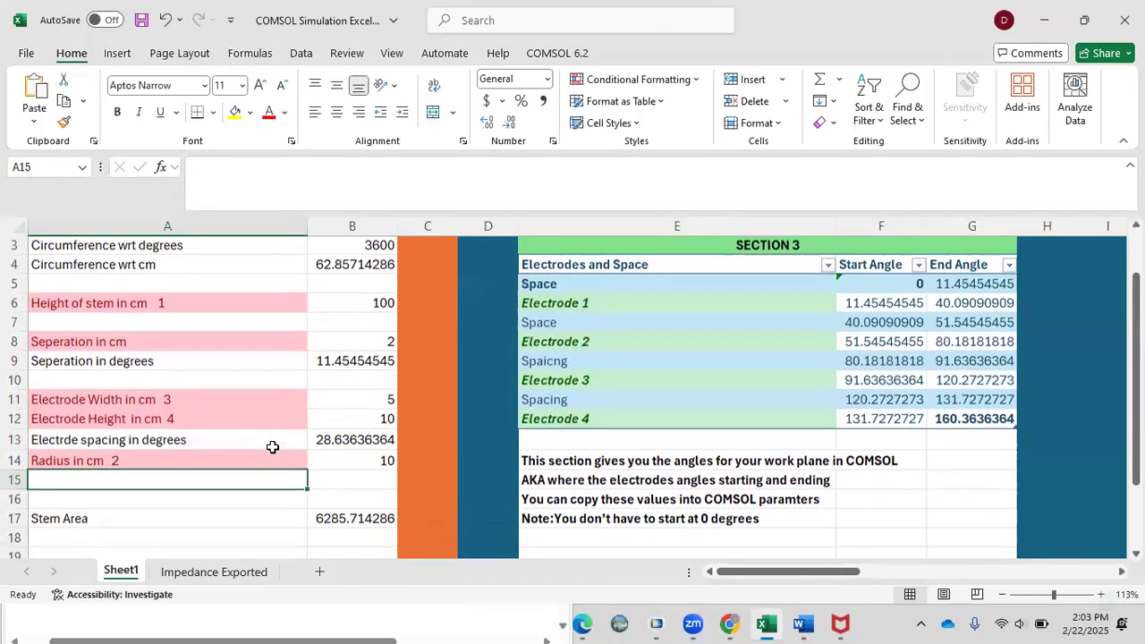
scroll(273, 448, "up", 1)
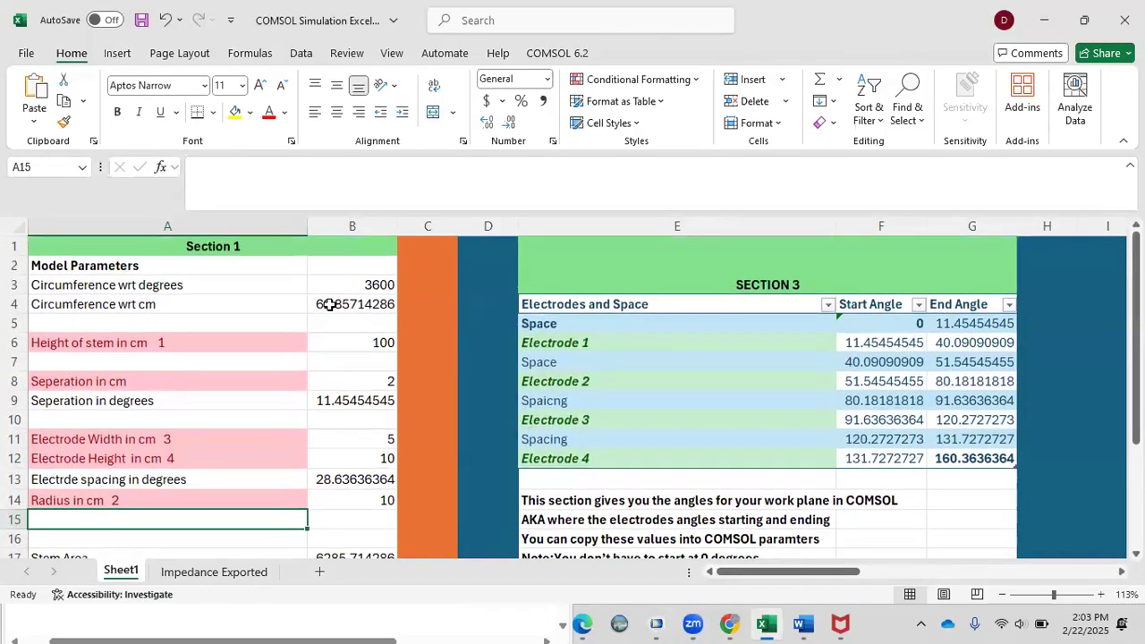
left_click(335, 385)
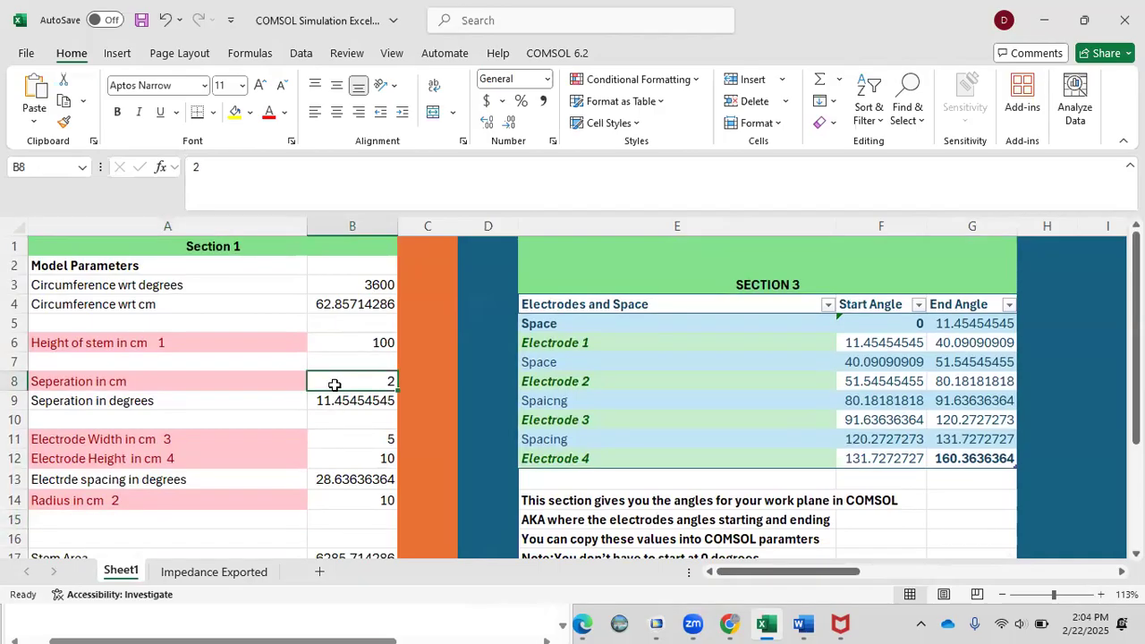
type("5")
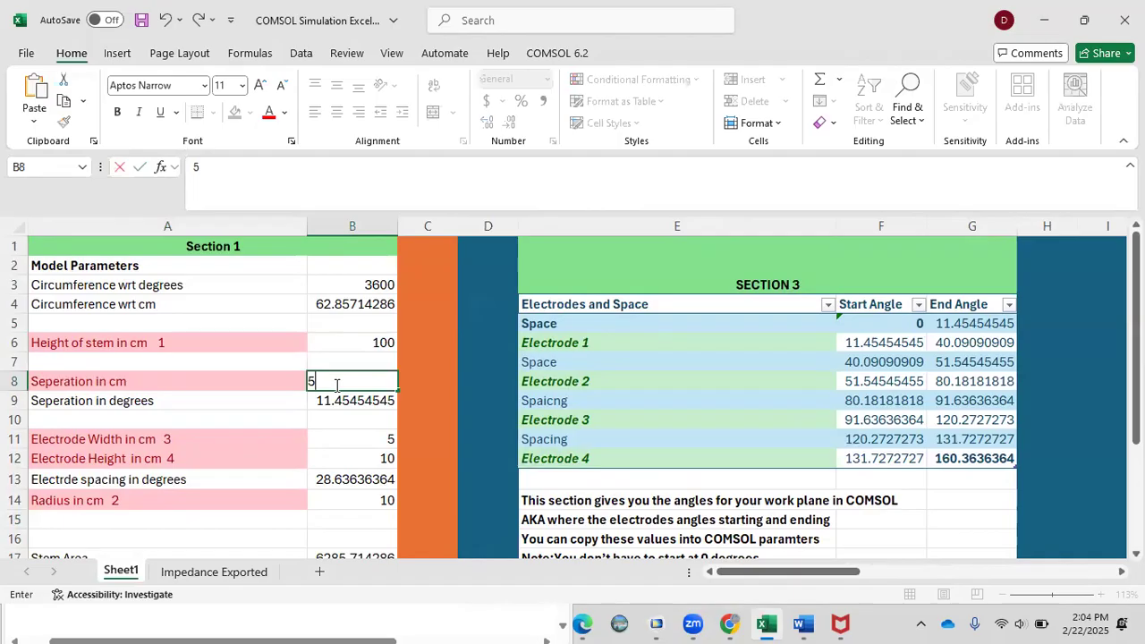
left_click(273, 402)
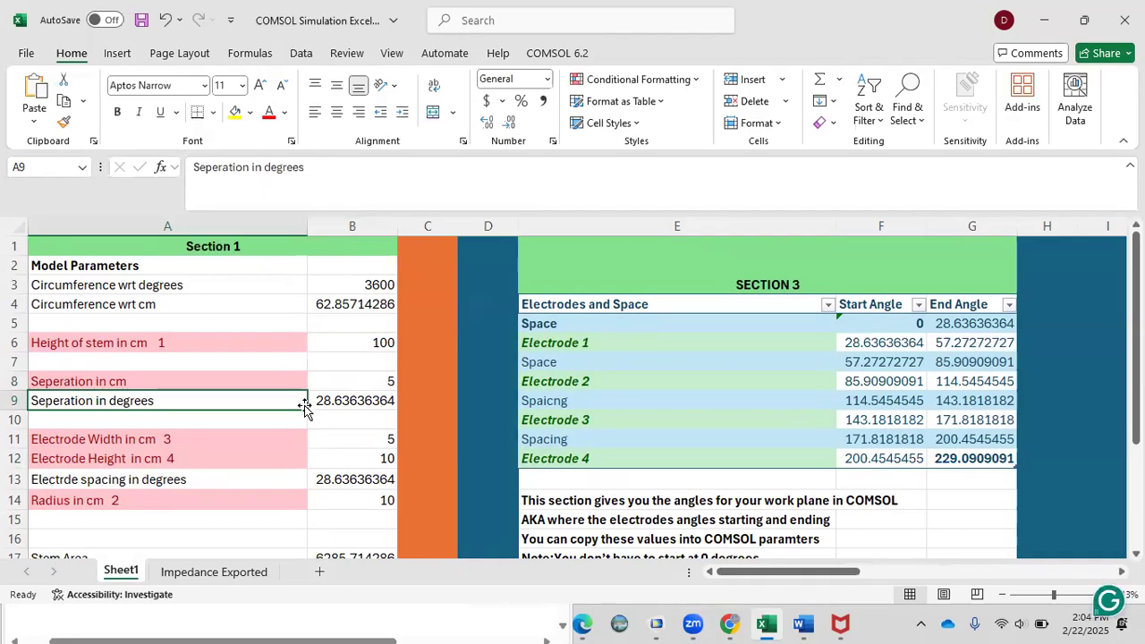
- Set the electrode width in the Section 1 model parameters to 3 cm
left_click(341, 439)
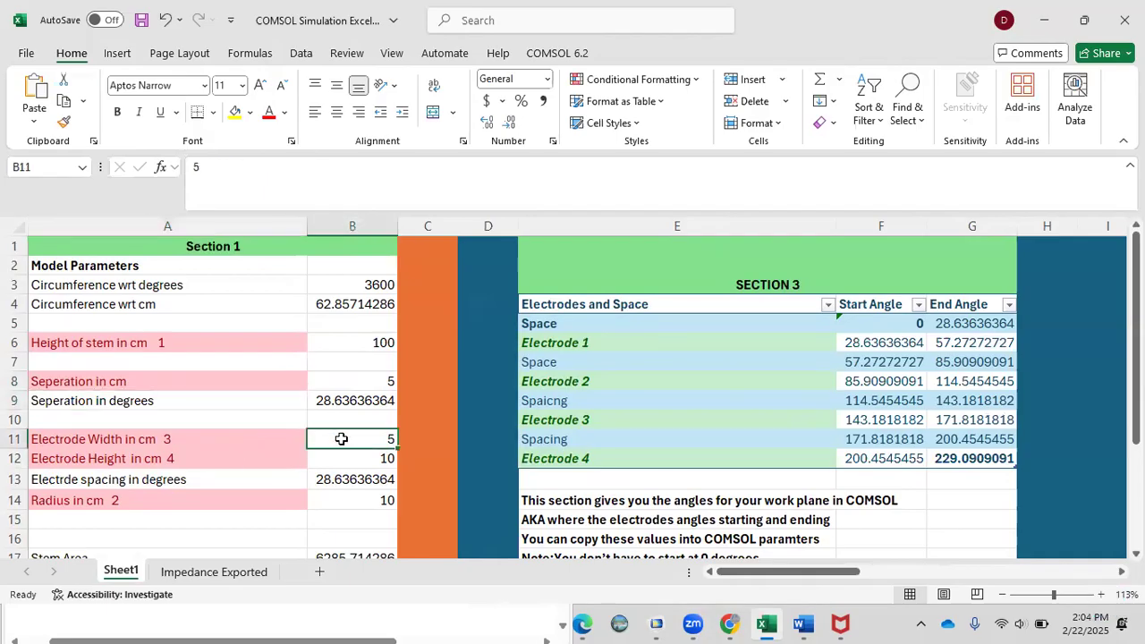
type("3")
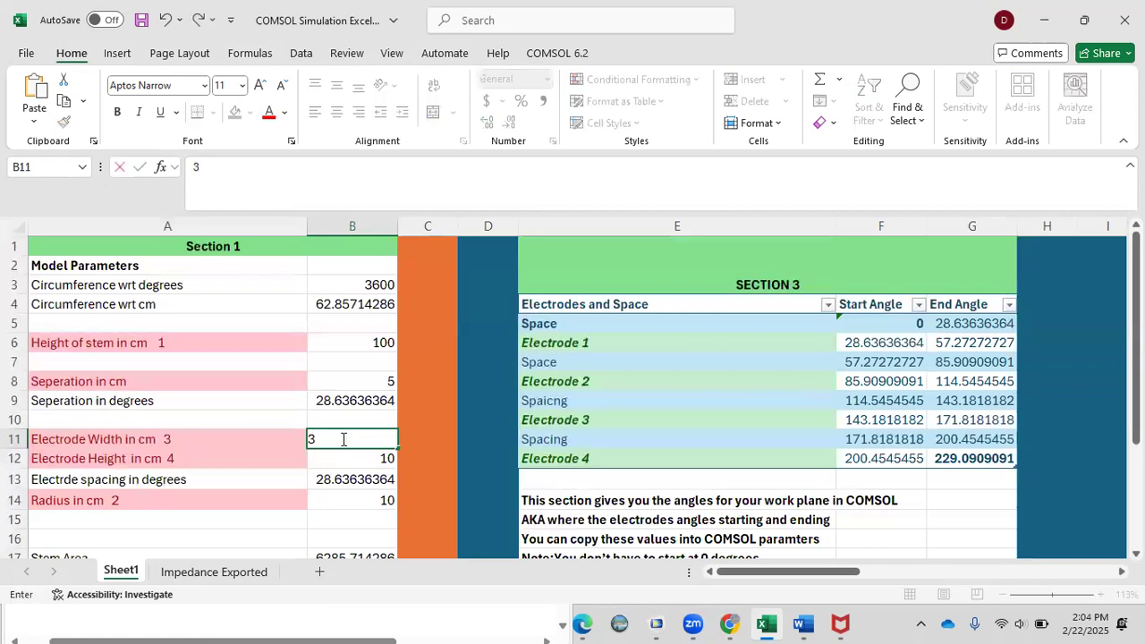
left_click(348, 457)
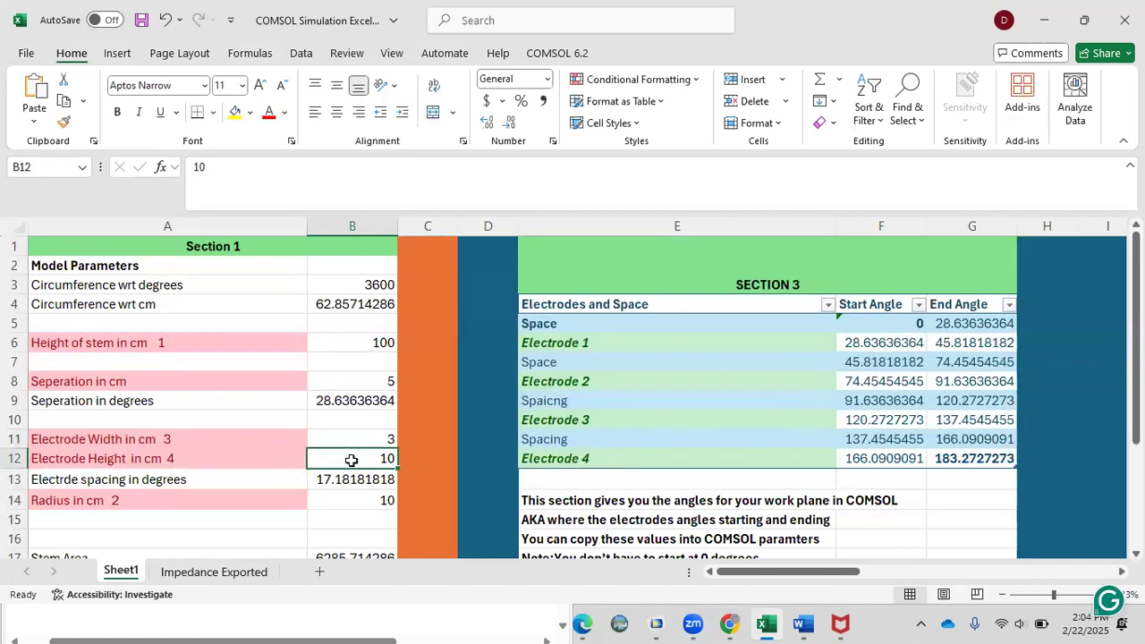
- Append the order number 5 to the "Seperation in cm" label, continuing the numbering of the other highlighted parameters
scroll(351, 460, "down", 1)
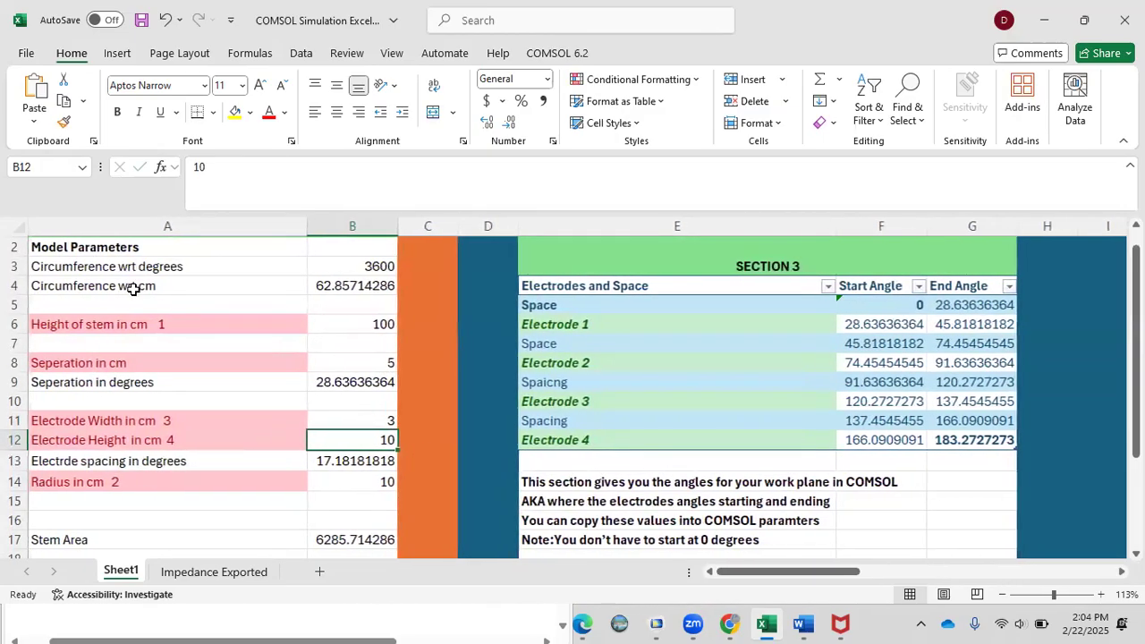
left_click(142, 326)
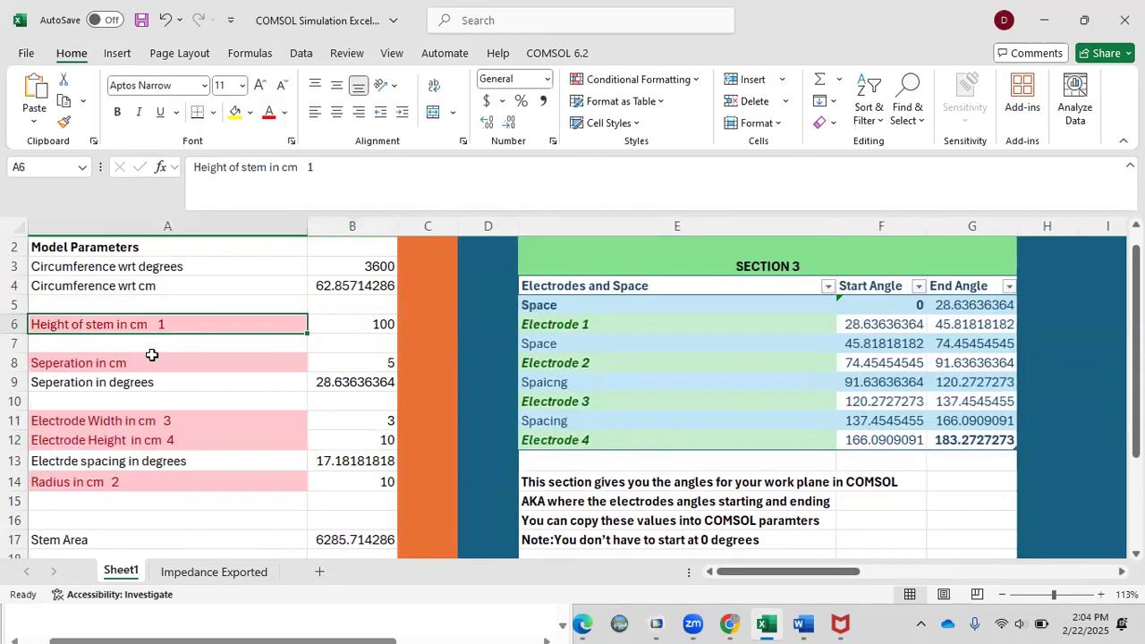
left_click(135, 483)
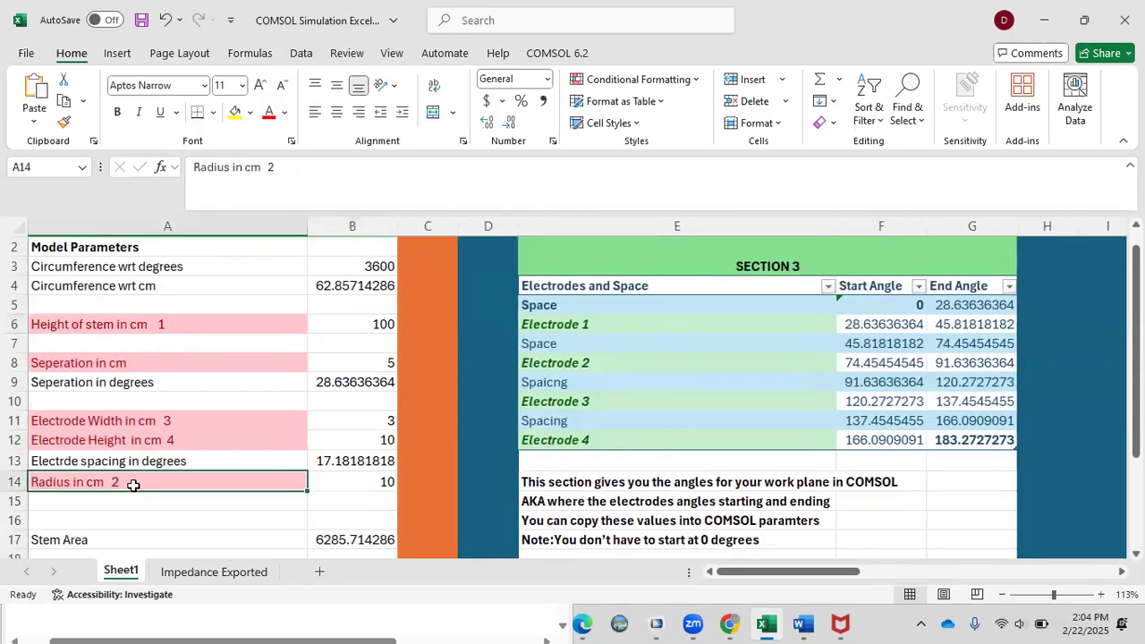
left_click(120, 420)
left_click(124, 439)
left_click(110, 366)
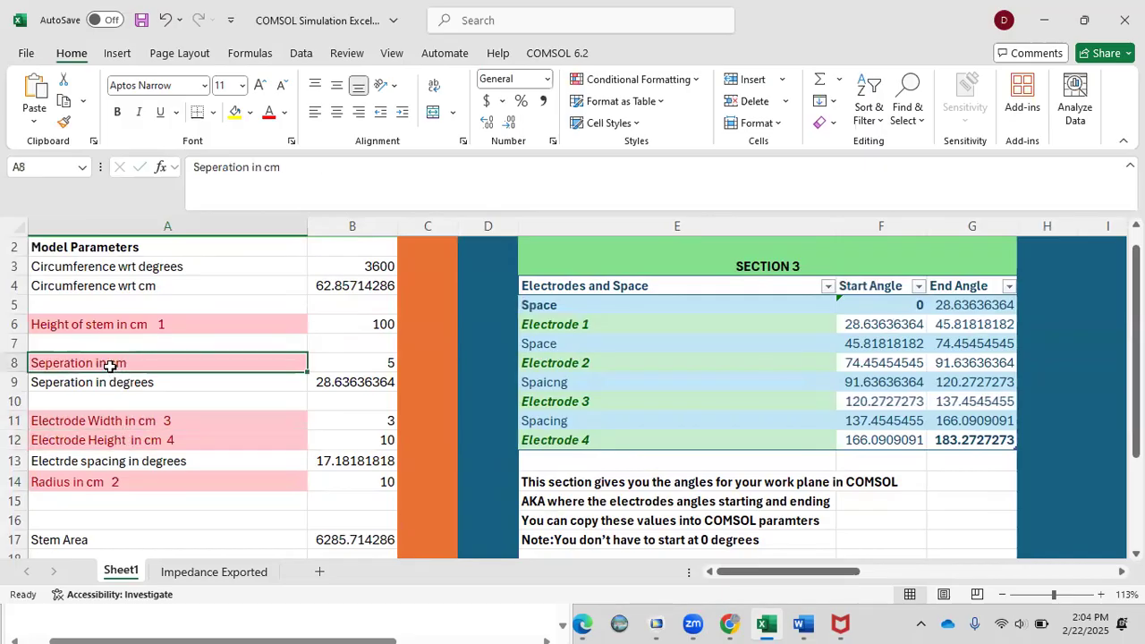
double_click(164, 364)
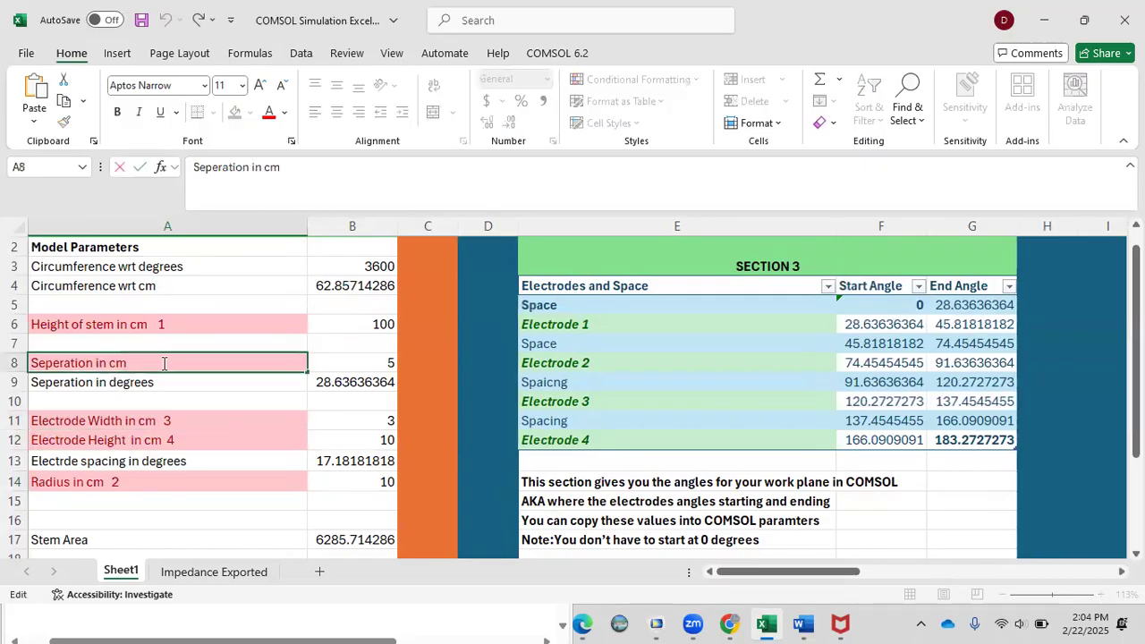
left_click(165, 395)
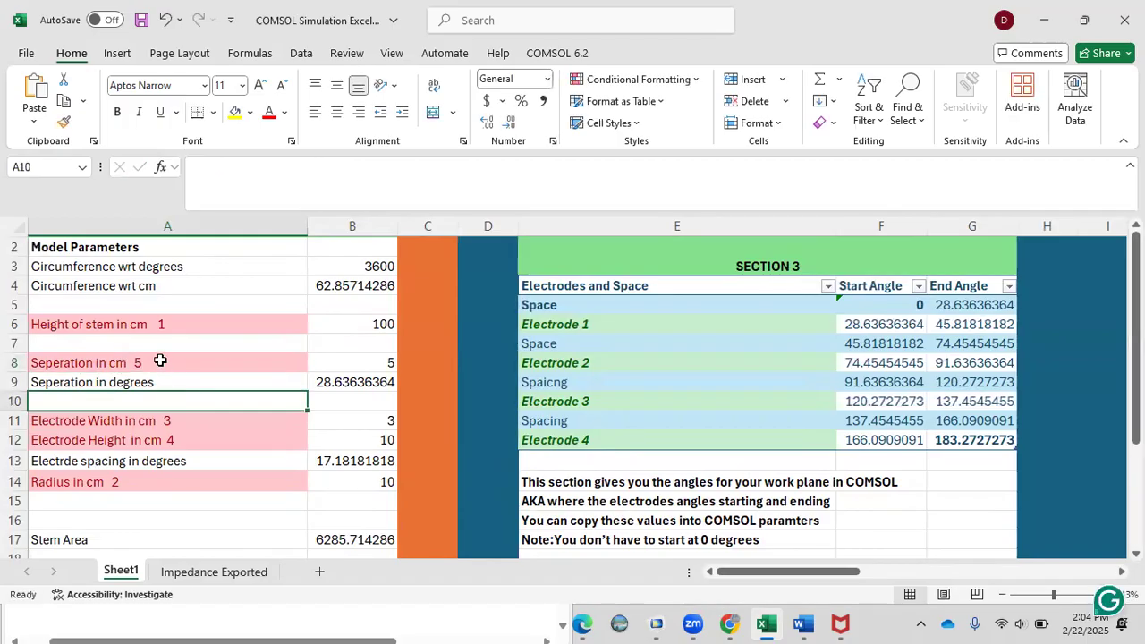
- Examine the separation-in-degrees formula and Section 2's total length and circumference fit check
left_click(166, 383)
left_click(328, 383)
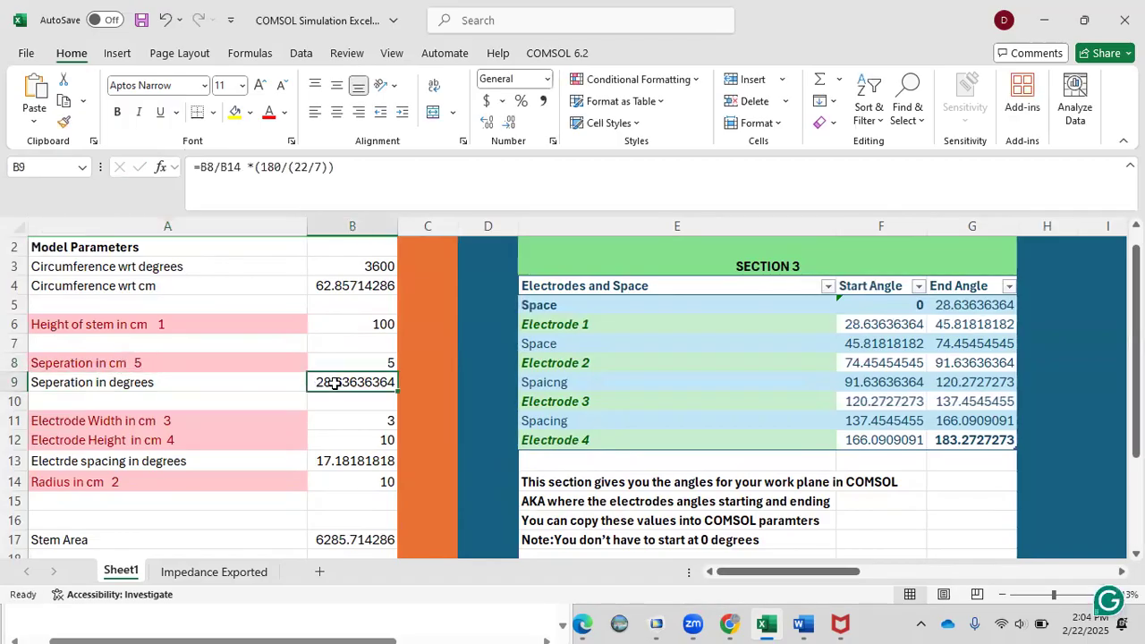
scroll(498, 363, "right", 3)
scroll(502, 363, "right", 5)
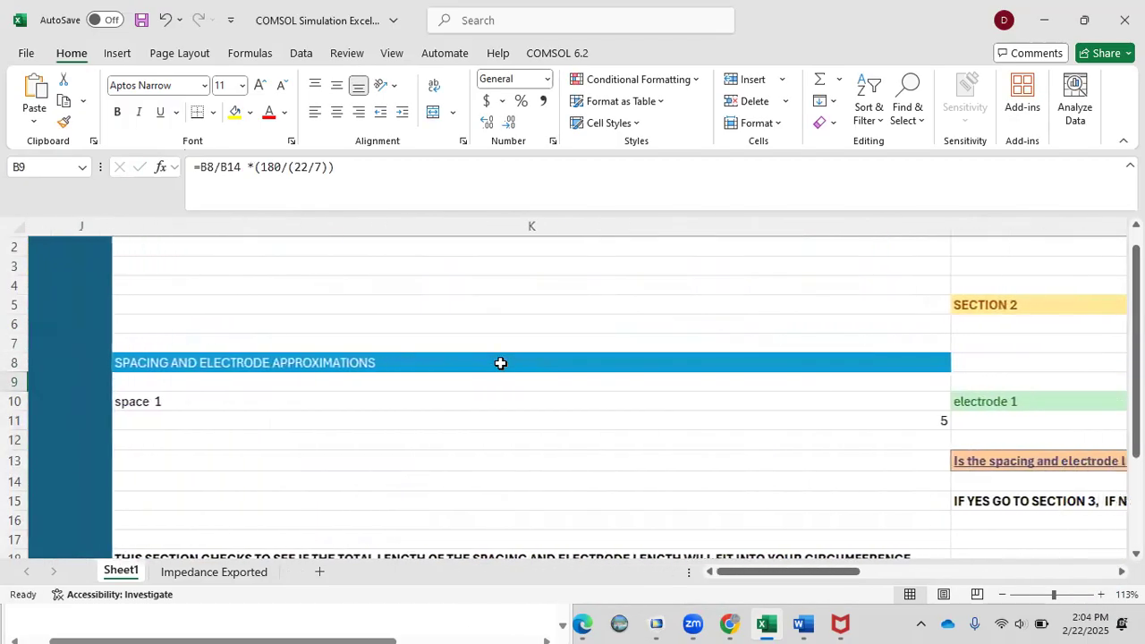
left_click(427, 402)
scroll(427, 404, "right", 3)
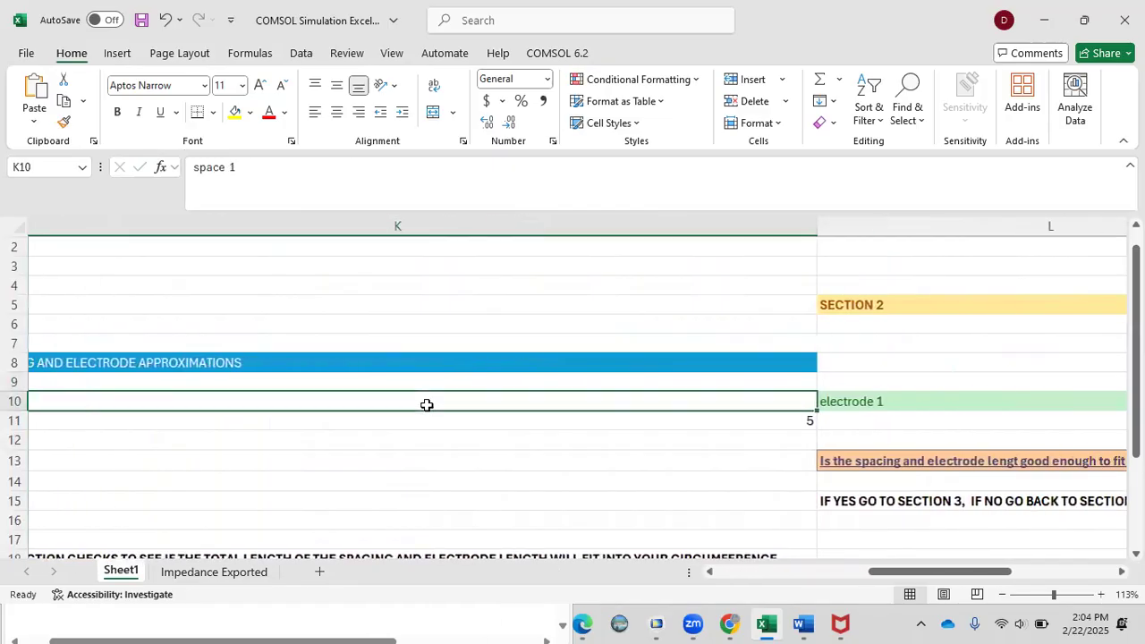
scroll(427, 405, "right", 4)
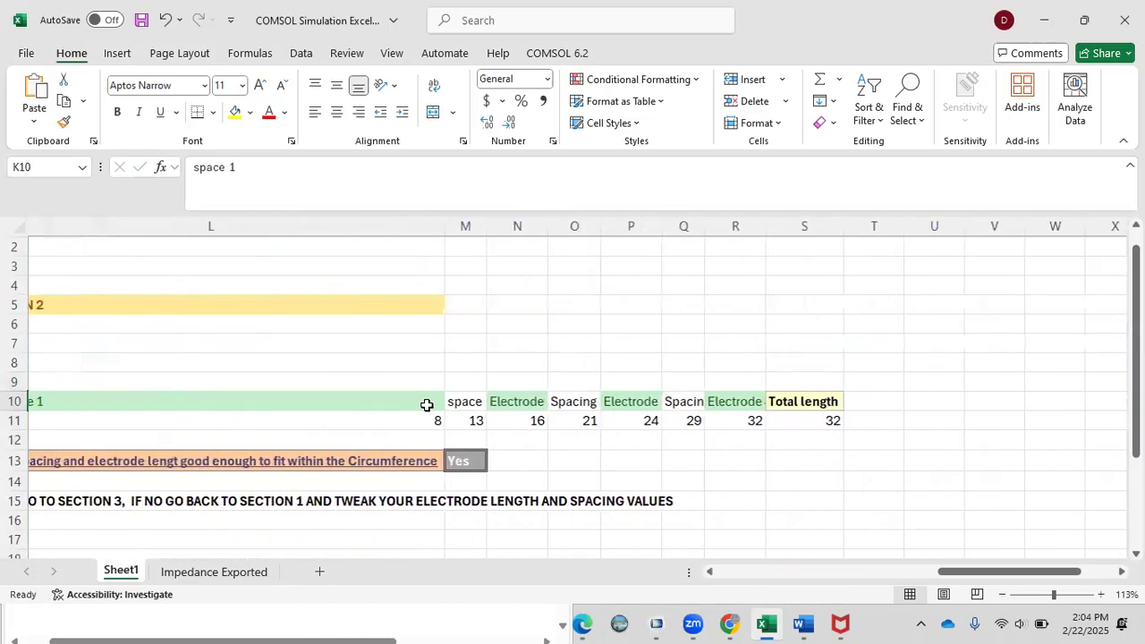
left_click(783, 427)
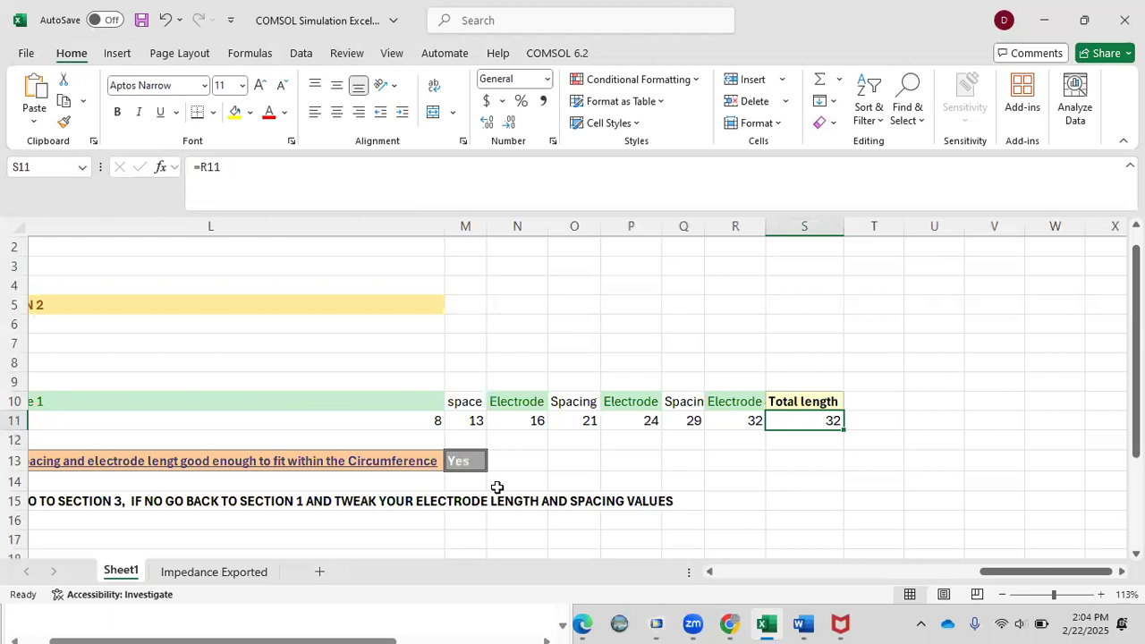
scroll(409, 478, "left", 3)
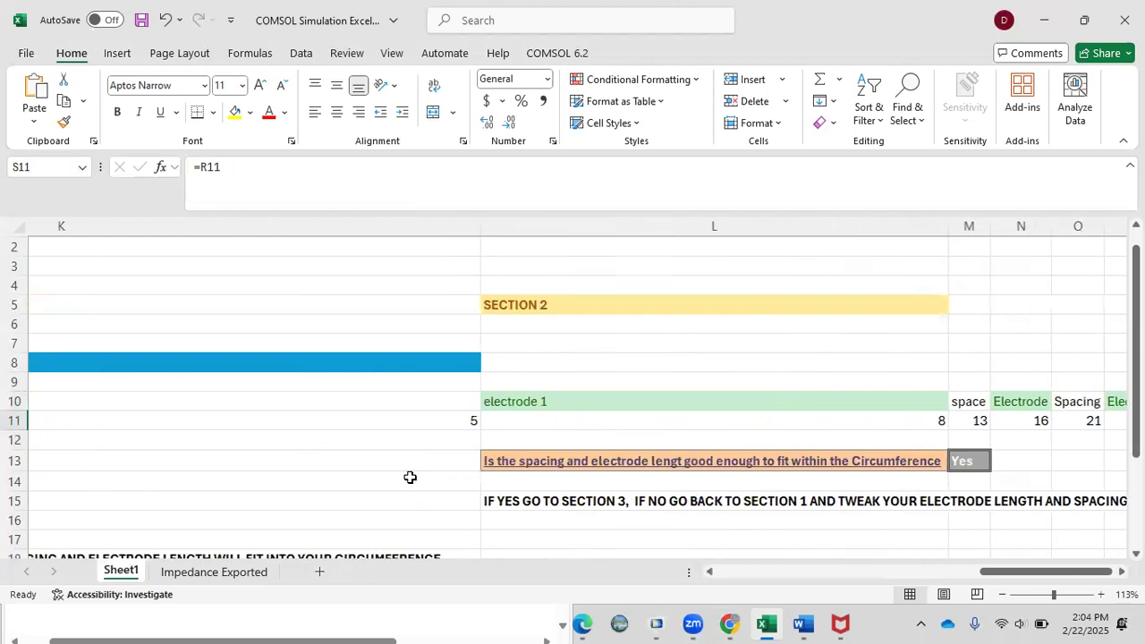
- Inspect the electrode 1 and space 1 length formulas and review the row of cumulative lengths in Section 2
left_click(569, 422)
scroll(569, 421, "right", 1)
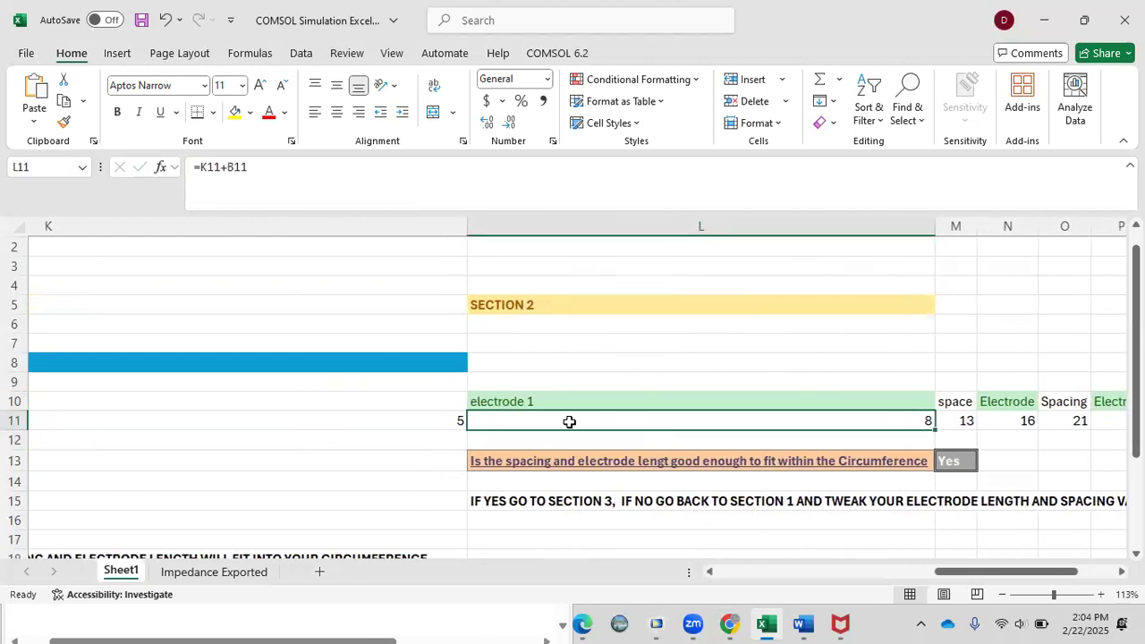
scroll(569, 422, "left", 5)
scroll(569, 421, "right", 2)
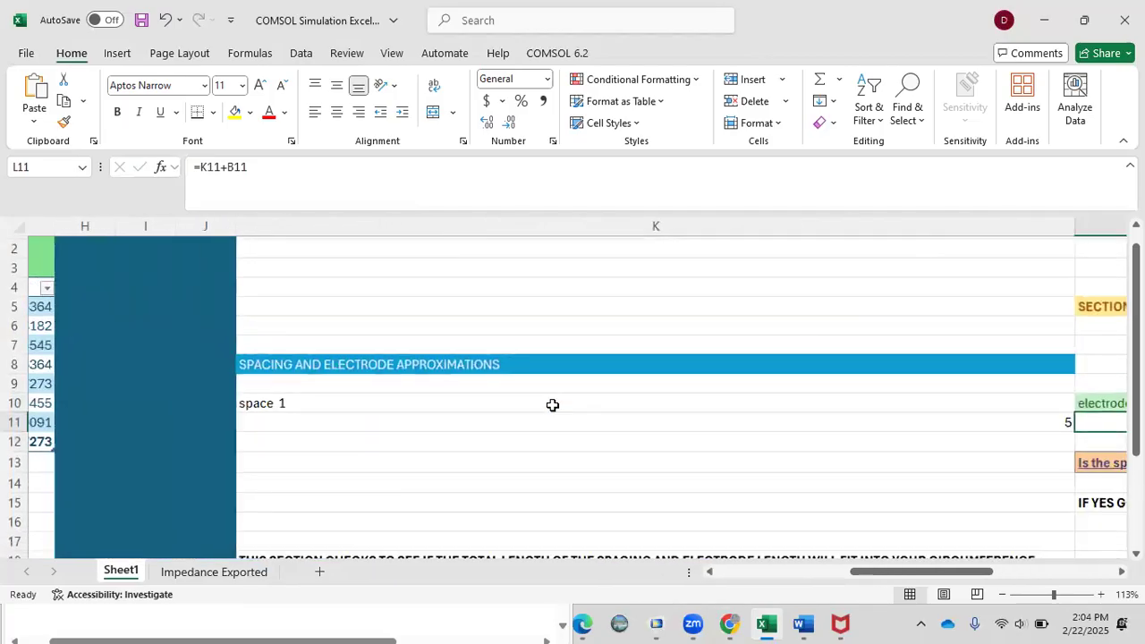
left_click(553, 403)
left_click(556, 417)
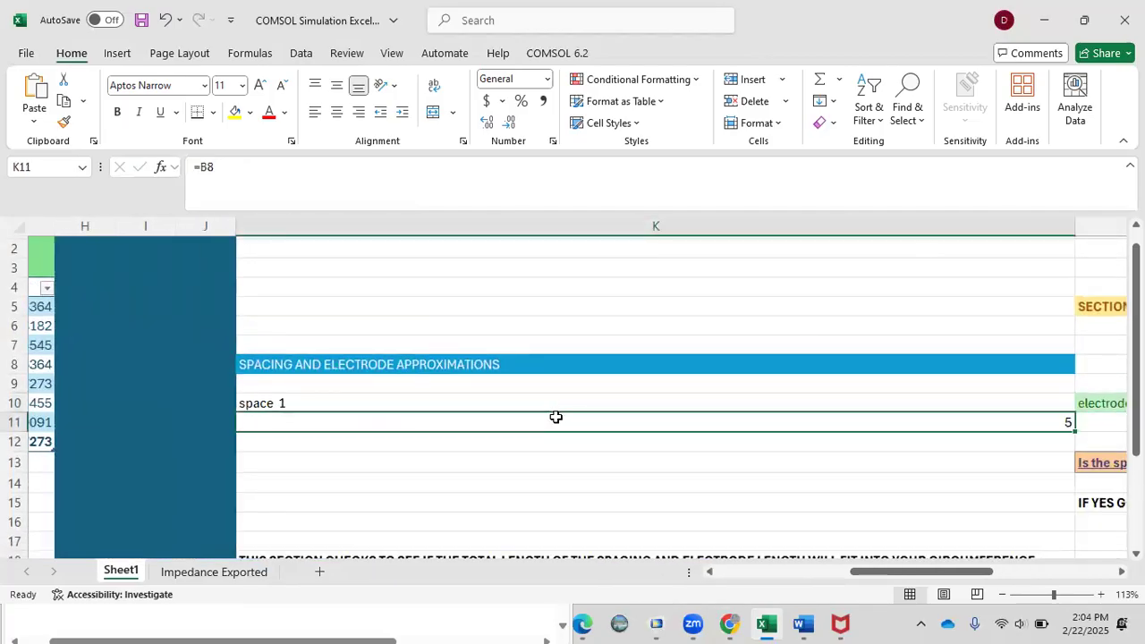
scroll(556, 417, "left", 5)
scroll(556, 417, "right", 3)
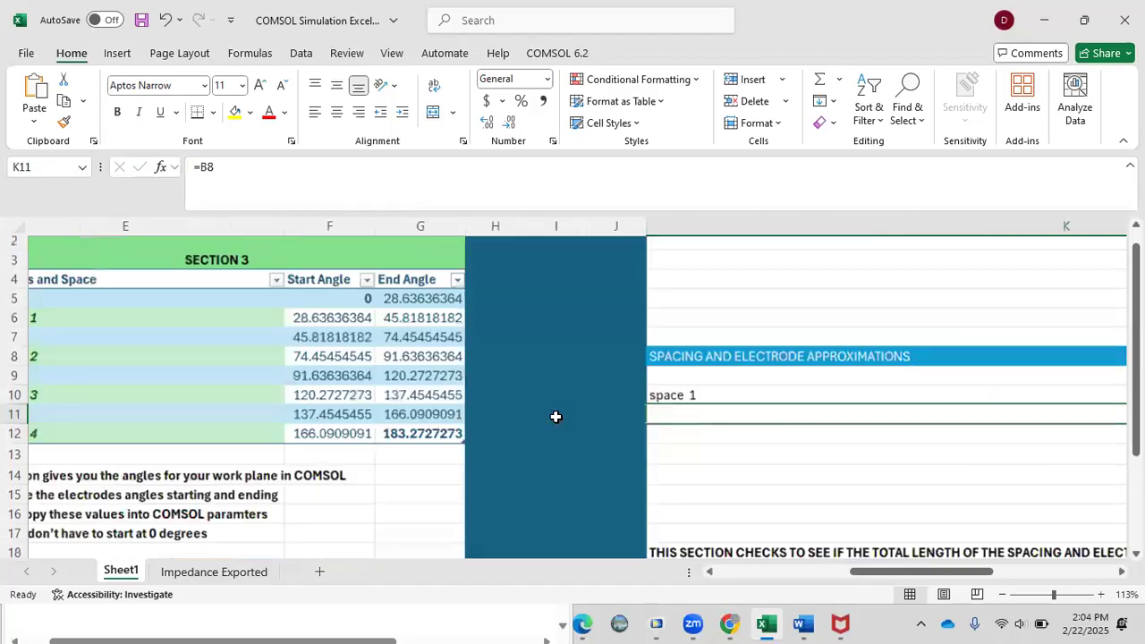
scroll(556, 417, "right", 6)
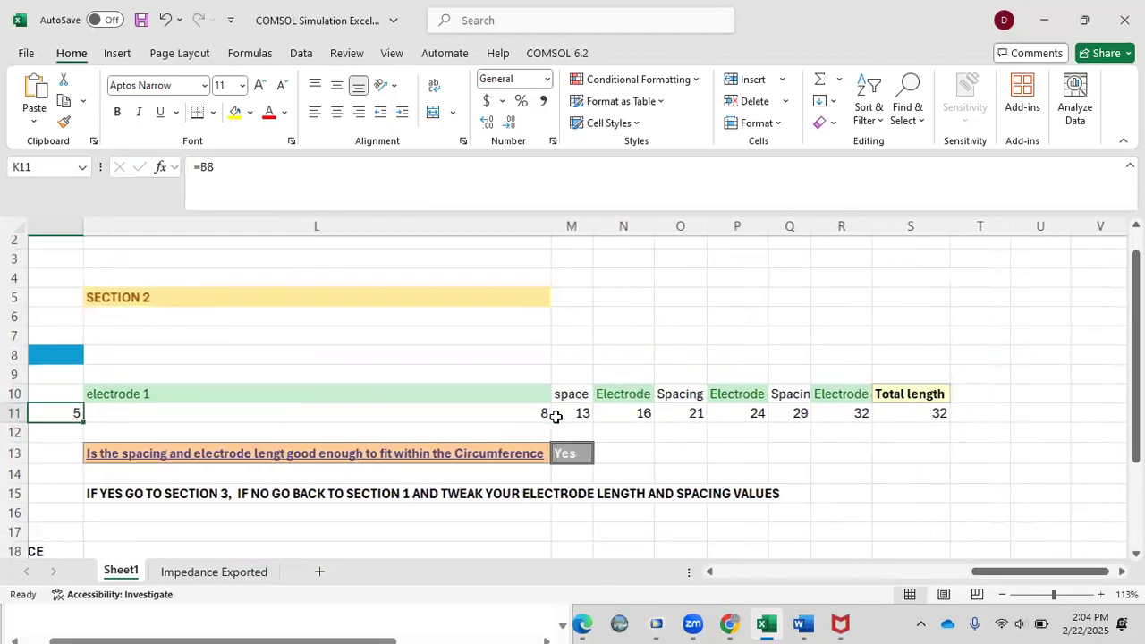
- Compare the total length in Section 2 with the circumference in cm in Section 1, inspecting both formulas
scroll(555, 417, "right", 3)
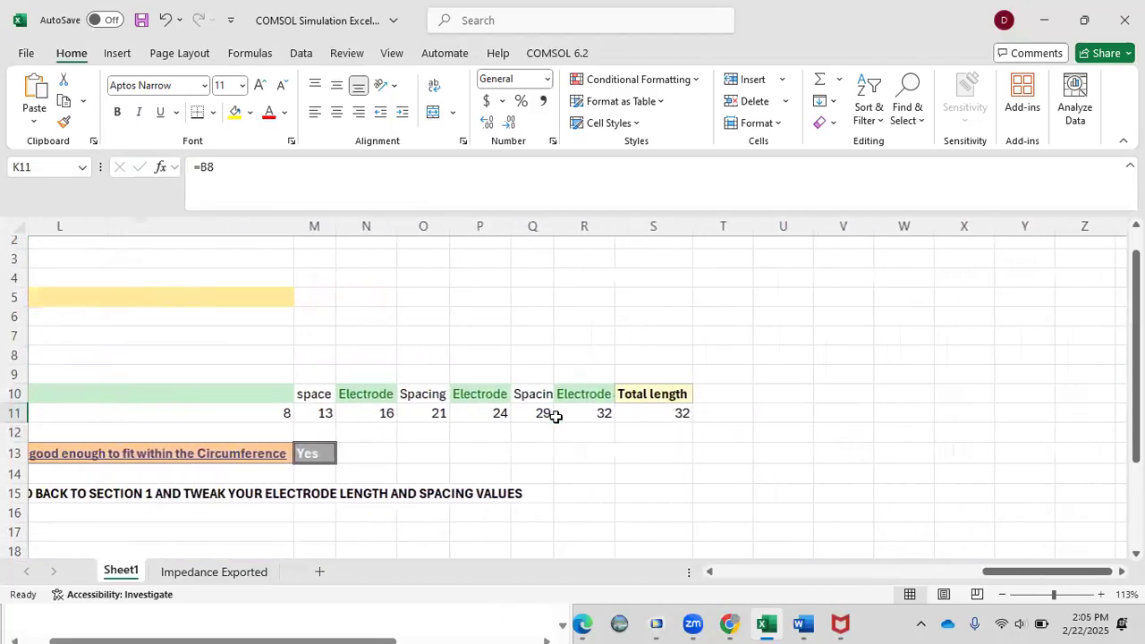
scroll(556, 417, "right", 1)
left_click(644, 413)
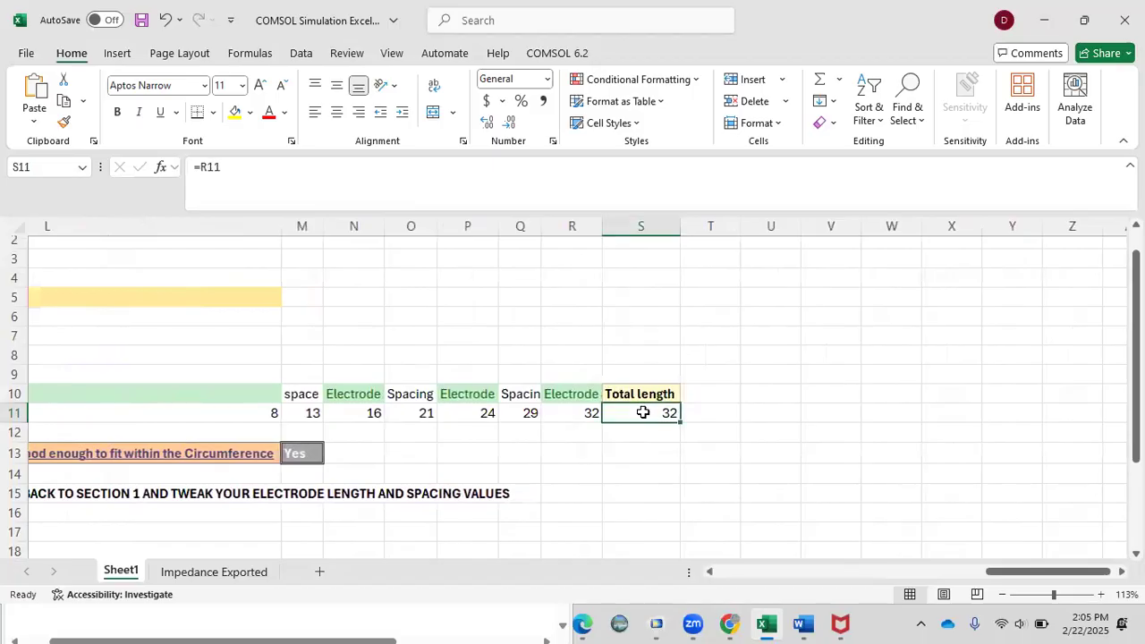
scroll(644, 412, "left", 10)
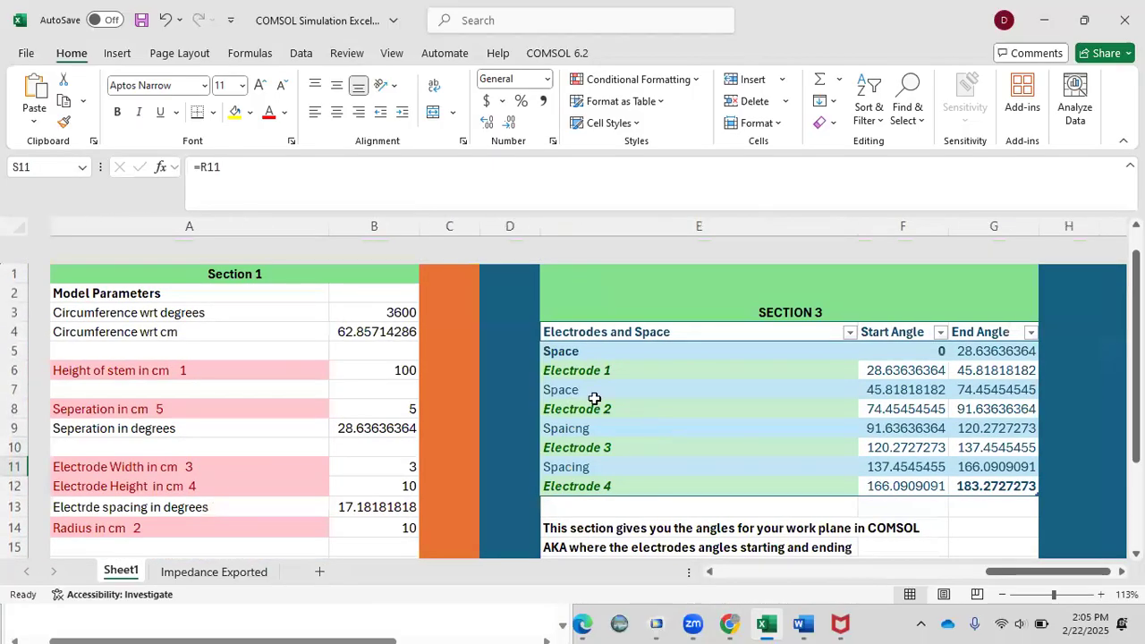
scroll(594, 398, "down", 1)
left_click(331, 306)
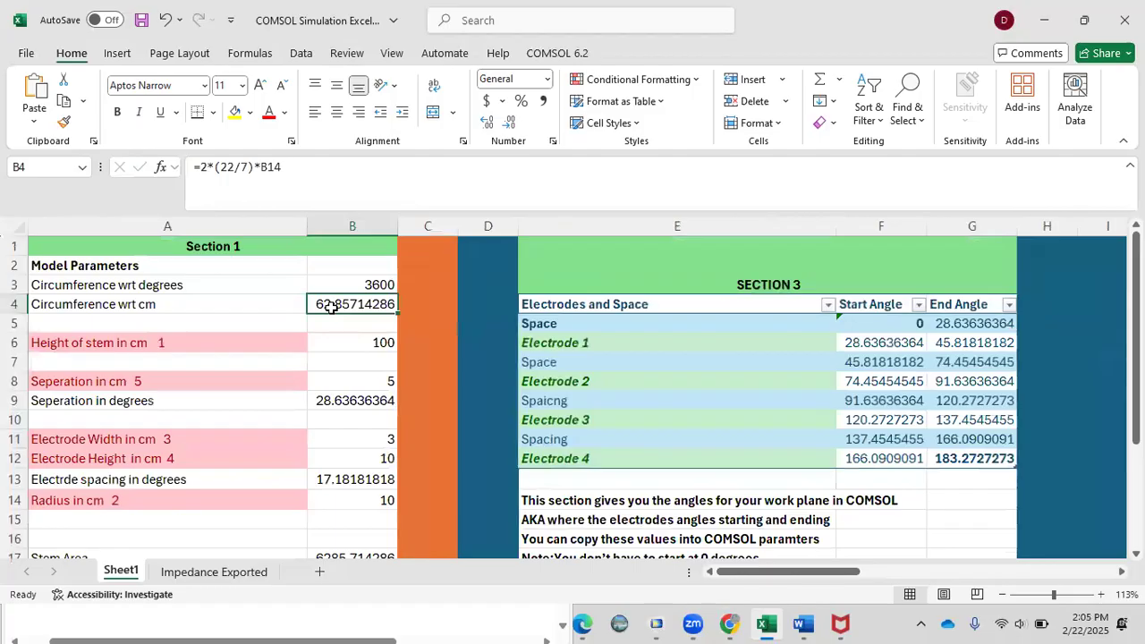
- Set the start angle of the first space in the Section 3 table to 90 degrees
scroll(775, 417, "right", 5)
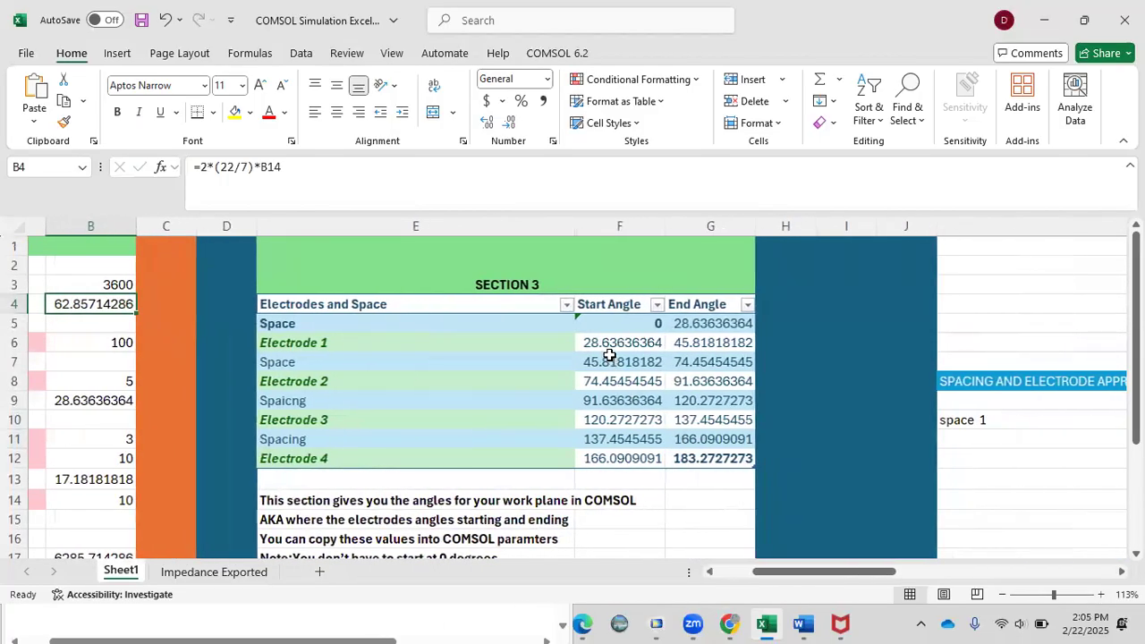
left_click(615, 322)
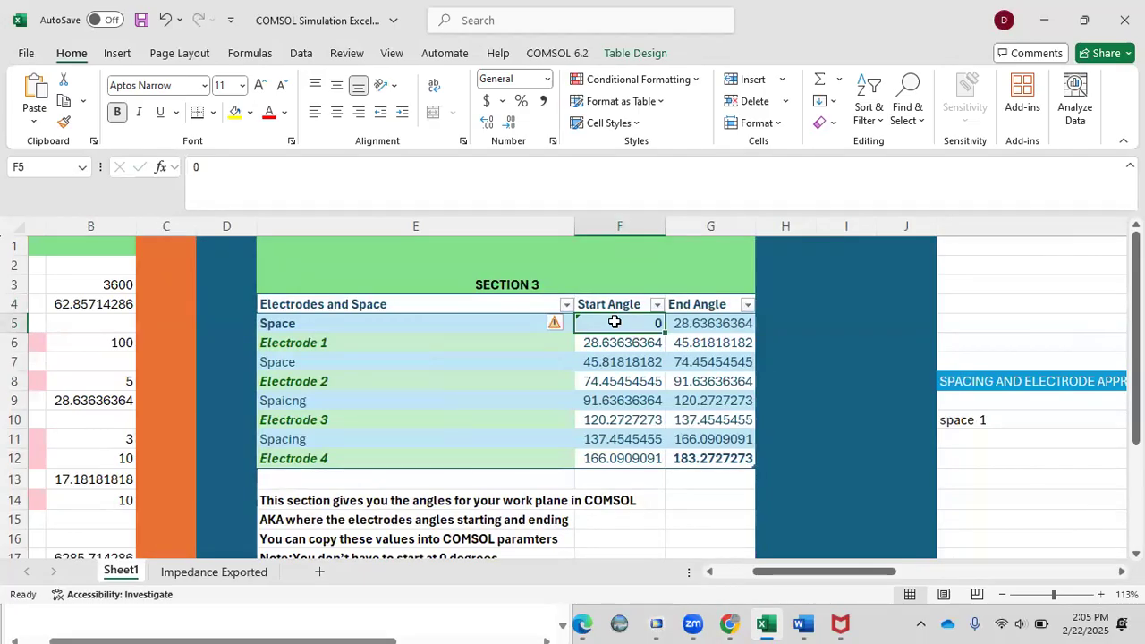
type("90")
left_click(625, 341)
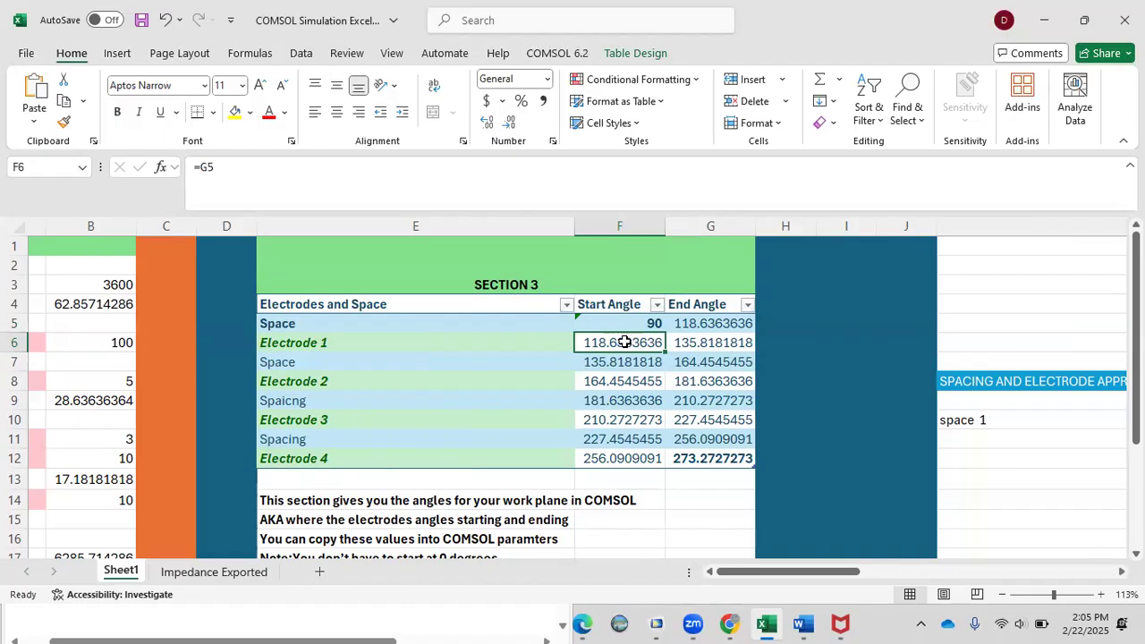
- Review the Section 3 notes and the rows for Electrodes 1 to 4 with their start and end angles
scroll(379, 419, "left", 1)
scroll(379, 419, "down", 2)
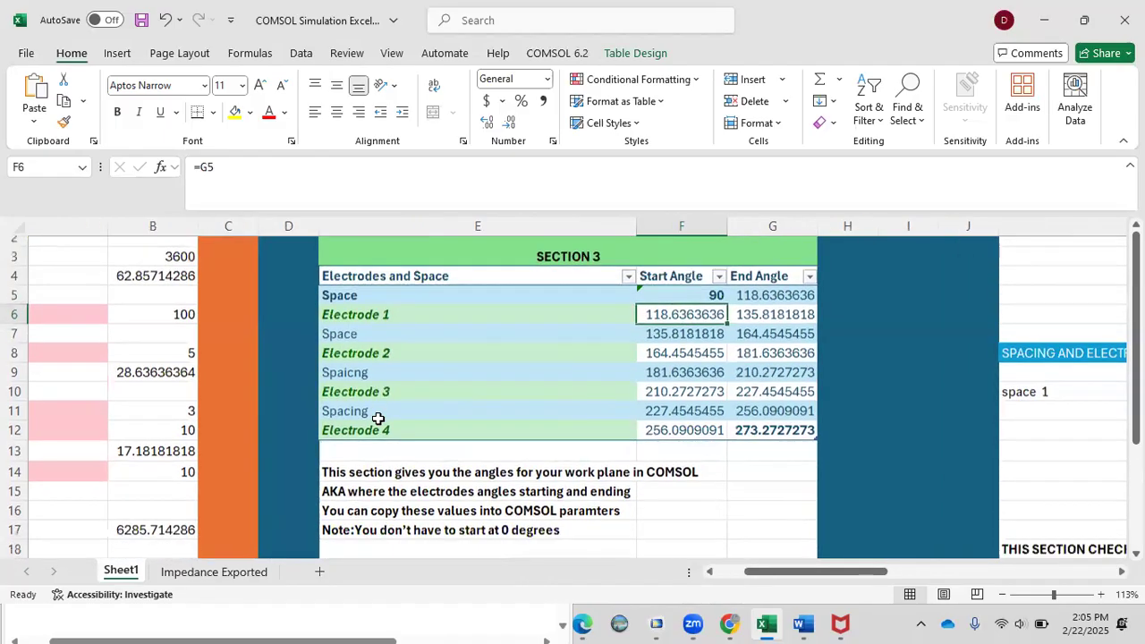
scroll(379, 419, "up", 2)
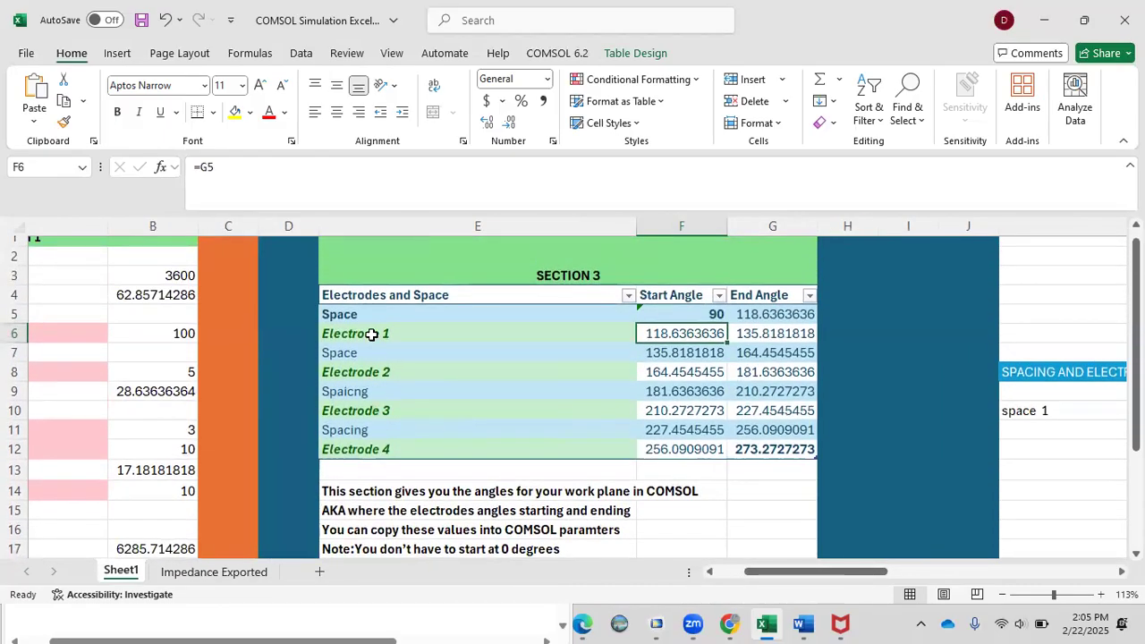
left_click(371, 333)
left_click(383, 374)
left_click(396, 408)
left_click(404, 452)
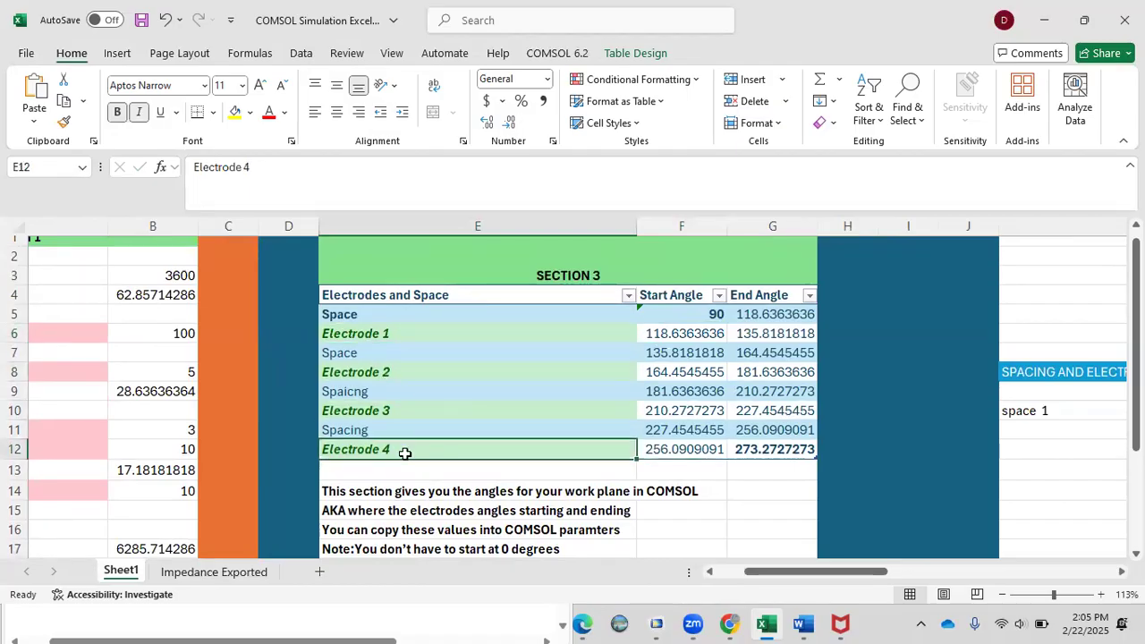
scroll(404, 453, "left", 3)
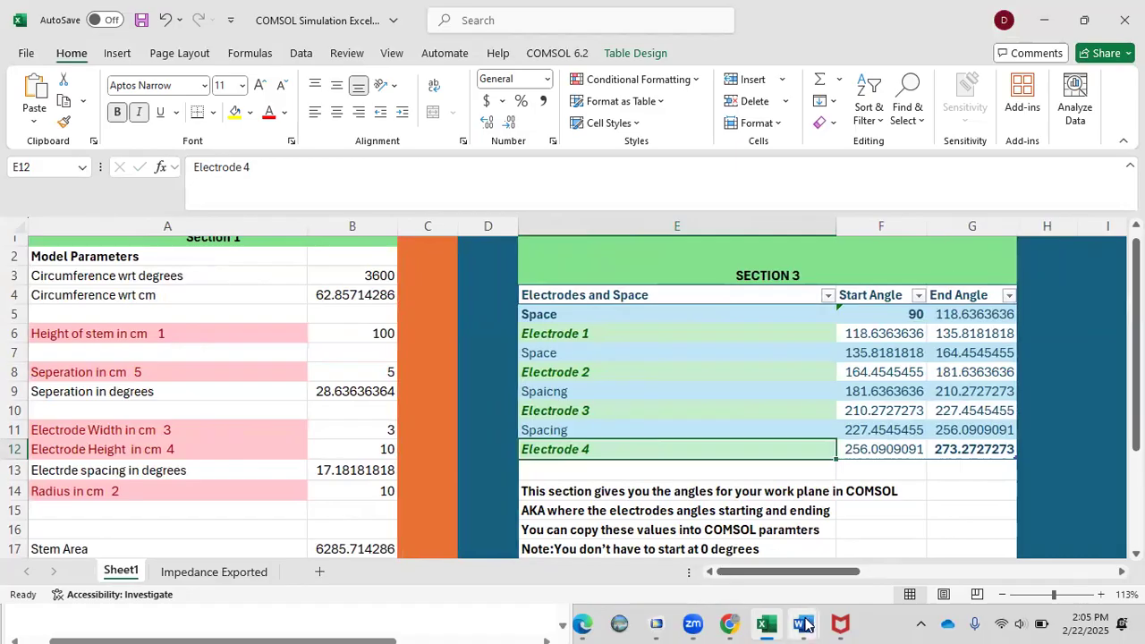
- Switch to the Untitled.mph model in COMSOL Multiphysics and start a new 3D model with the Model Wizard
mouse_move(655, 625)
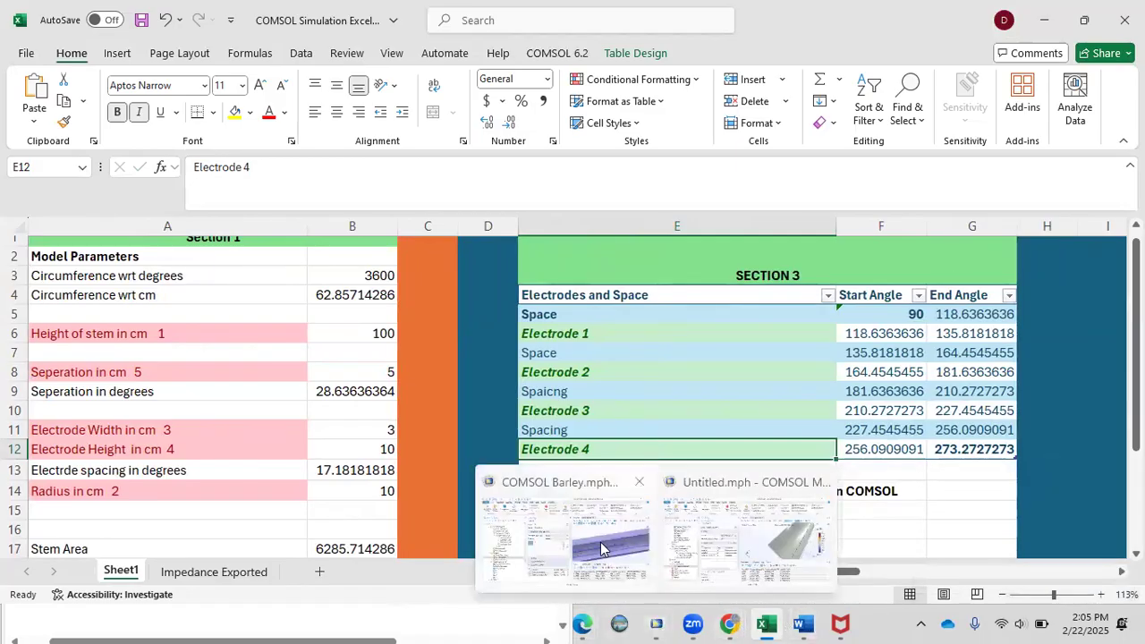
left_click(735, 537)
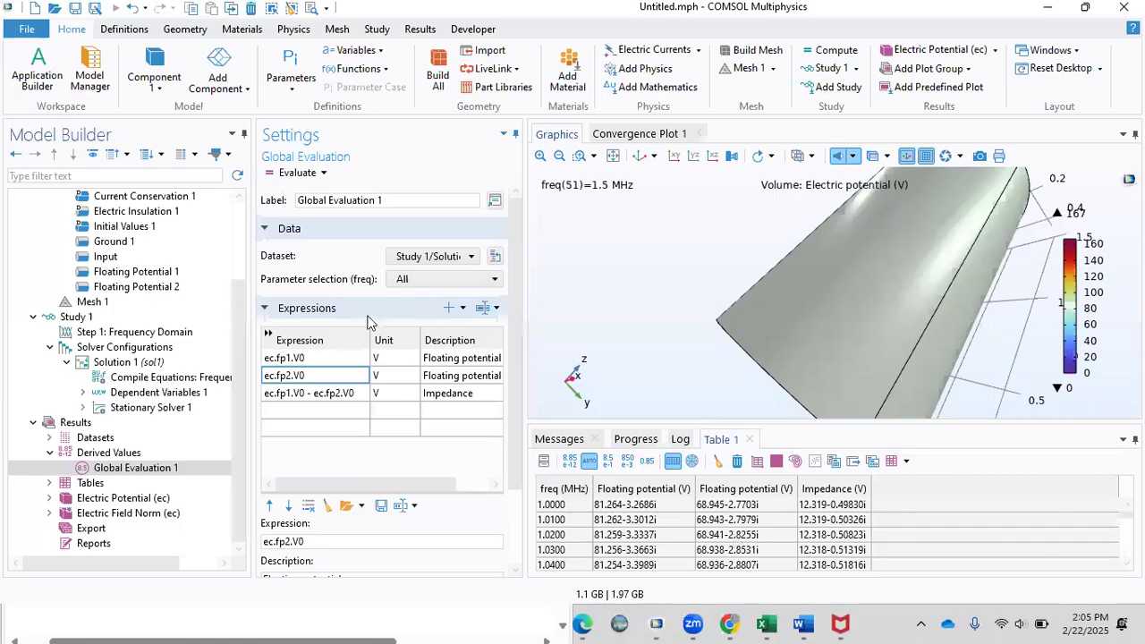
left_click(34, 11)
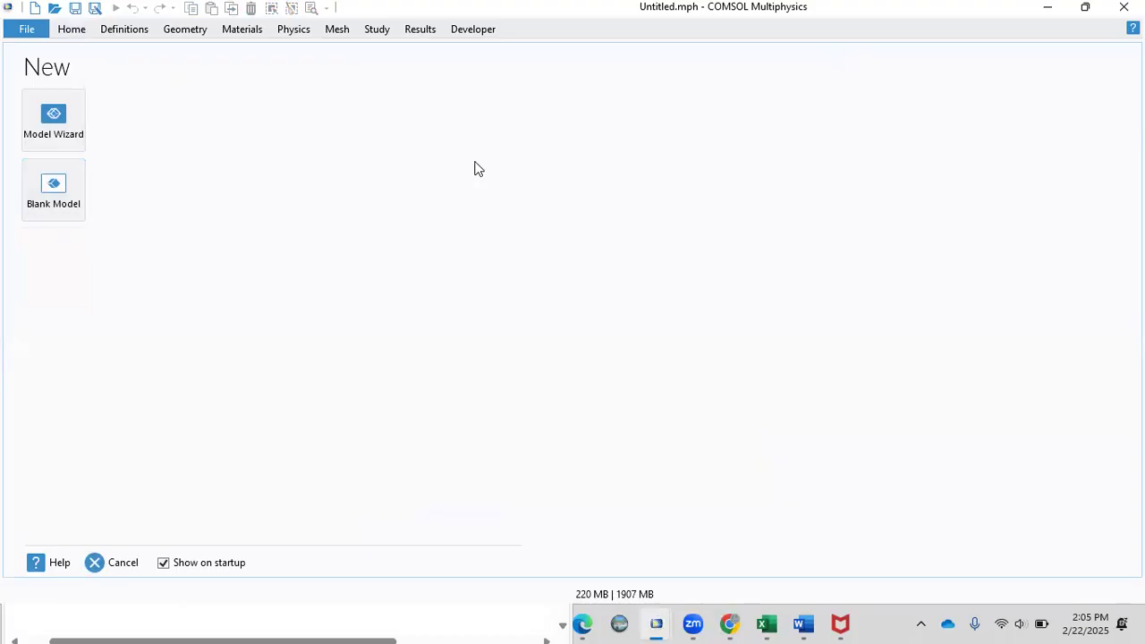
left_click(64, 121)
left_click(61, 137)
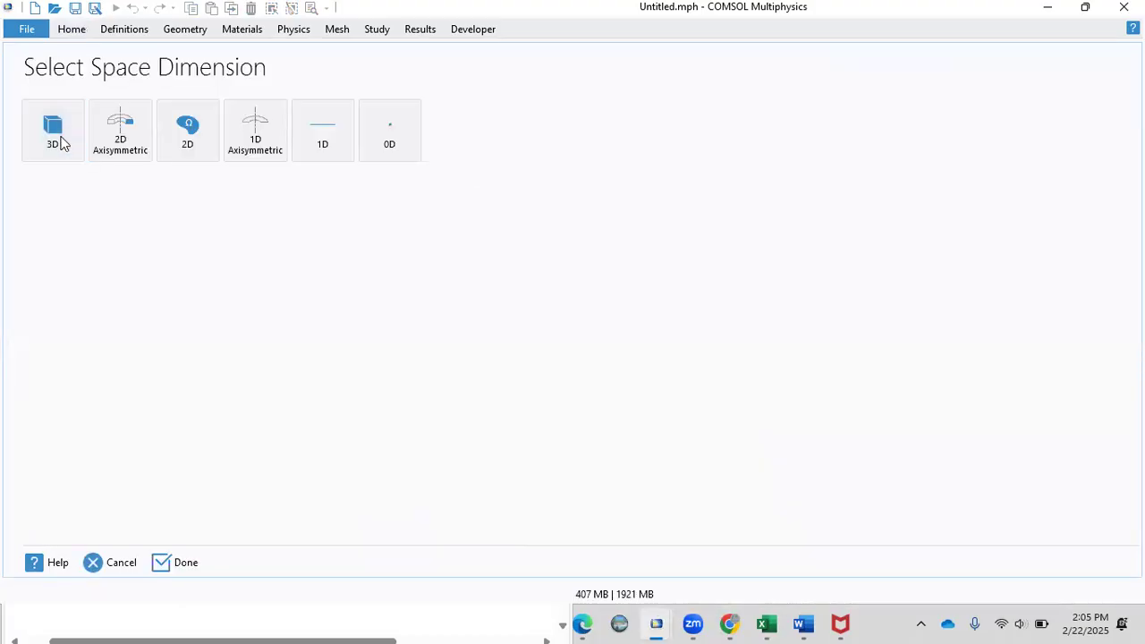
left_click(62, 142)
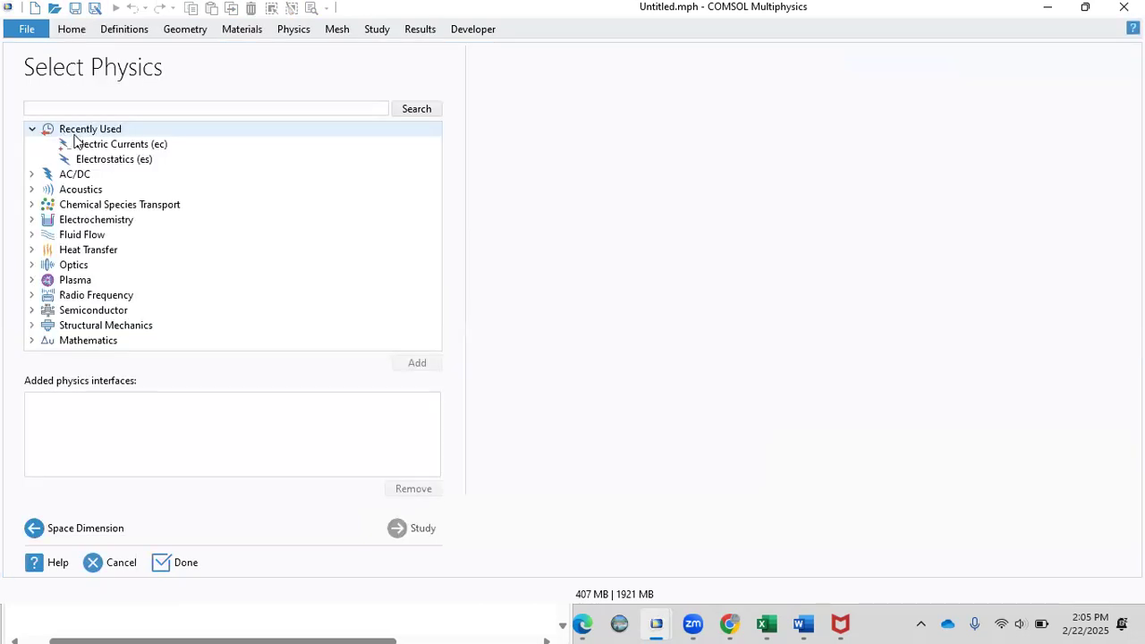
- Add the Electric Currents (ec) physics interface from AC/DC and choose a Frequency Domain study for the new model
left_click(31, 174)
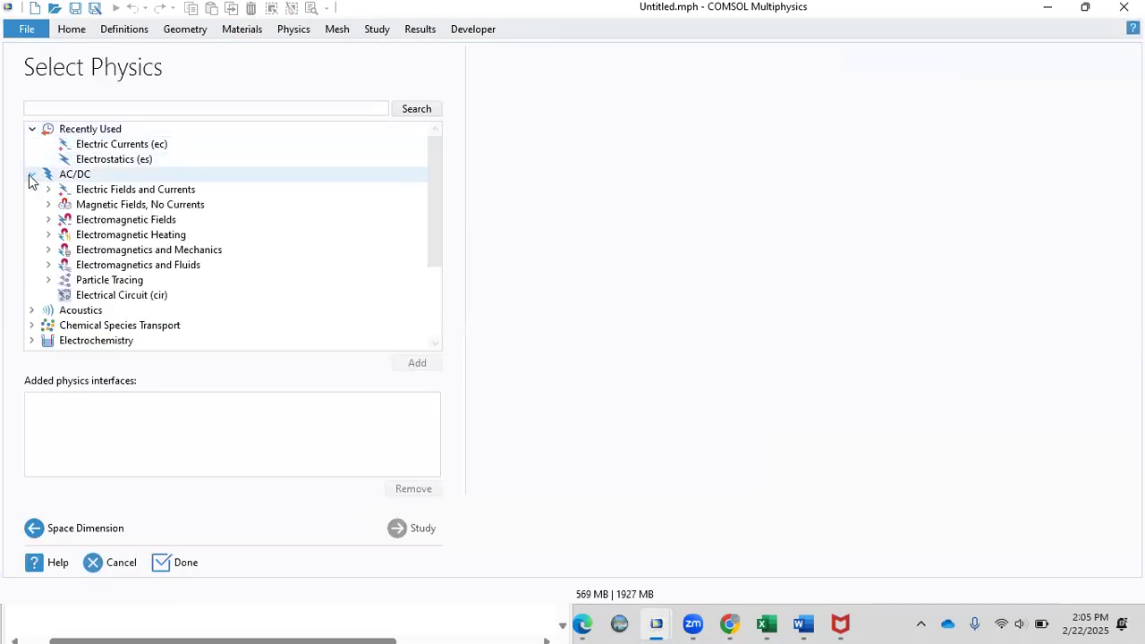
left_click(75, 192)
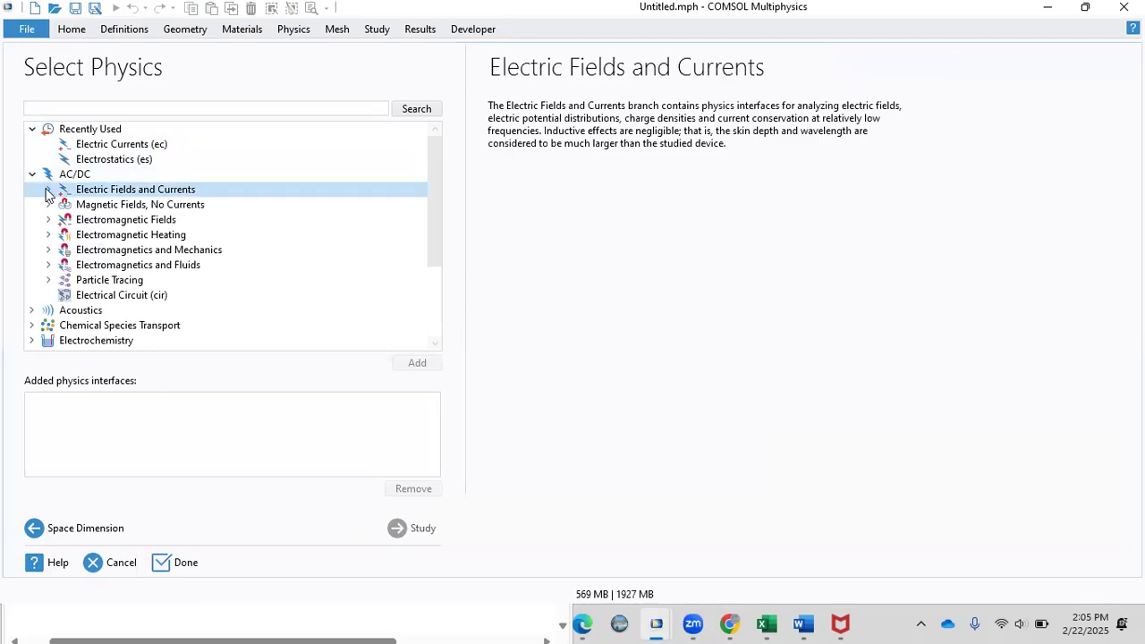
left_click(48, 190)
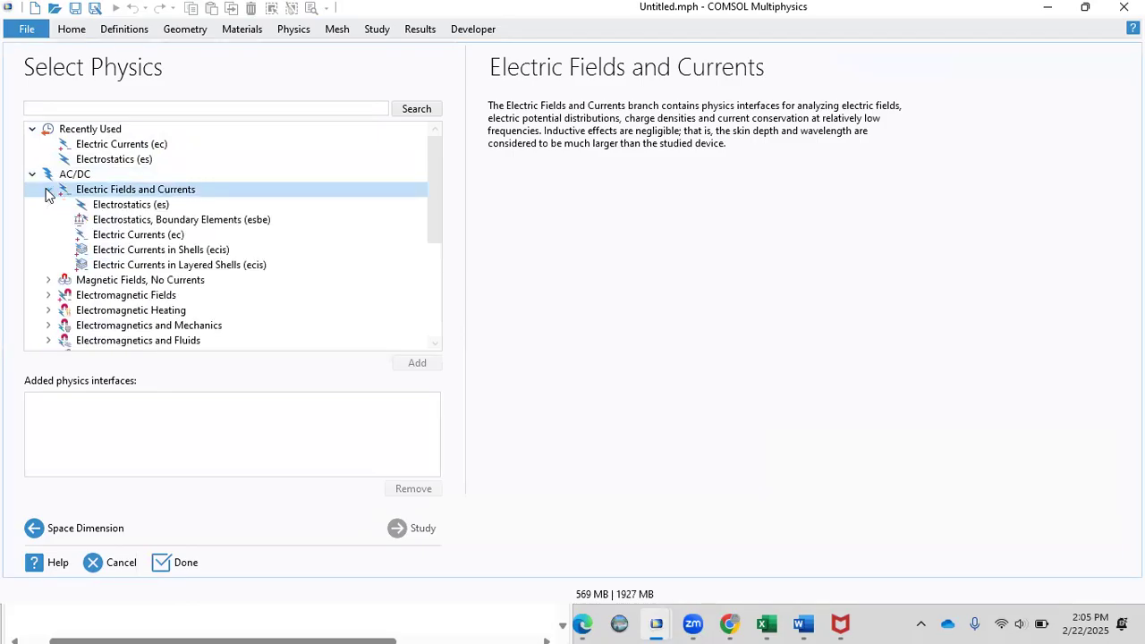
left_click(142, 236)
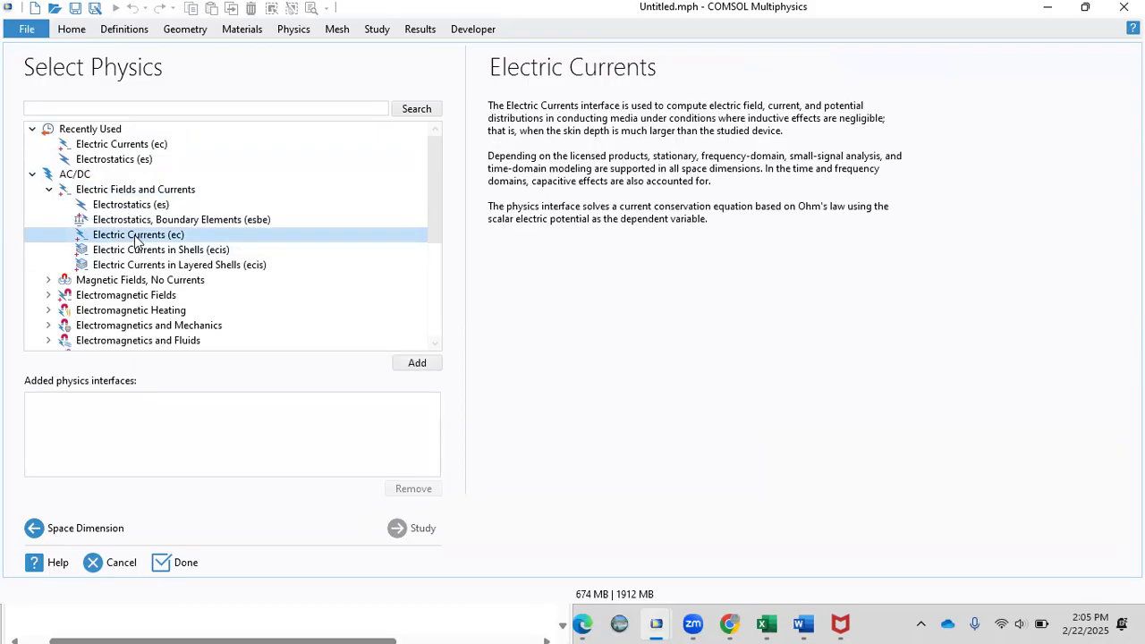
double_click(136, 235)
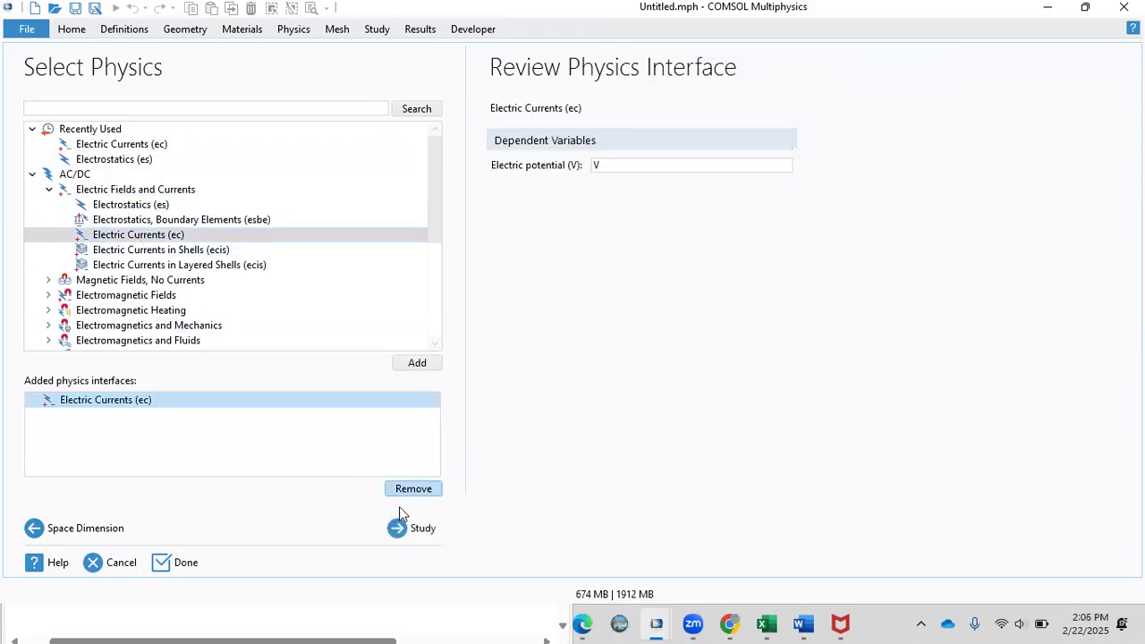
left_click(427, 528)
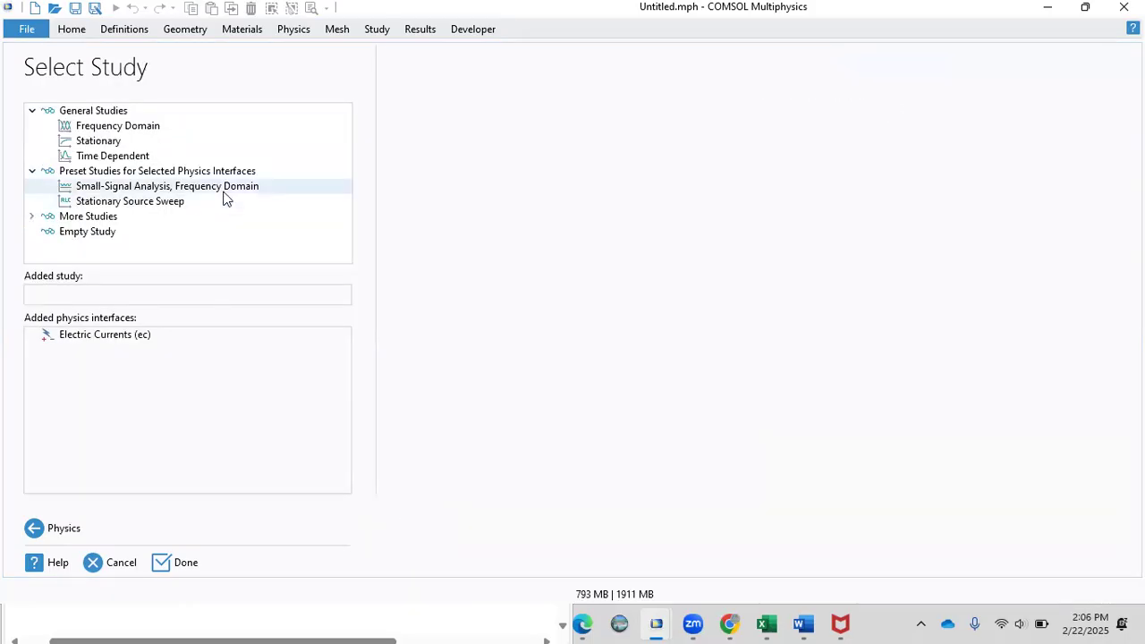
left_click(143, 128)
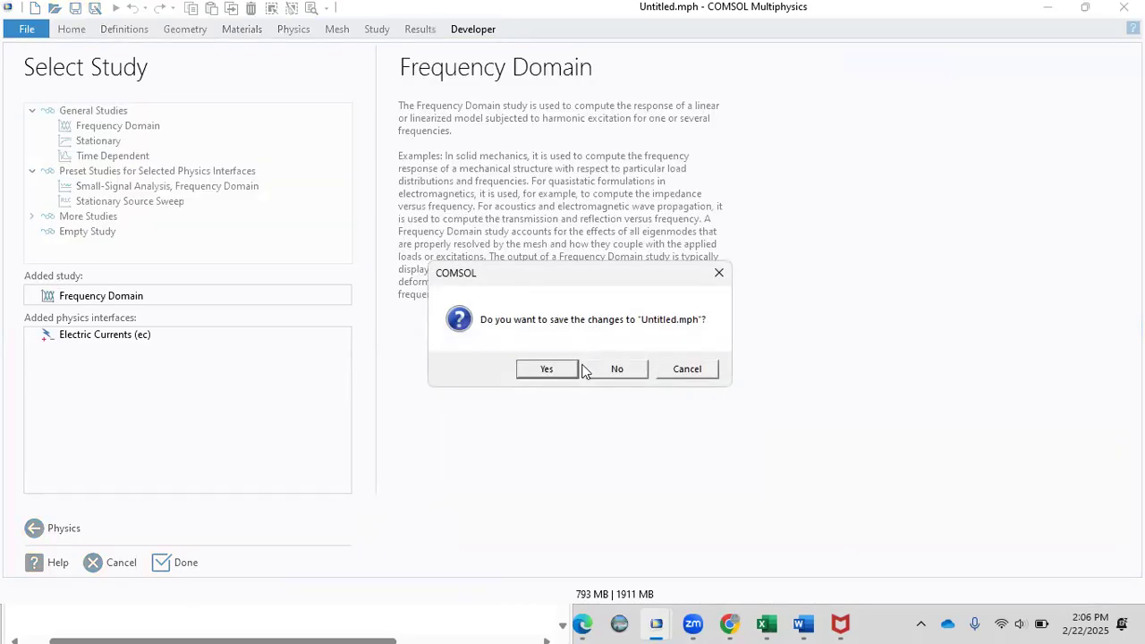
- Save the previous model to the Desktop as Untitled in COMSOL Application (*.mph) format while finishing the wizard
left_click(548, 371)
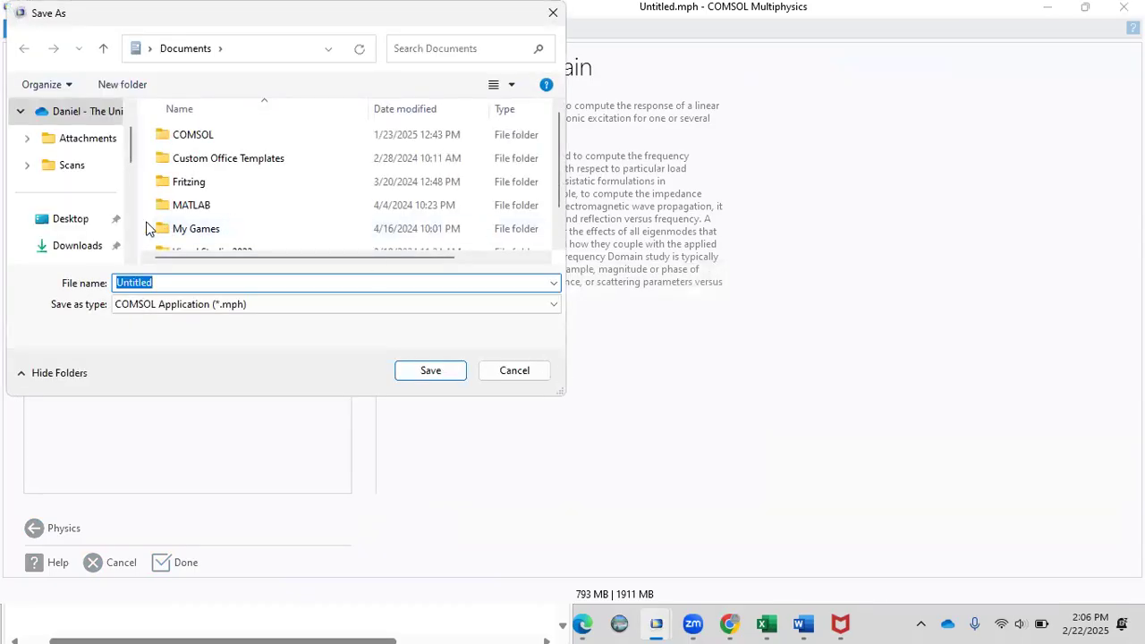
left_click(70, 219)
left_click(439, 374)
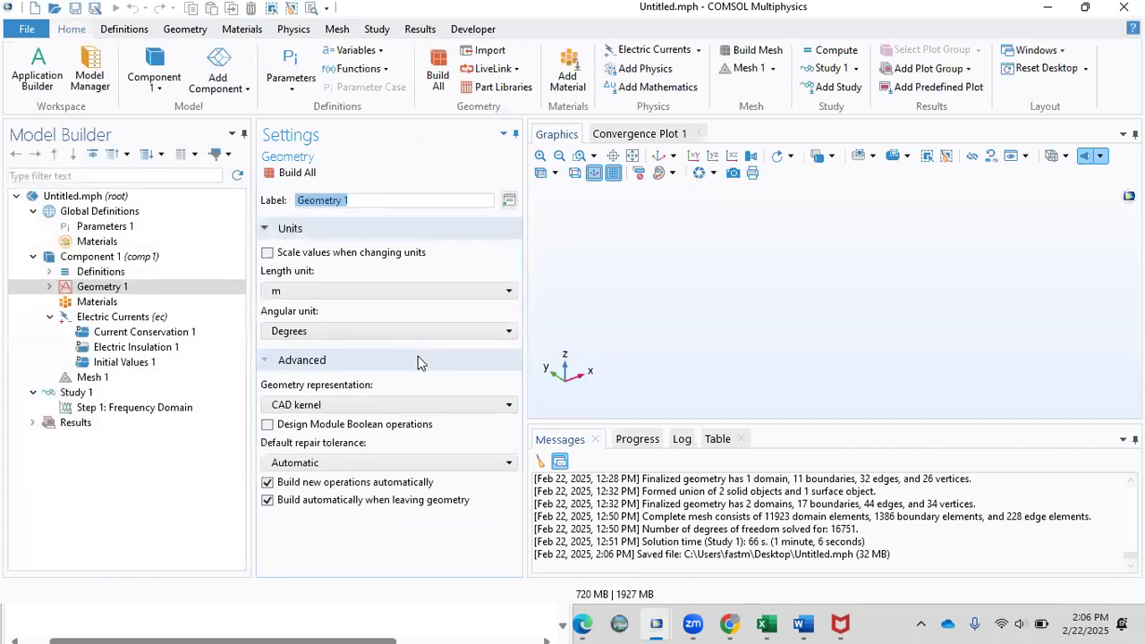
- Rename the Parameters 1 node under Global Definitions to "Parameters of stem"
left_click(113, 212)
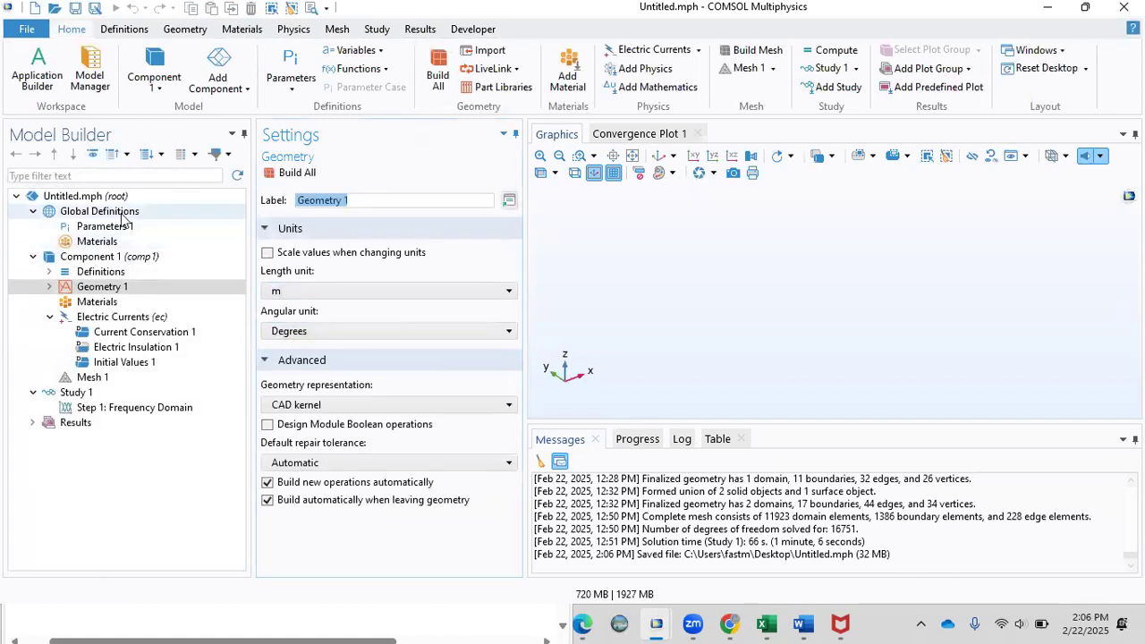
left_click(121, 227)
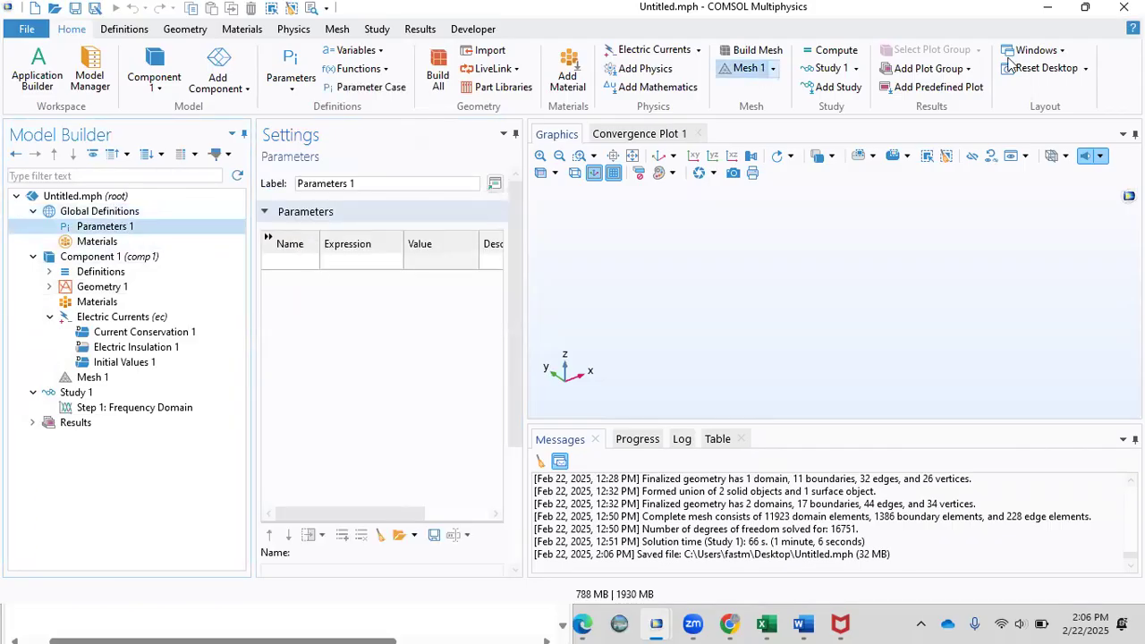
left_click(390, 186)
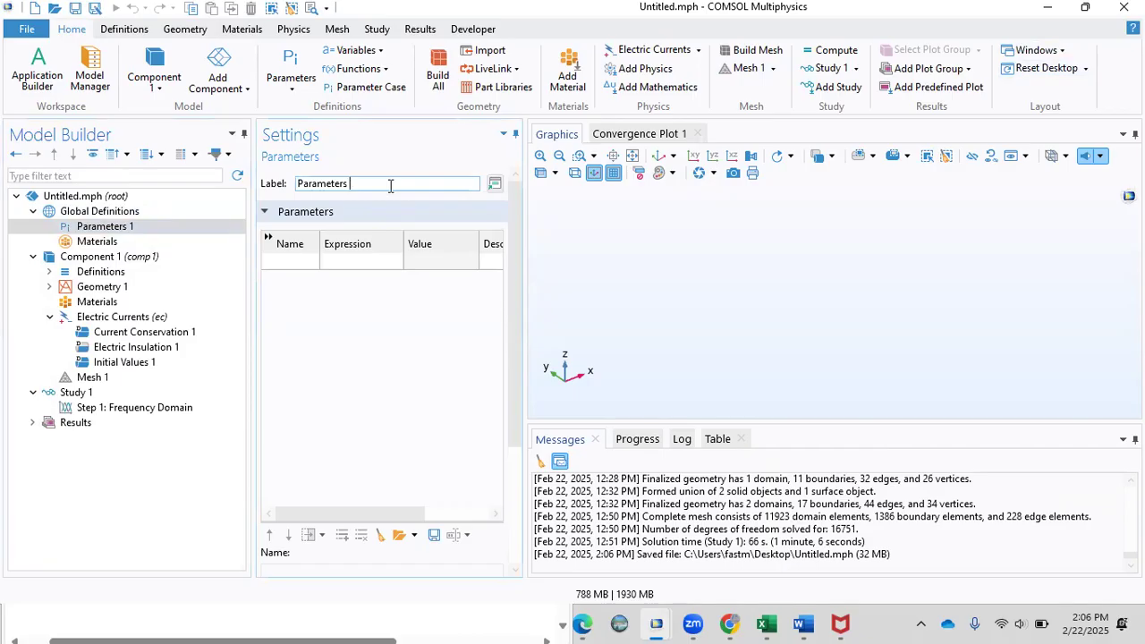
type("of stem")
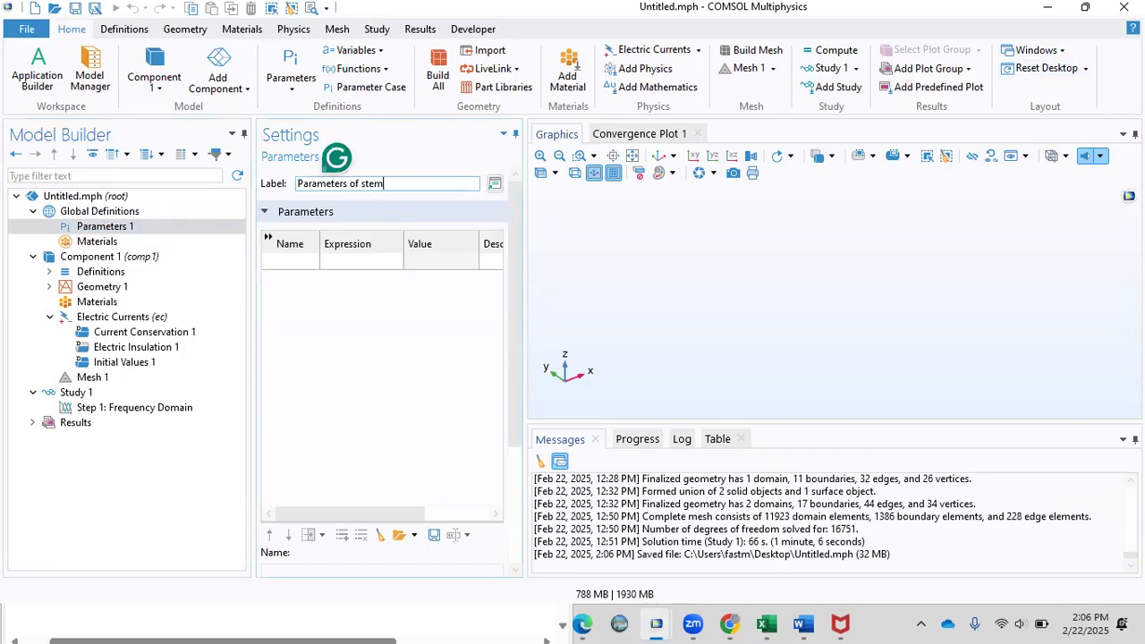
left_click(394, 294)
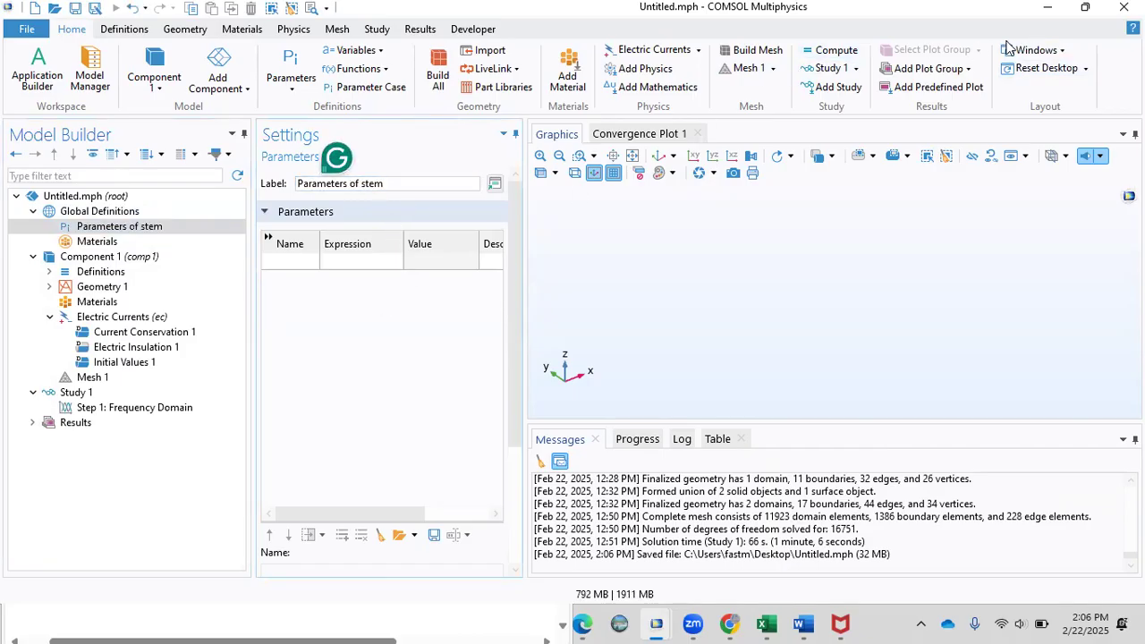
- Arrange COMSOL side by side with the Excel spreadsheet and hide the Graphics area to widen the parameter settings
mouse_move(1086, 8)
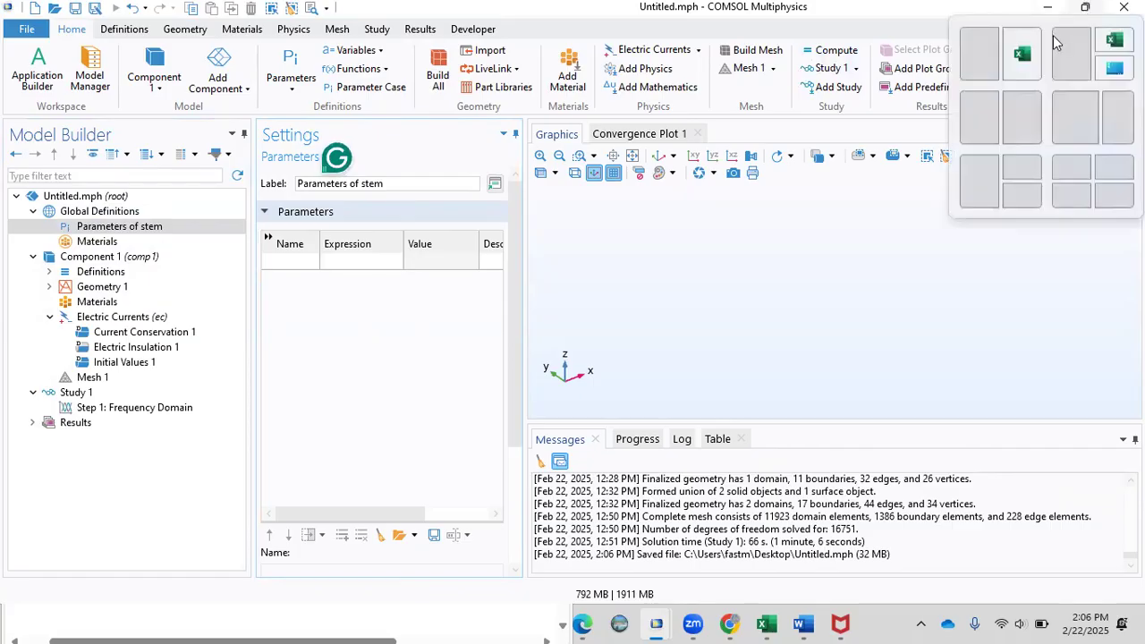
left_click(998, 79)
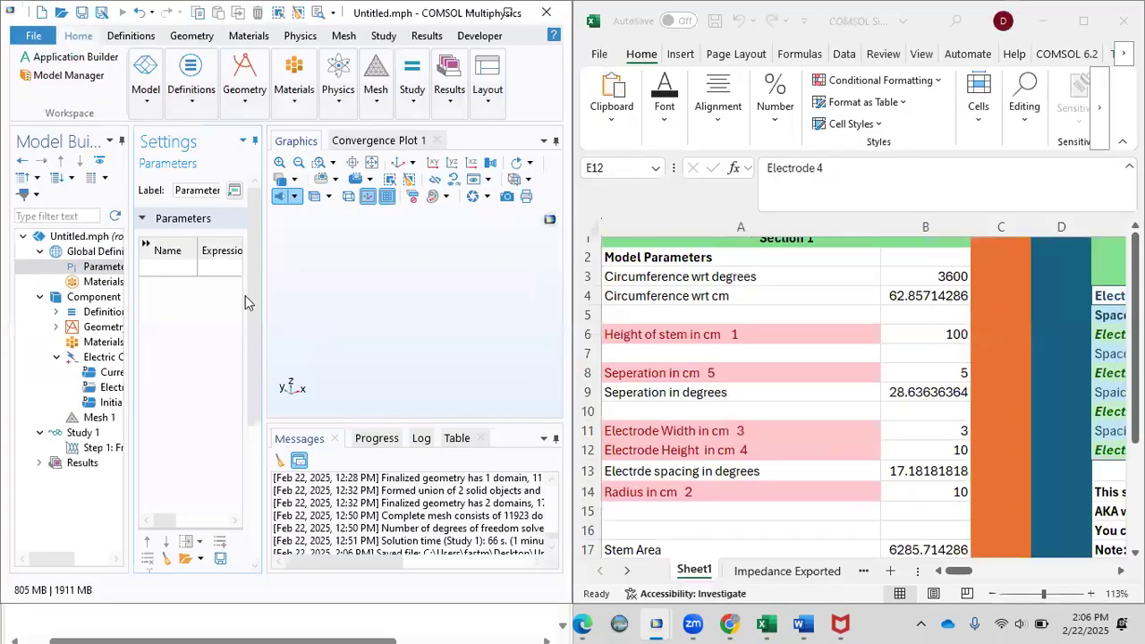
left_click(543, 141)
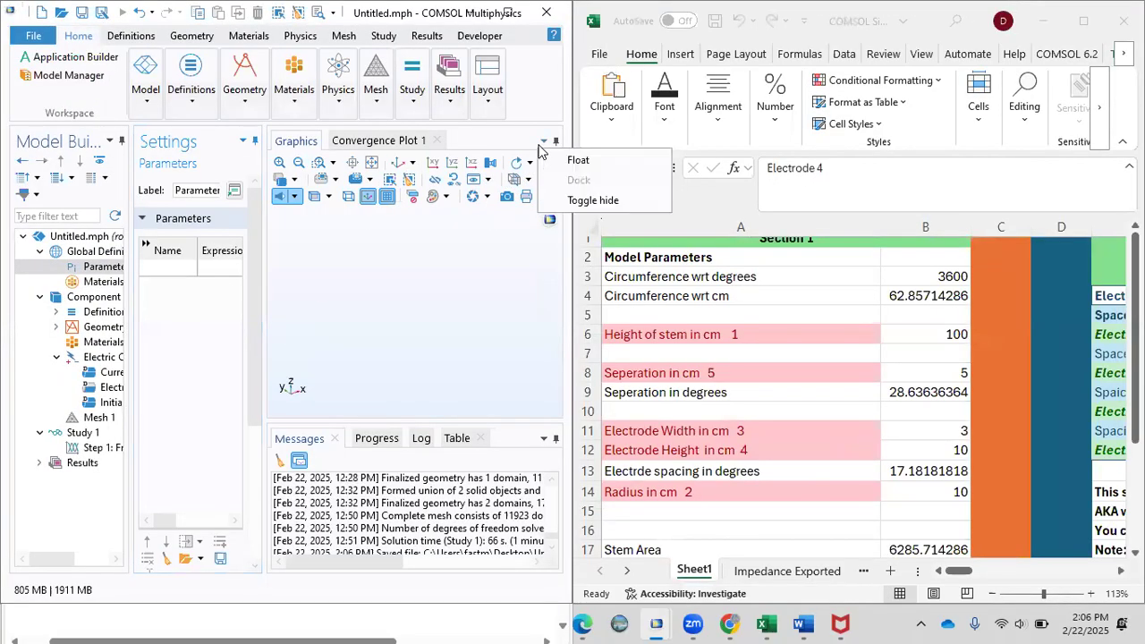
left_click(564, 202)
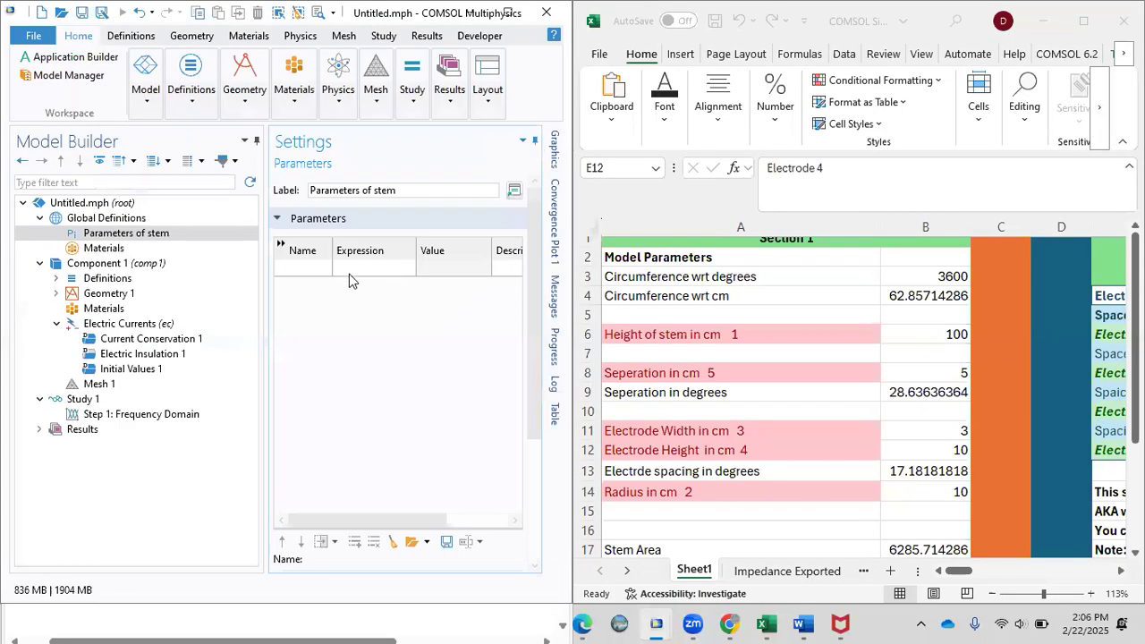
- Add the stem parameters R with expression 10[cm] and H with expression 100[cm] to the parameter table
left_click(302, 269)
type("R")
left_click(386, 268)
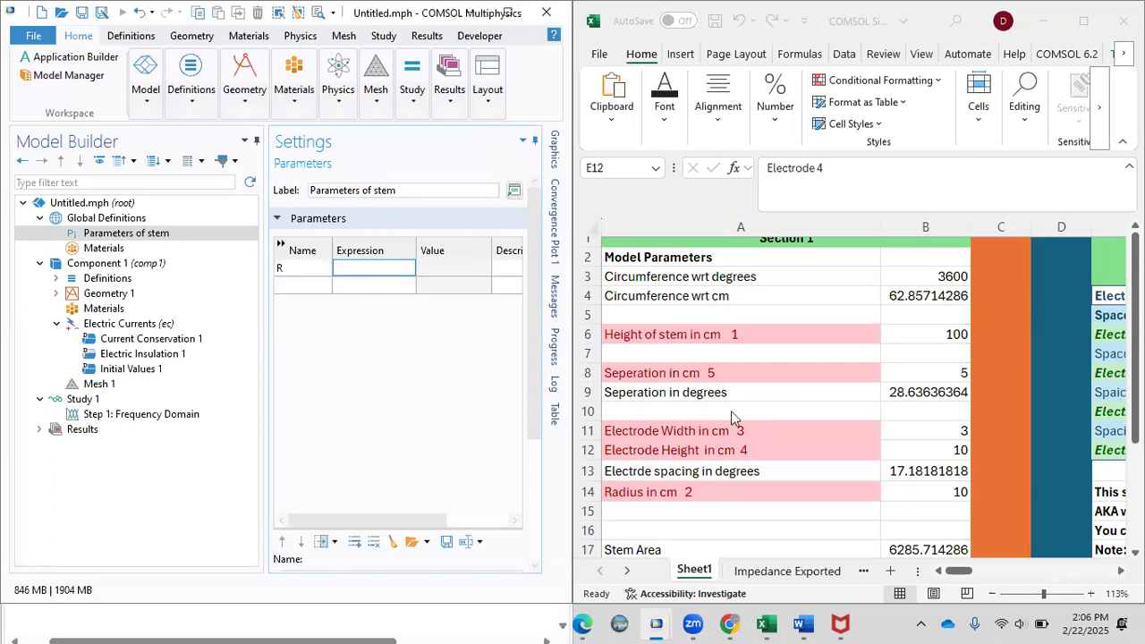
type("10[cm]")
left_click(293, 284)
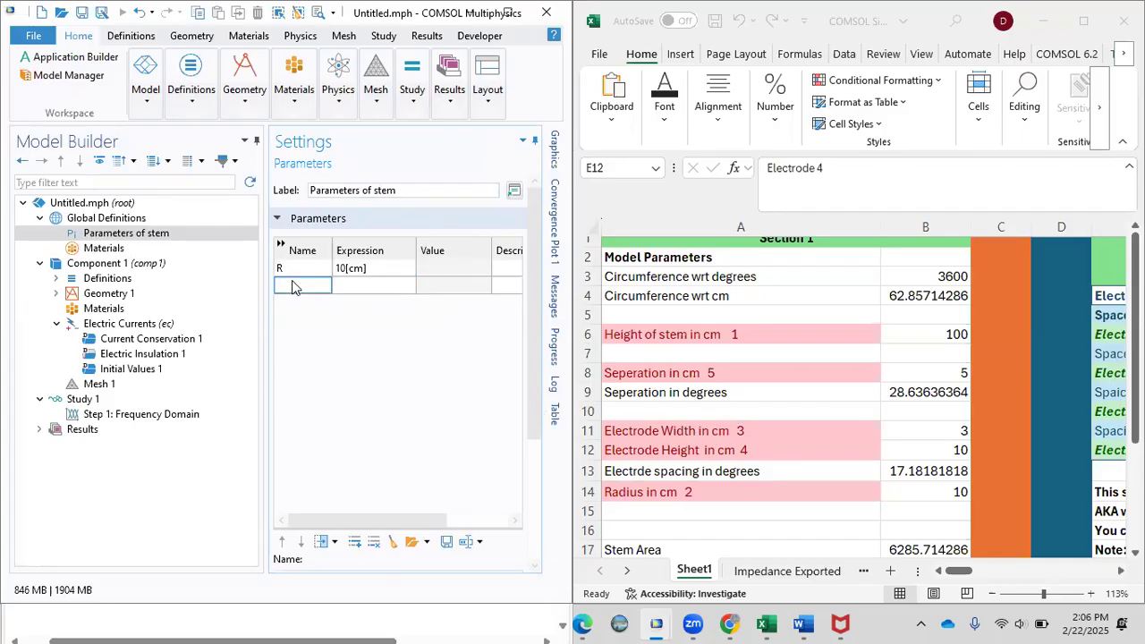
type("h")
type("H")
key("Tab")
type("100[CM")
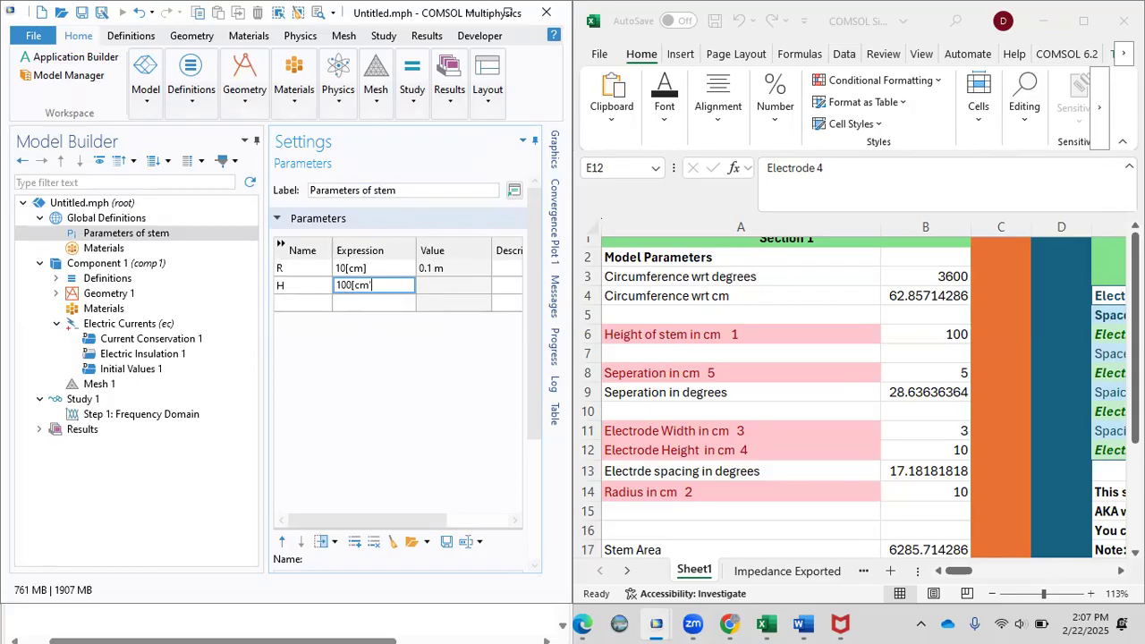
key("Num_Lock")
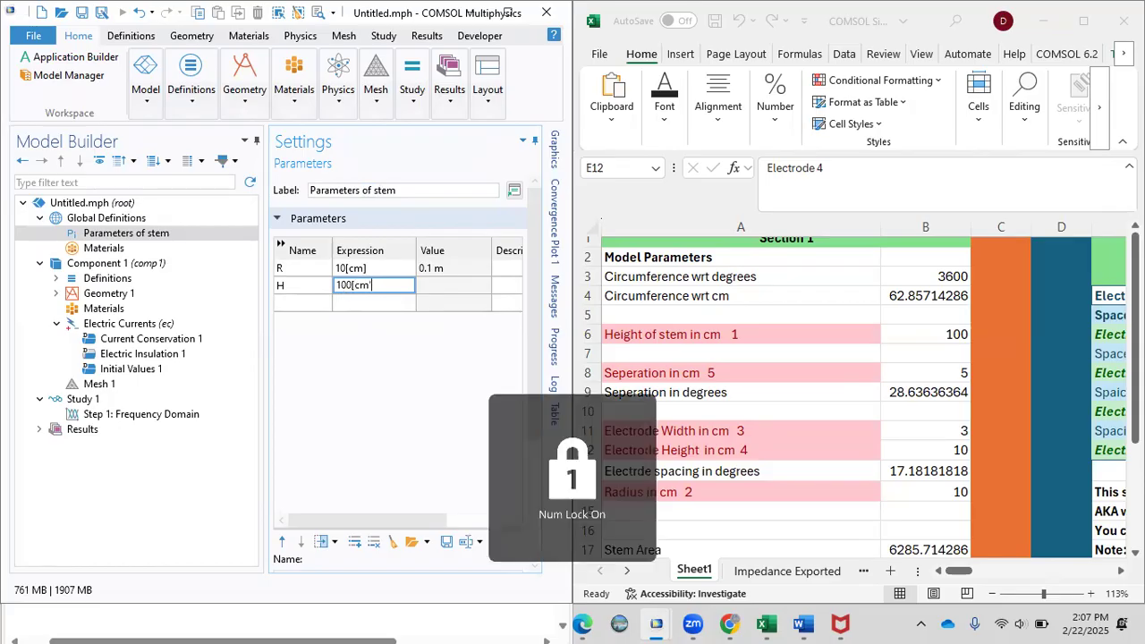
left_click(373, 307)
- Describe parameter R as "Radius of stem"
left_click(504, 265)
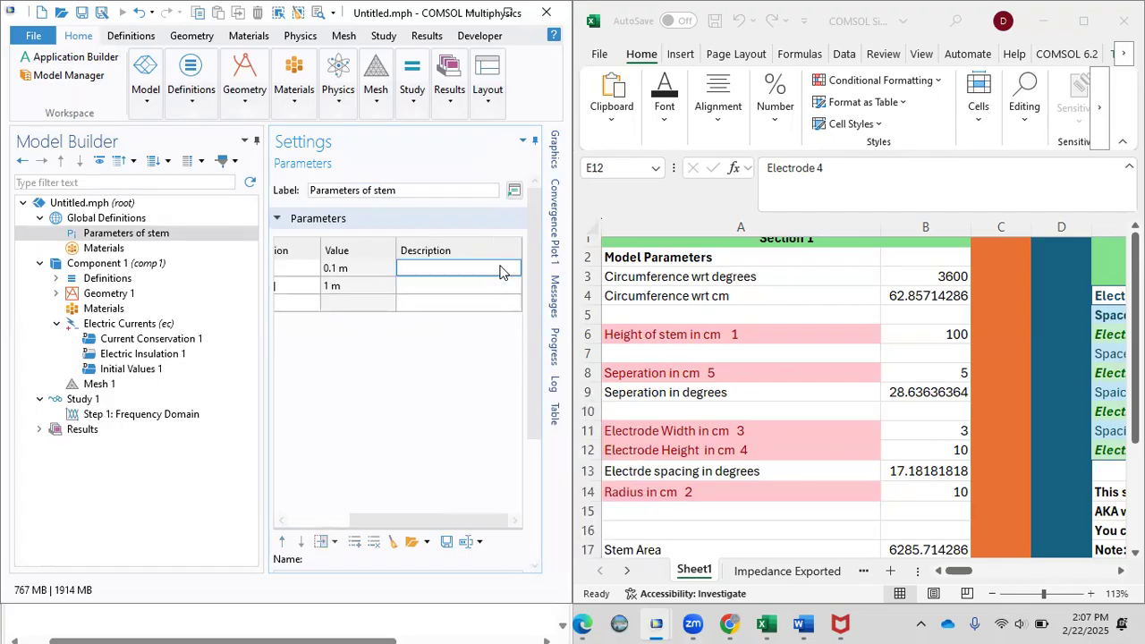
type("Radius of stem")
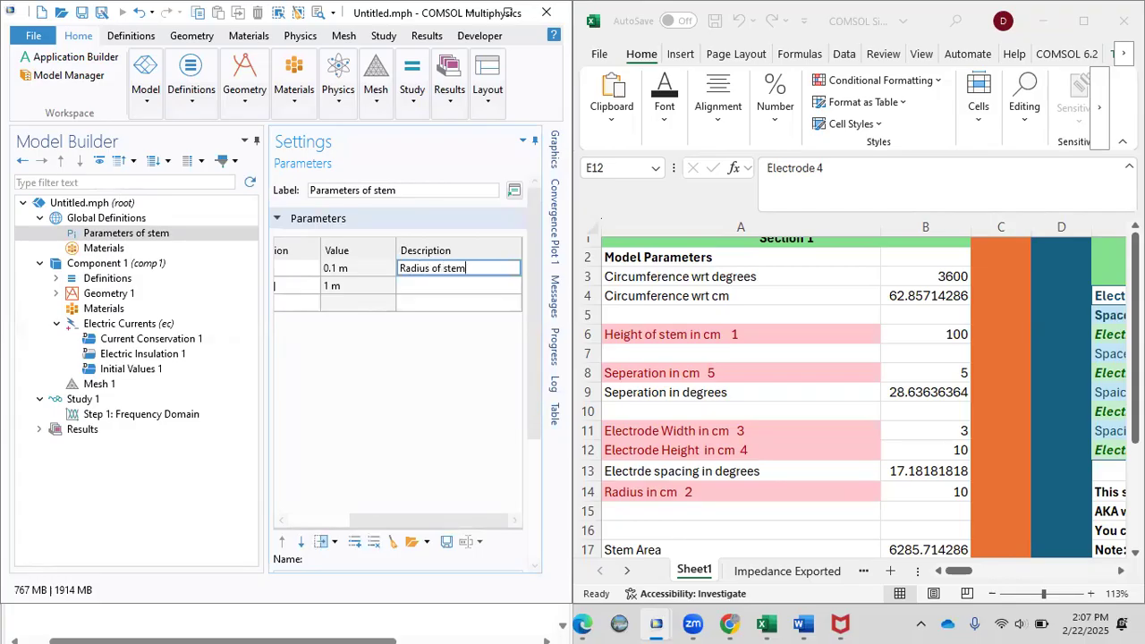
left_click(468, 323)
- Add the electrode width parameter E_W as 3[cm] and the electrode height parameter E_H as 10[cm]
left_click_drag(421, 519, 299, 517)
left_click(303, 304)
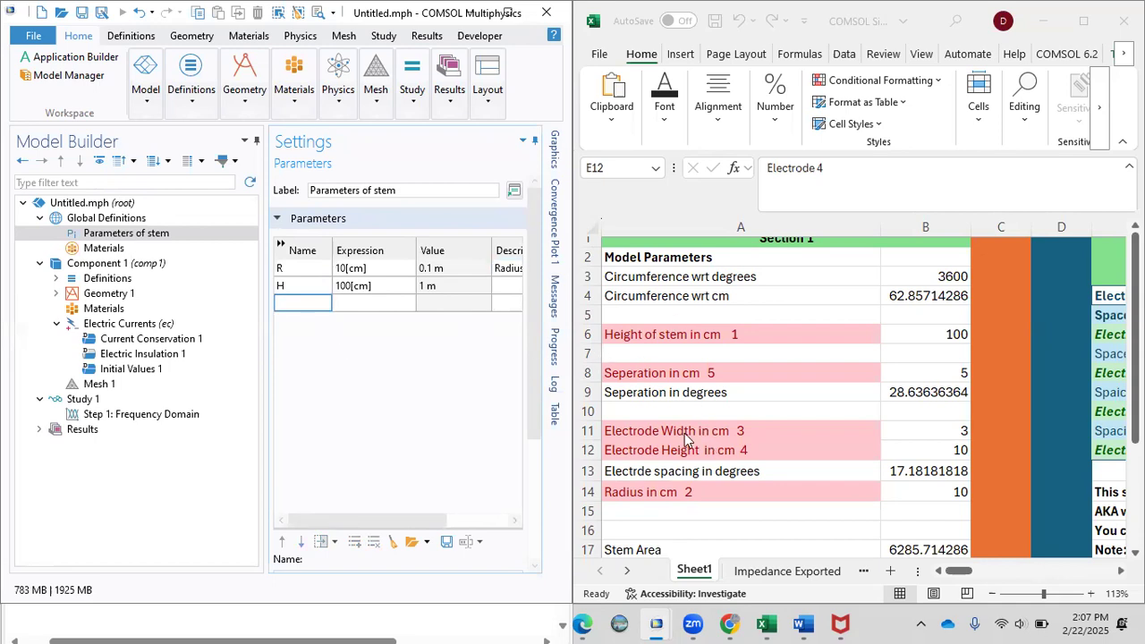
type("E_W")
left_click(359, 305)
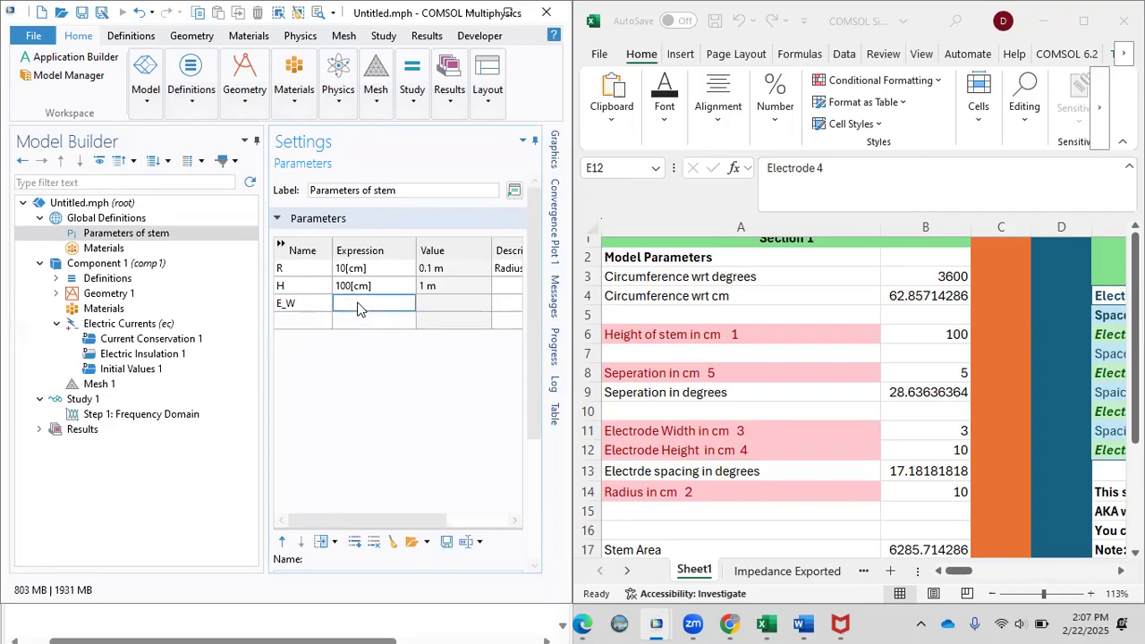
type("3[cm")
left_click(295, 326)
type("E_H")
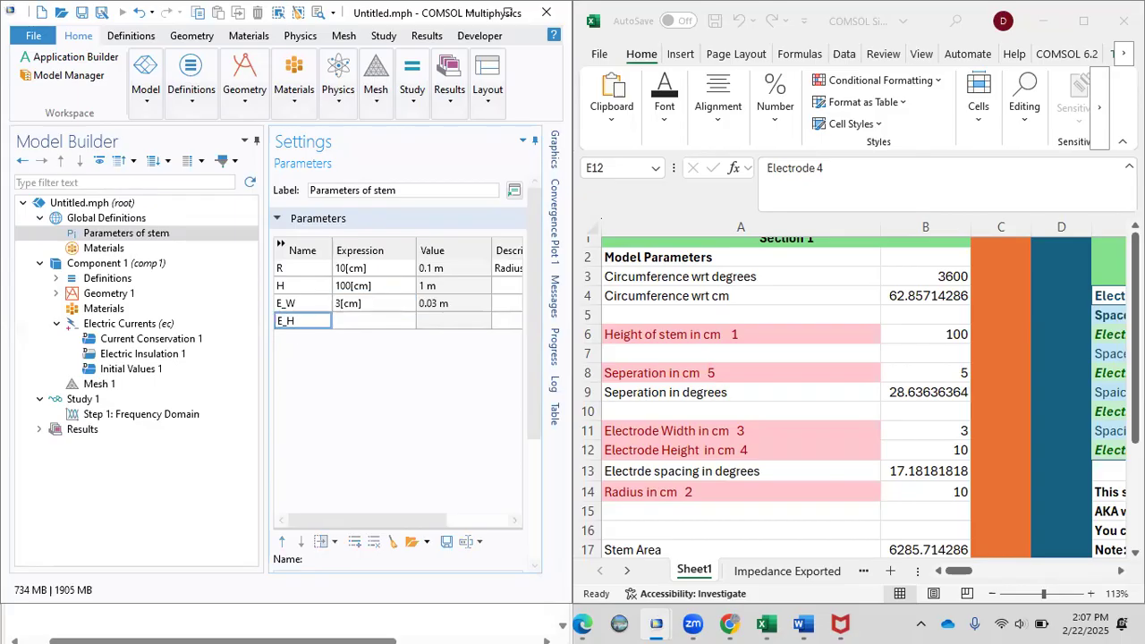
left_click(347, 321)
type("10[cm")
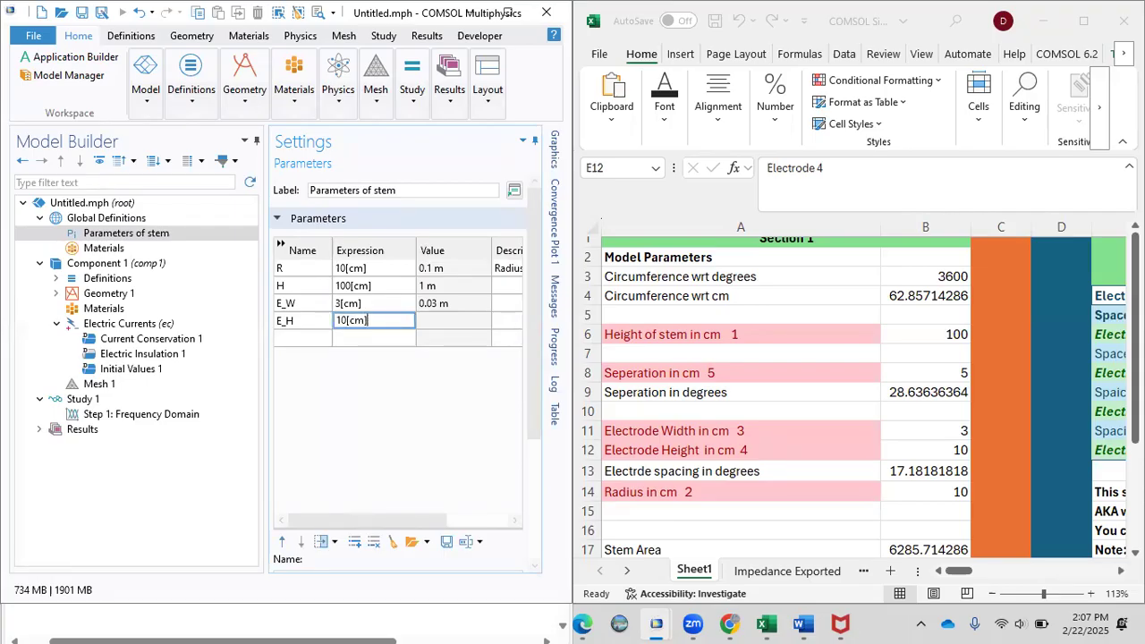
left_click(302, 339)
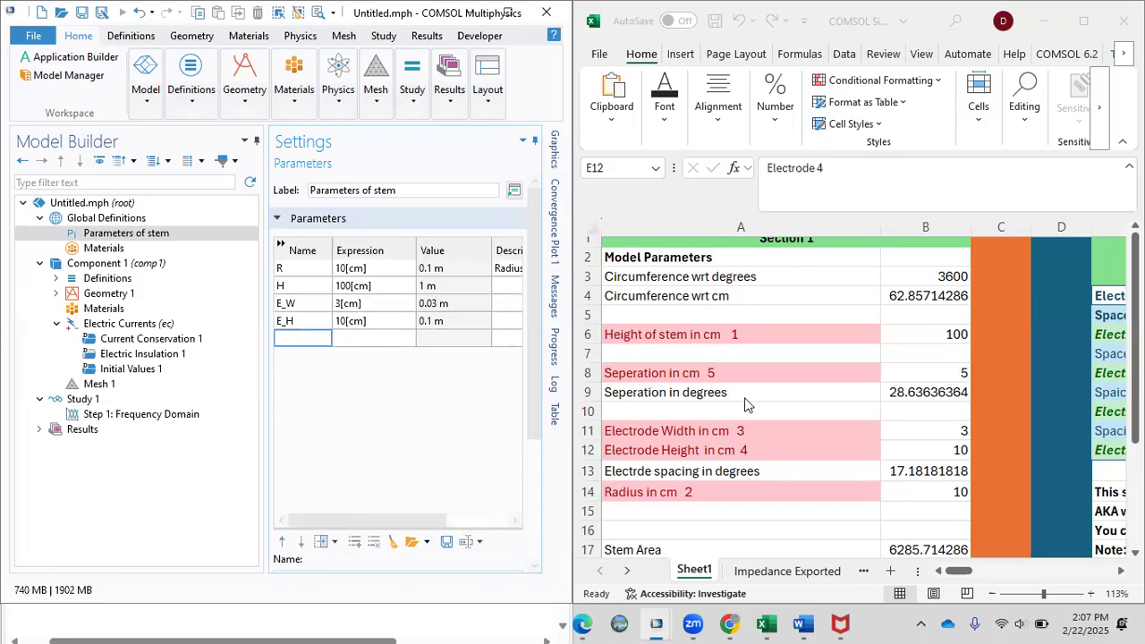
- Bring up the spreadsheet's electrode angle table and add parameter names E1_S and E1_E for Electrode 1
scroll(877, 402, "right", 5)
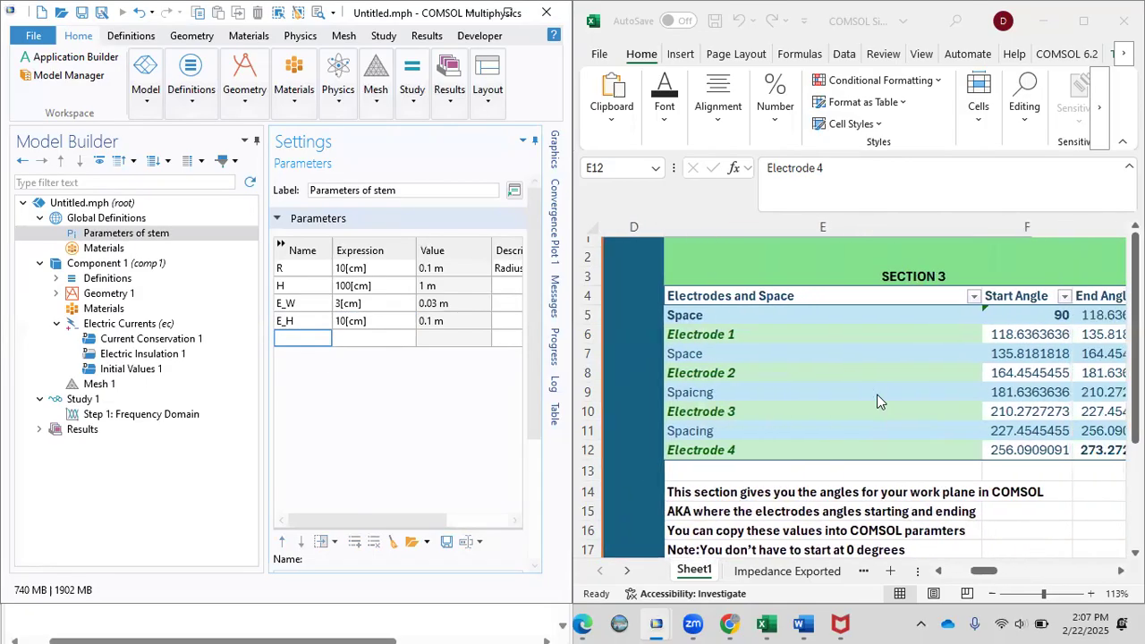
left_click(824, 331)
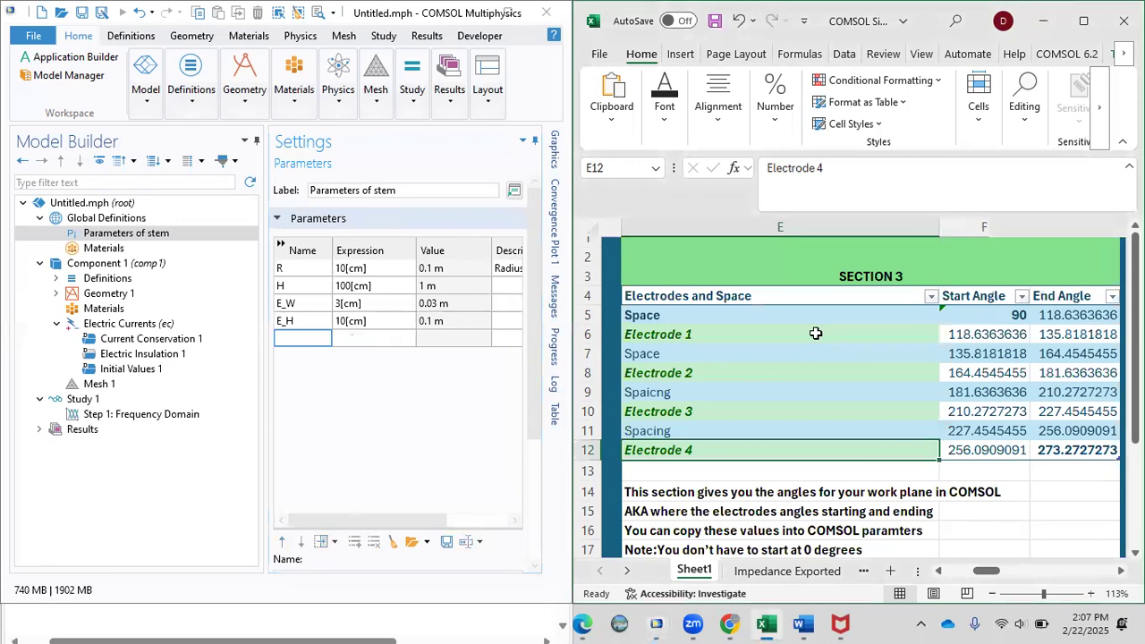
left_click(311, 341)
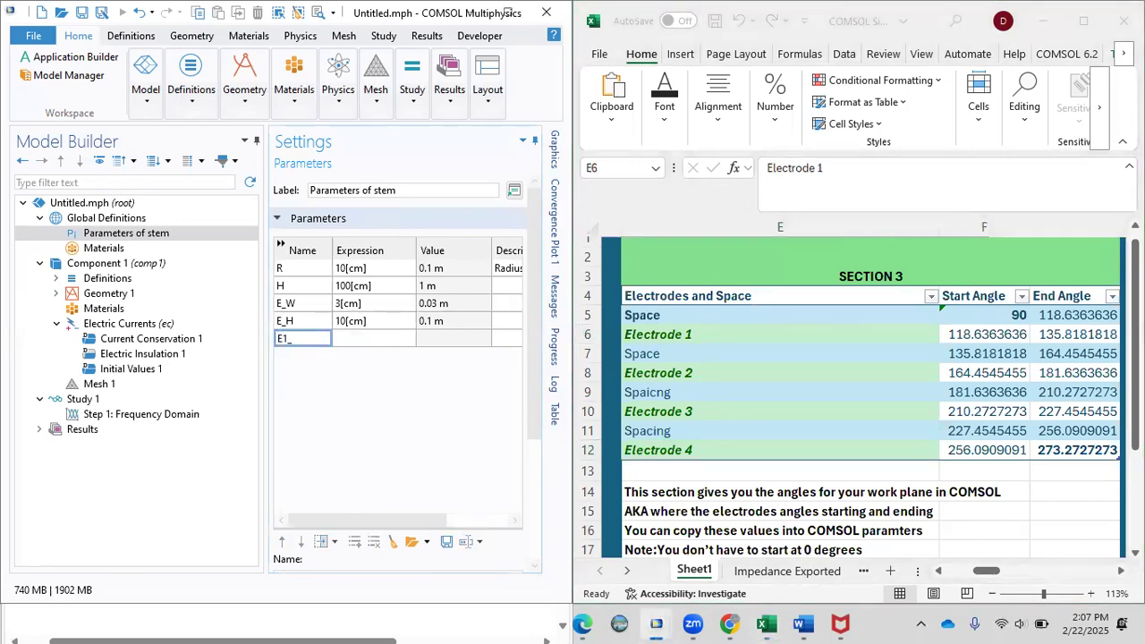
left_click(308, 393)
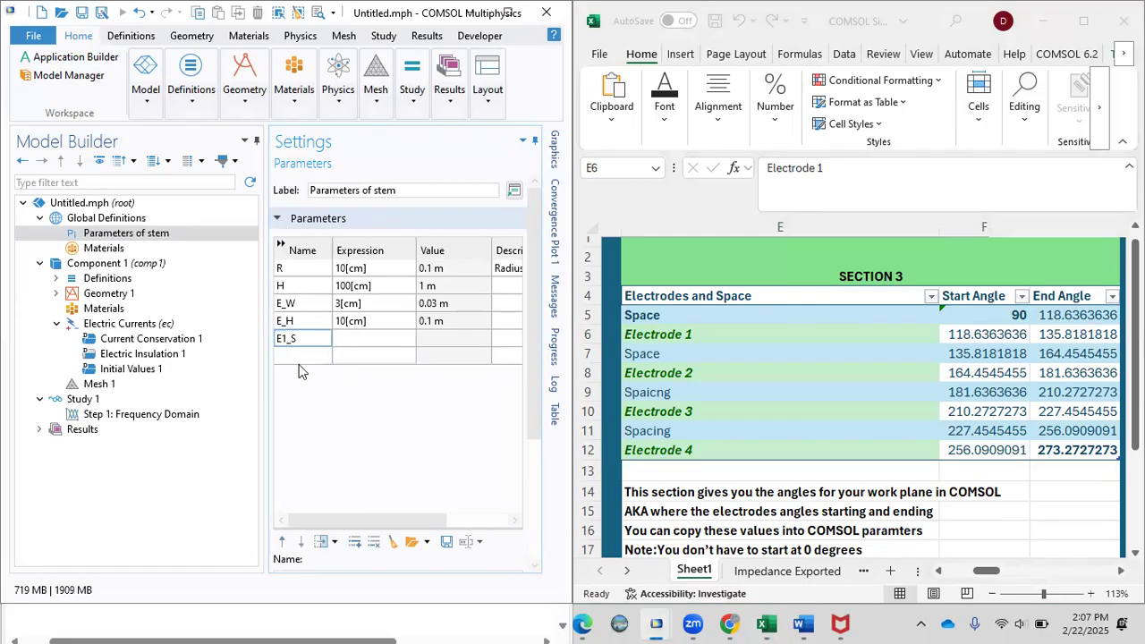
left_click(303, 359)
type("E1_E")
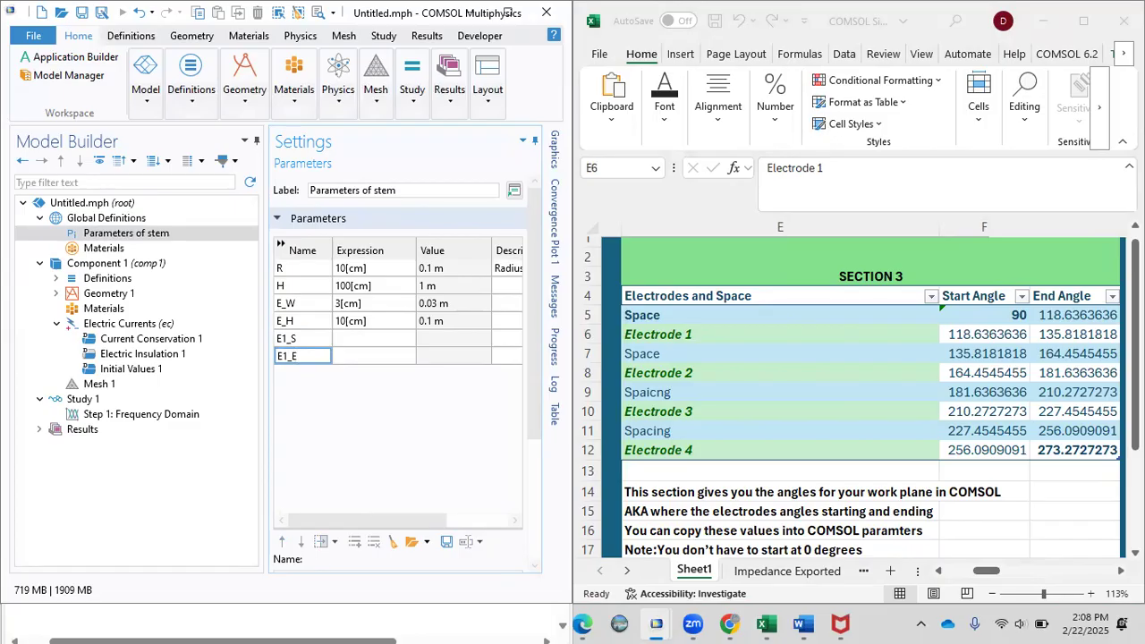
left_click(314, 435)
- Add parameter names E2_S and E2_E for the start and end angles of Electrode 2
left_click(283, 375)
type("E2_S")
left_click(315, 412)
left_click(298, 394)
type("E2_E")
left_click(326, 434)
- Add parameter names E3_S and E3_E for the start and end angles of Electrode 3
left_click(300, 410)
type("E3")
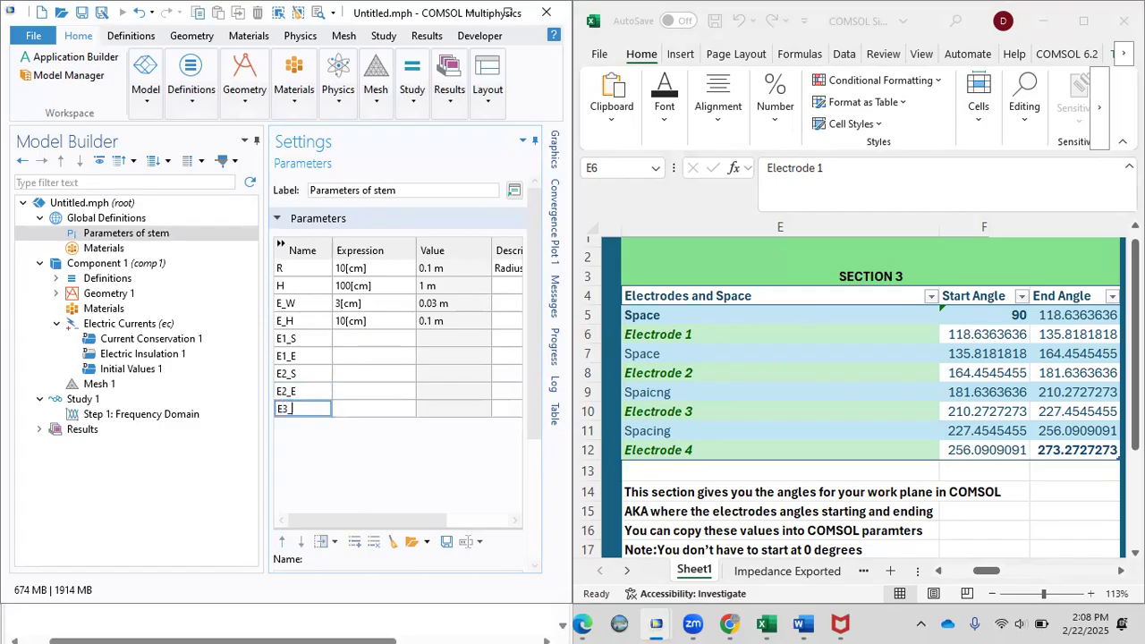
type("_S")
left_click(314, 433)
left_click(306, 431)
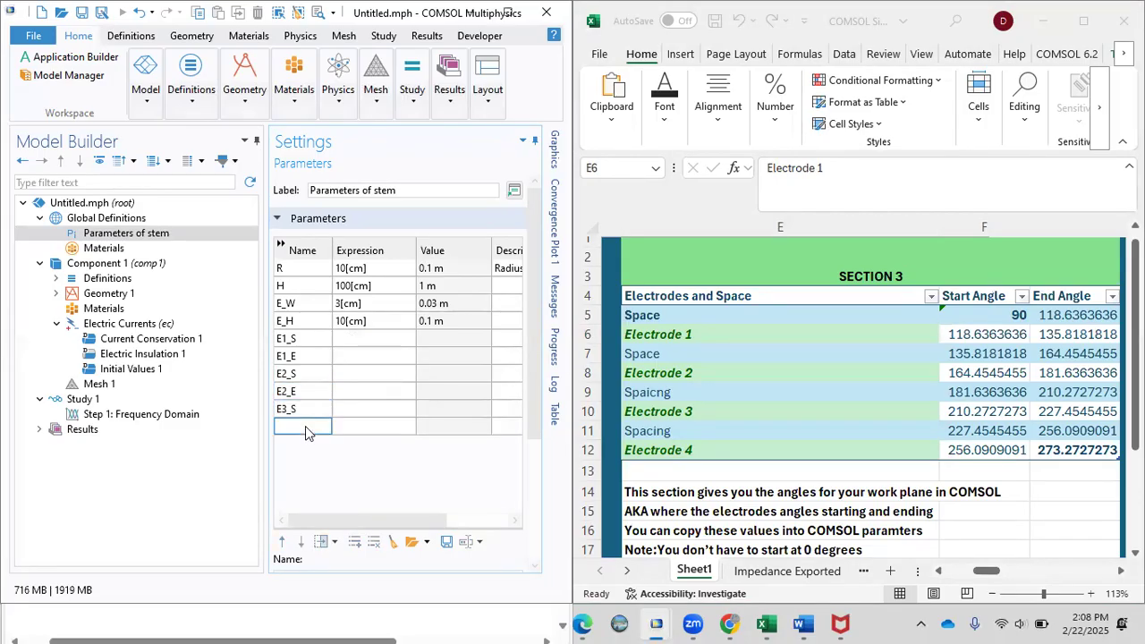
type("E3_E")
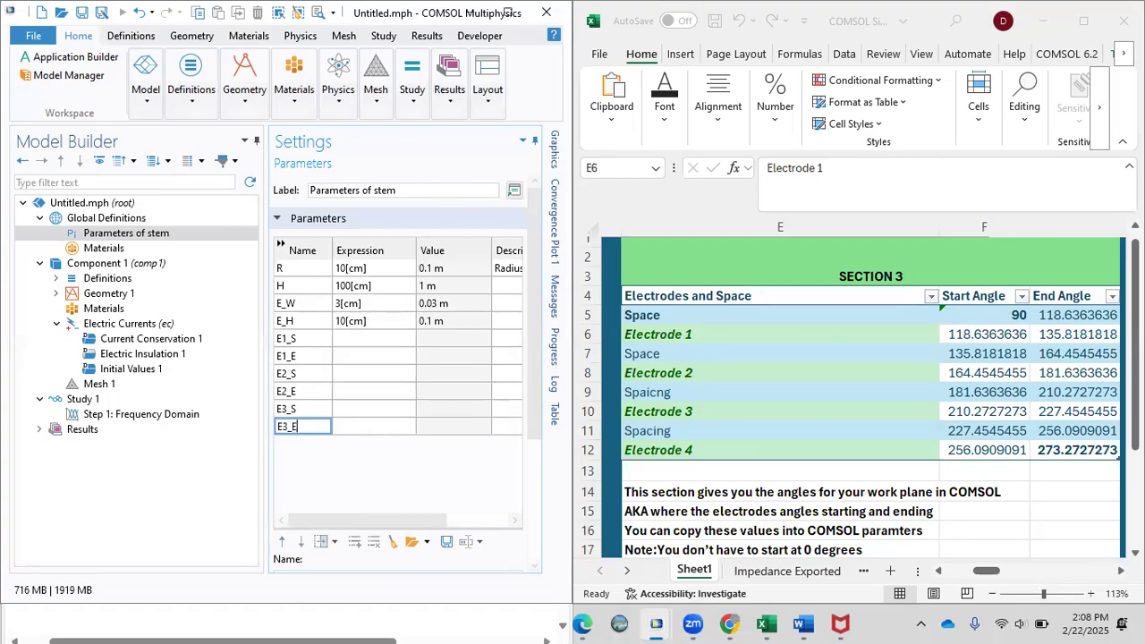
left_click(342, 467)
- Add parameter names E4_S and E4_E for the start and end angles of Electrode 4
left_click(299, 444)
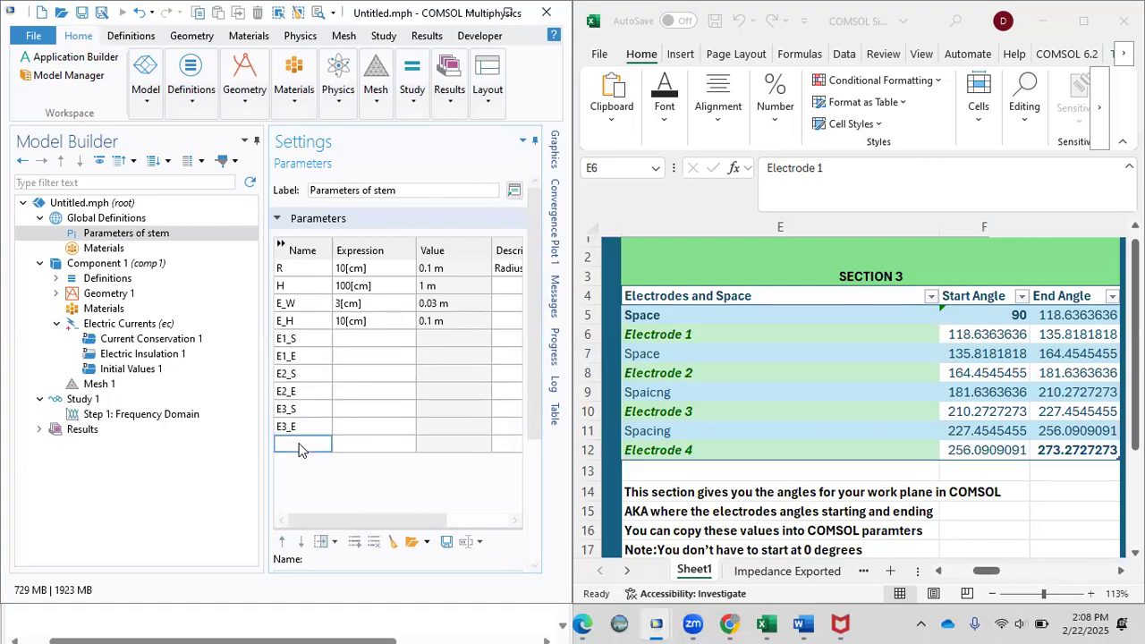
type("E4_S")
left_click(319, 482)
left_click(313, 464)
type("E4_E")
left_click(326, 490)
- Copy Electrode 1's start angle 118.6363636 and end angle 135.8181818 from Excel into the E1_S and E1_E expressions
left_click(340, 339)
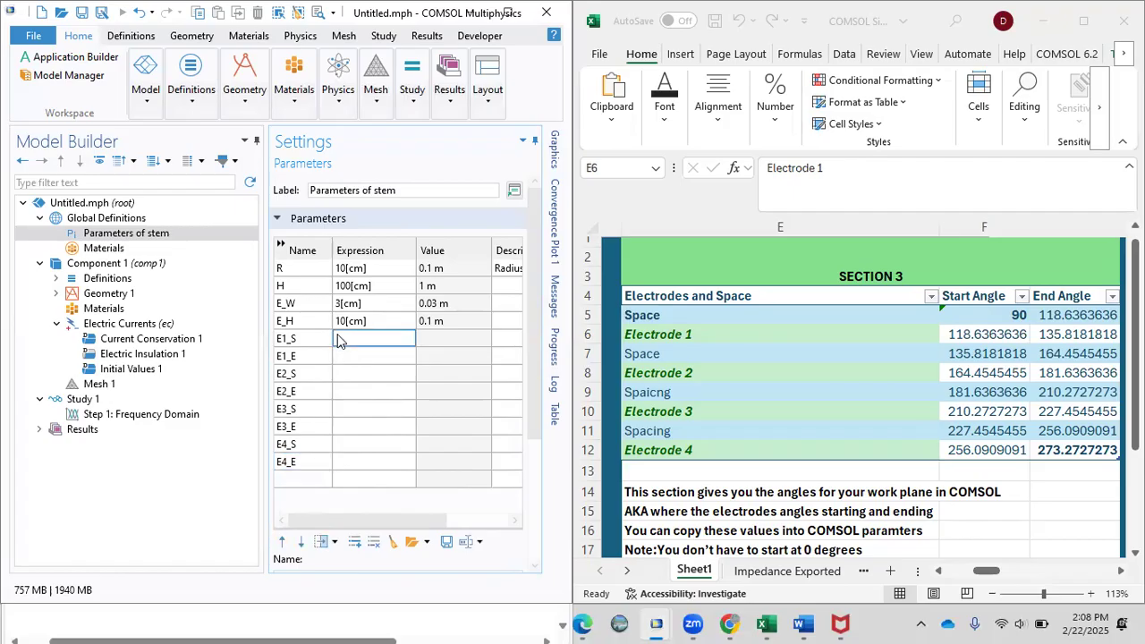
left_click(971, 336)
left_click(969, 334)
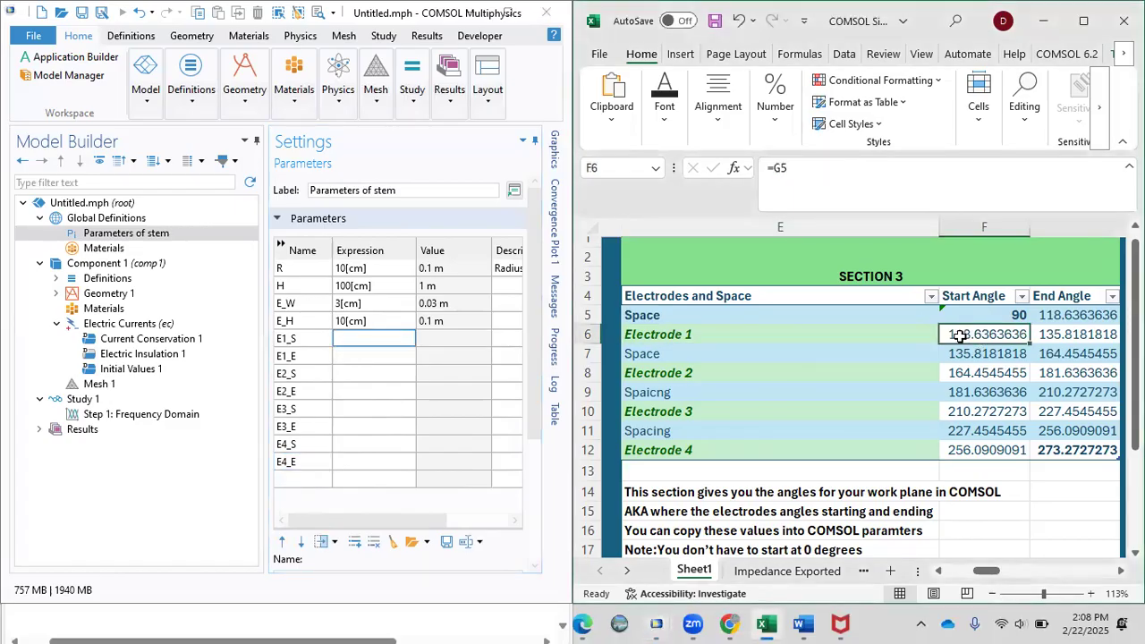
key("ctrl+c")
left_click(376, 338)
key("ctrl+v")
left_click(374, 358)
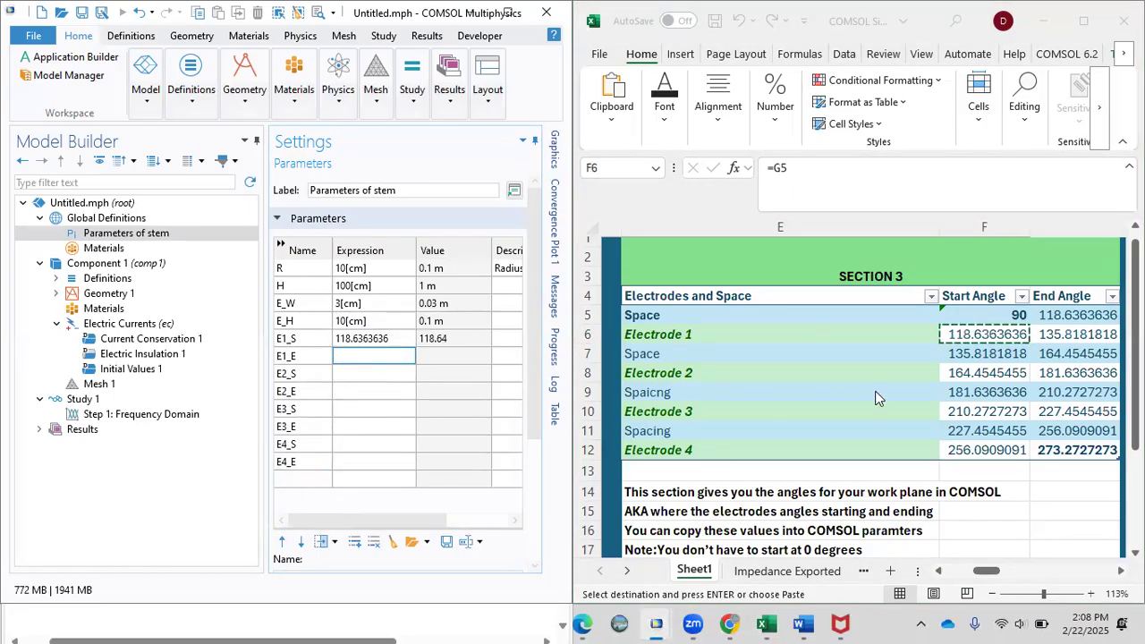
left_click(1077, 334)
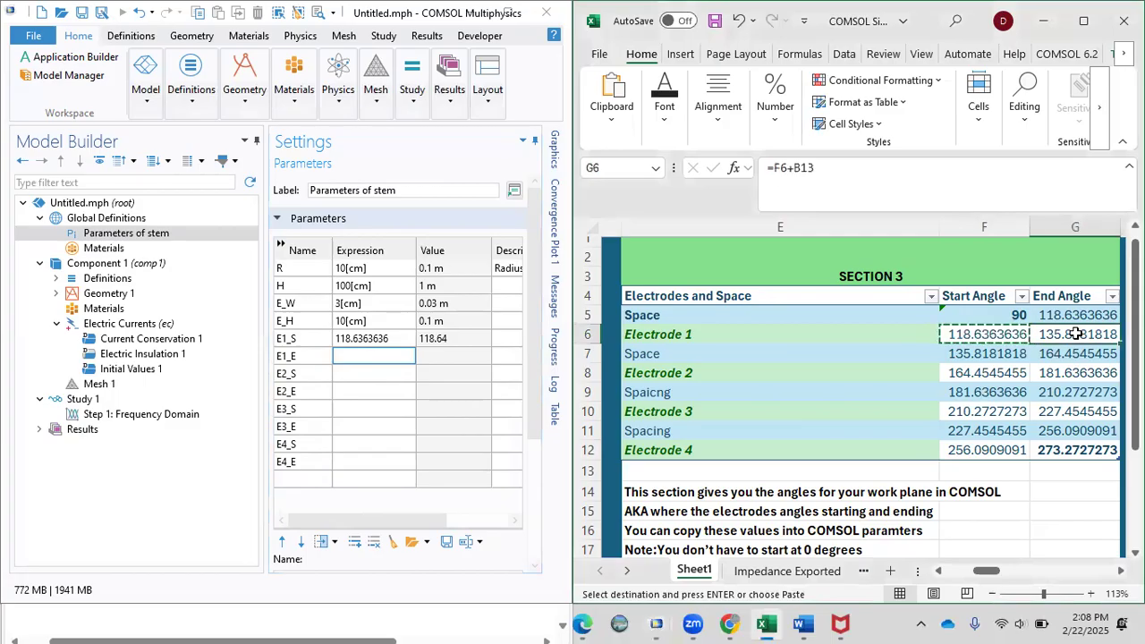
key("ctrl+c")
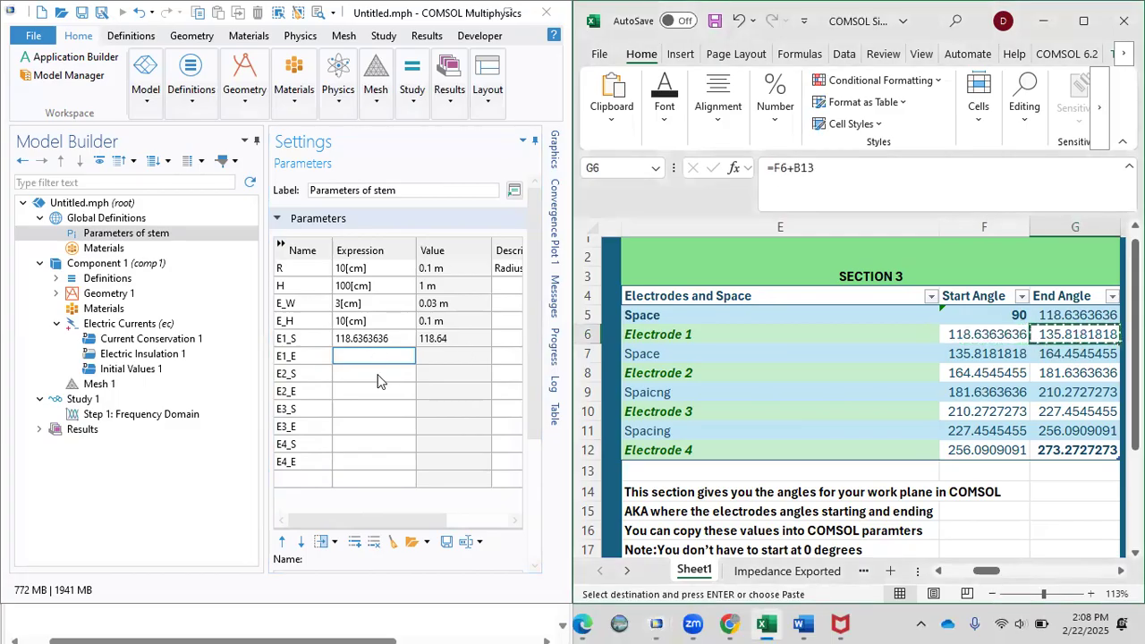
left_click(359, 357)
key("ctrl+v")
left_click(367, 375)
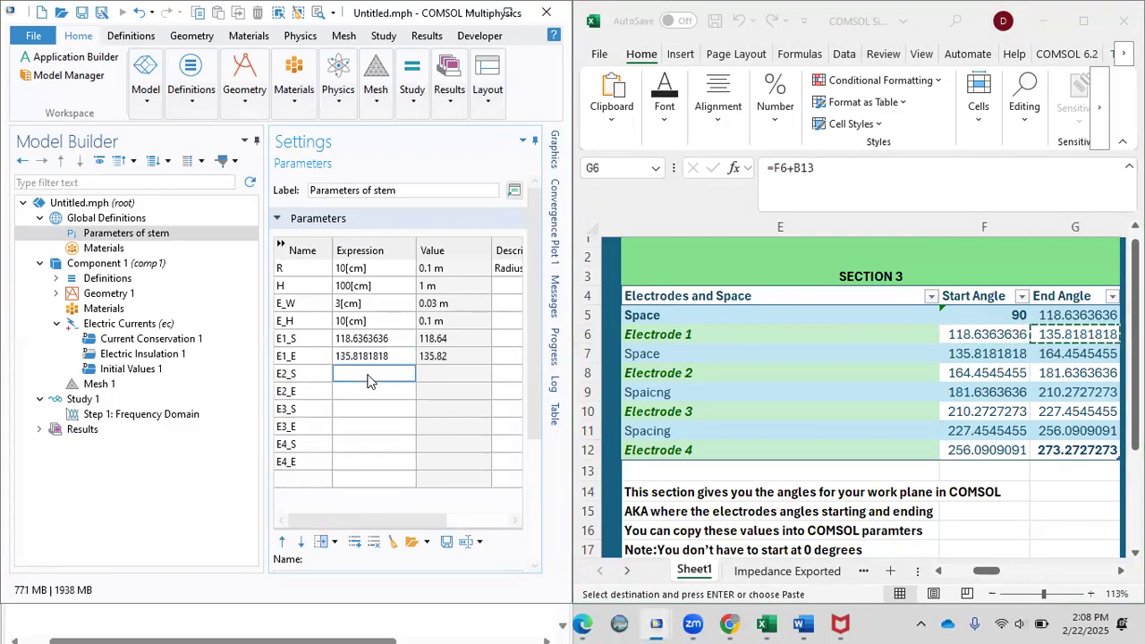
- Copy Electrode 2's start angle 164.4545455 and end angle 181.6363636 from Excel into the E2_S and E2_E expressions
left_click(982, 373)
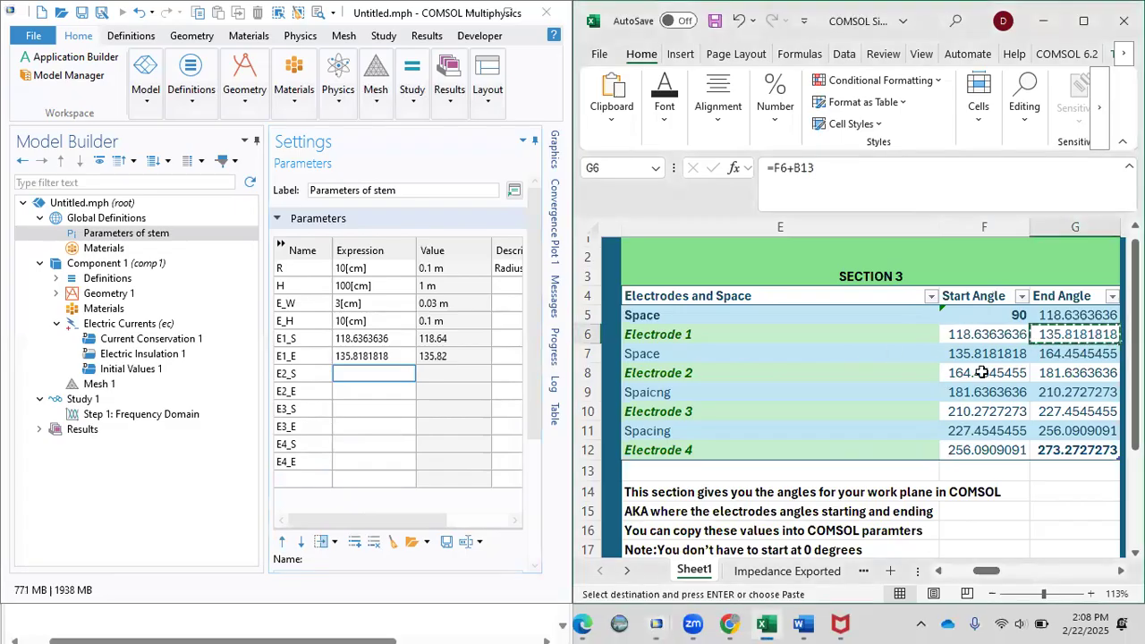
key("ctrl+c")
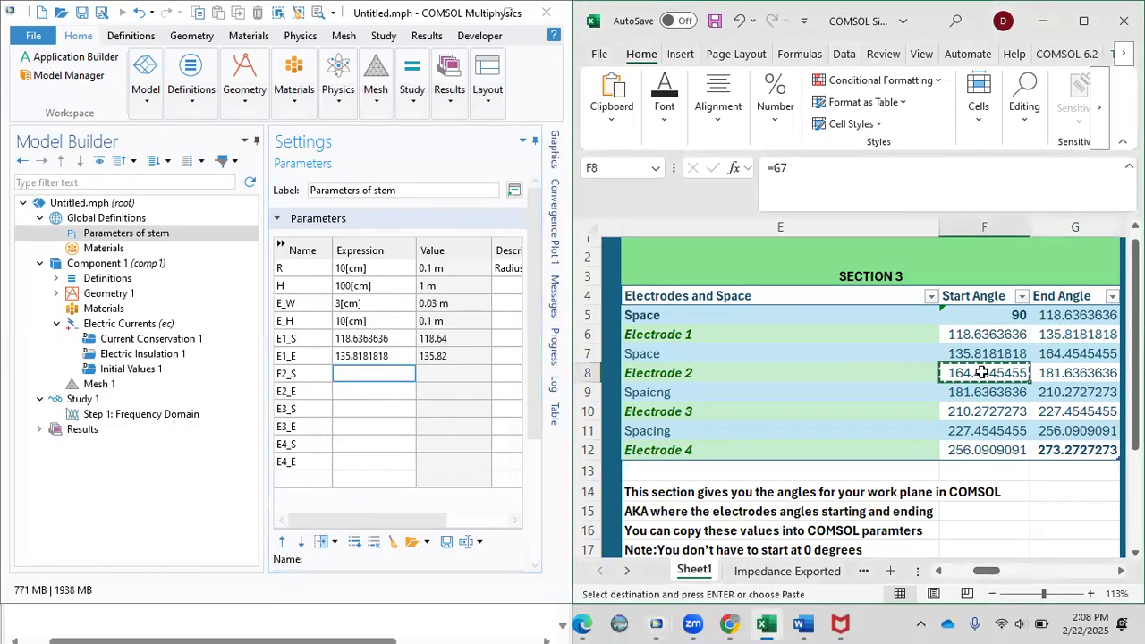
left_click(373, 372)
key("ctrl+v")
left_click(375, 391)
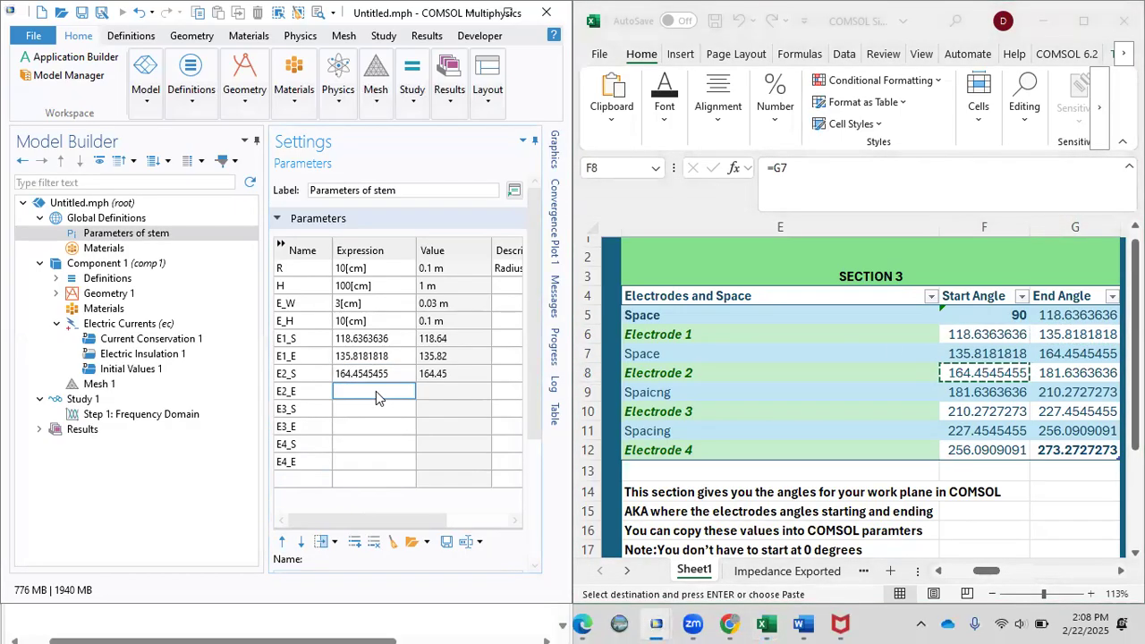
double_click(1074, 374)
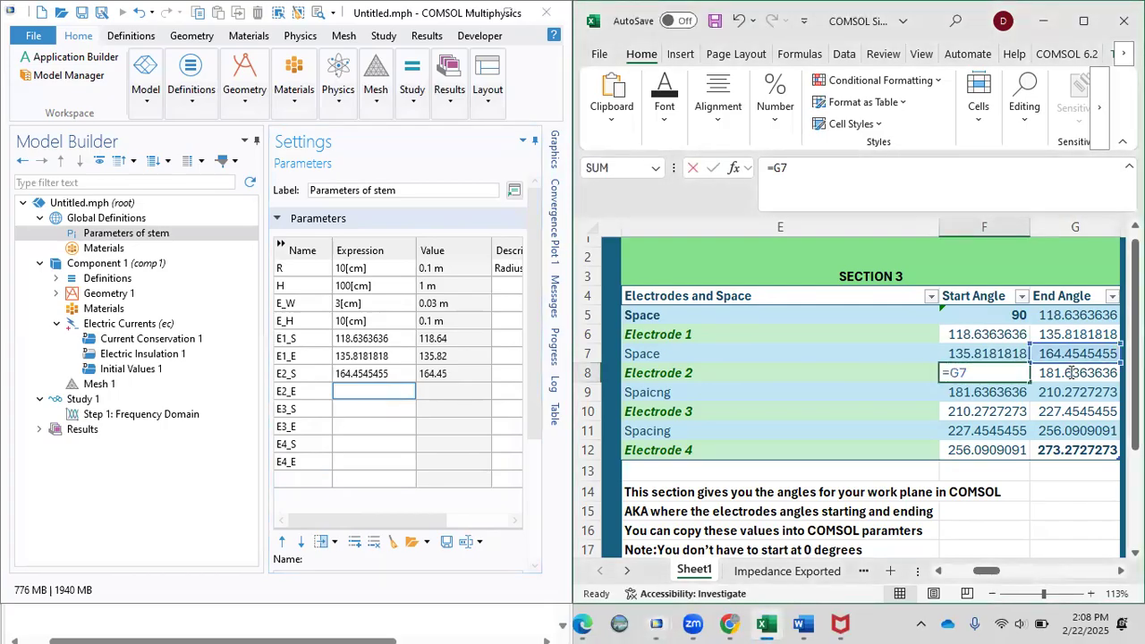
left_click(1071, 372)
key("ctrl+c")
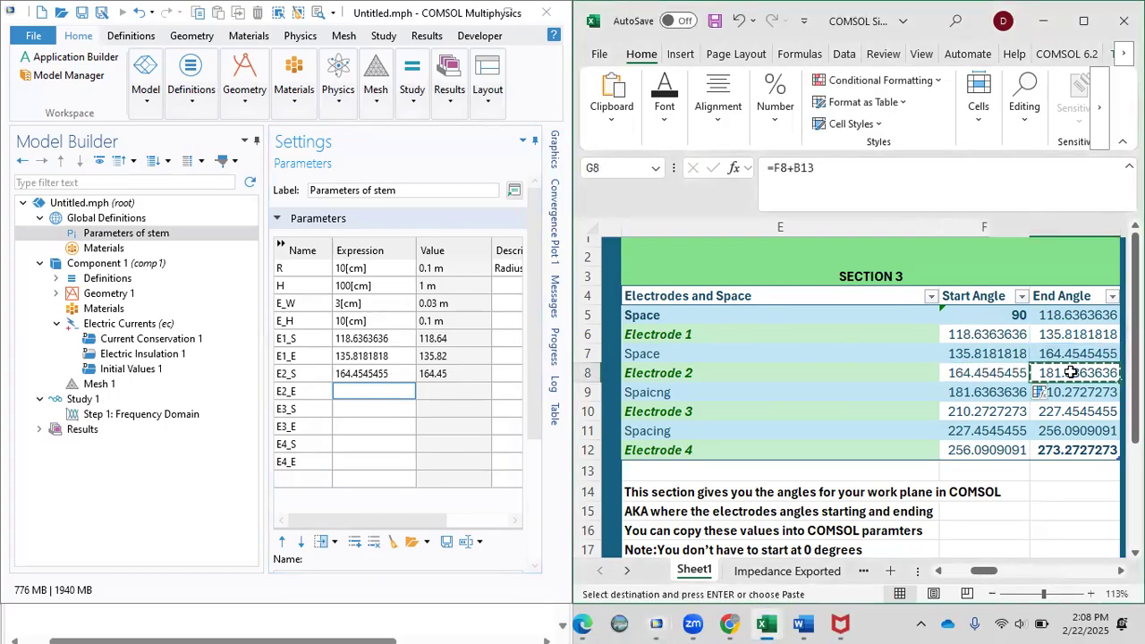
left_click(367, 398)
key("ctrl+v")
left_click(368, 411)
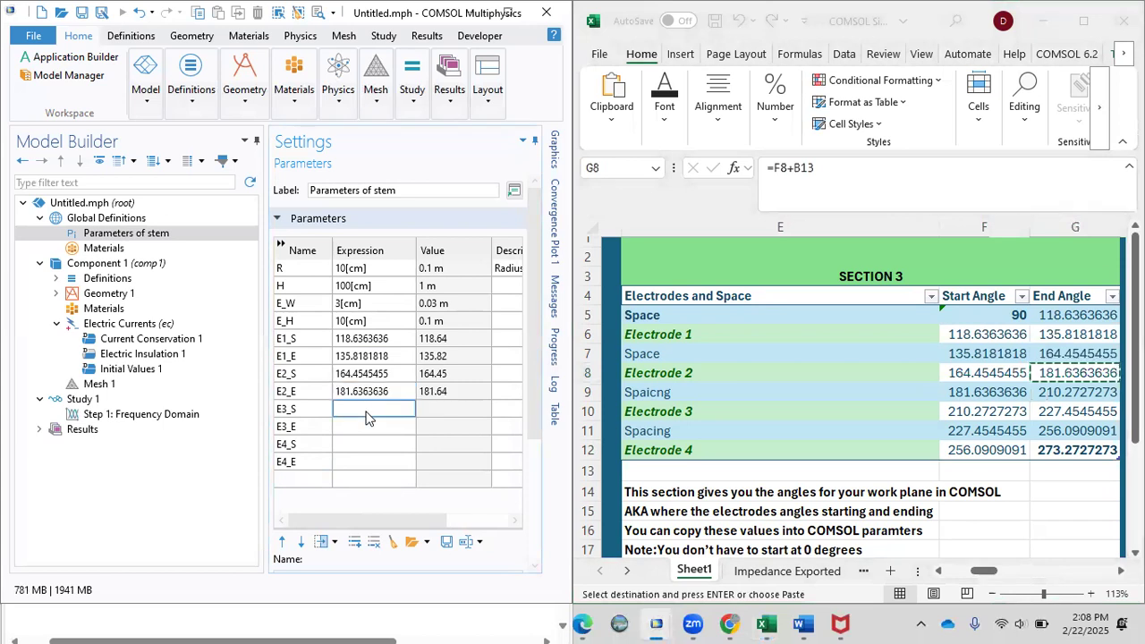
- Copy Electrode 3's start angle 210.2727273 from Excel into the E3_S expression
left_click(974, 412)
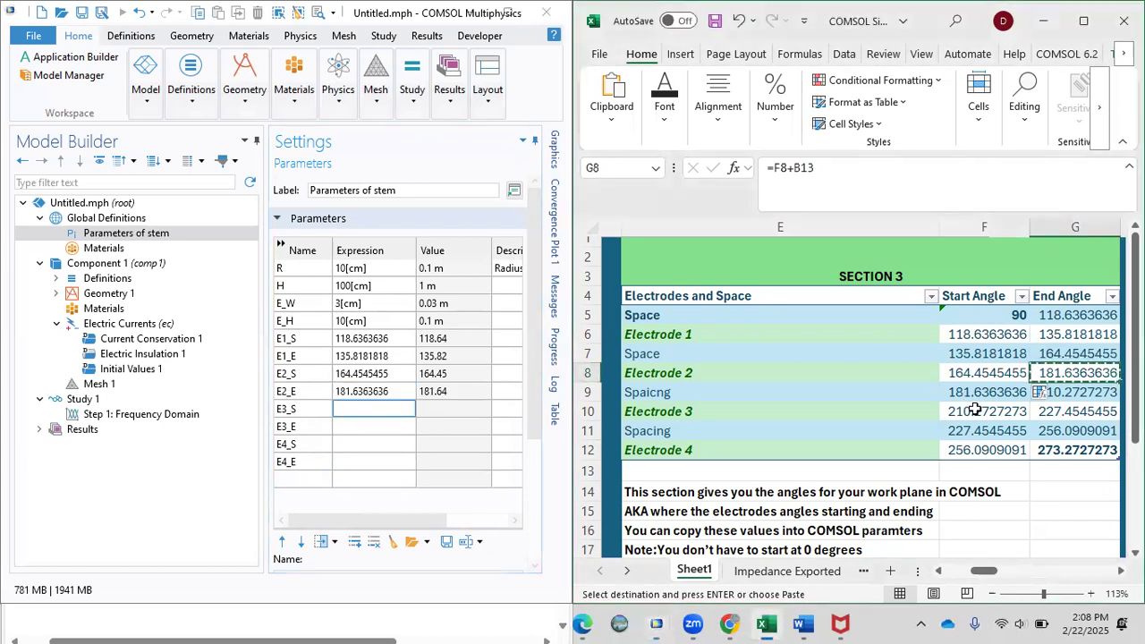
key("ctrl+c")
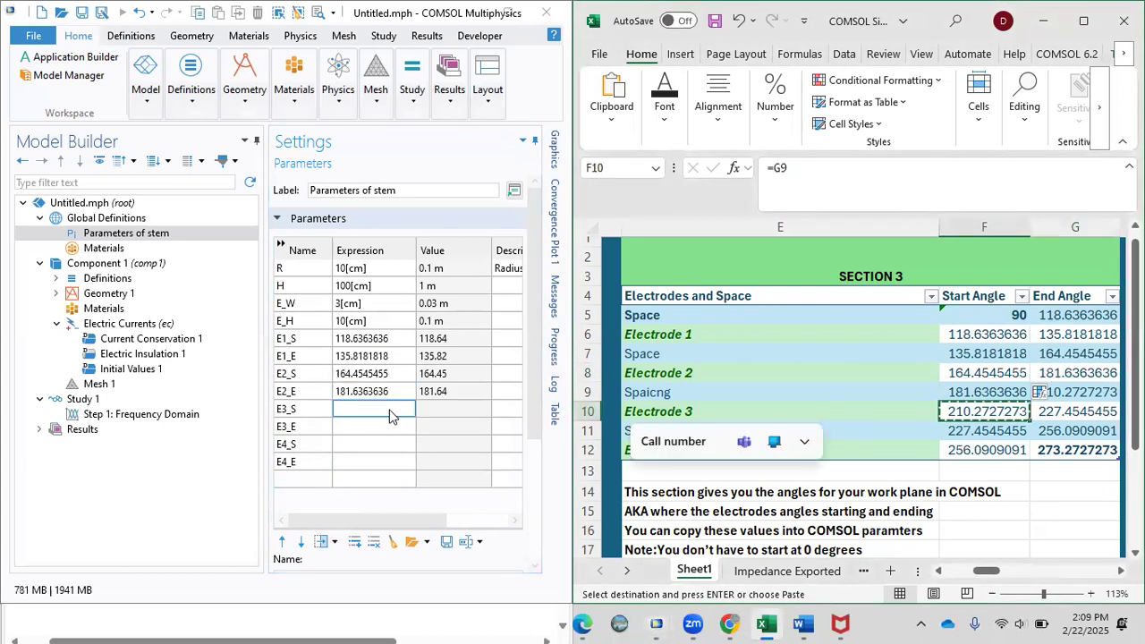
left_click(374, 413)
key("ctrl+v")
left_click(377, 427)
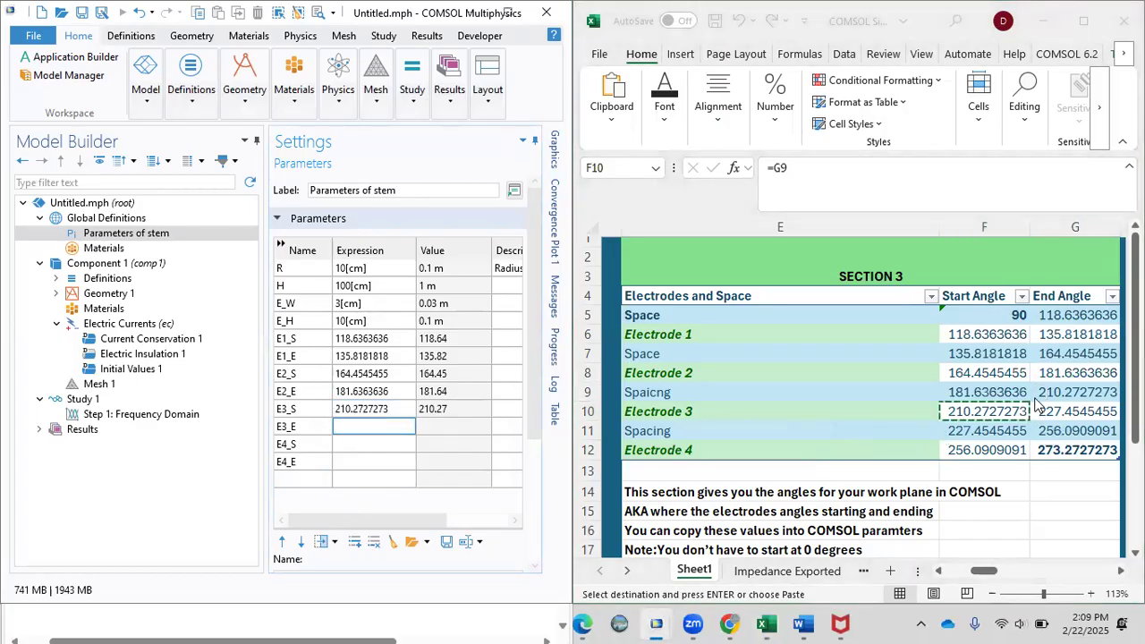
- Copy Electrode 3's end angle 227.4545455 from Excel into the E3_E expression
left_click(1067, 419)
key("ctrl+c")
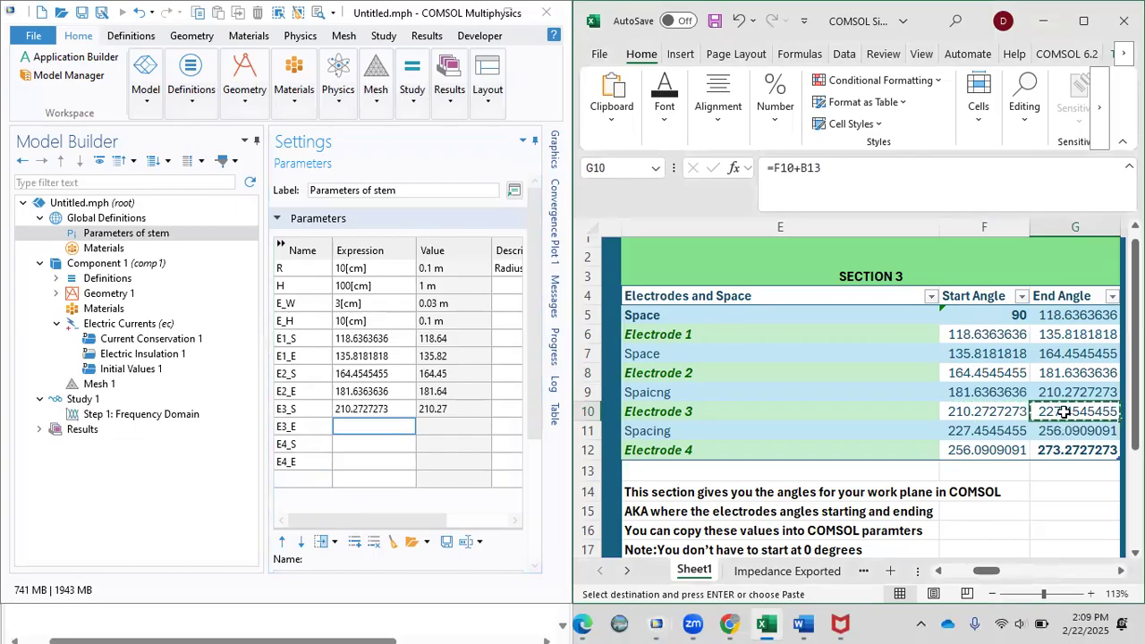
left_click(356, 428)
key("ctrl+v")
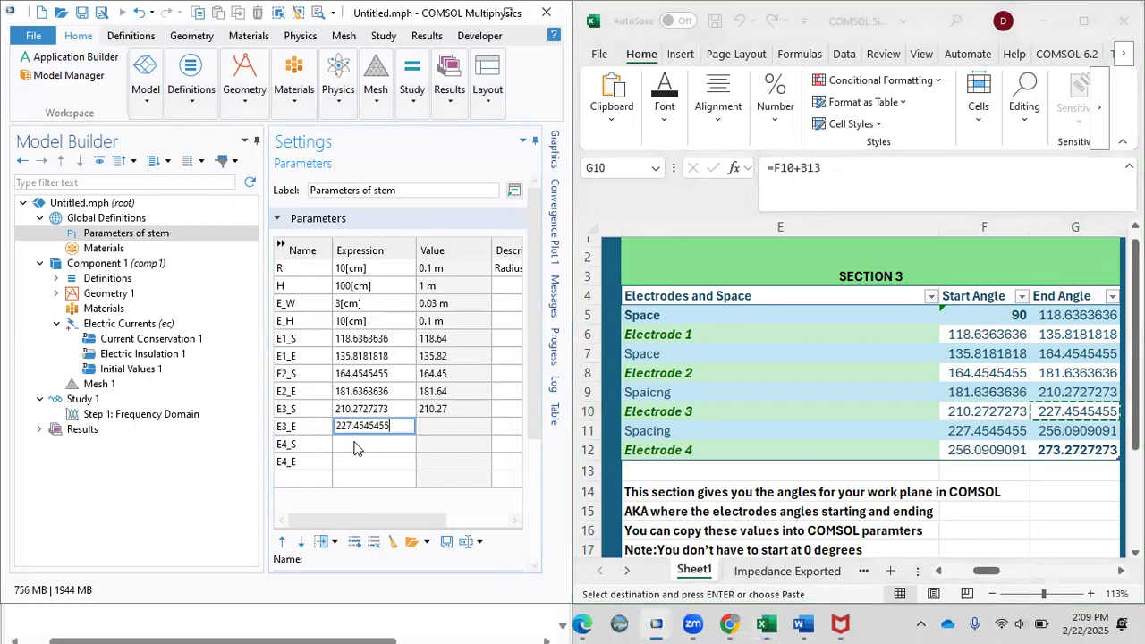
left_click(358, 447)
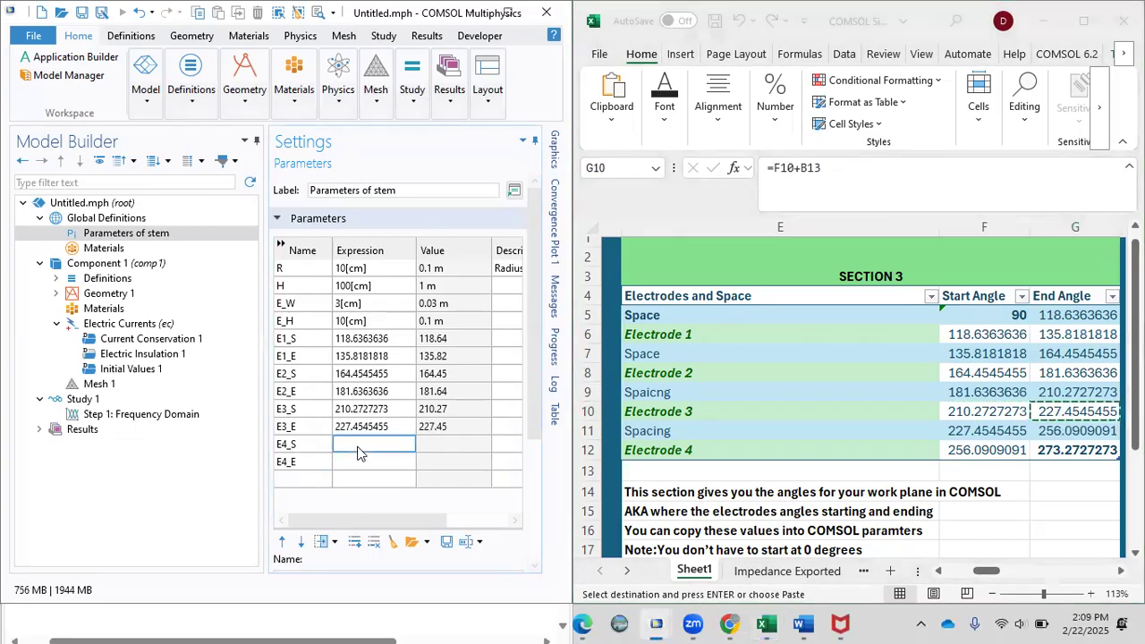
- Copy Electrode 4's start angle 256.0909091 and end angle 273.2727273 from Excel into the E4_S and E4_E expressions
left_click(969, 450)
key("ctrl+c")
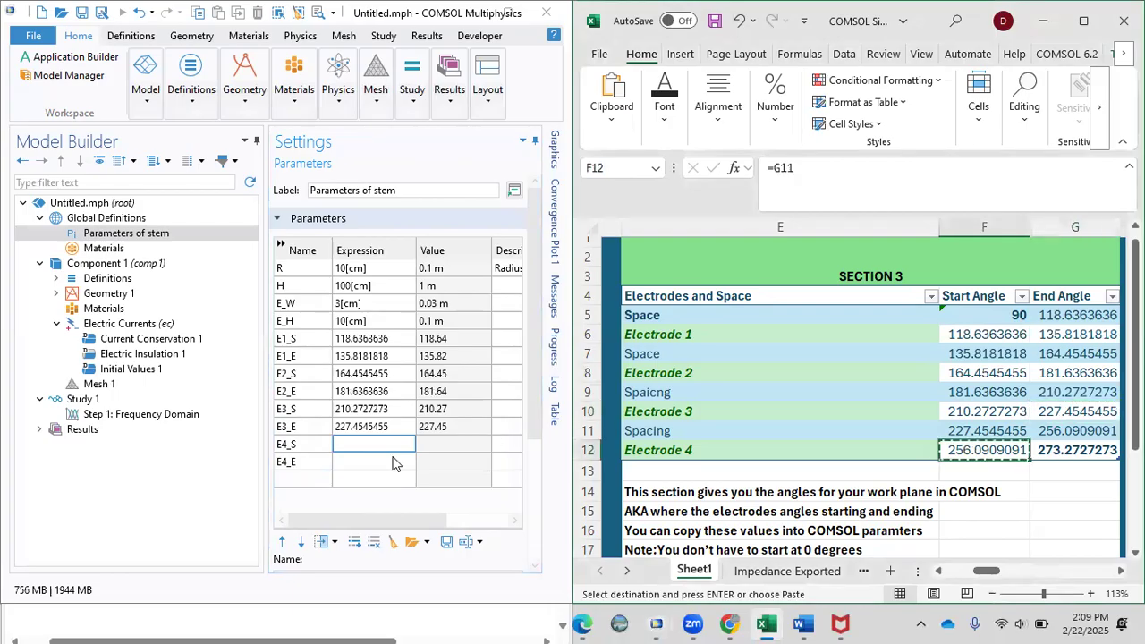
left_click(367, 443)
key("ctrl+v")
left_click(374, 462)
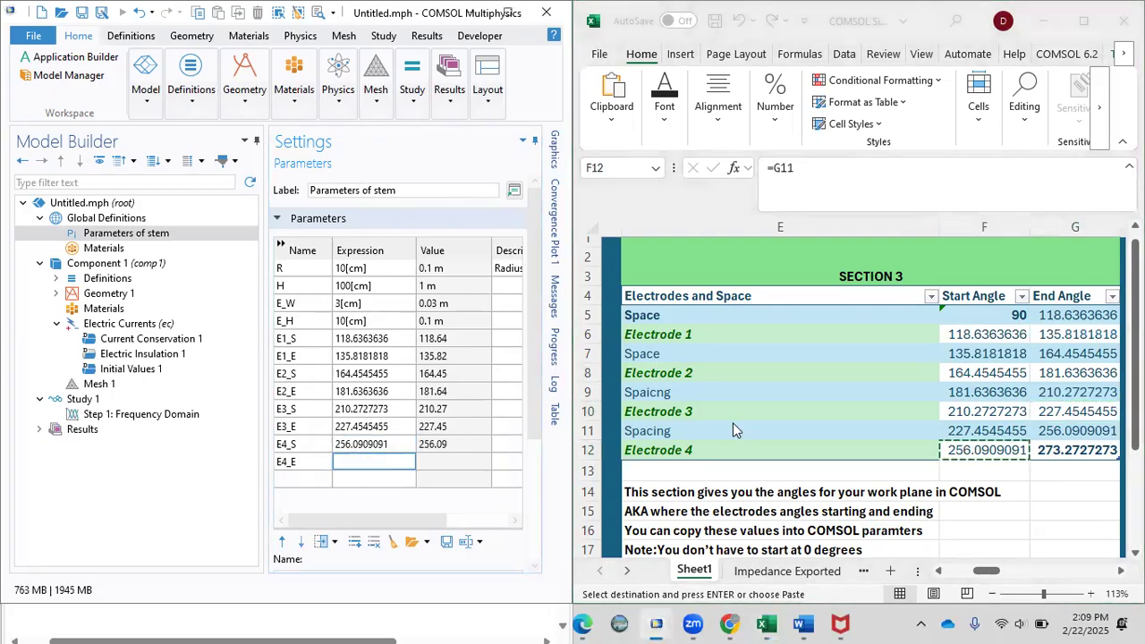
left_click(1073, 450)
key("ctrl+c")
left_click(389, 477)
key("ctrl+v")
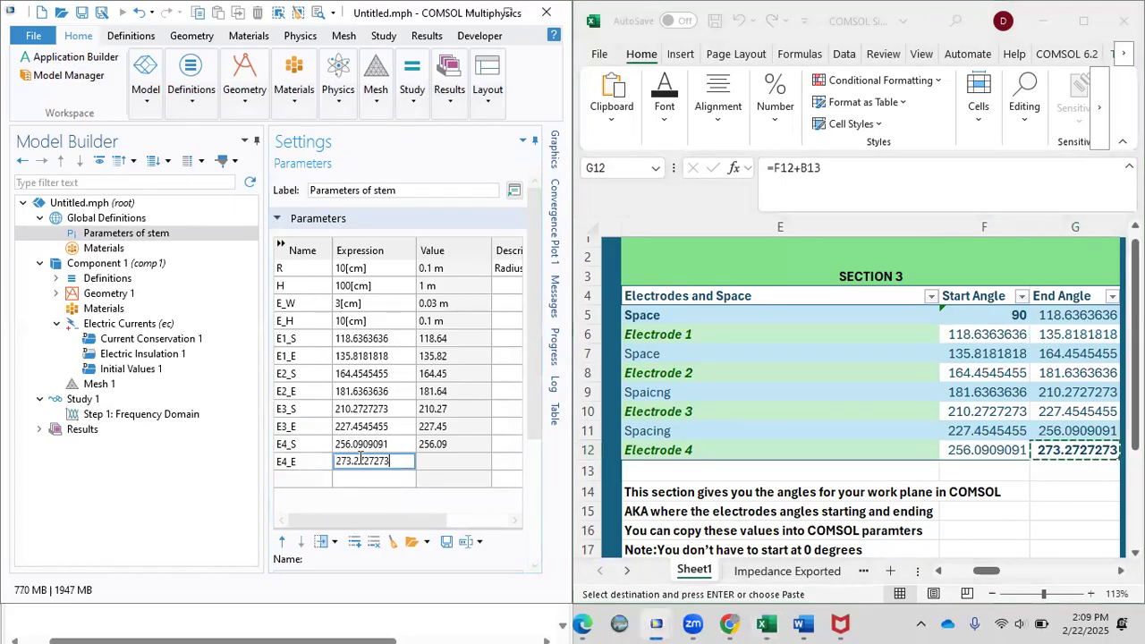
left_click(384, 500)
mouse_move(359, 523)
left_mouse_down()
mouse_move(425, 522)
mouse_move(349, 526)
left_mouse_up()
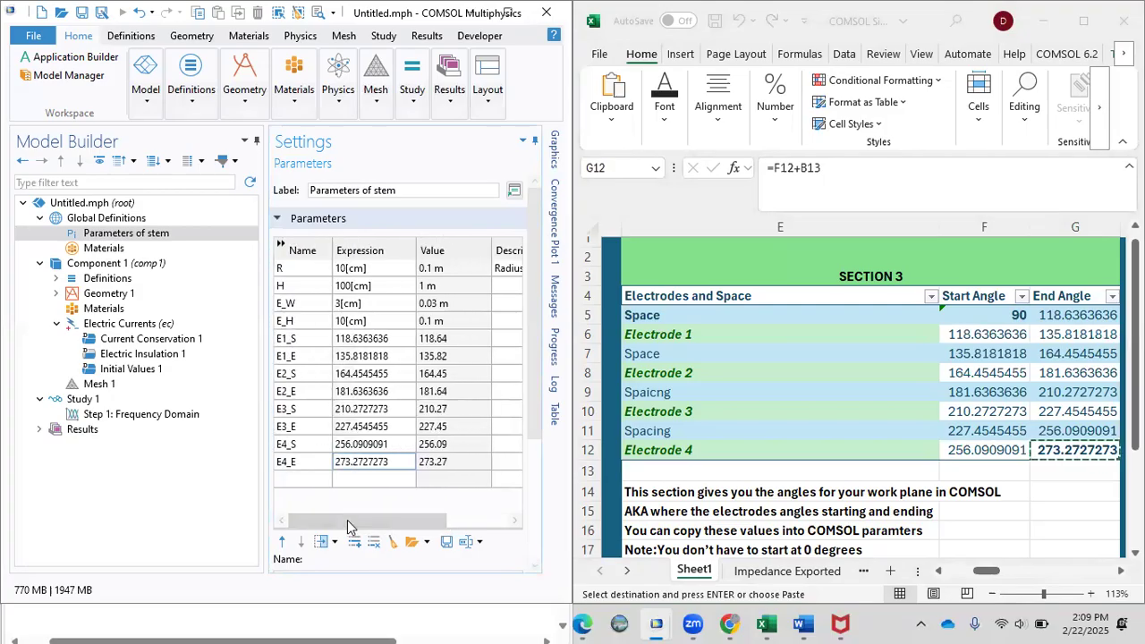
- Show Component 1's settings and enlarge the COMSOL window to the full screen
left_click(143, 265)
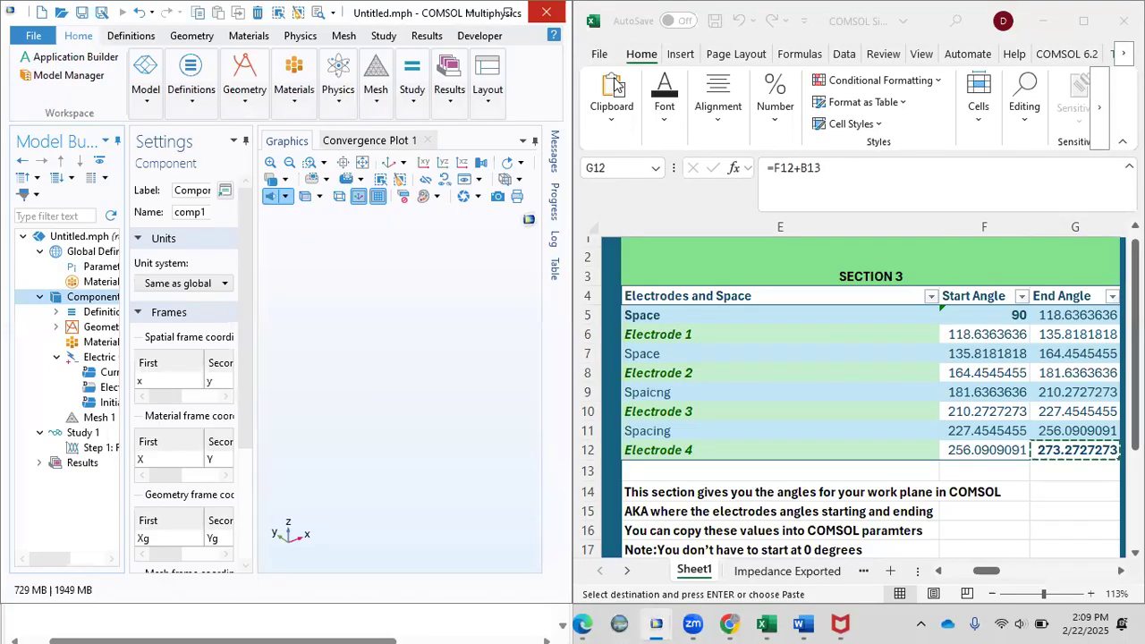
left_click(505, 20)
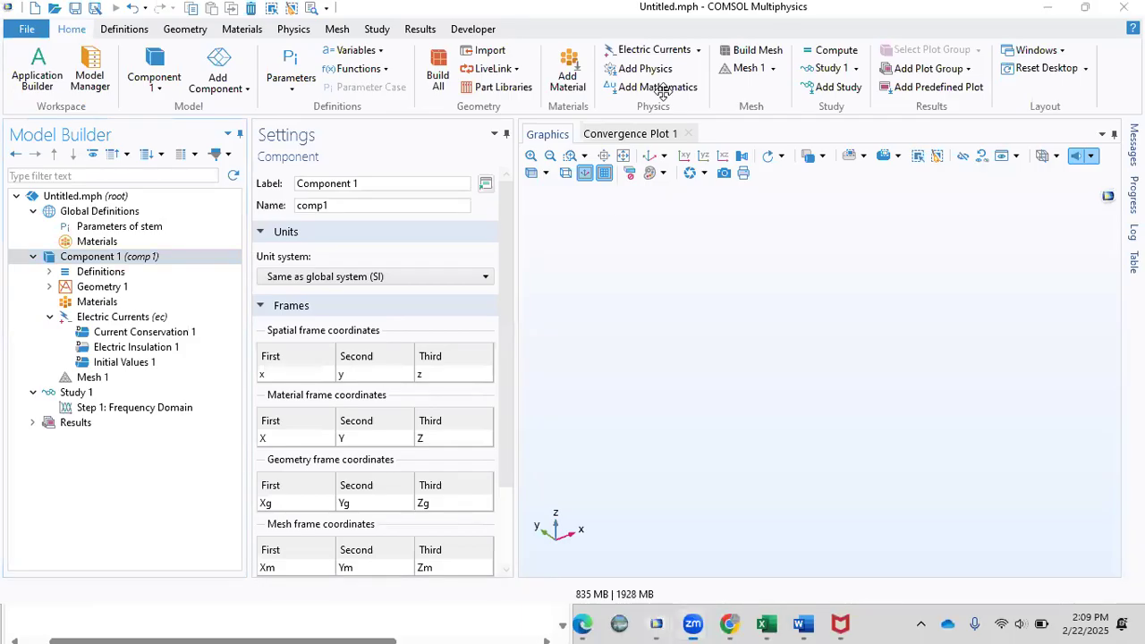
mouse_move(767, 624)
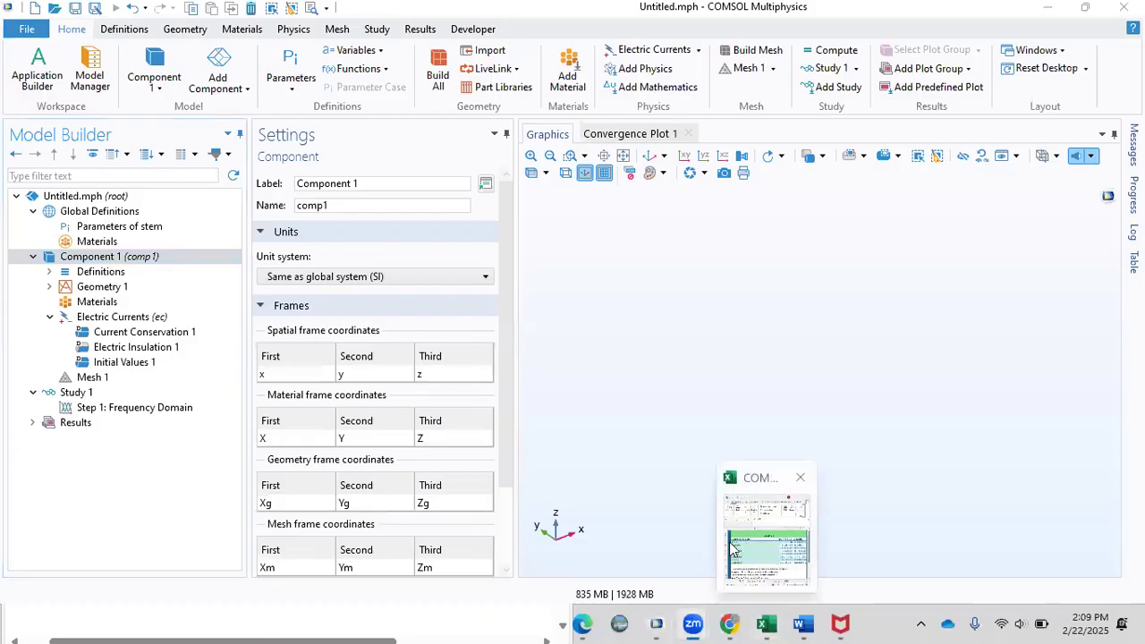
left_click(732, 549)
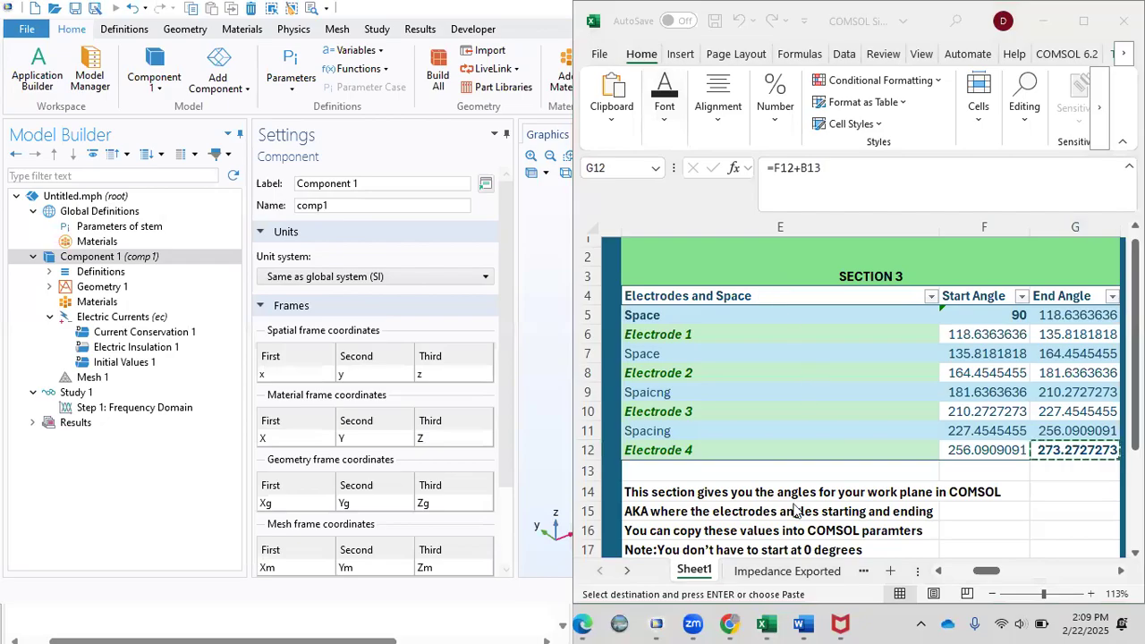
left_click(544, 11)
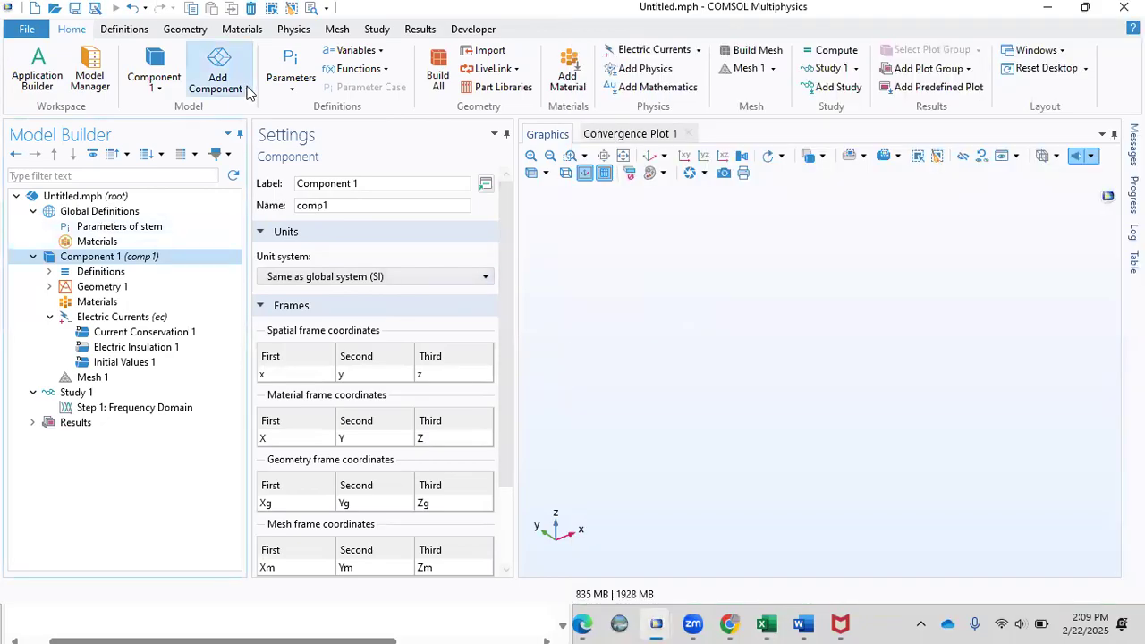
- Add a cylinder labelled STEM with radius R and height H to the geometry
left_click(186, 29)
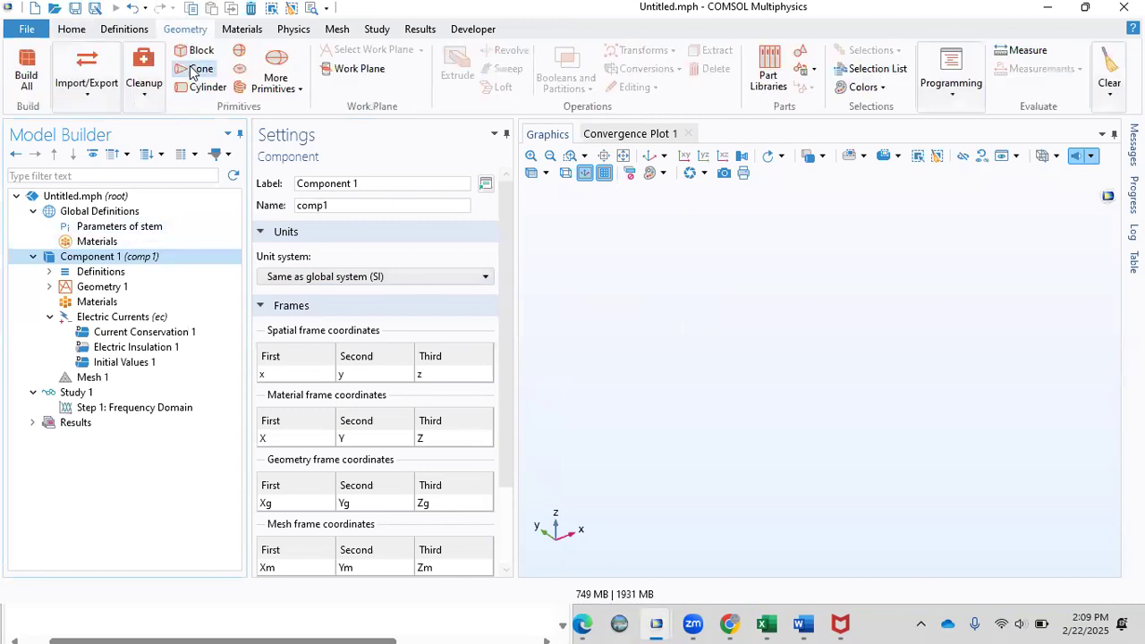
left_click(204, 88)
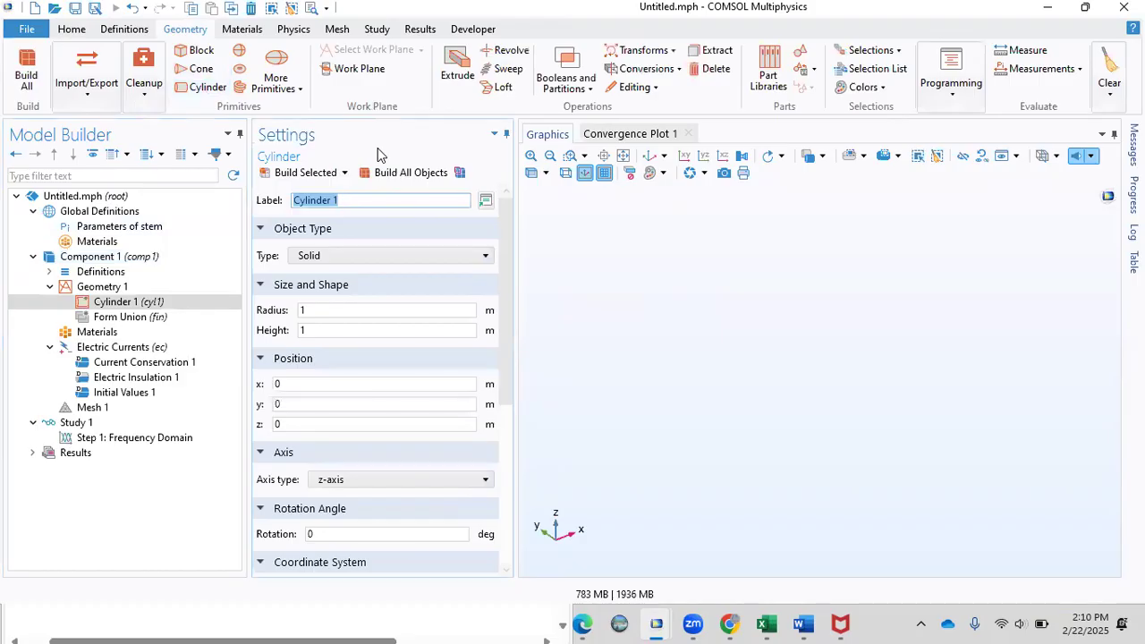
type("STEM")
left_click(361, 309)
key("BackSpace")
type("R")
left_click(358, 328)
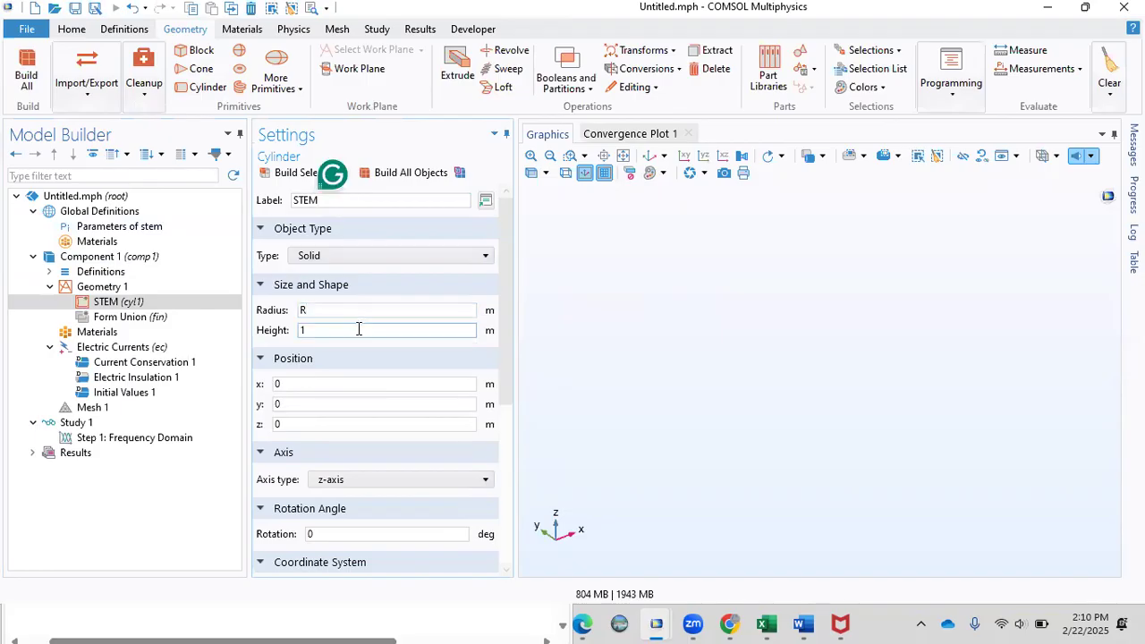
key("BackSpace")
type("H")
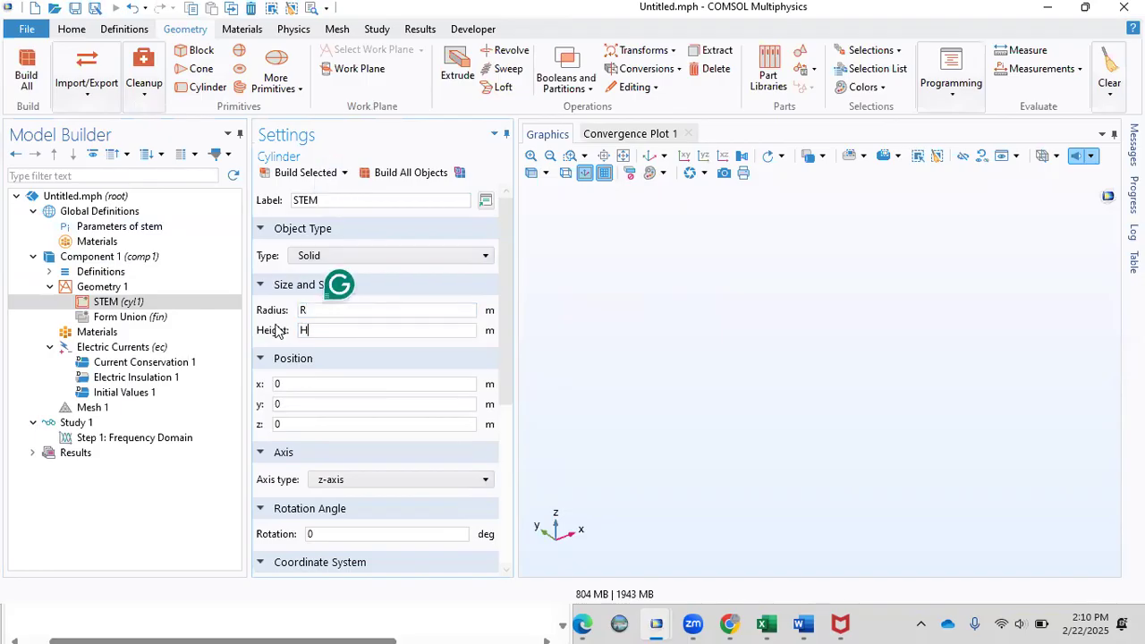
- Check the stem cylinder's settings and build all geometry objects
left_click(302, 310)
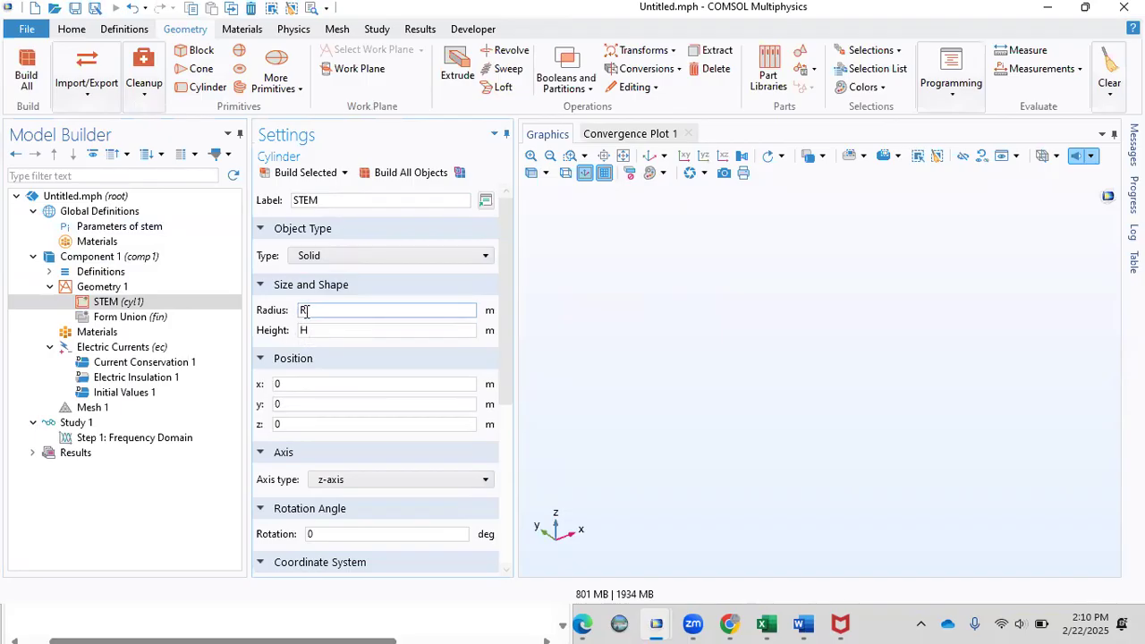
left_click(303, 330)
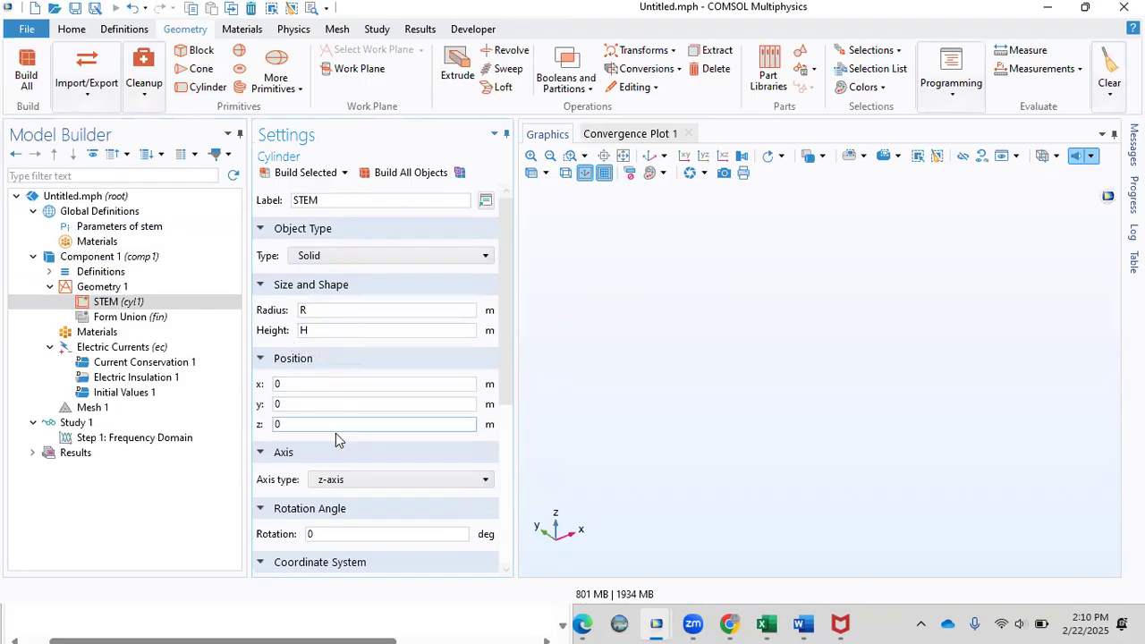
scroll(357, 416, "down", 5)
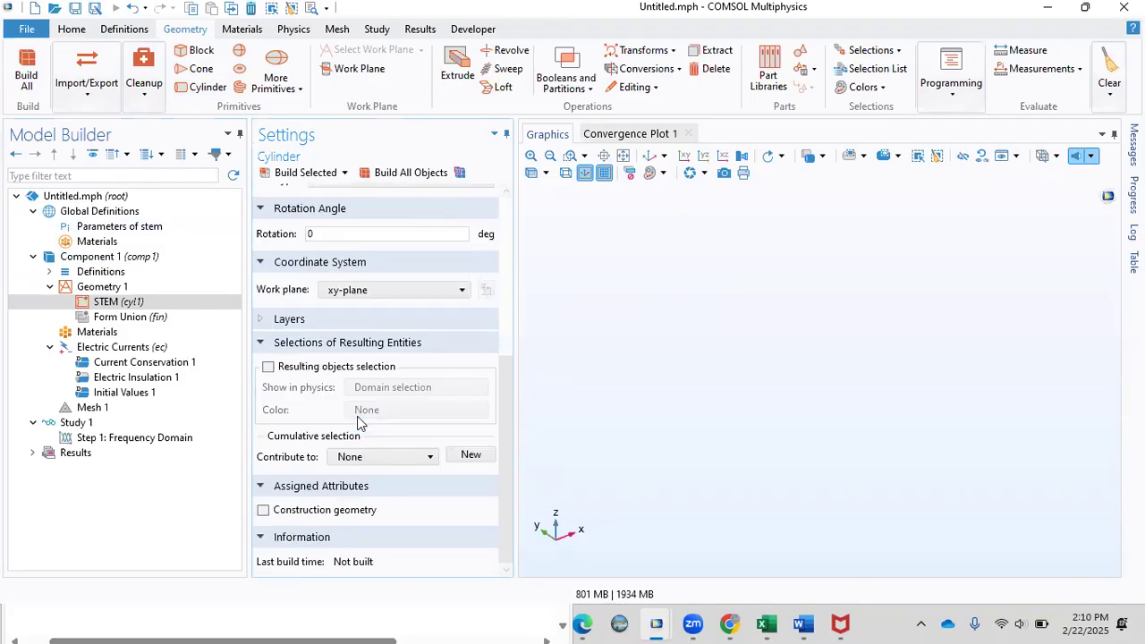
scroll(357, 416, "up", 5)
left_click(385, 174)
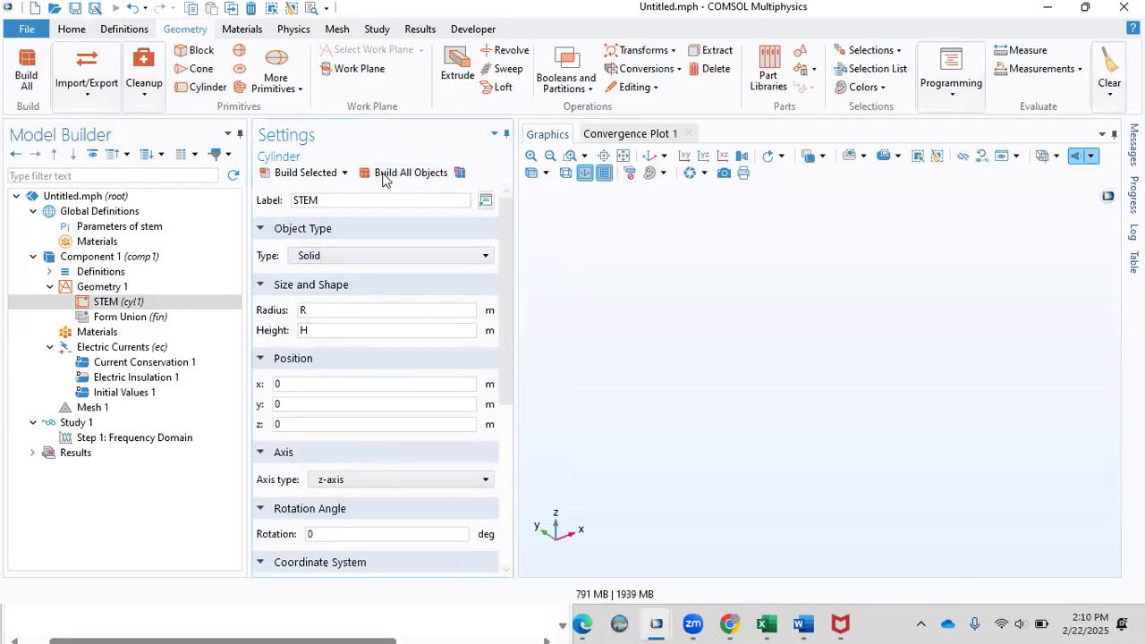
left_click_drag(735, 338, 747, 309)
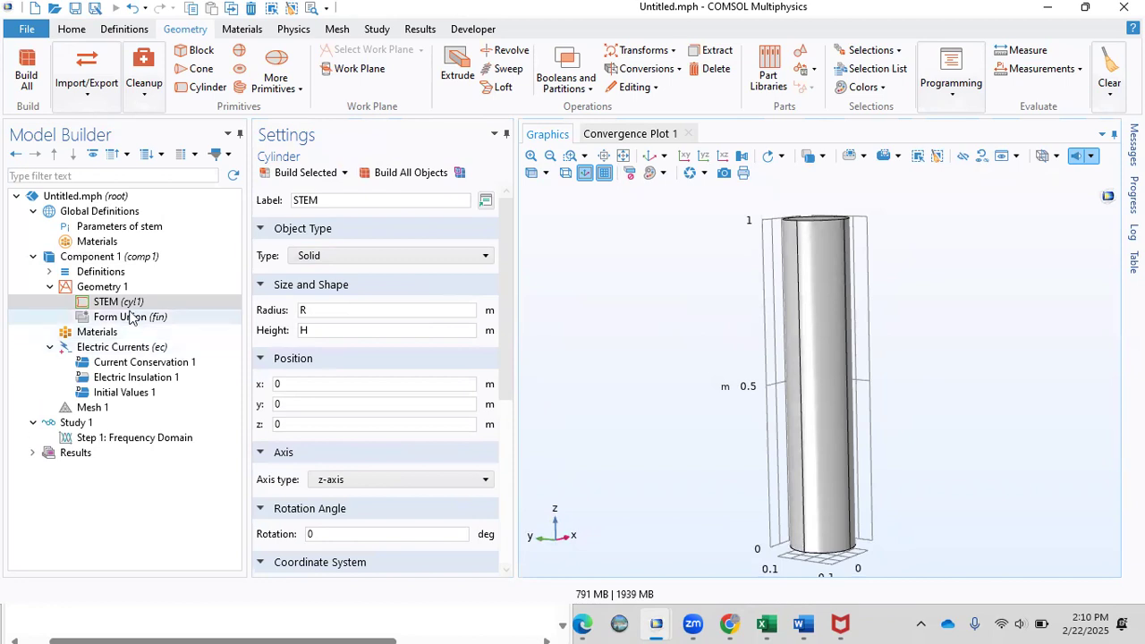
- Add an xy work plane to Geometry 1 with its z-coordinate set to H/2
left_click(103, 287)
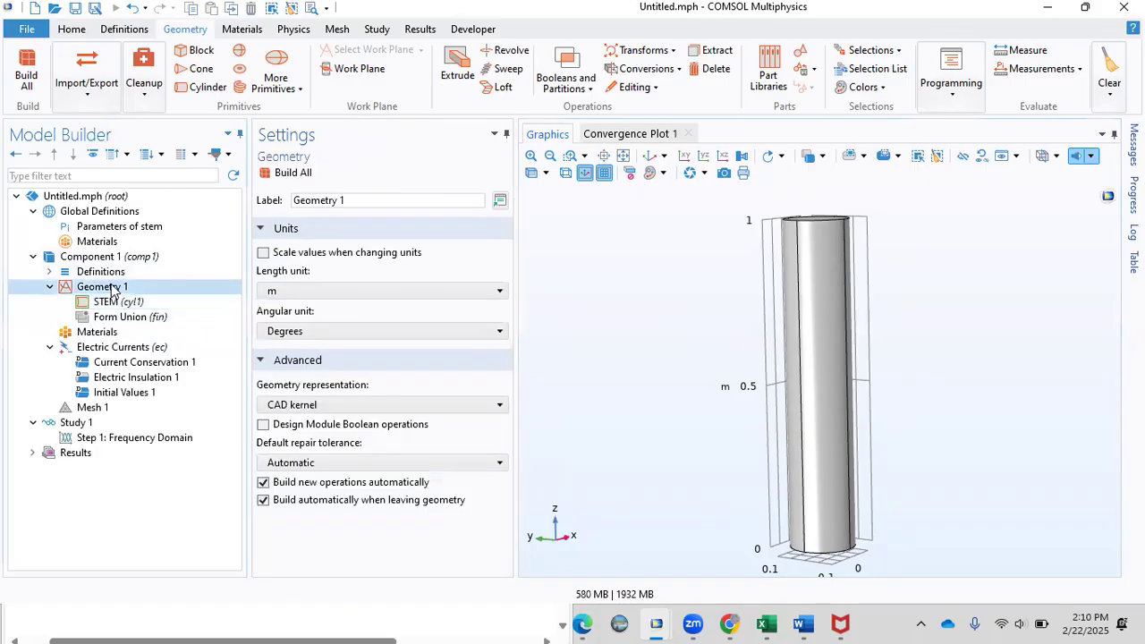
right_click(93, 289)
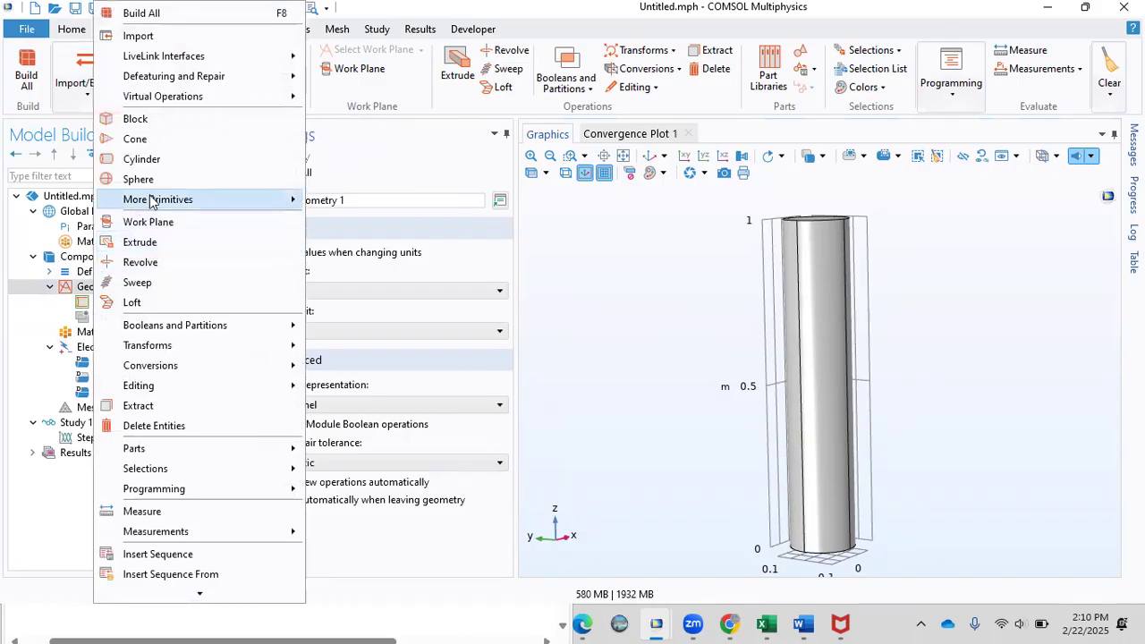
left_click(148, 223)
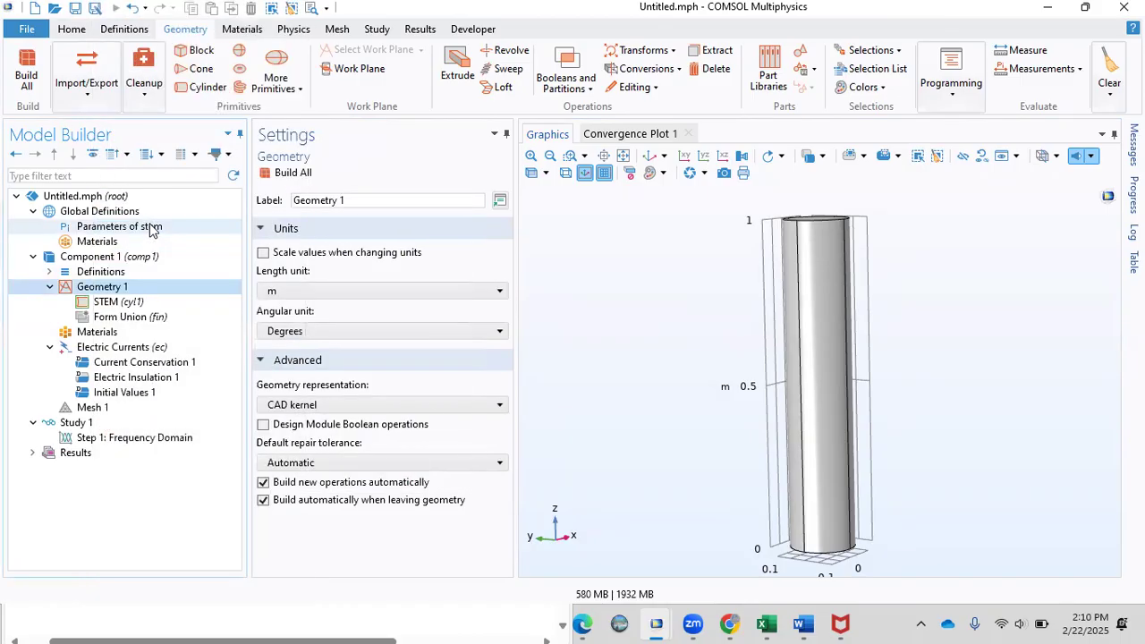
left_click(374, 328)
key("BackSpace")
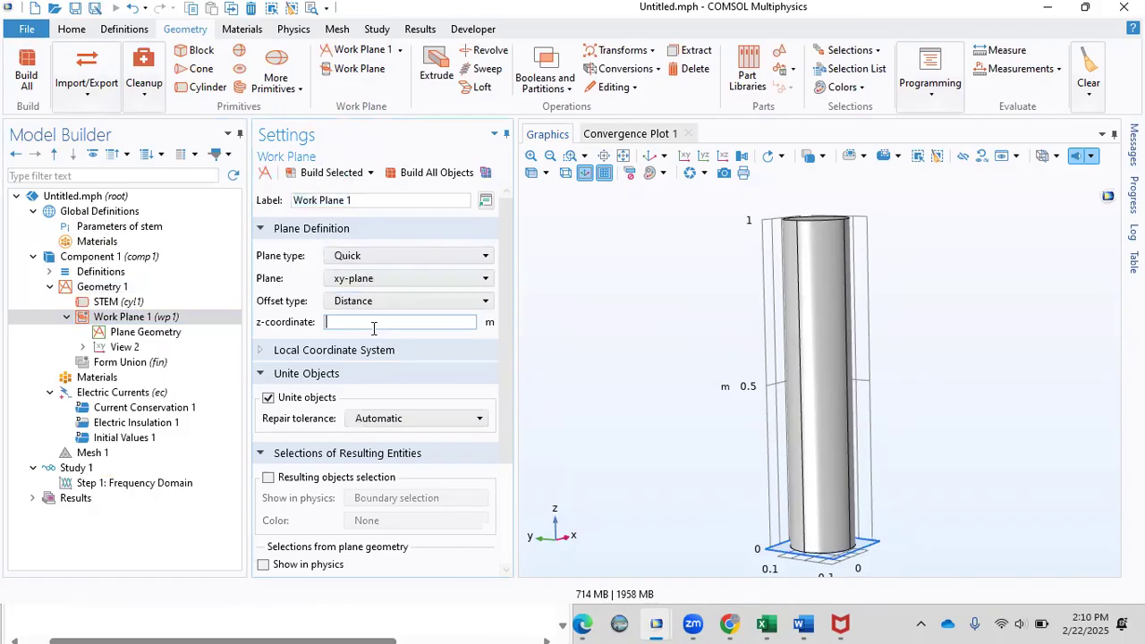
type("H/2")
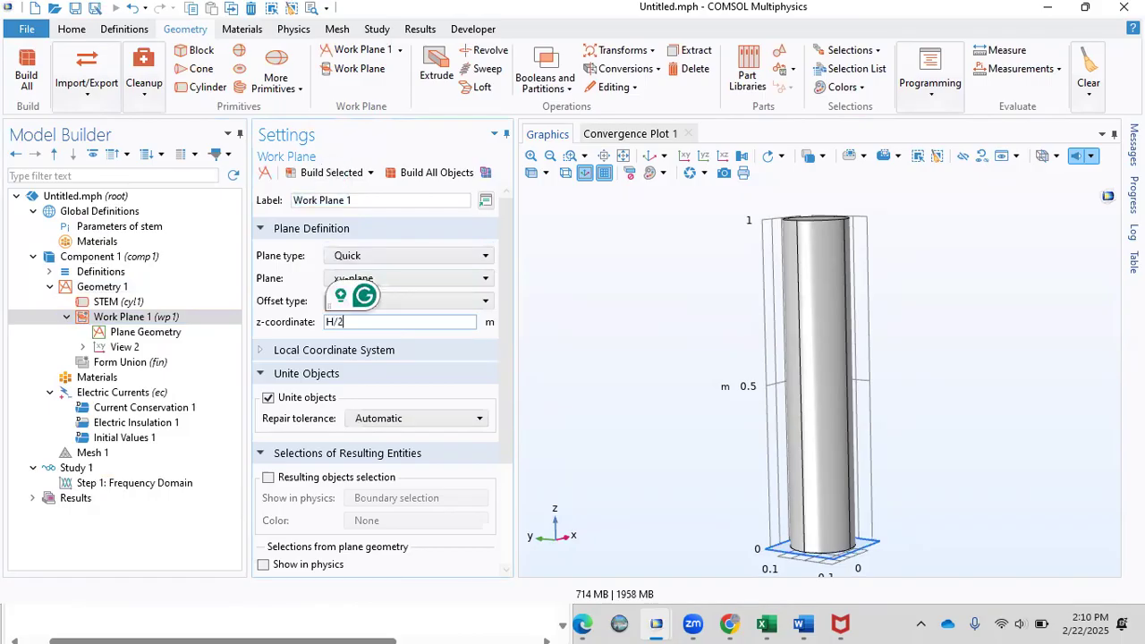
left_click(537, 390)
- Try placing the work plane at z-coordinates H/4 and H/6 to compare its height on the stem
left_click(367, 322)
key("BackSpace")
type("4")
key("Return")
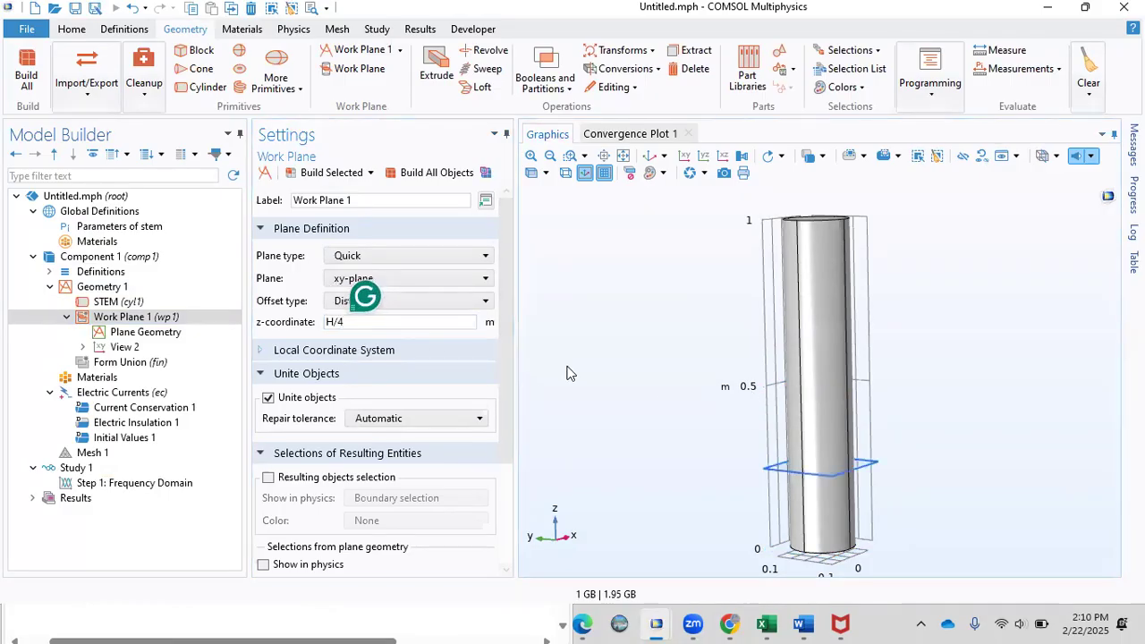
left_click(392, 322)
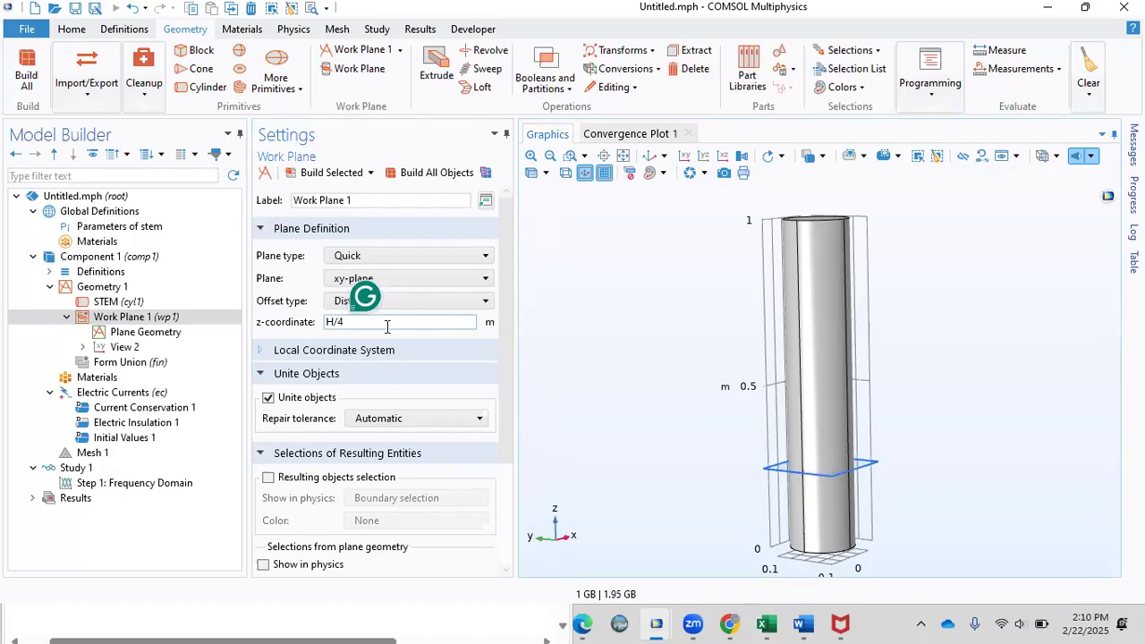
key("BackSpace")
type("6")
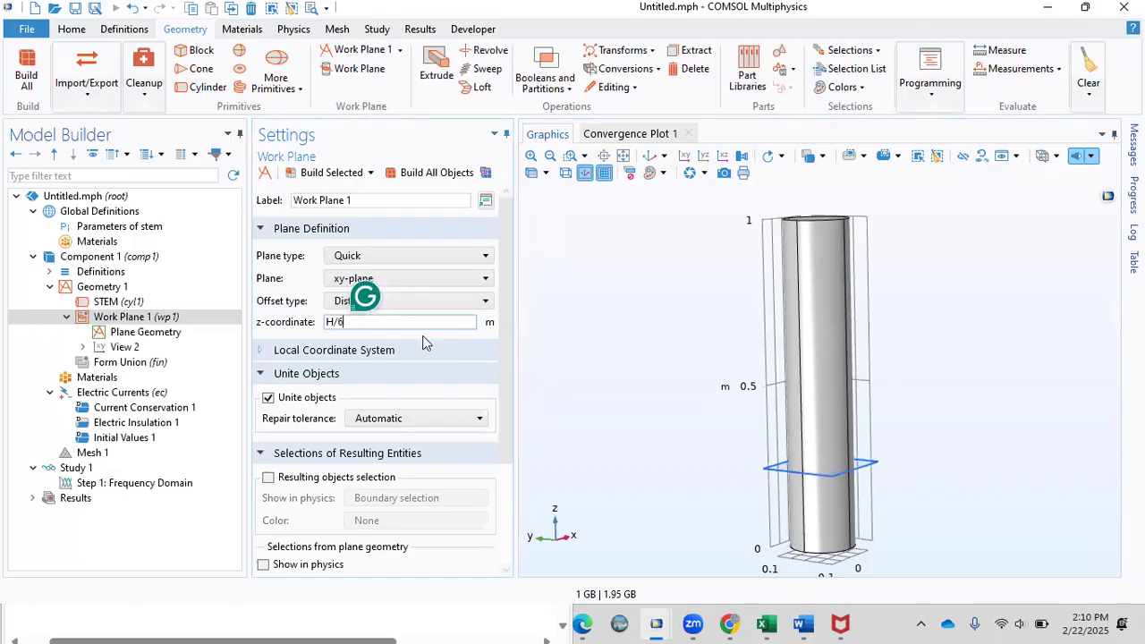
key("Return")
left_click(456, 323)
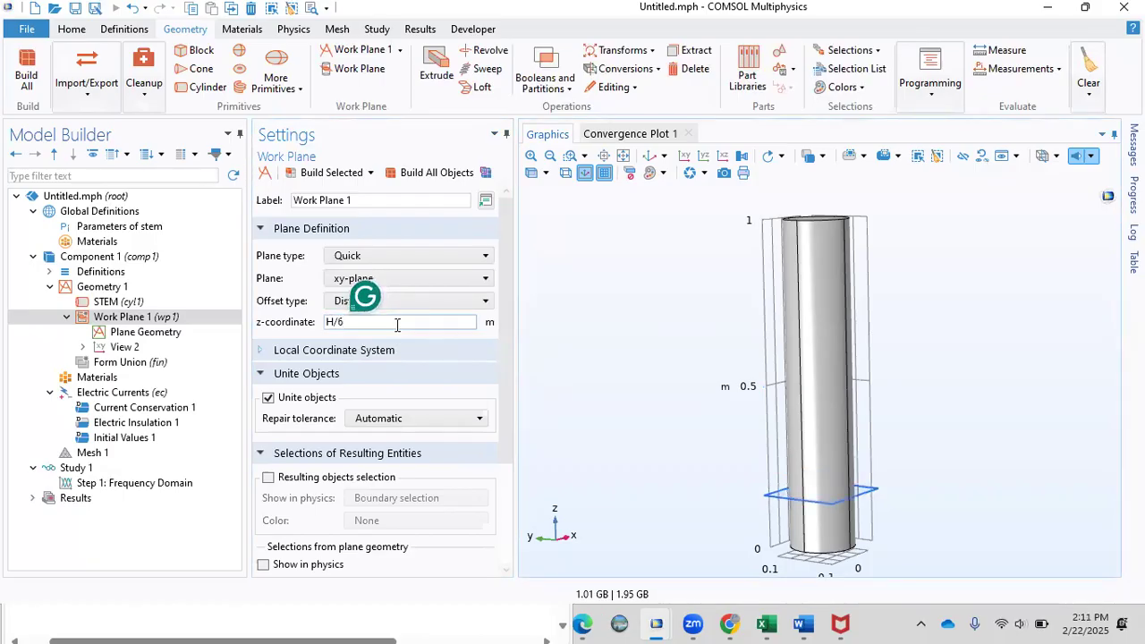
key("BackSpace")
type("4")
key("Return")
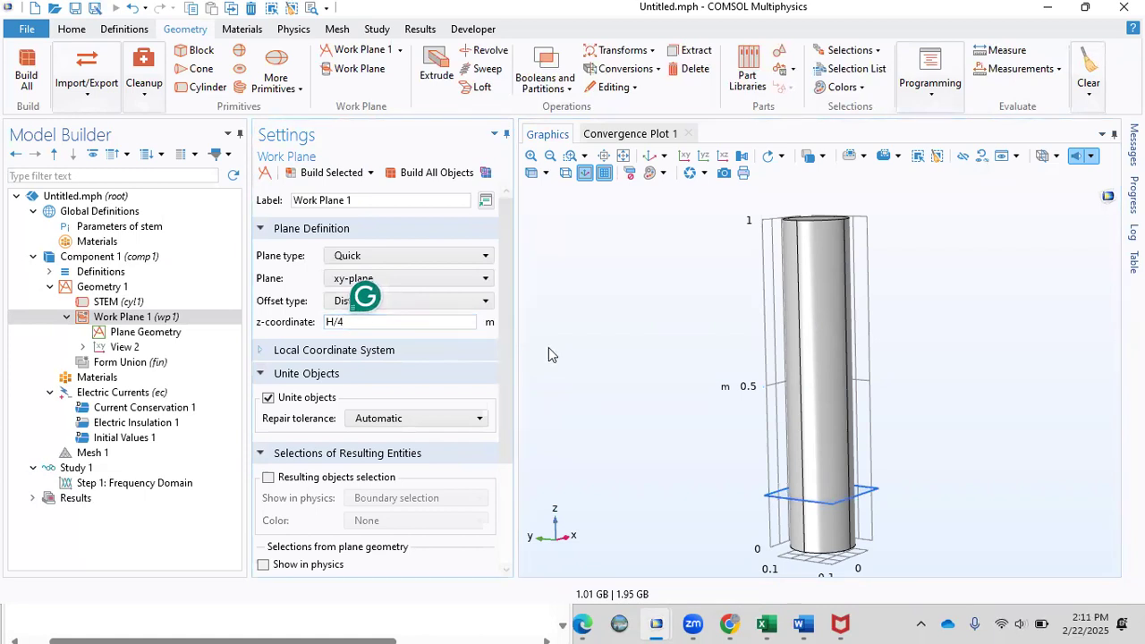
- Set the work plane's z-coordinate to H/2 so it sits at the stem's mid-height
left_click(349, 323)
key("BackSpace")
type("2")
key("Return")
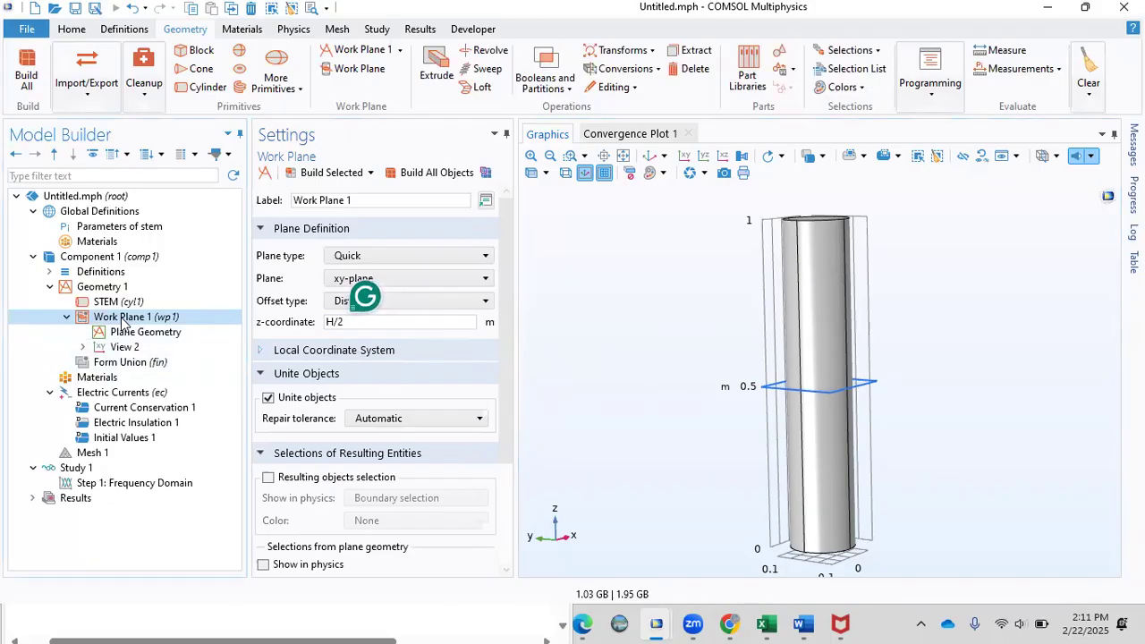
- Rename the work plane as Electrode Plain
key("F2")
type("Electrode")
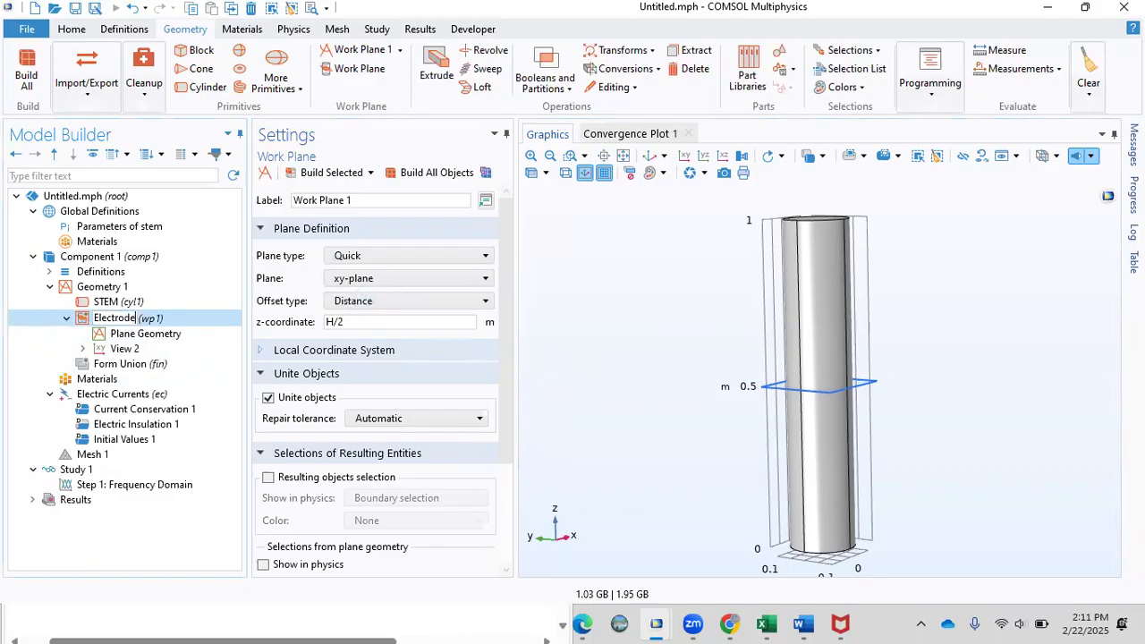
type(" Plain")
key("Return")
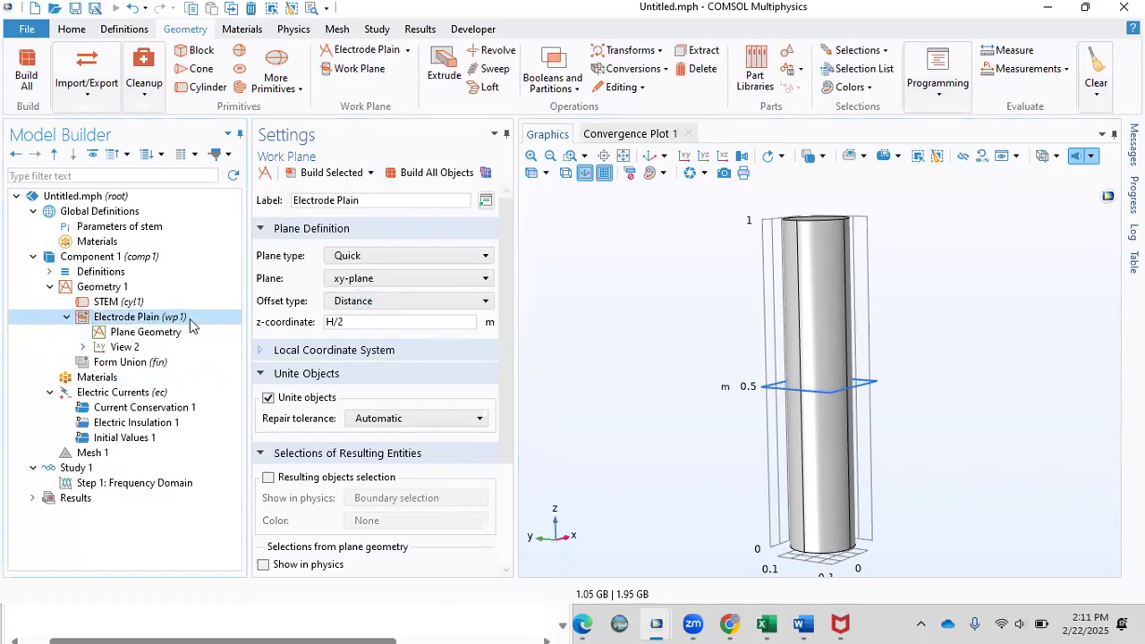
- Rename the Geometry 1 node as System Simulation
left_click(94, 288)
key("F2")
type("System Simulation")
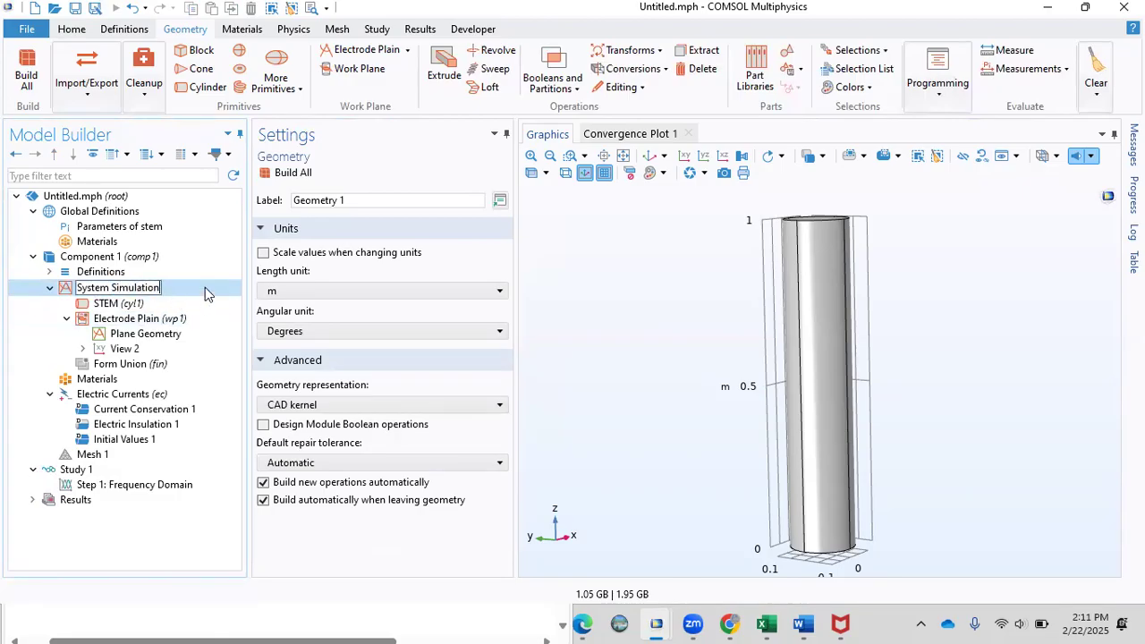
key("Return")
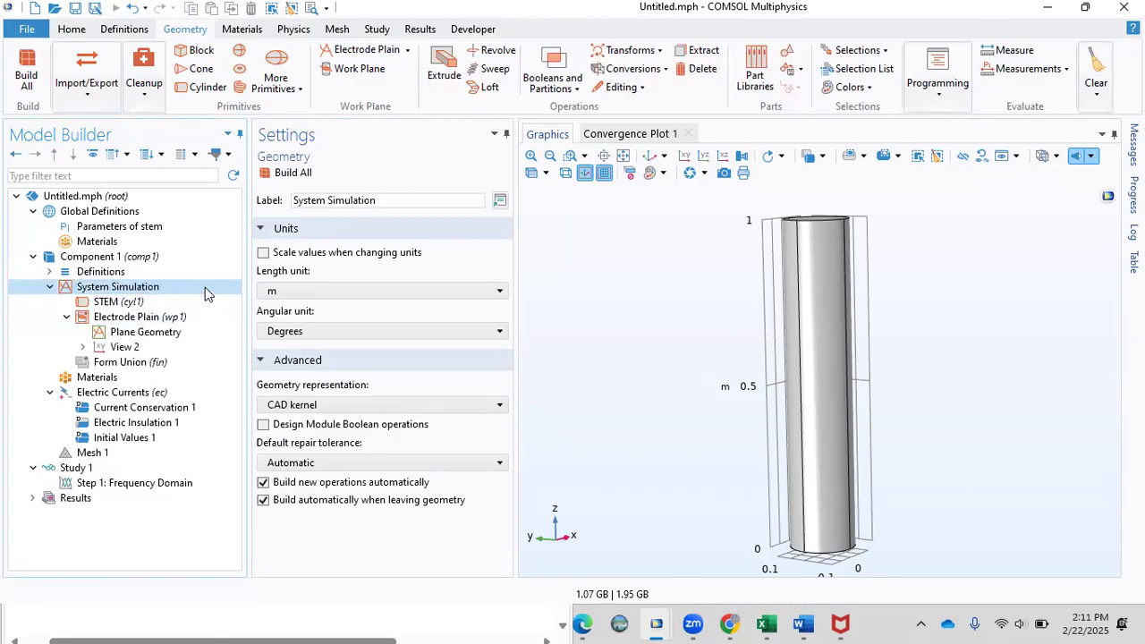
- Open the Electrode Plain work plane's Plane Geometry and rename it as Electrode Geometry
left_click(166, 304)
left_click(165, 318)
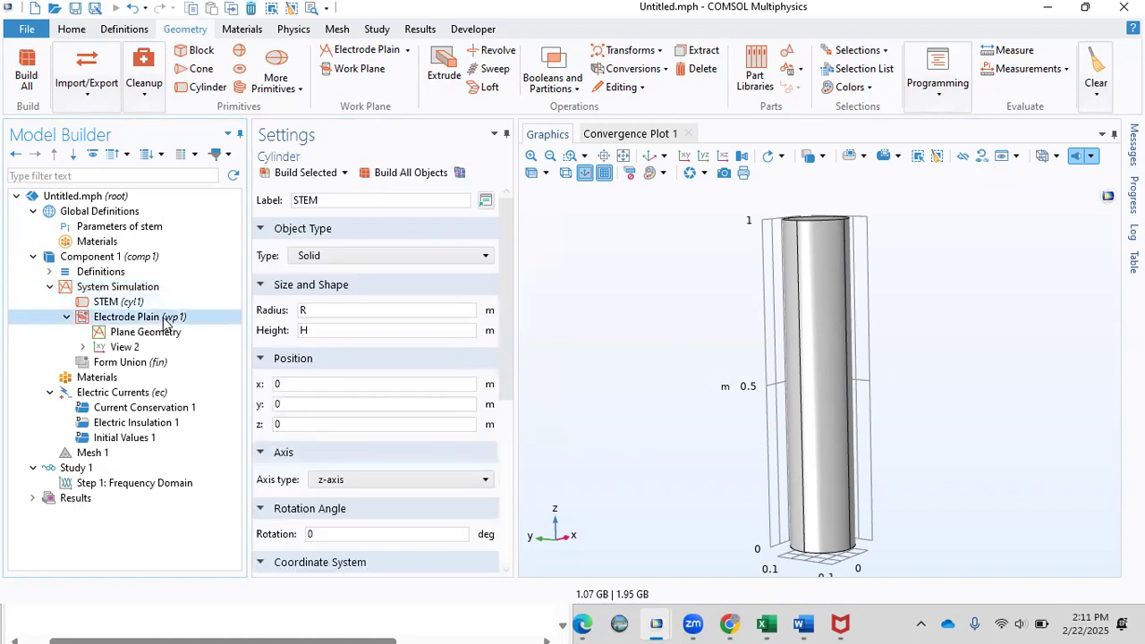
left_click(164, 334)
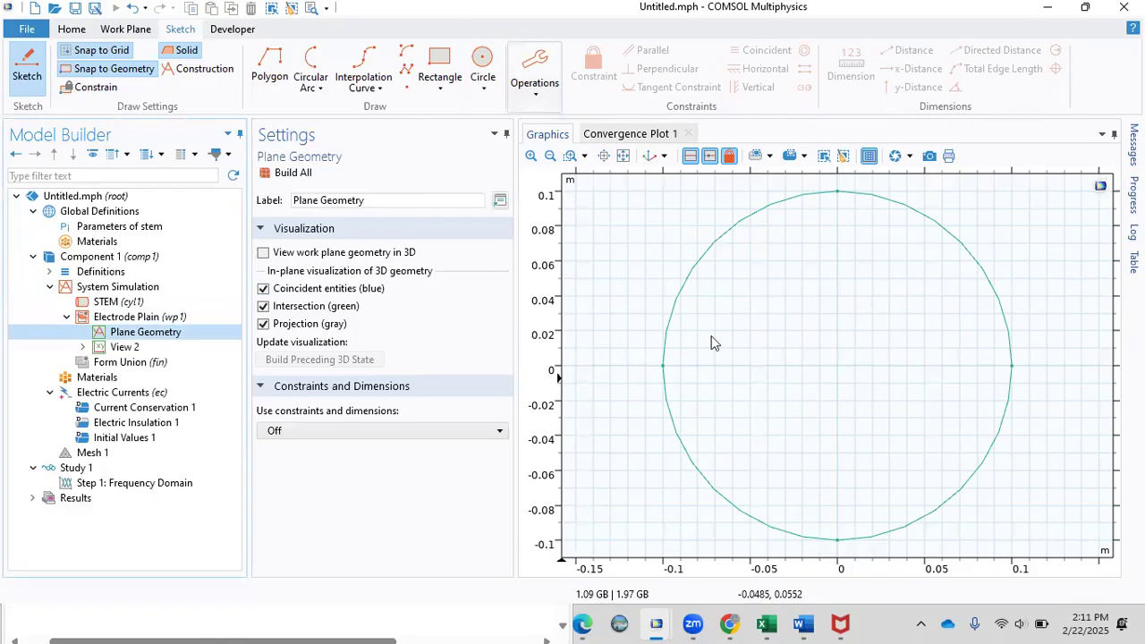
left_click(135, 333)
key("BackSpace")
key("BackSpace")
key("BackSpace")
key("BackSpace")
key("BackSpace")
key("BackSpace")
type("Electrode")
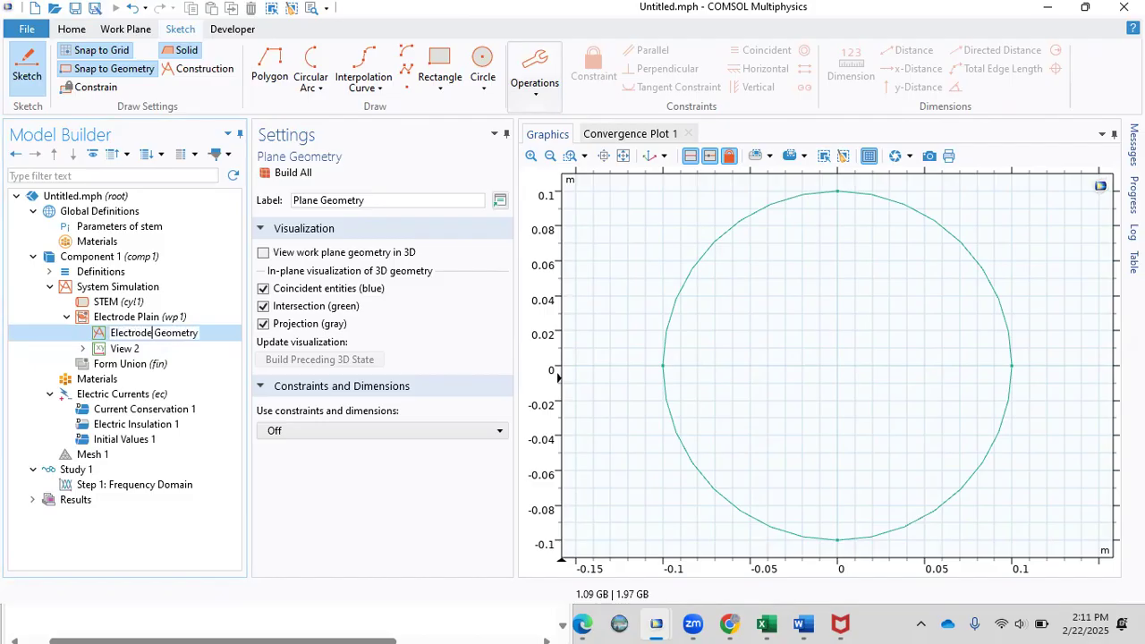
key("Return")
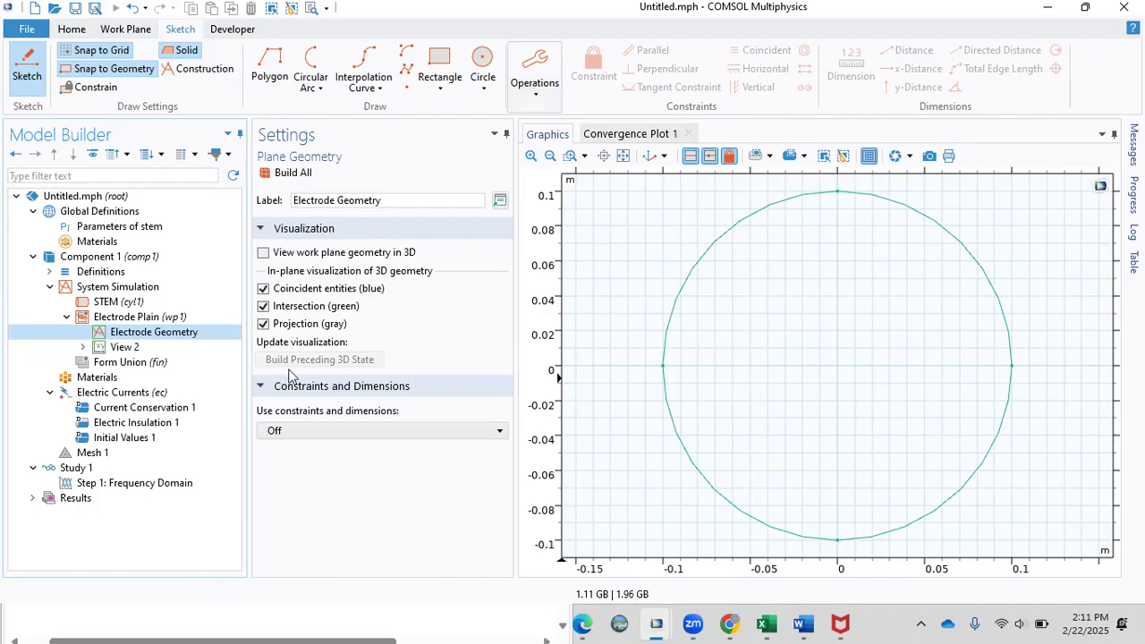
- Add a circular arc to Electrode Geometry and label it Electrode 1
right_click(137, 335)
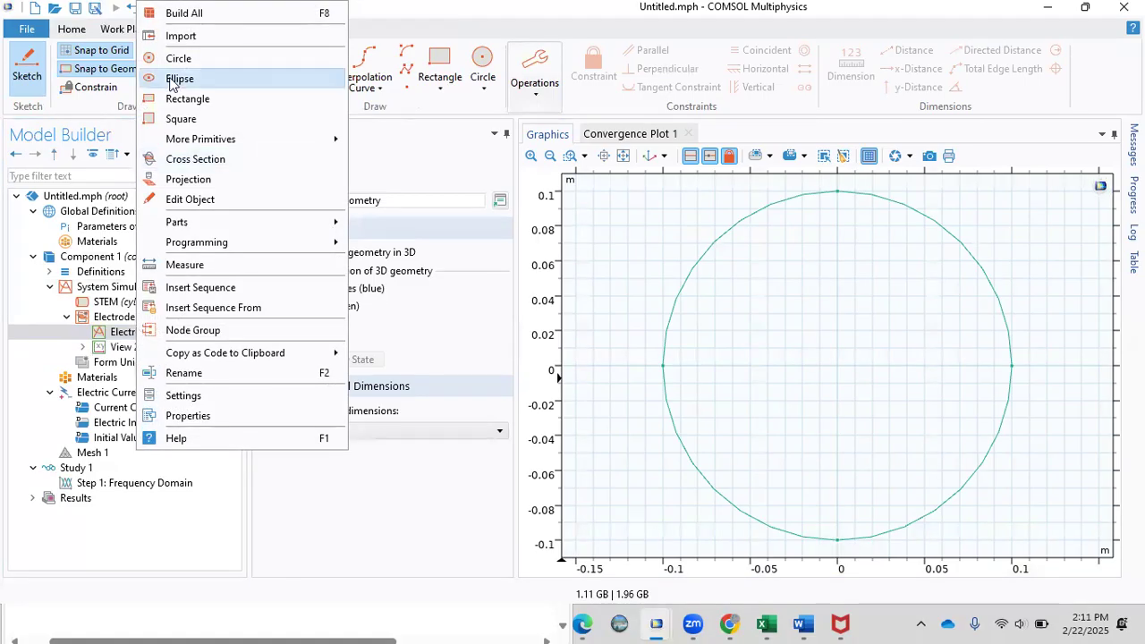
mouse_move(215, 139)
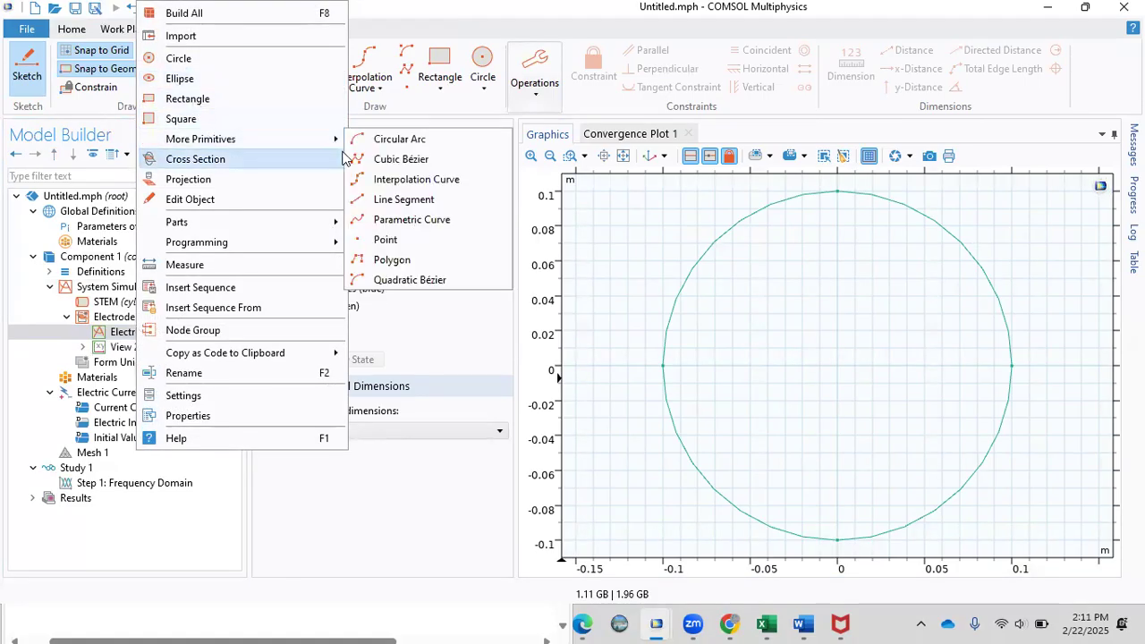
left_click(394, 140)
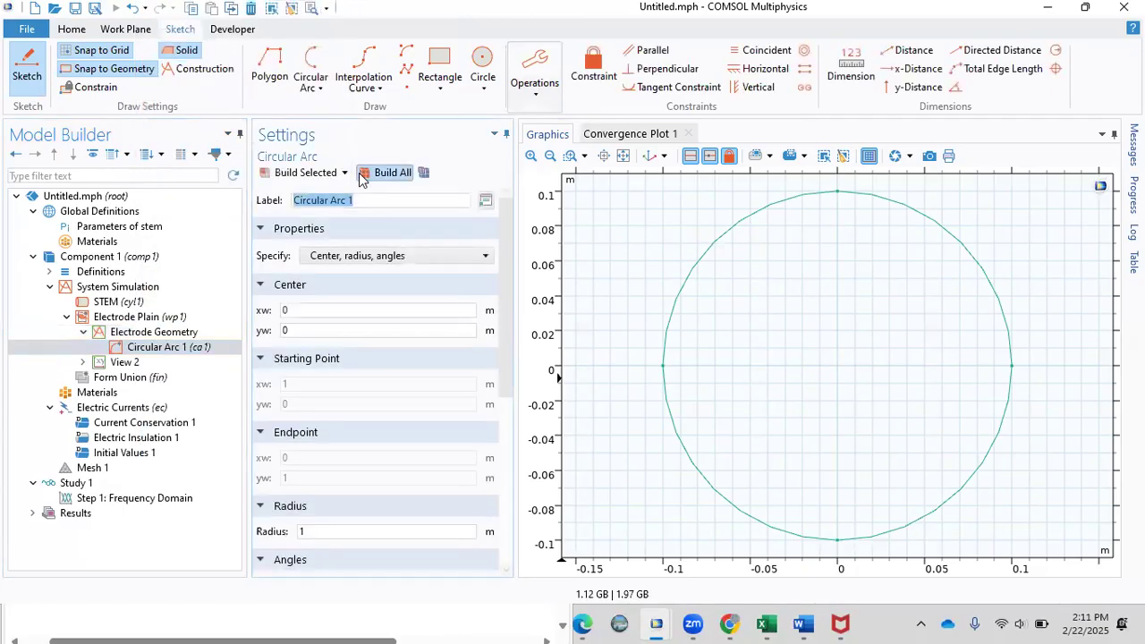
type("Electe")
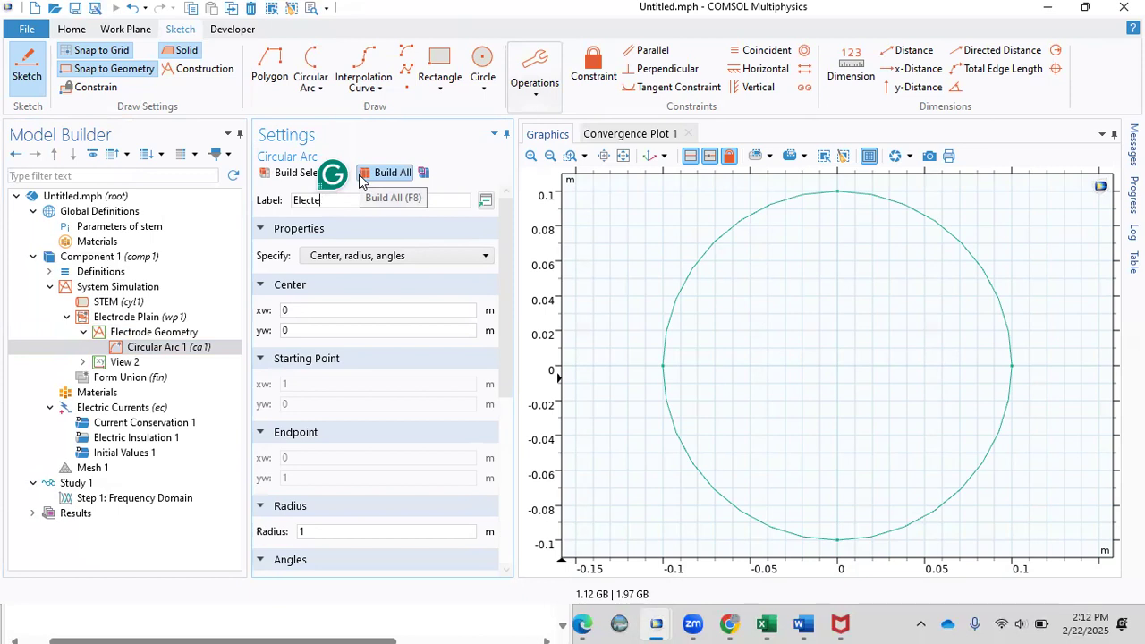
type("odde 1")
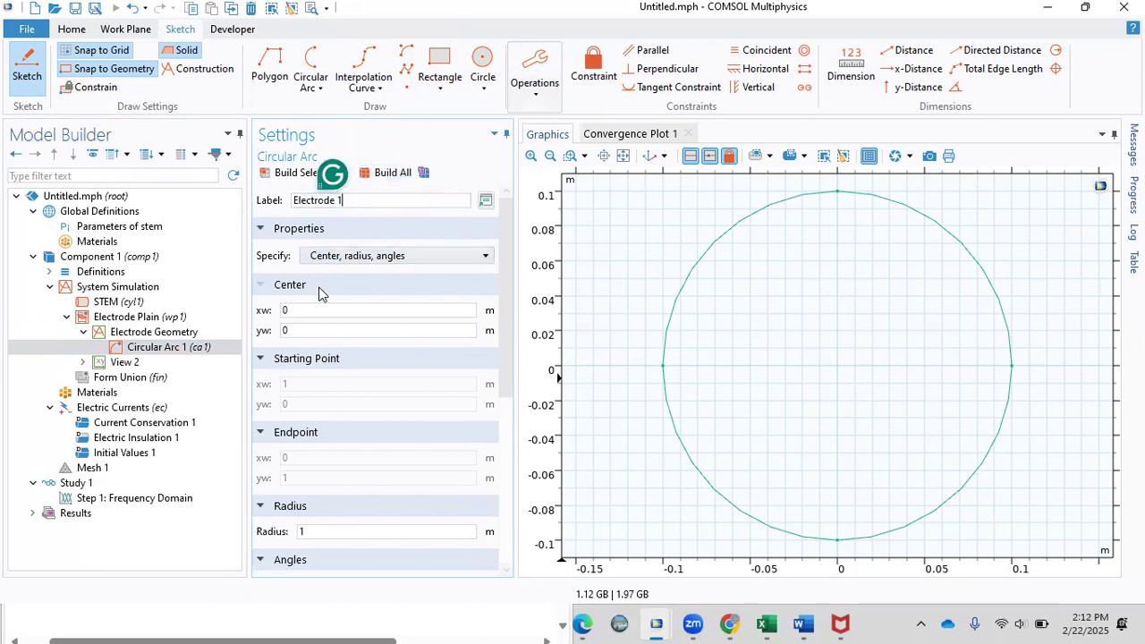
- Set the Electrode 1 arc's radius to R, its start angle to E1_S and its end angle to E1_E
left_click(307, 531)
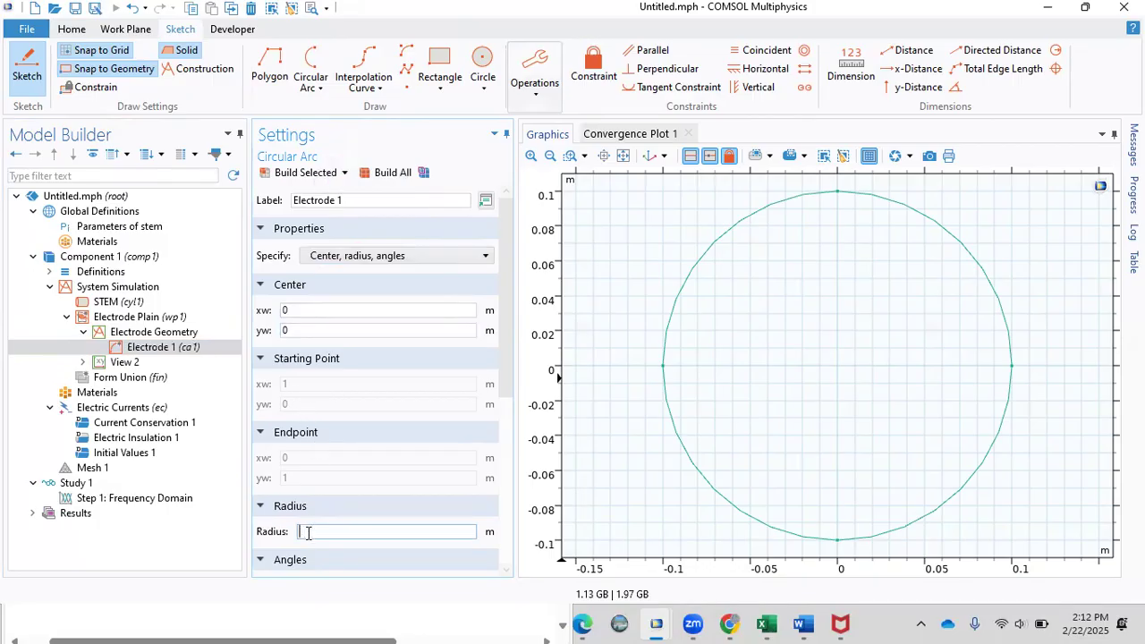
left_click(269, 541)
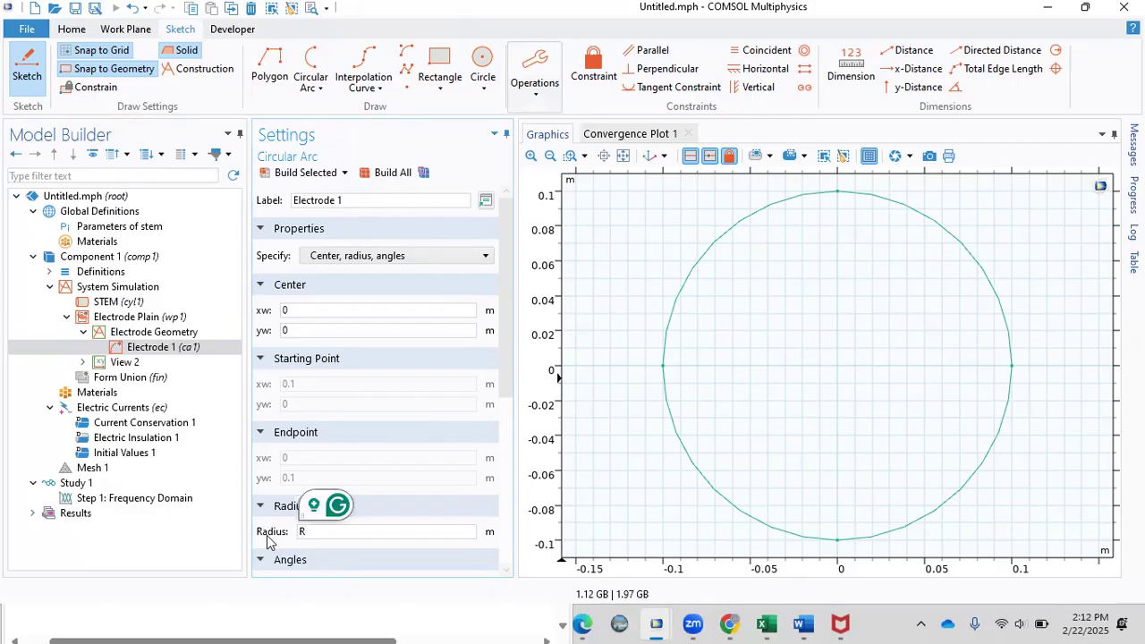
scroll(506, 394, "down", 3)
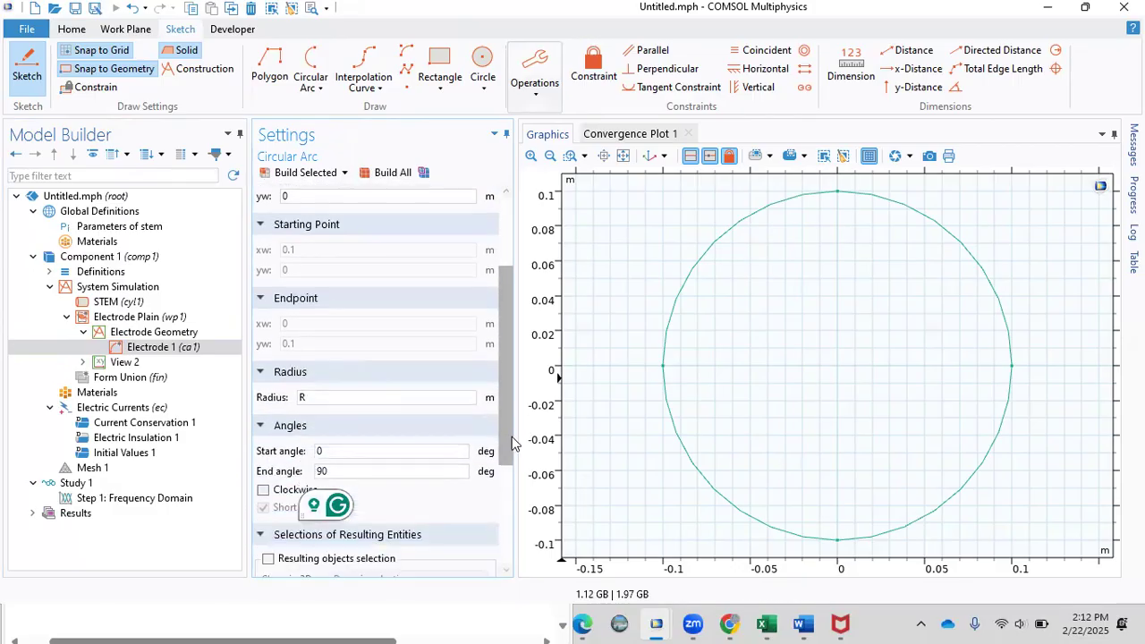
left_click(396, 437)
key("BackSpace")
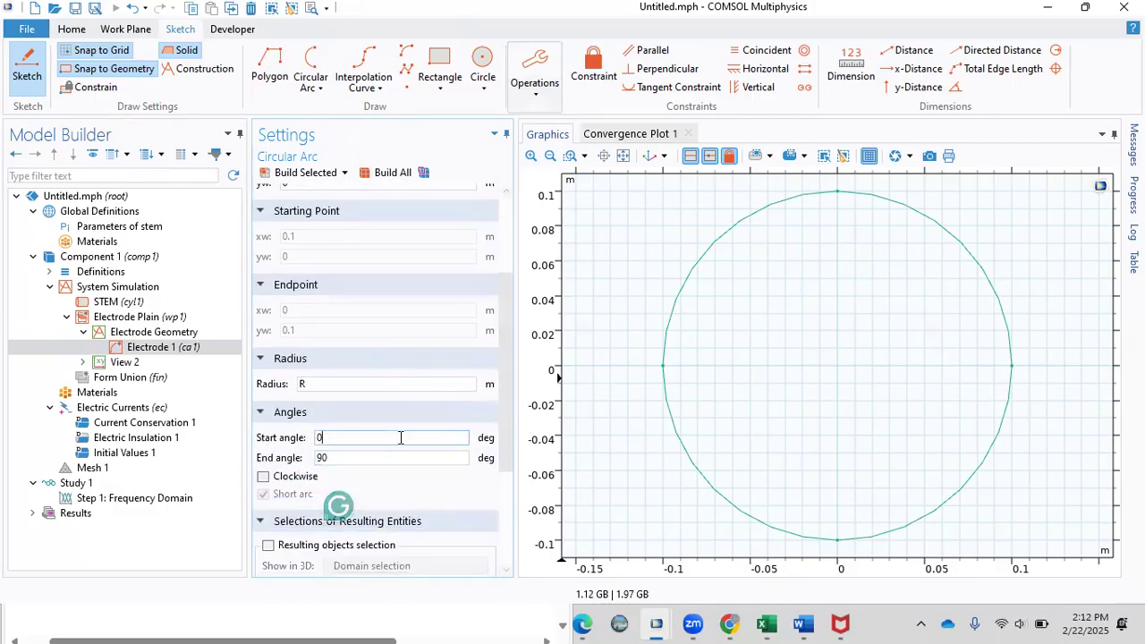
type("E1")
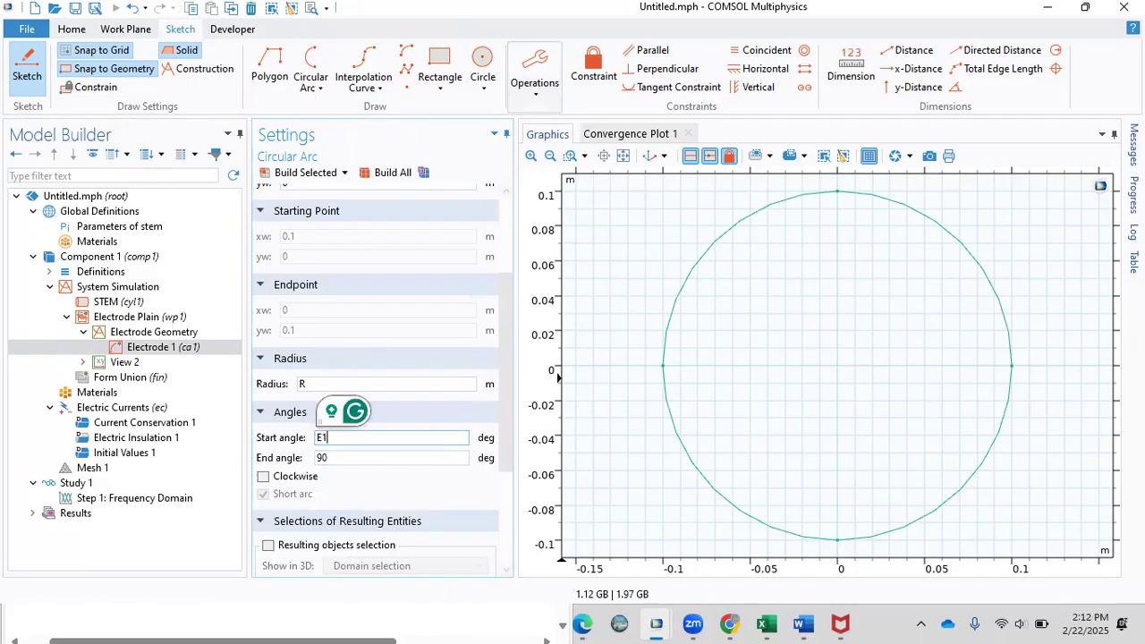
type("_S")
left_click(397, 457)
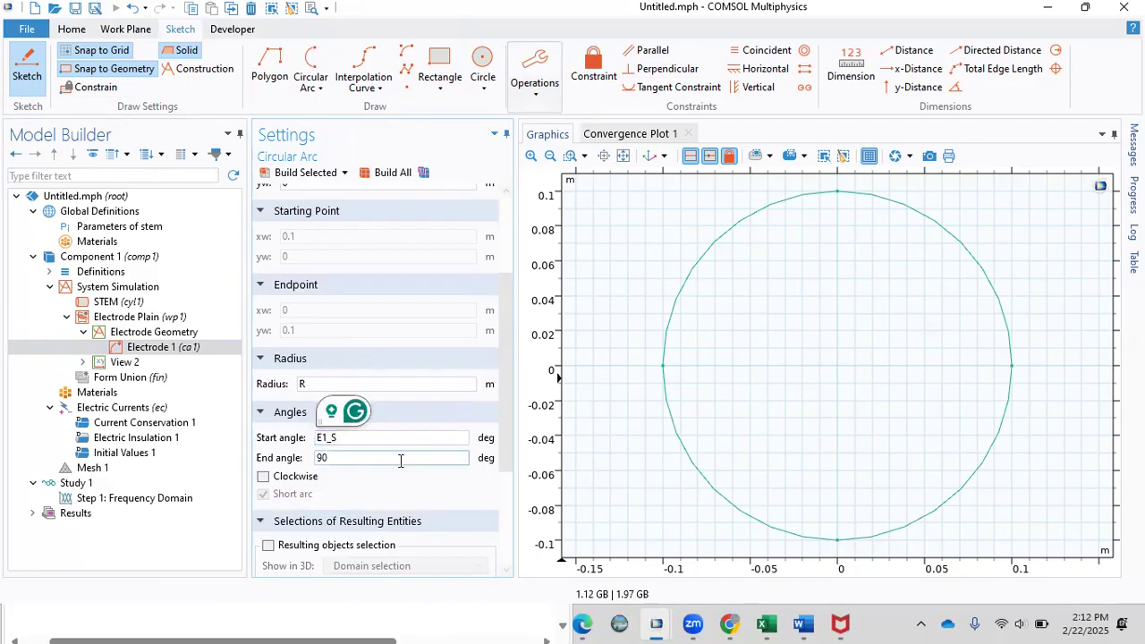
key("BackSpace")
key("BackSpace")
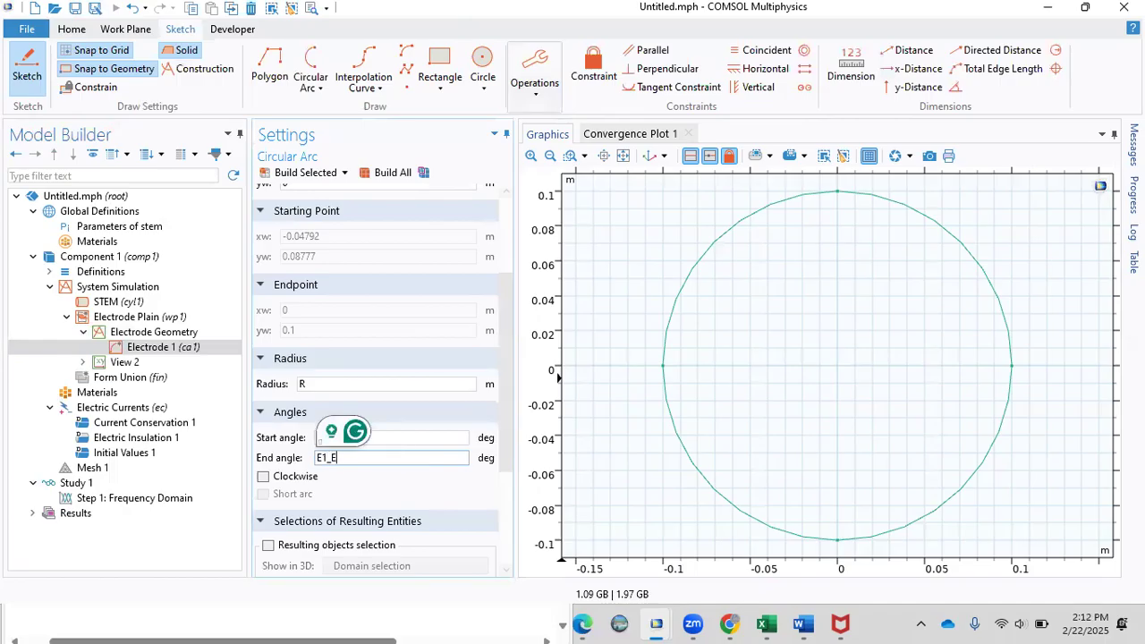
left_click(409, 486)
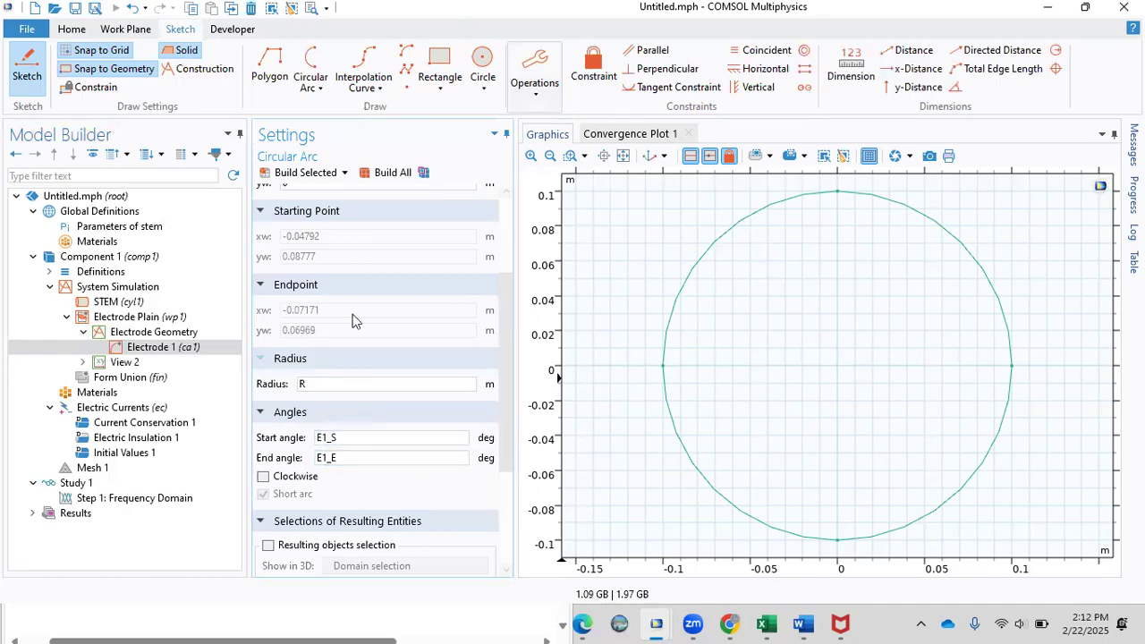
- Duplicate the Electrode 1 arc and its successive copies until Electrode Geometry holds four arcs
right_click(145, 349)
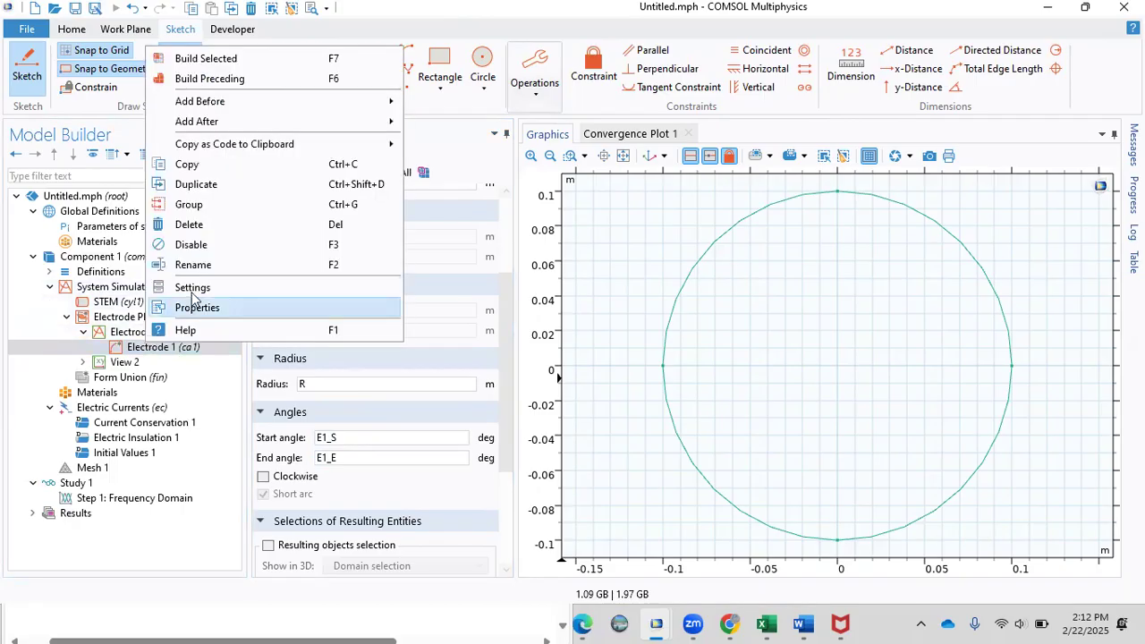
left_click(187, 184)
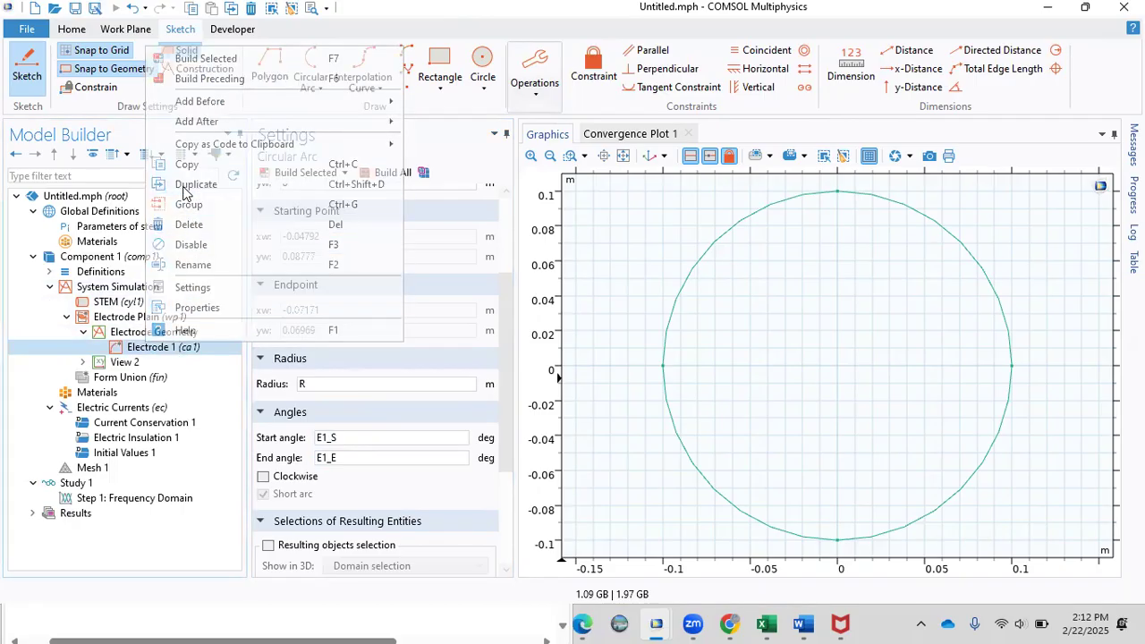
right_click(152, 363)
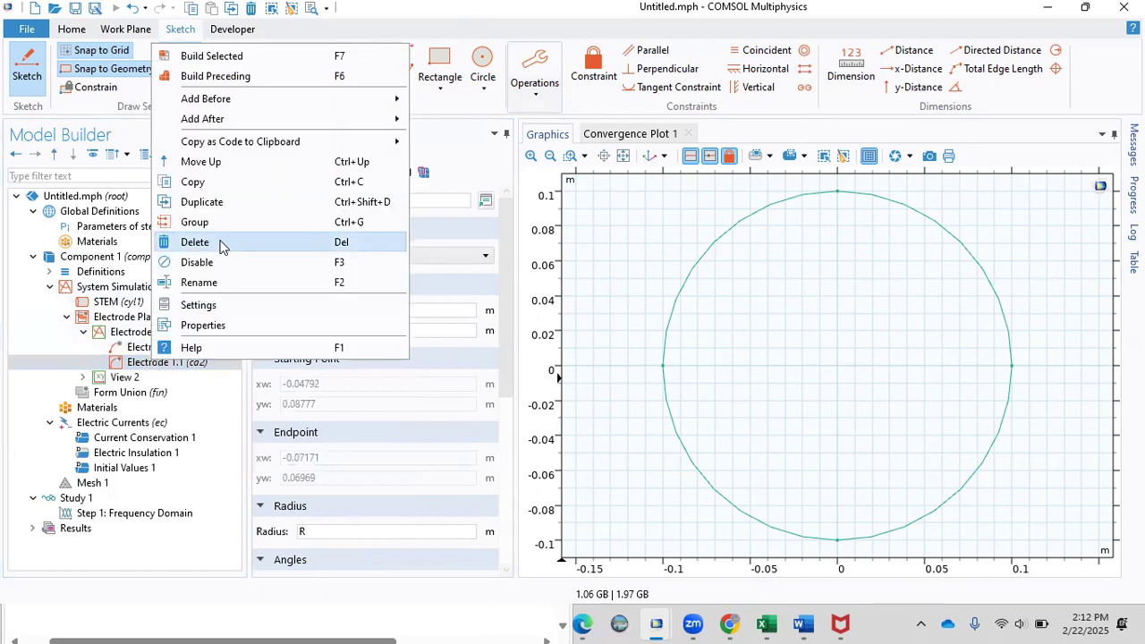
left_click(211, 204)
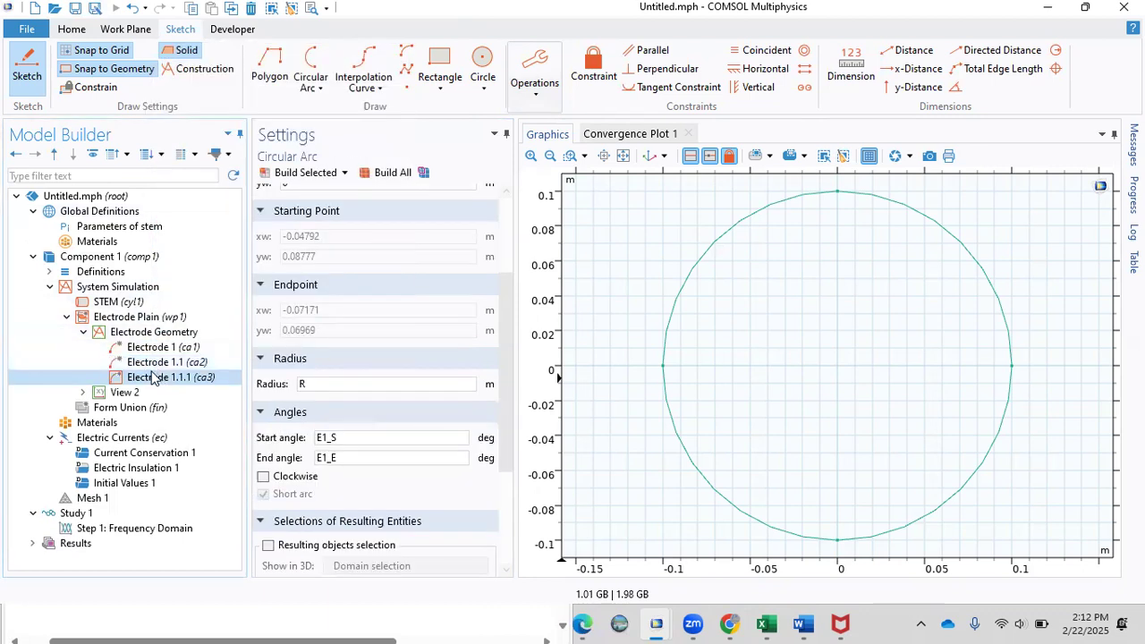
right_click(152, 378)
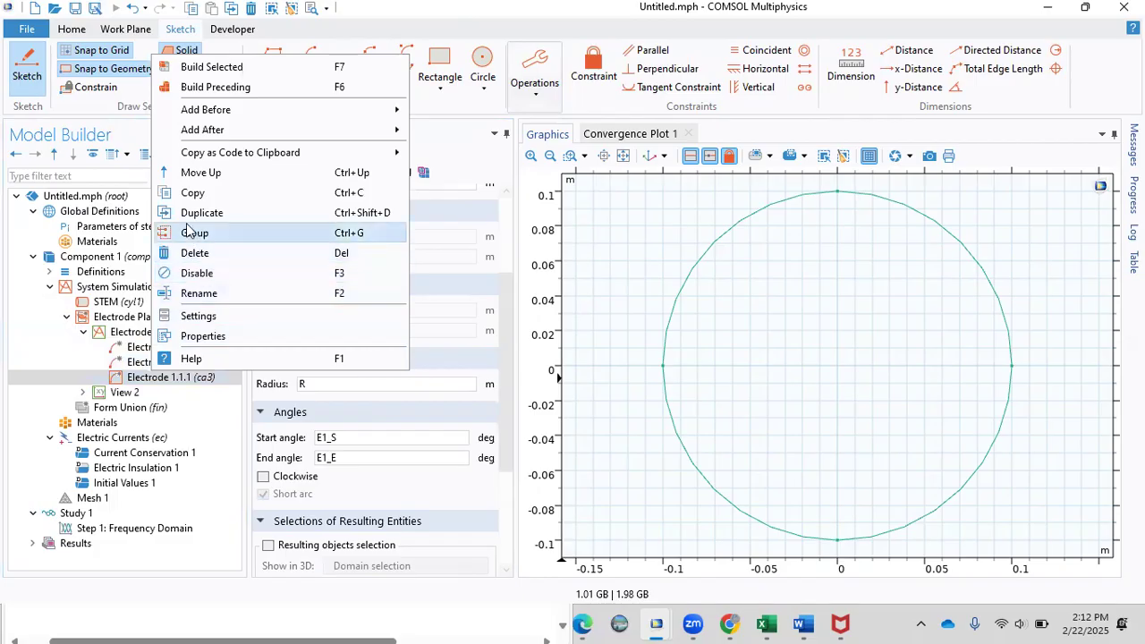
left_click(202, 213)
- Rename the first duplicated arc, Electrode 1.1, as Electrode 2
left_click(154, 347)
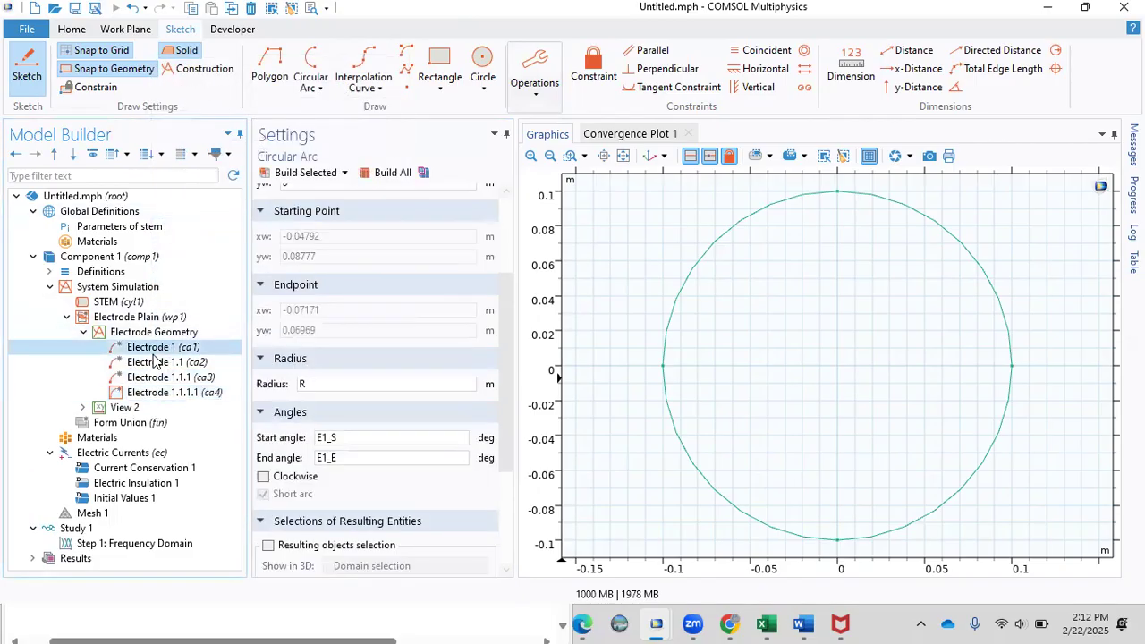
left_click(159, 364)
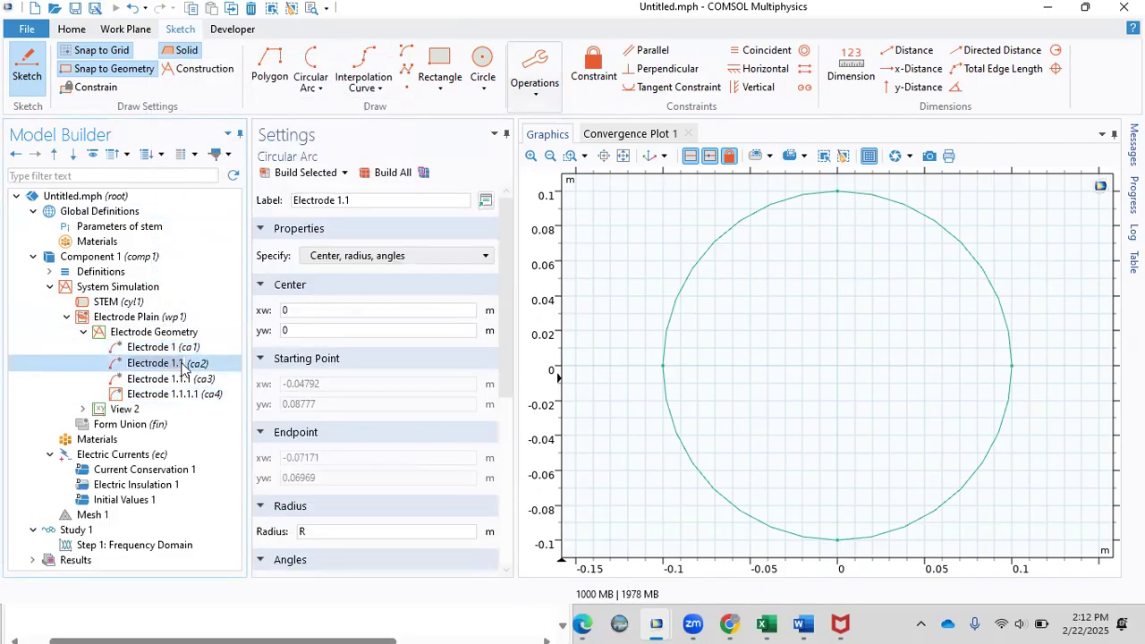
left_click(183, 362)
key("BackSpace")
key("BackSpace")
key("Return")
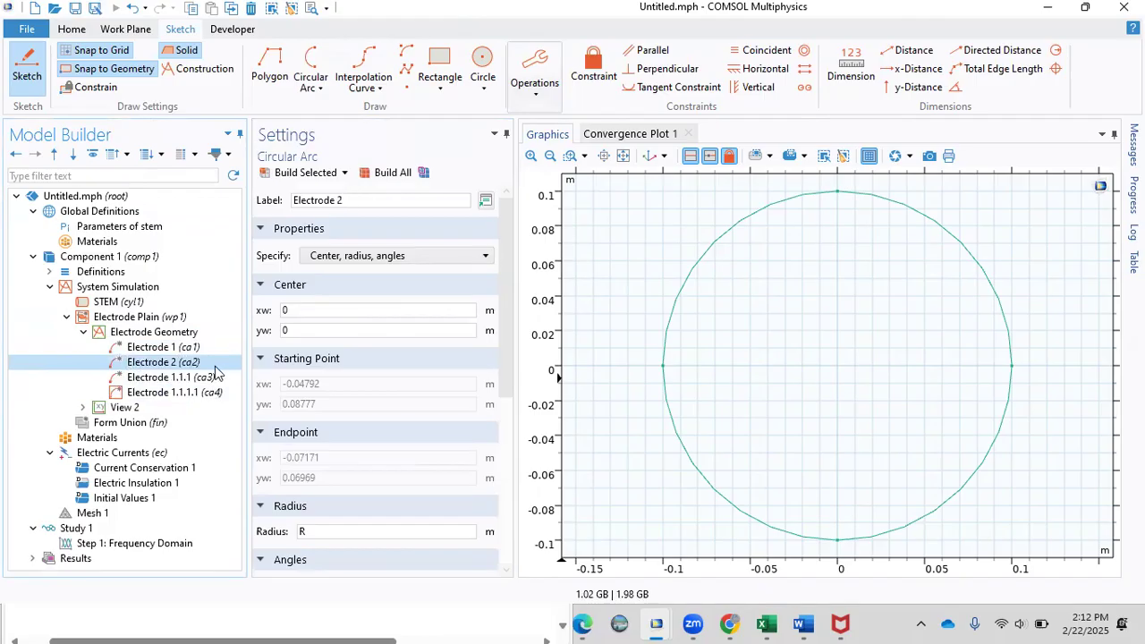
- Set the Electrode 2 arc's start angle to E2_S and its end angle to E2_E
scroll(337, 408, "down", 5)
left_click(349, 259)
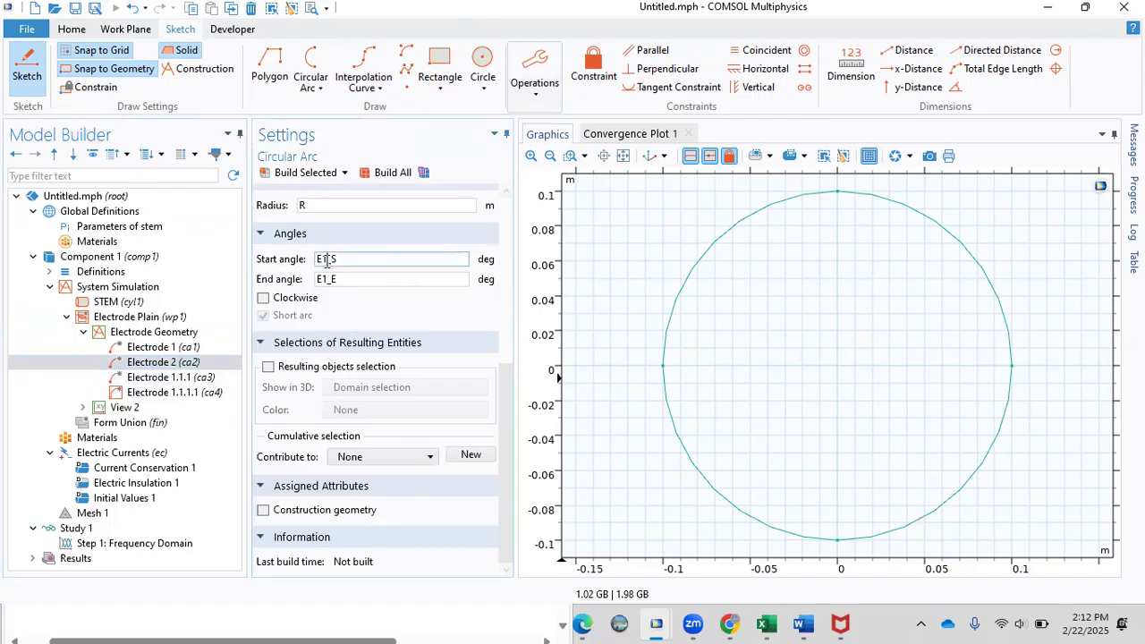
left_click(326, 279)
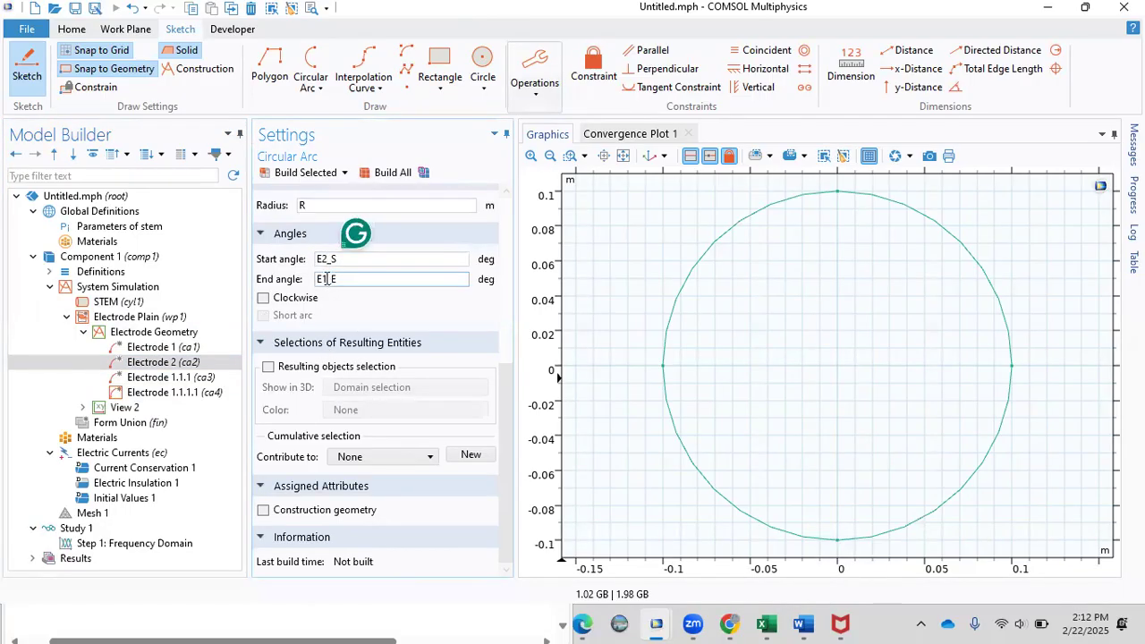
type("2")
- Rename the second duplicated arc, Electrode 1.1.1, as Electrode 3
left_click(190, 379)
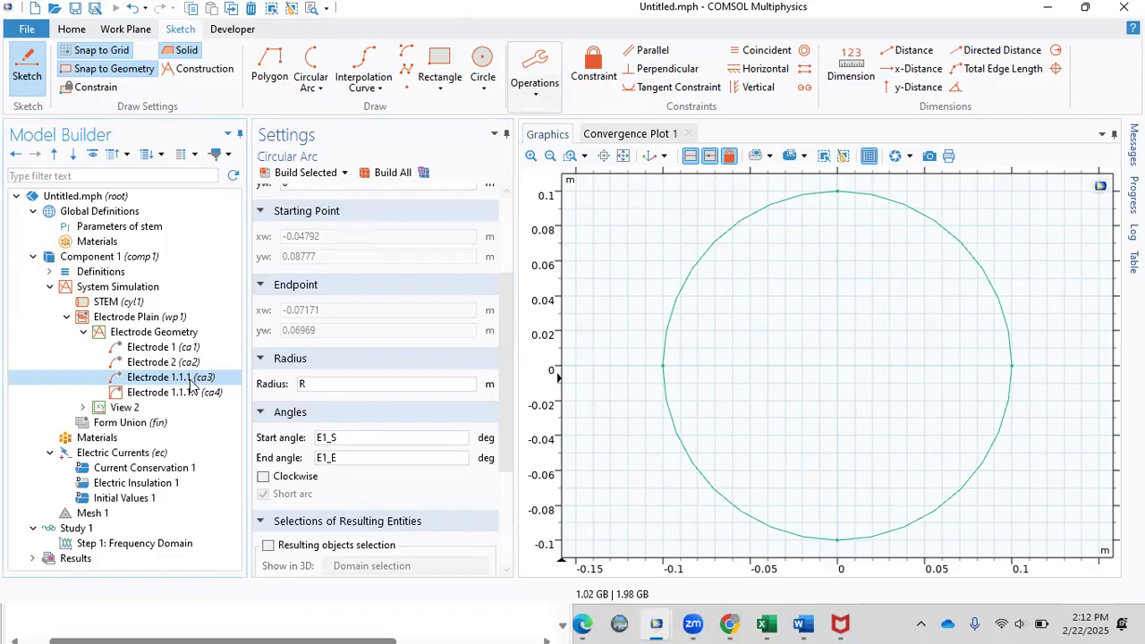
left_click(190, 380)
left_click(190, 381)
key("BackSpace")
key("BackSpace")
key("BackSpace")
key("BackSpace")
key("BackSpace")
type("3")
key("Return")
- Set the Electrode 3 arc's start angle to E3_S and its end angle to the corresponding Electrode 3 end parameter
left_click(327, 437)
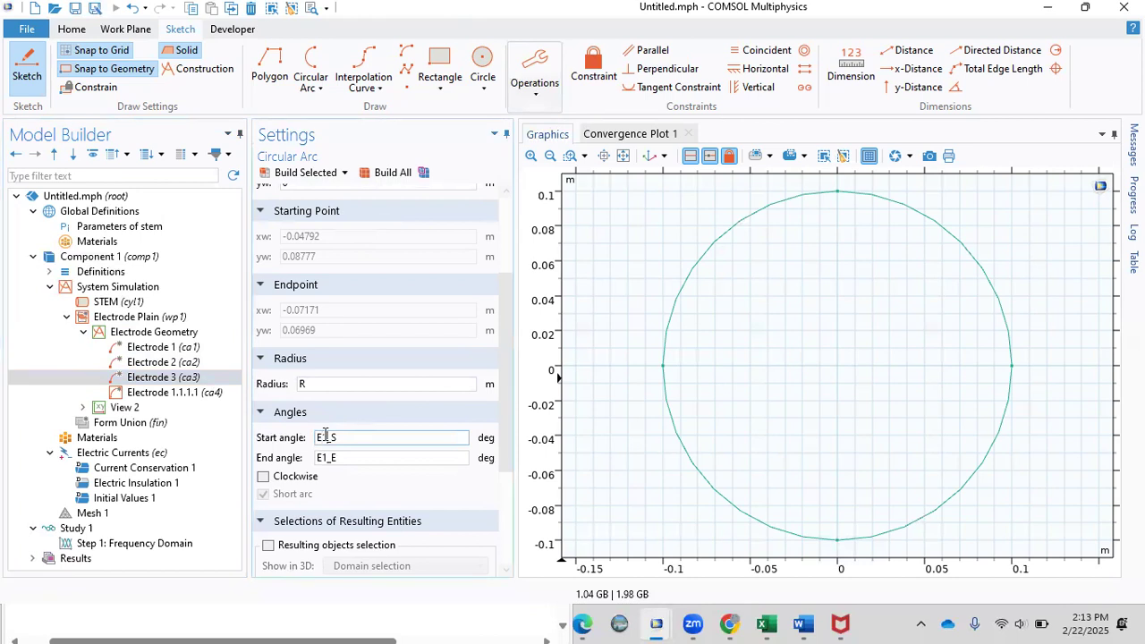
key("BackSpace")
type("3")
left_click(328, 457)
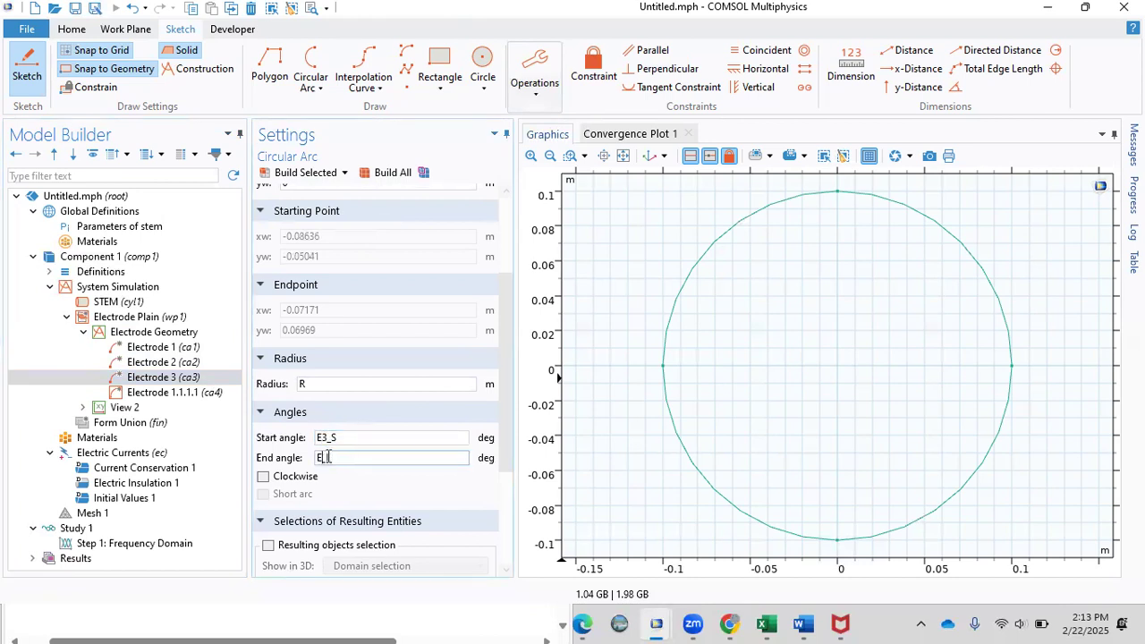
- Rename the last duplicated arc, Electrode 1.1.1.1, as Electrode 4
left_click(179, 393)
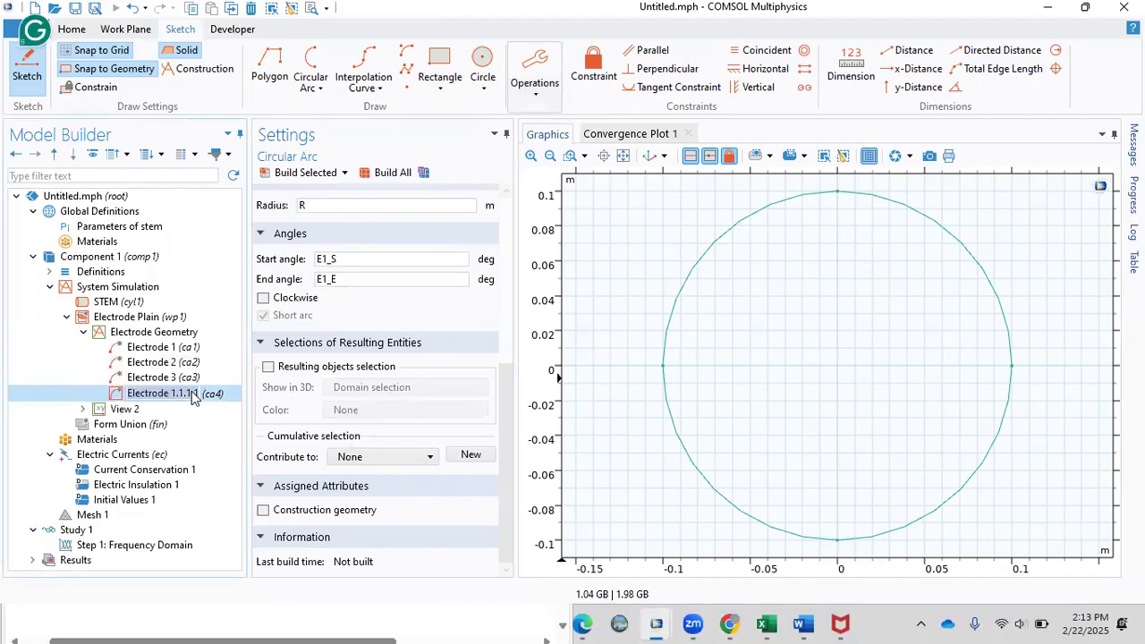
left_click(199, 398)
key("BackSpace")
key("BackSpace")
key("BackSpace")
key("BackSpace")
key("BackSpace")
key("BackSpace")
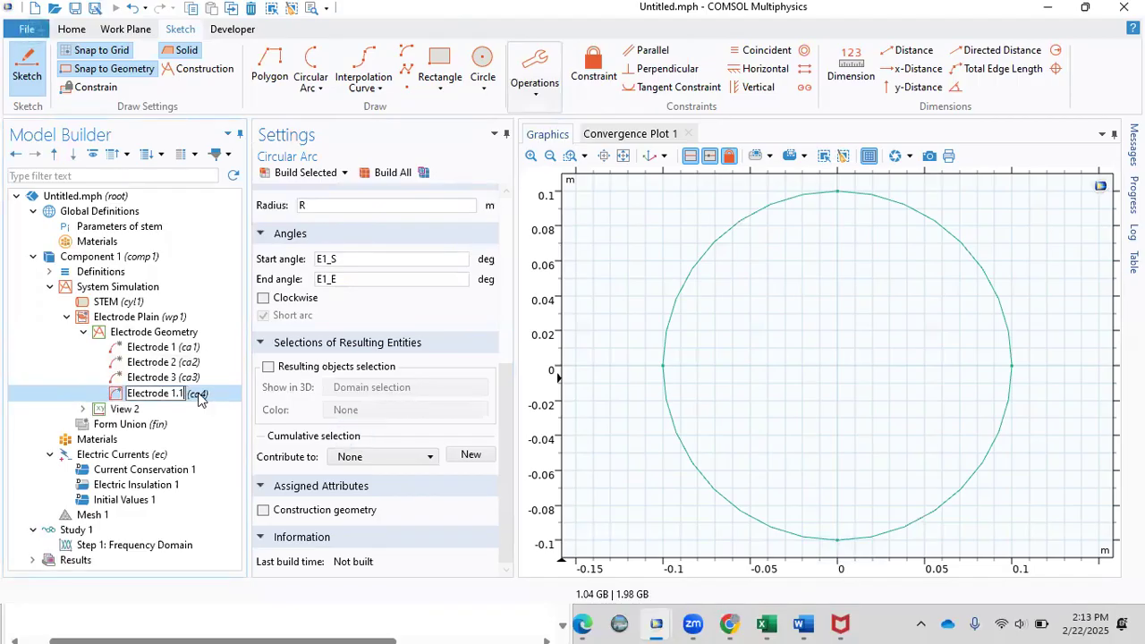
key("BackSpace")
type("4")
key("Return")
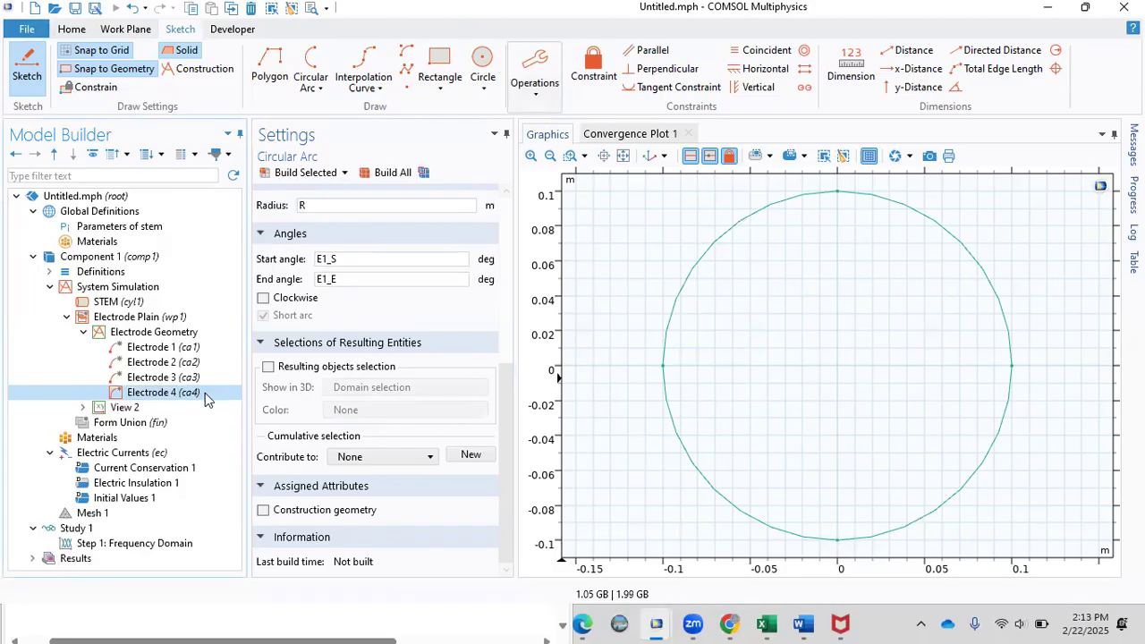
- Set the Electrode 4 arc's start angle to E4_S and end angle to E4_E, and build all the arcs
left_click(327, 259)
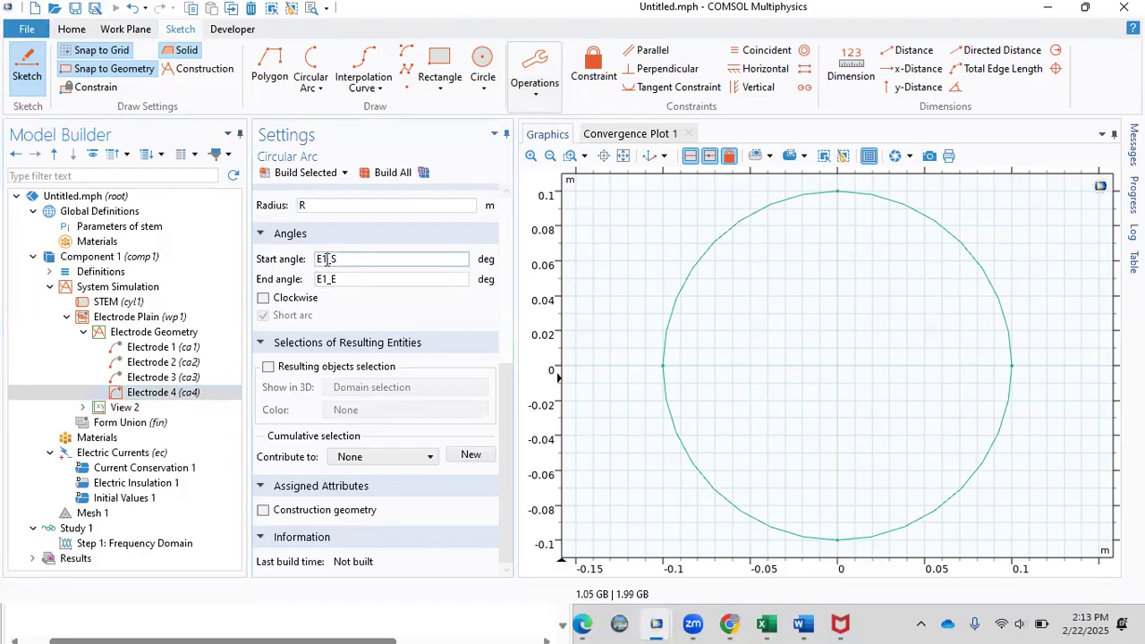
type("4")
left_click(326, 278)
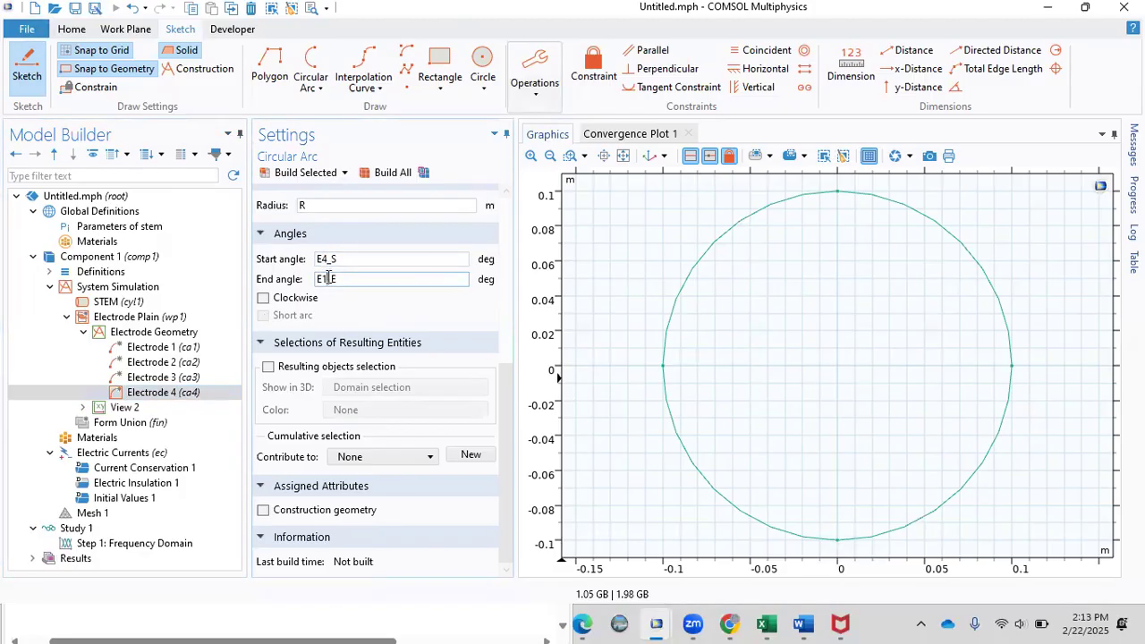
left_click(394, 173)
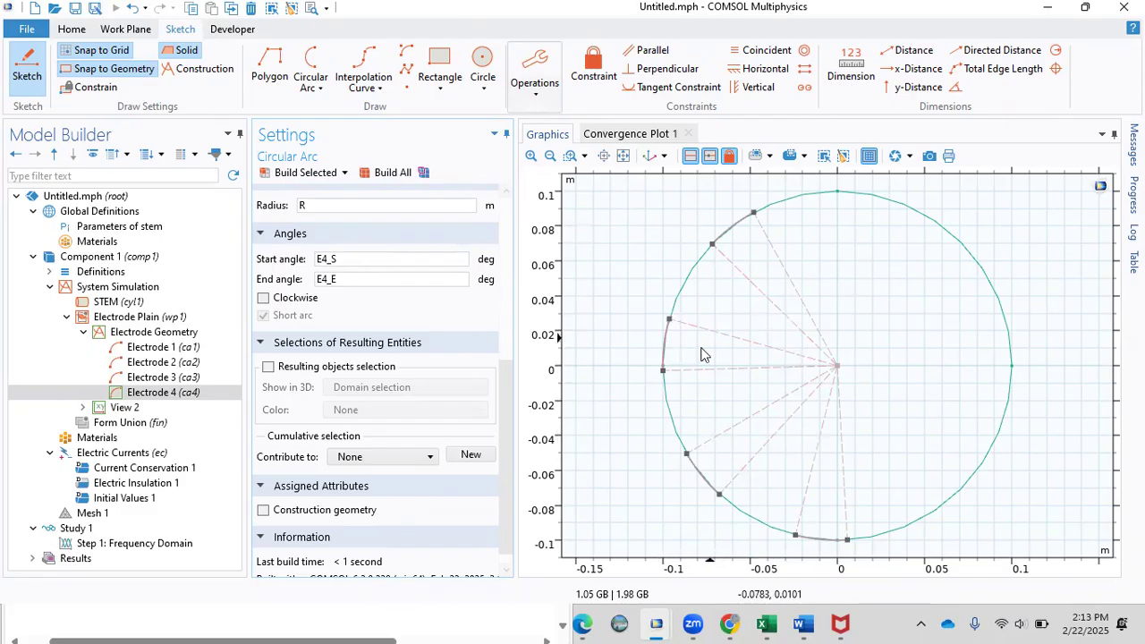
- Return to the full 3D geometry and add an Extrude operation based on the Electrode Plain work plane
left_click(105, 289)
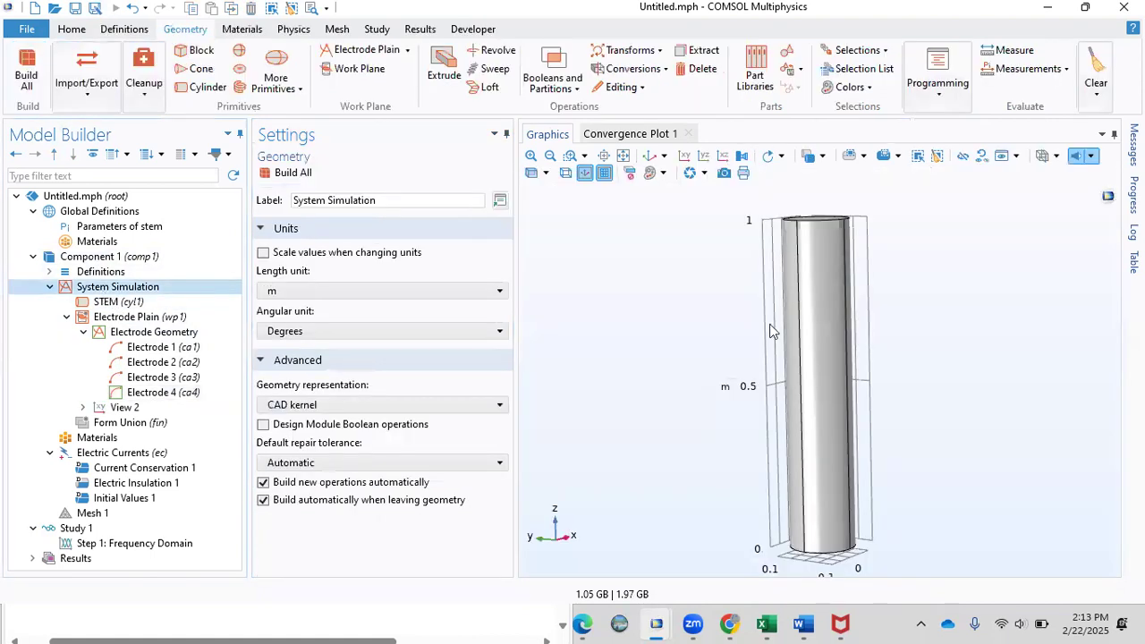
mouse_move(775, 335)
left_mouse_down()
mouse_move(894, 394)
mouse_move(803, 396)
mouse_move(813, 365)
mouse_move(805, 372)
left_mouse_up()
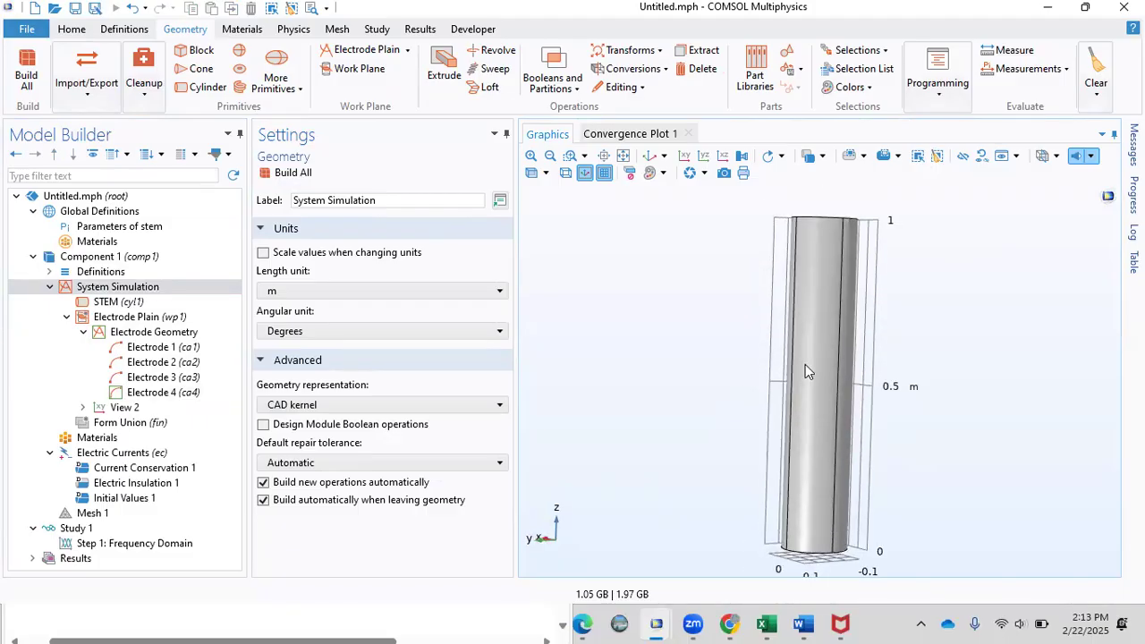
left_click(143, 317)
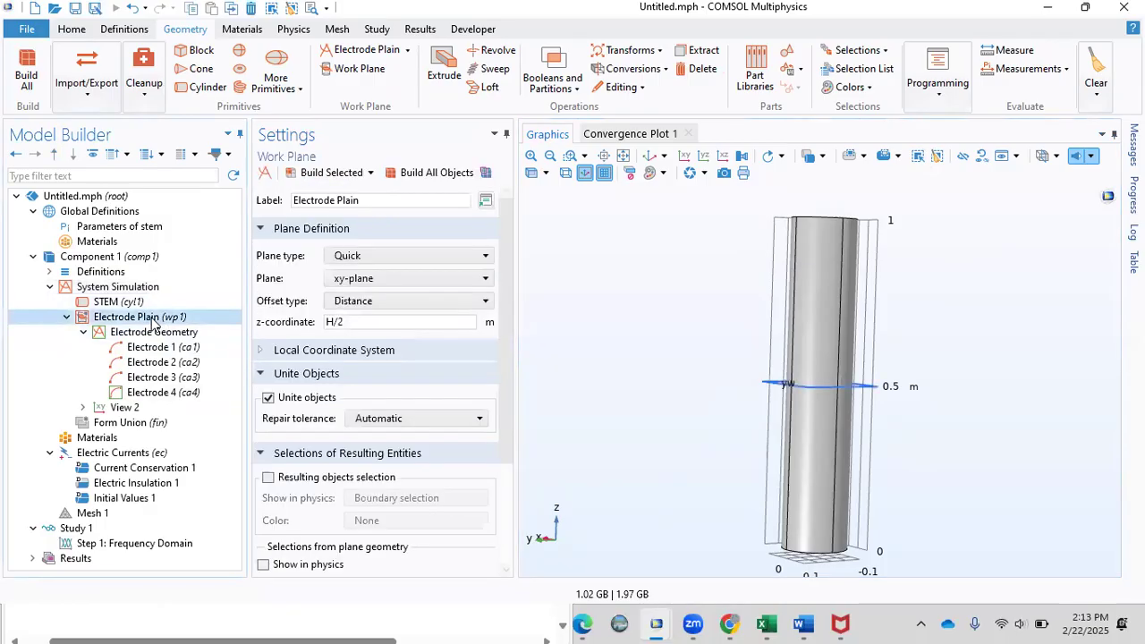
right_click(154, 324)
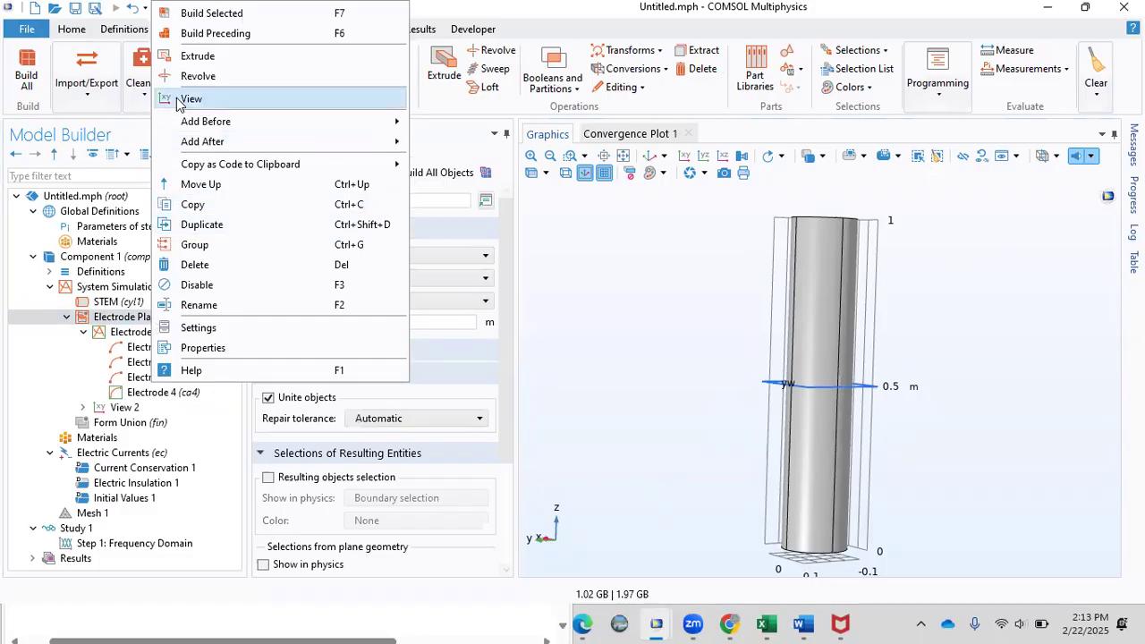
left_click(187, 63)
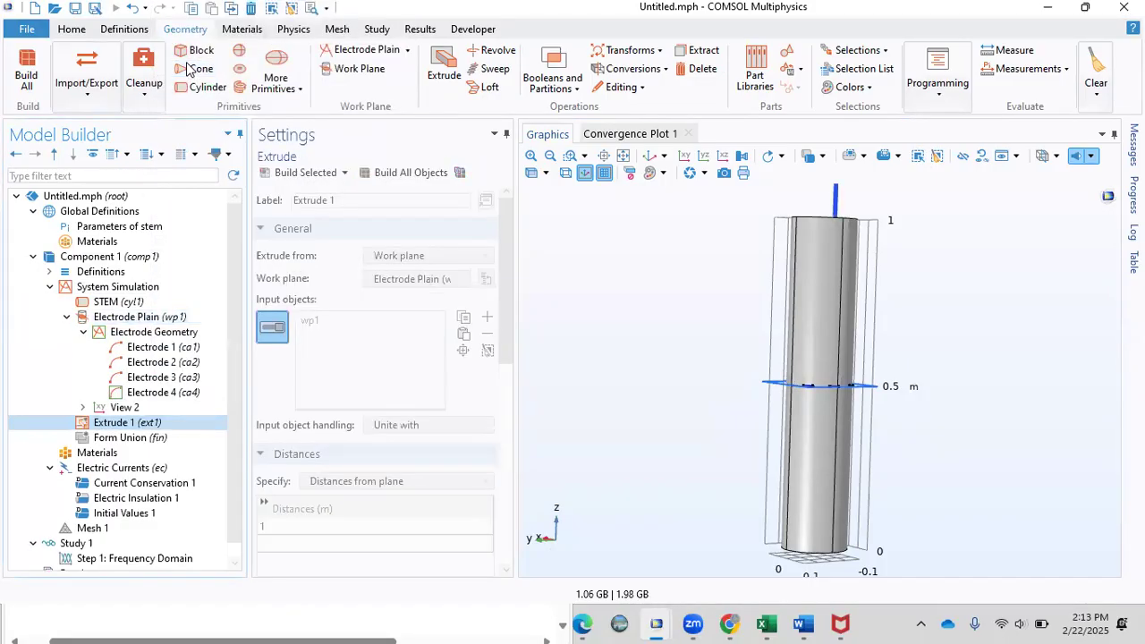
- Set the extrusion distance of the electrode arcs to E_H, build all objects and inspect the electrodes on the cylinder
scroll(447, 301, "down", 3)
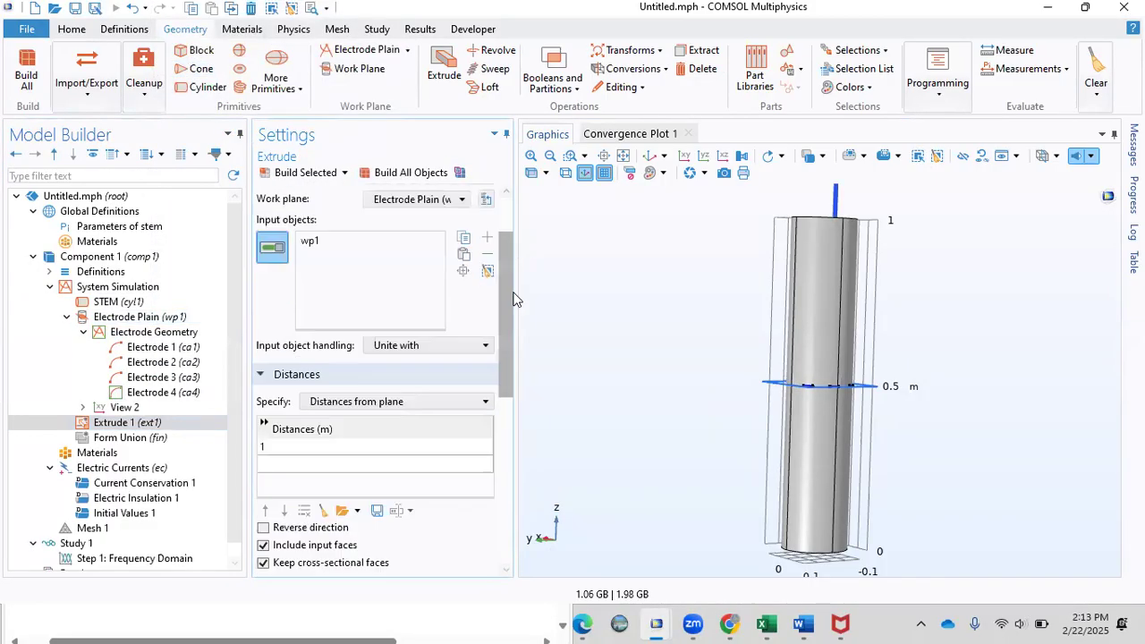
left_click(312, 408)
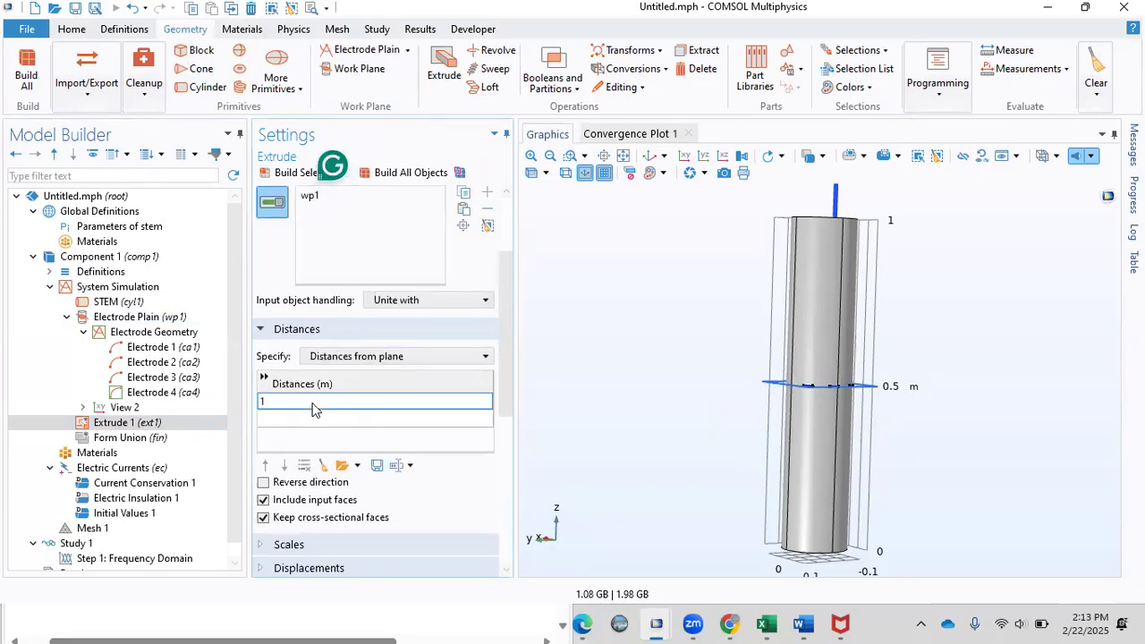
left_click(305, 403)
key("BackSpace")
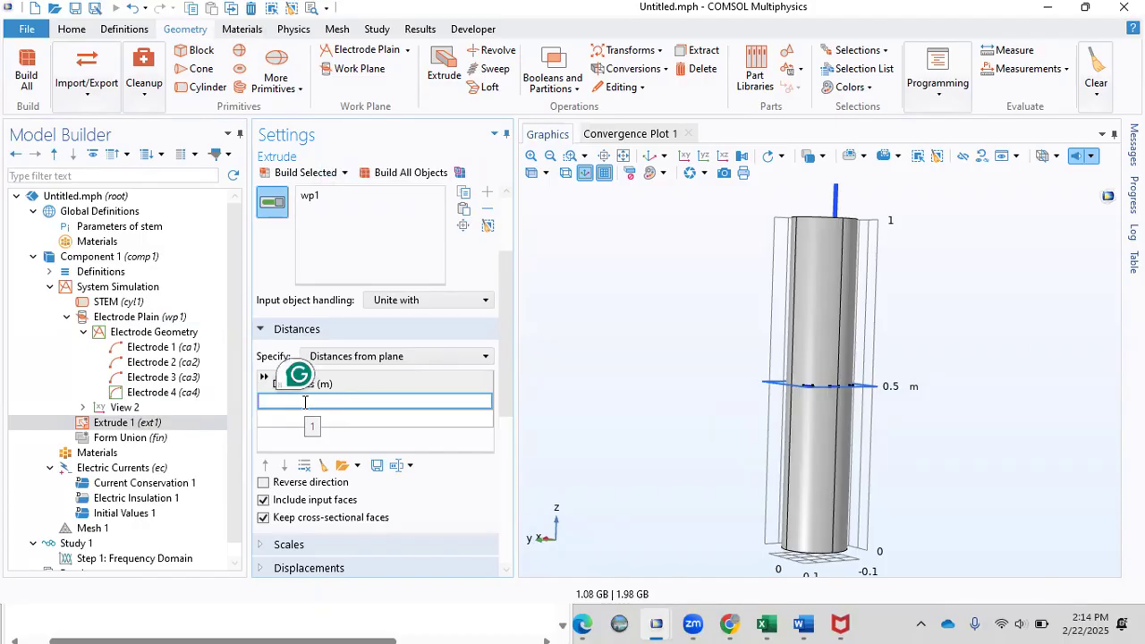
type("E_H")
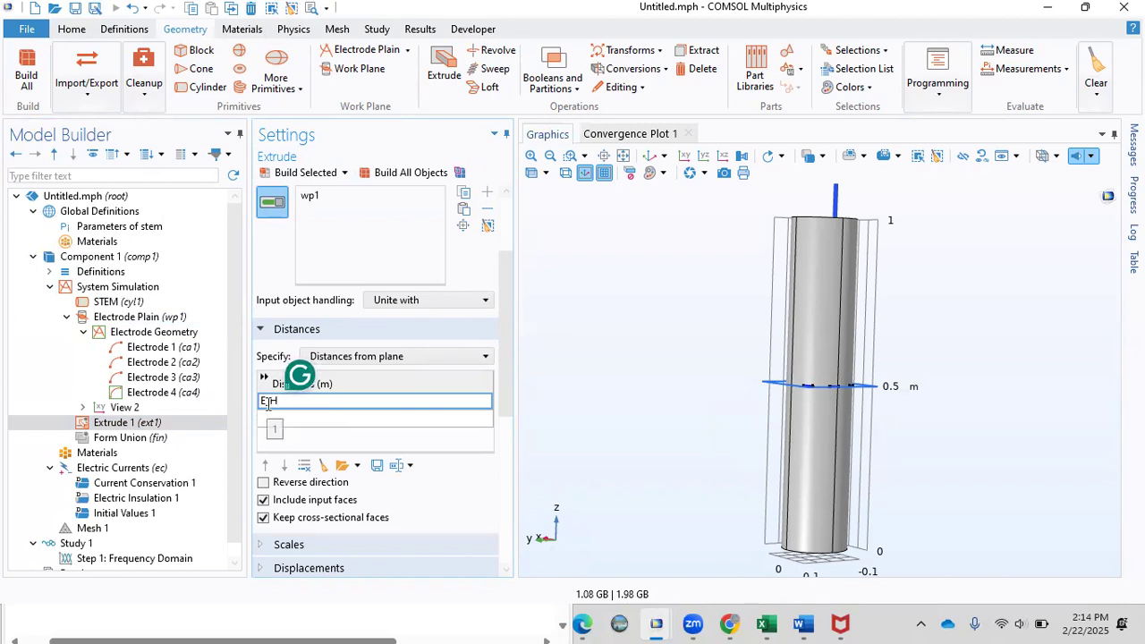
key("Return")
mouse_move(266, 407)
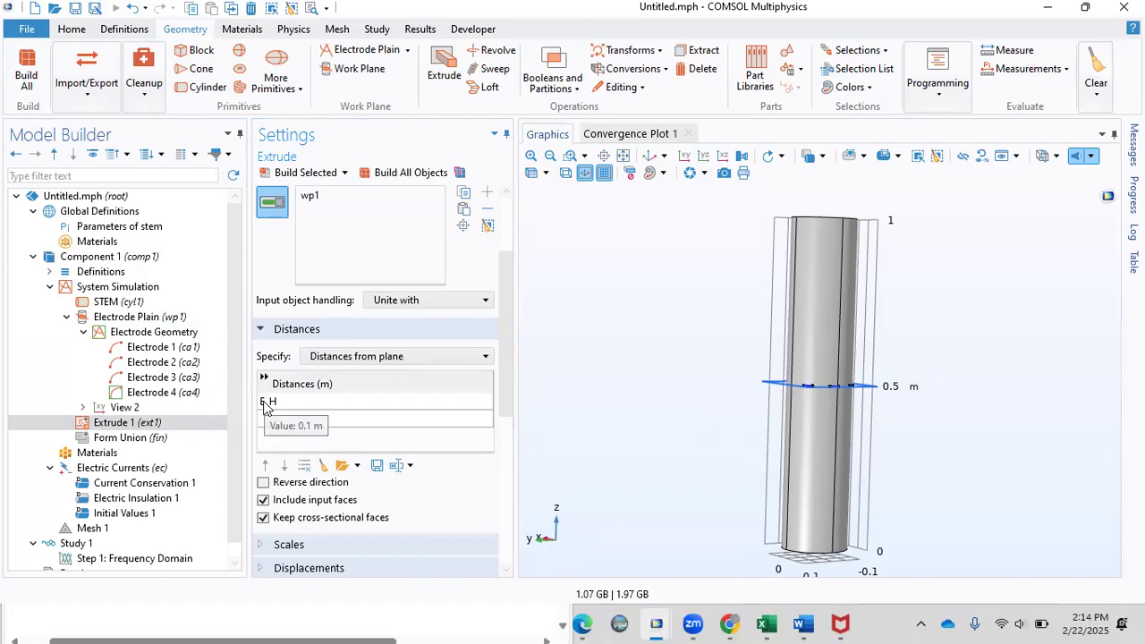
left_click(396, 175)
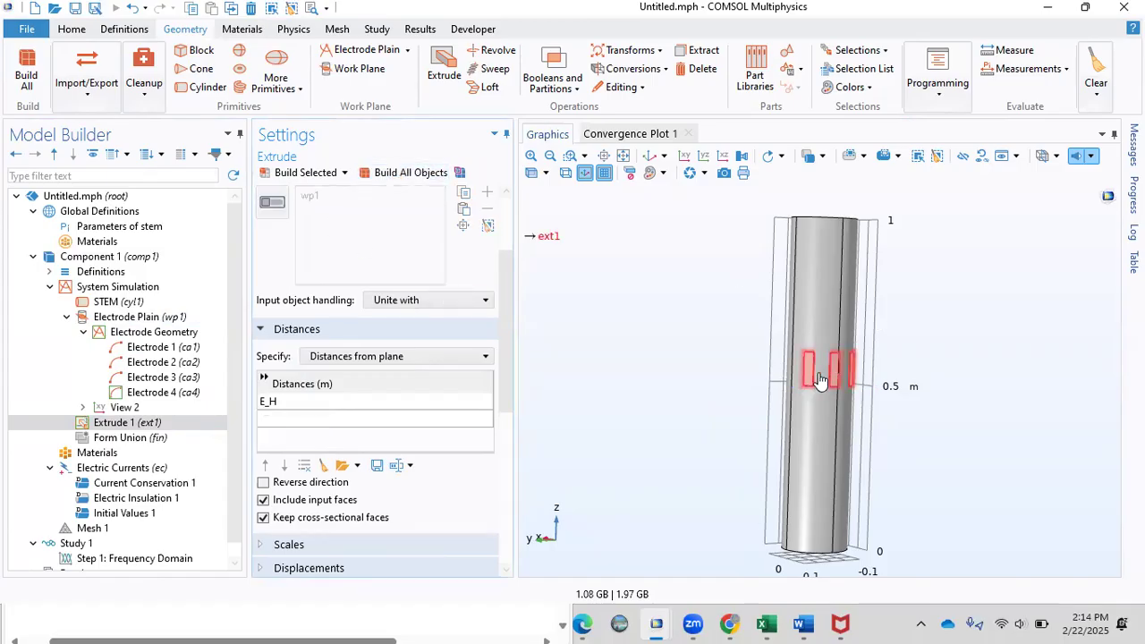
left_click_drag(788, 383, 729, 246)
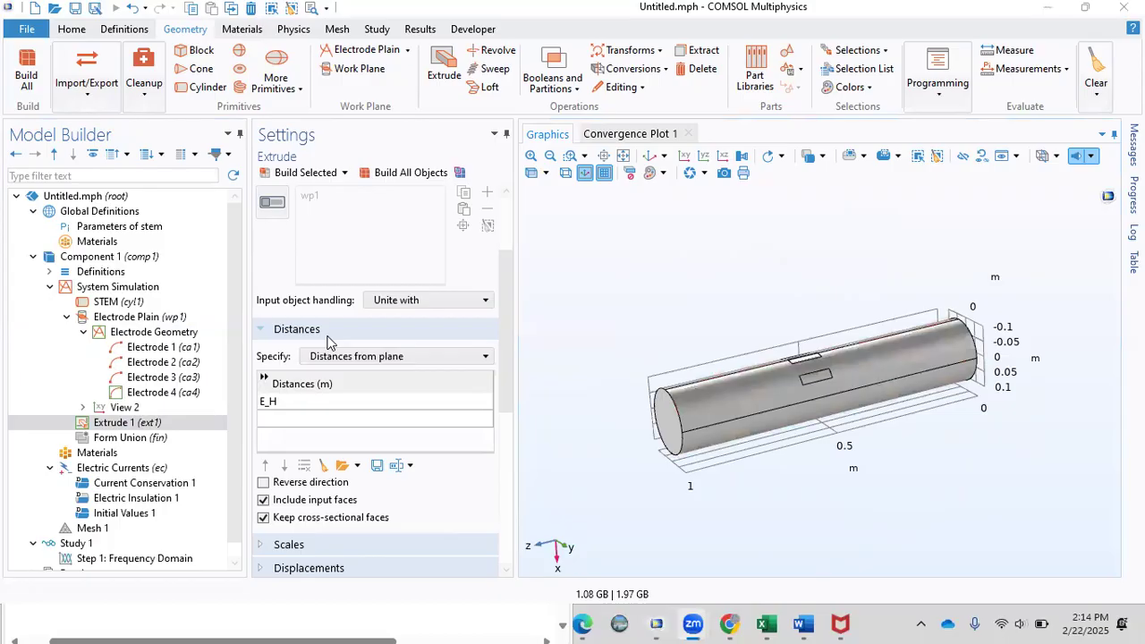
- Add a blank material to Component 1 and label it Stem
left_click(51, 294)
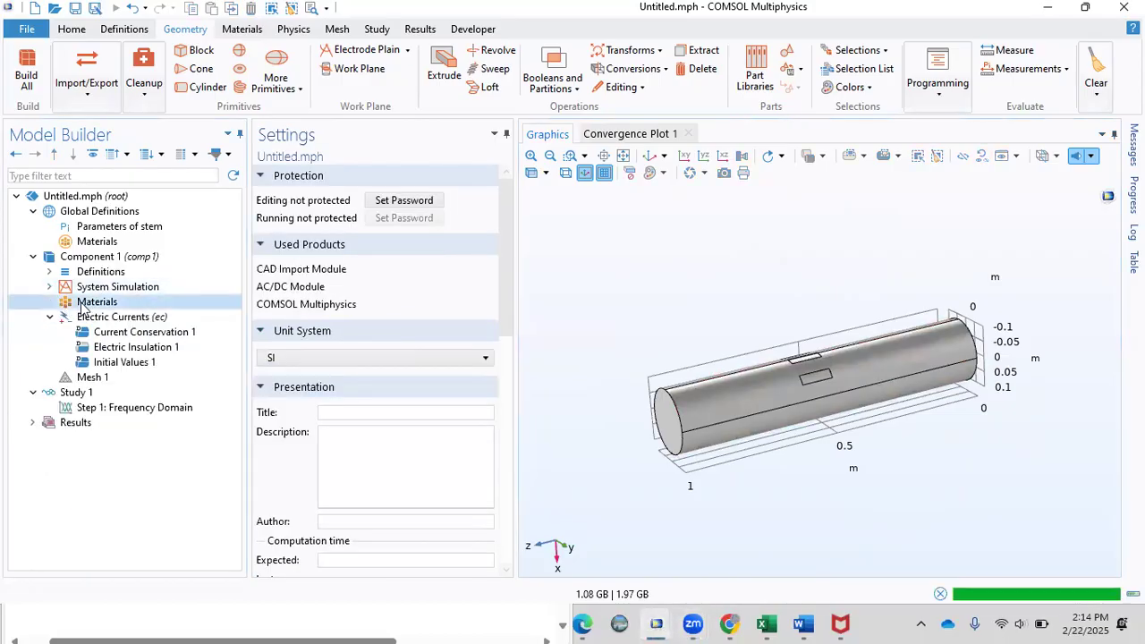
left_click(82, 304)
right_click(83, 303)
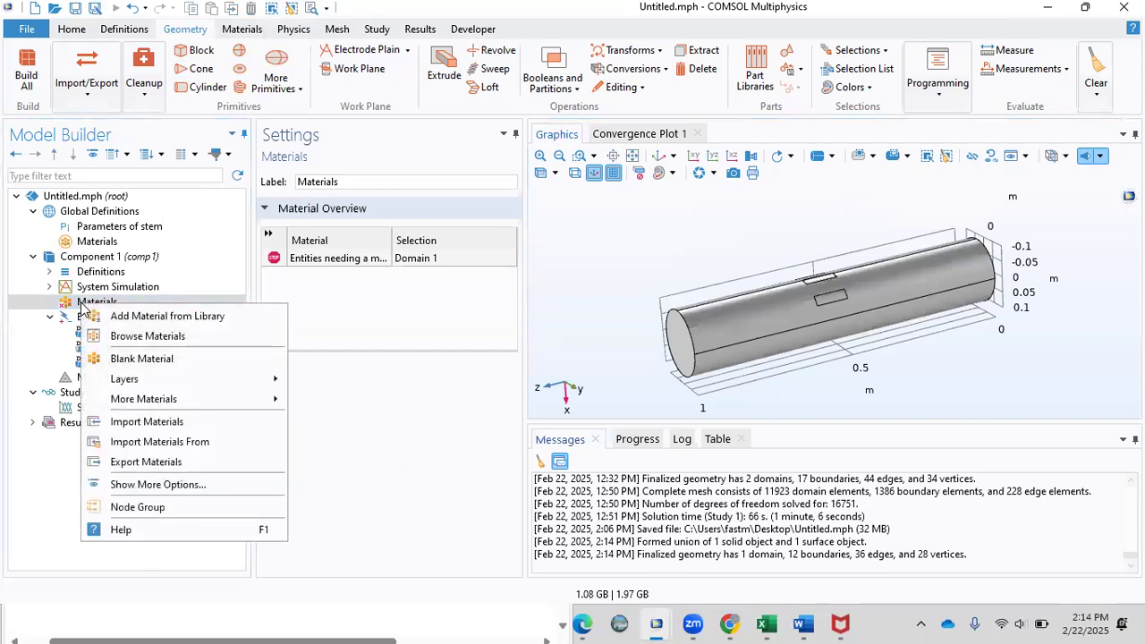
left_click(150, 365)
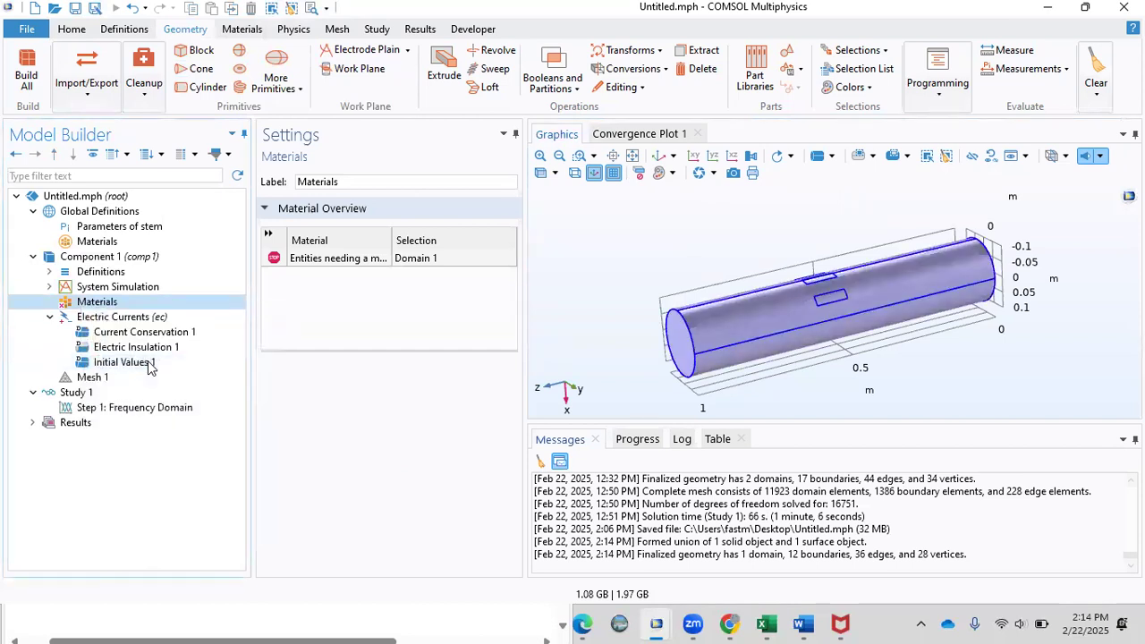
triple_click(358, 184)
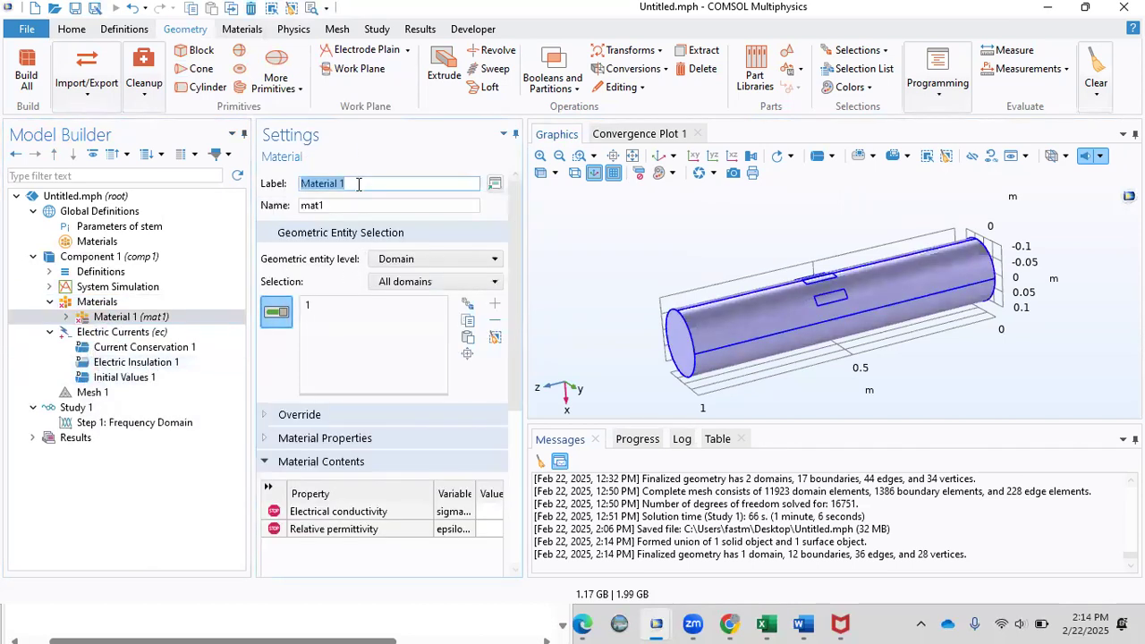
type("Stem")
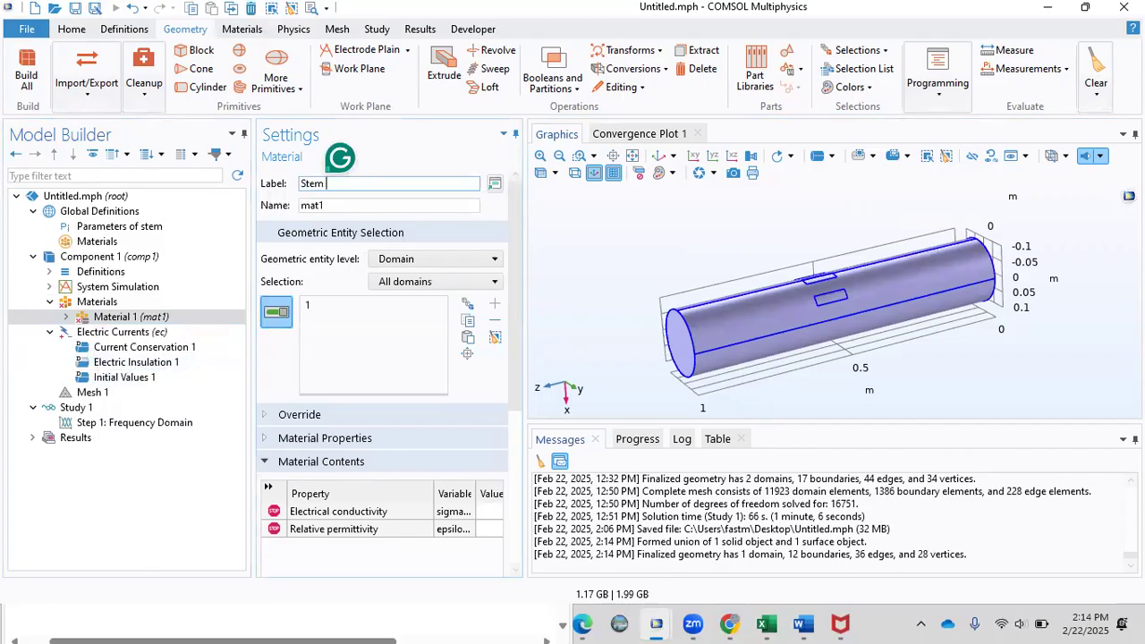
key("Return")
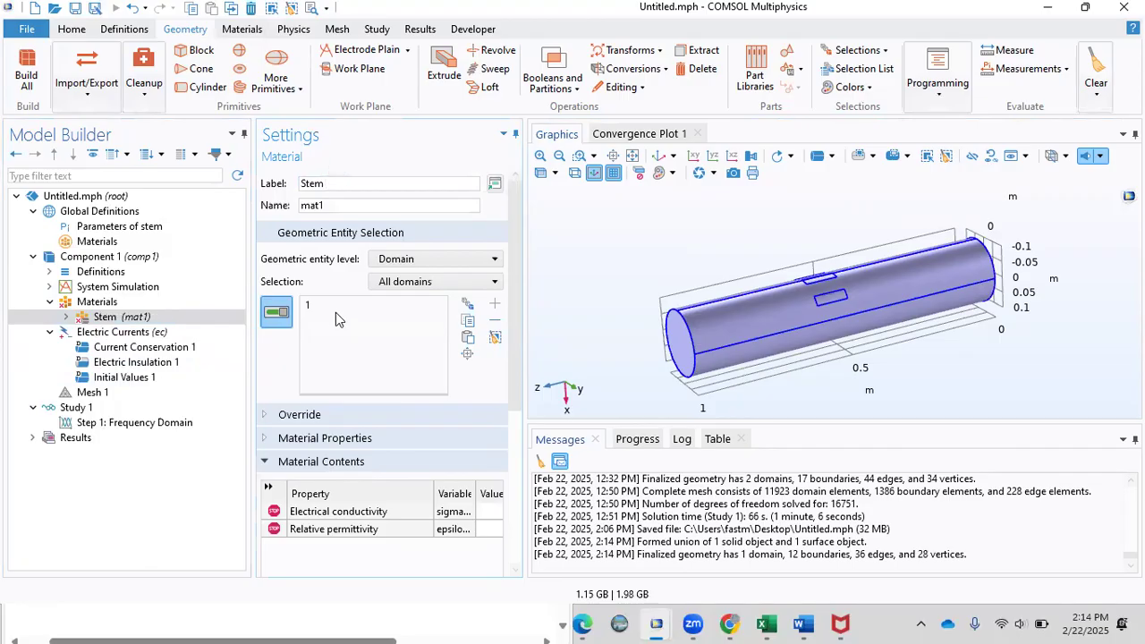
- Clear the Stem material's default domain selection and assign the material manually to the cylinder domain
left_click(328, 307)
key("Delete")
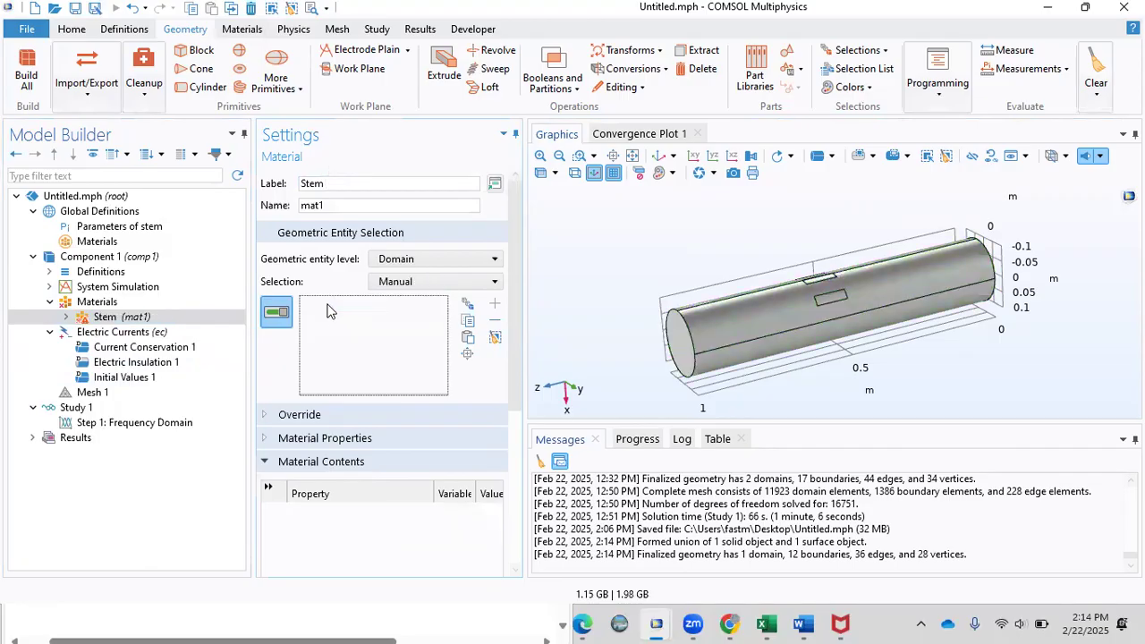
left_click(716, 345)
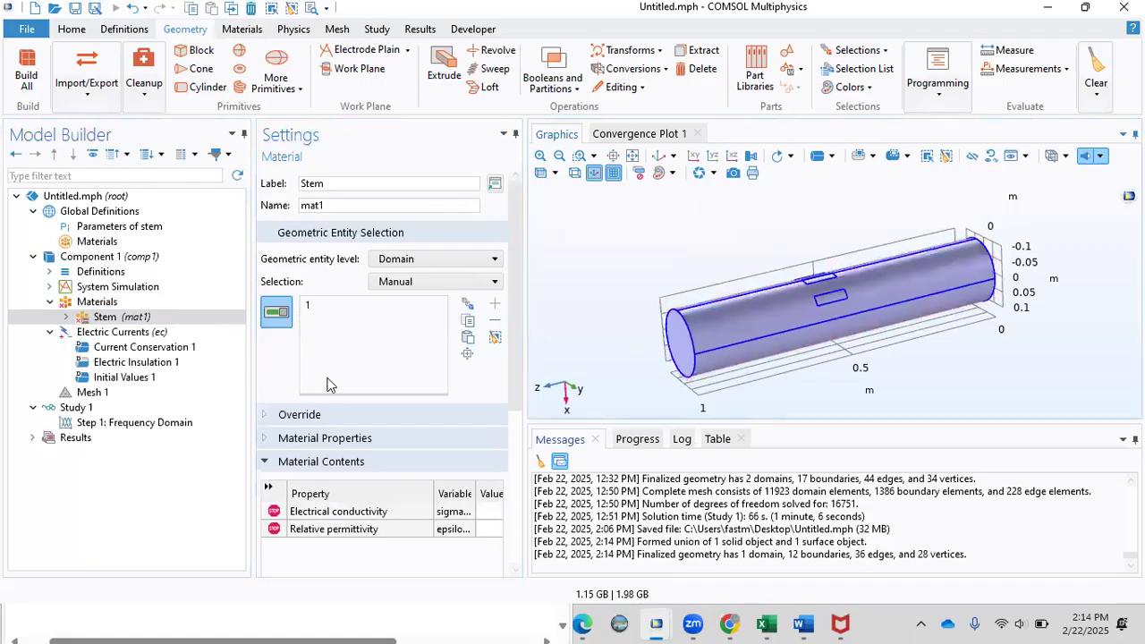
- Set the Stem material's electrical conductivity to 0.05 and its relative permittivity to 35
left_click_drag(516, 385, 514, 441)
left_click(480, 400)
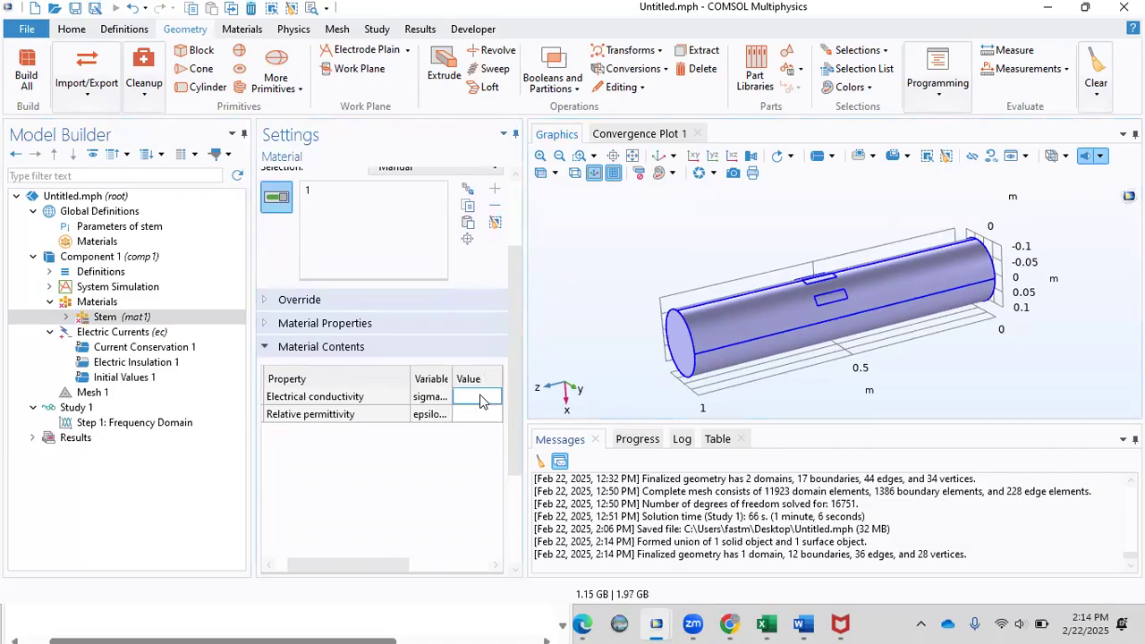
type("0")
type("35")
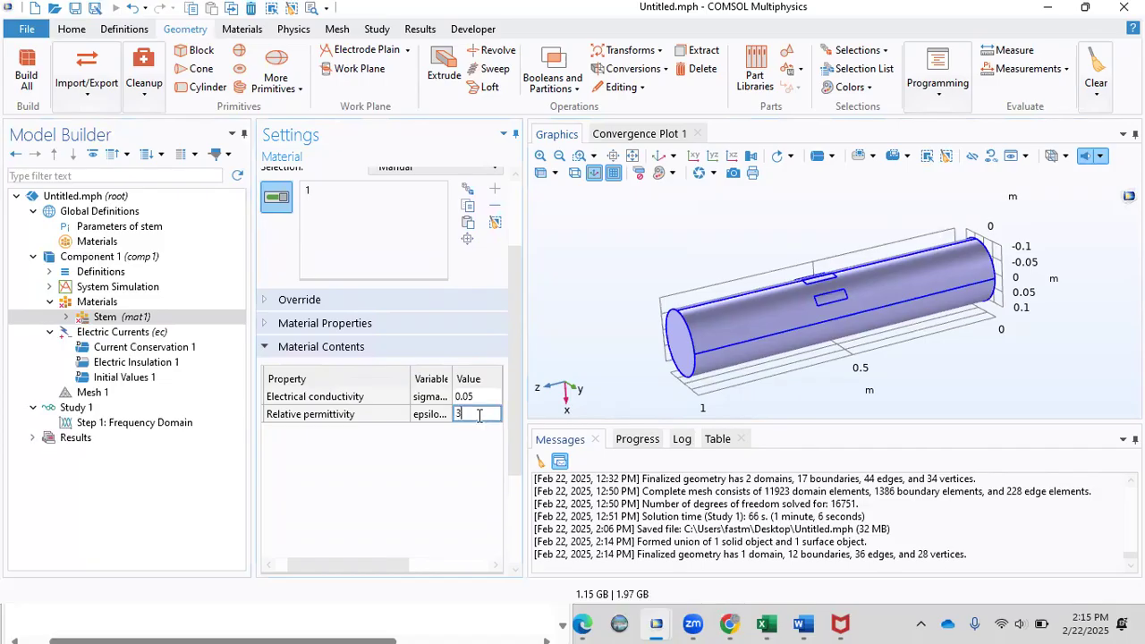
key("Return")
left_click(475, 396)
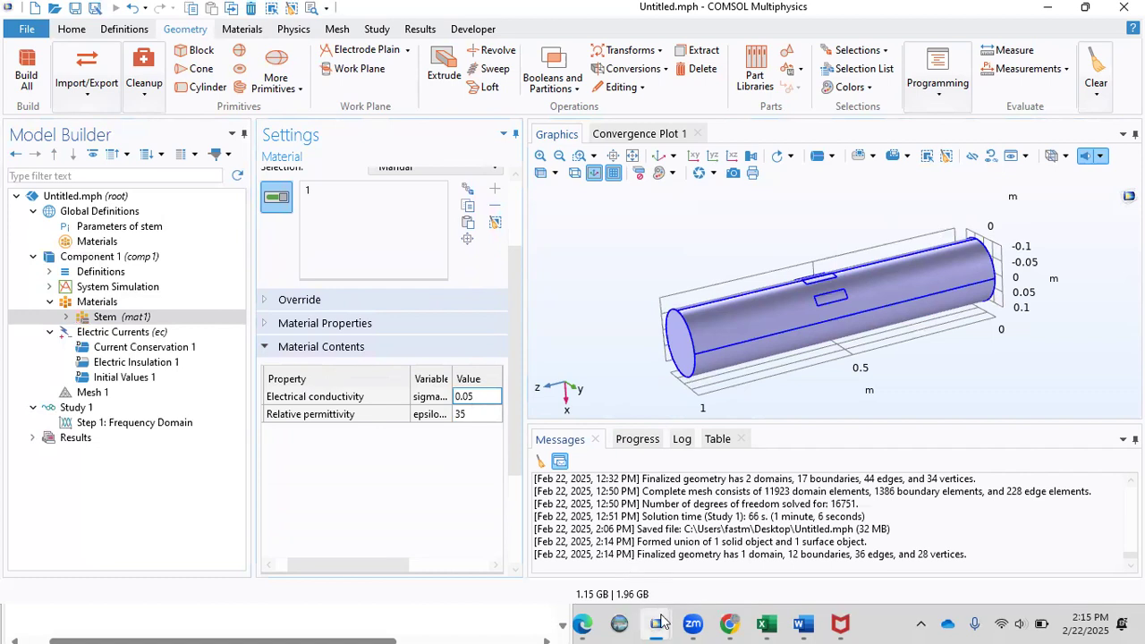
- Switch to the COMSOL Barley.mph model and check the electrical conductivity and relative permittivity entries of its Barley Stem material
mouse_move(660, 624)
left_click(602, 554)
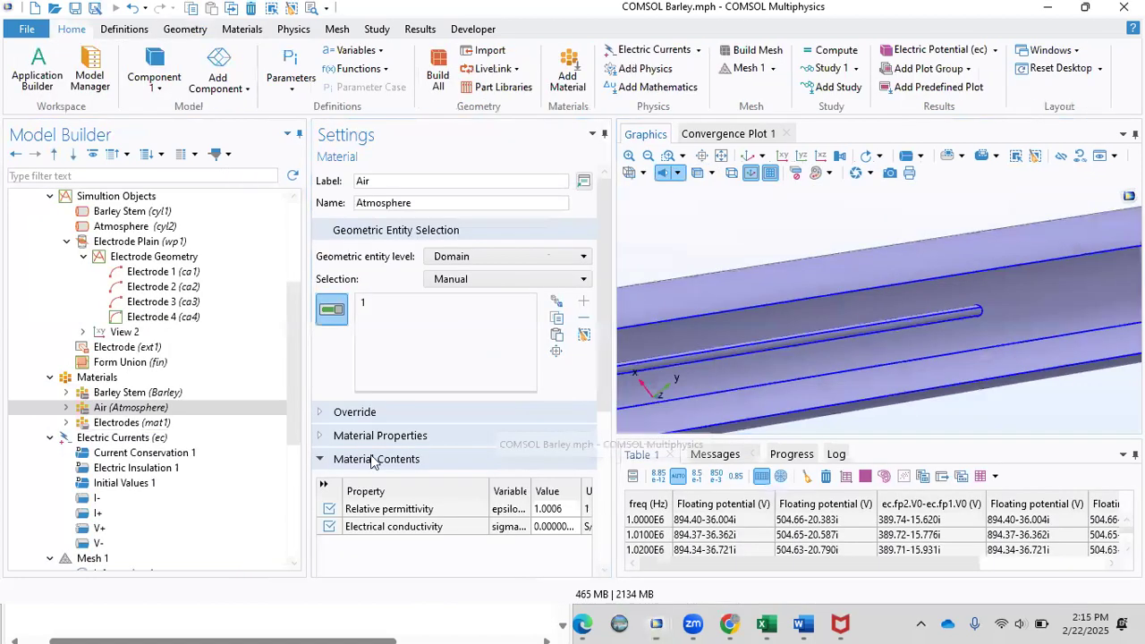
left_click(139, 394)
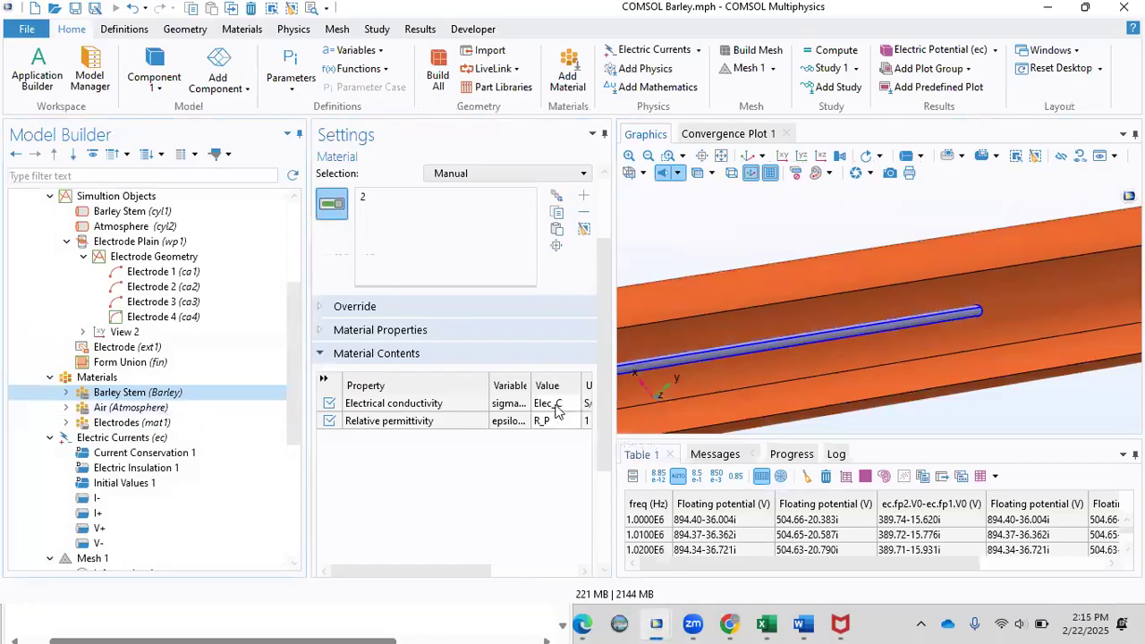
mouse_move(555, 409)
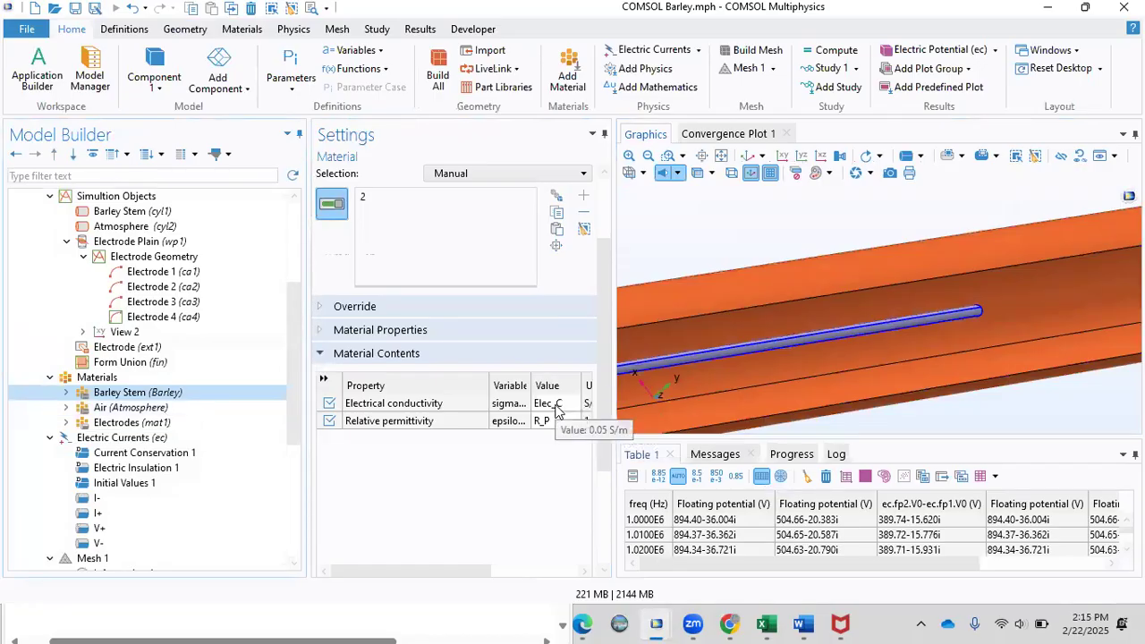
mouse_move(656, 624)
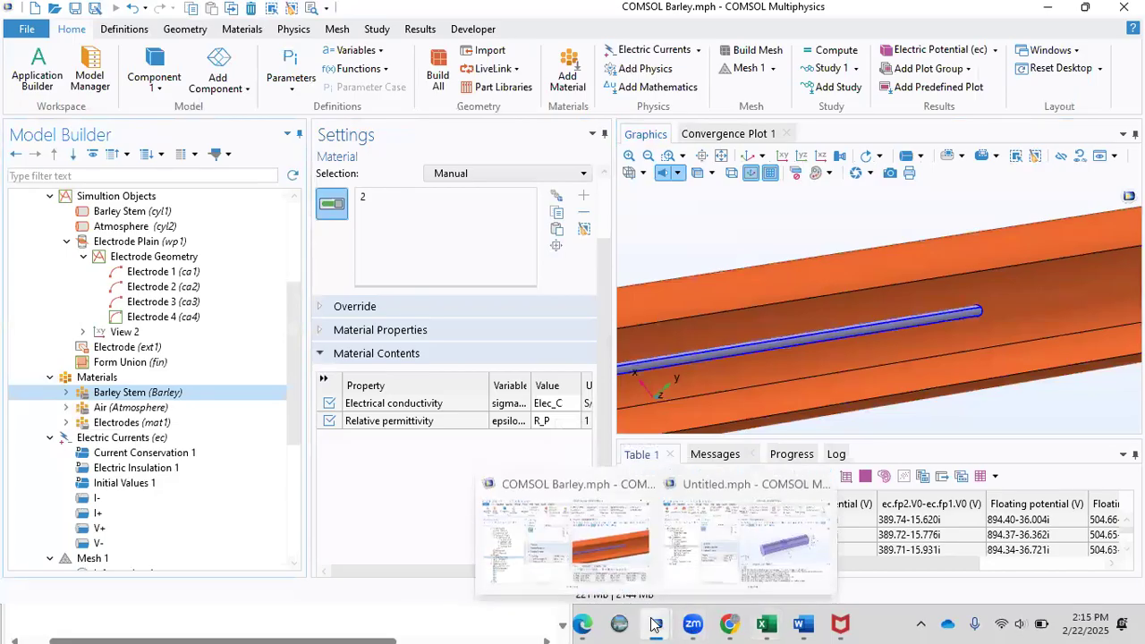
- Switch to the Untitled.mph model, search the material library for Gold and add the MEMS metal Au - Gold to the component's materials
left_click(724, 554)
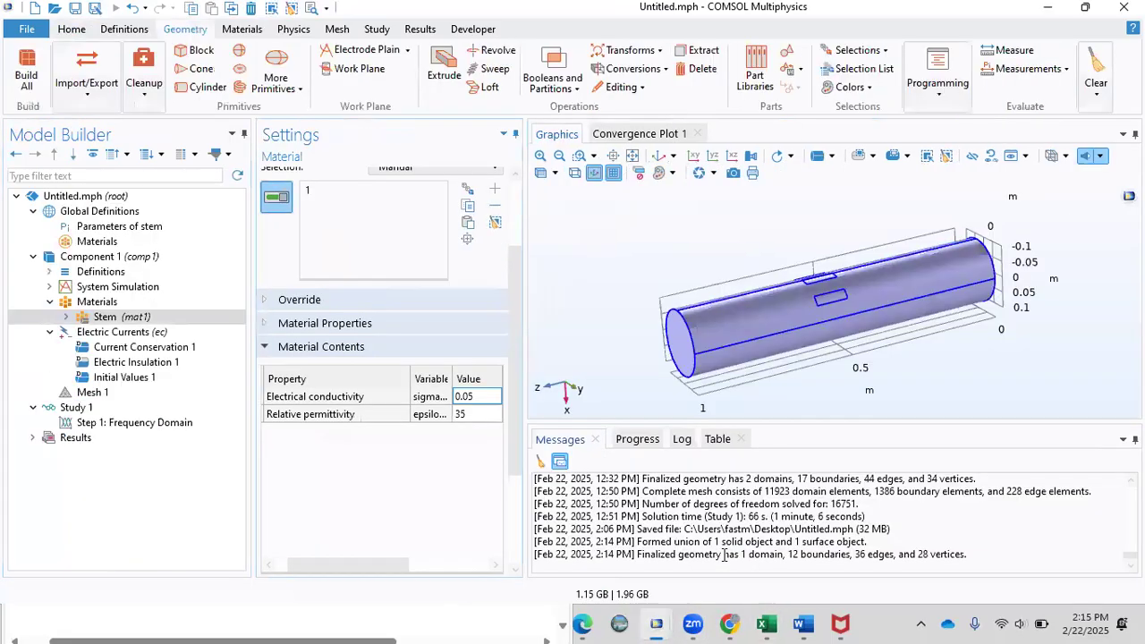
left_click(479, 414)
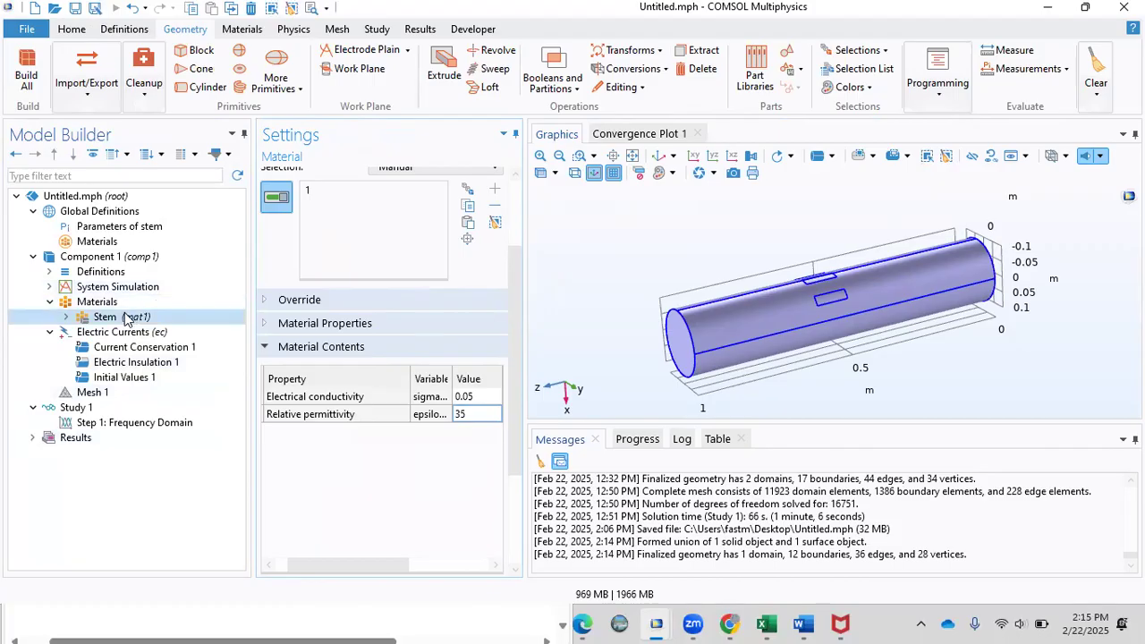
left_click(98, 303)
right_click(98, 306)
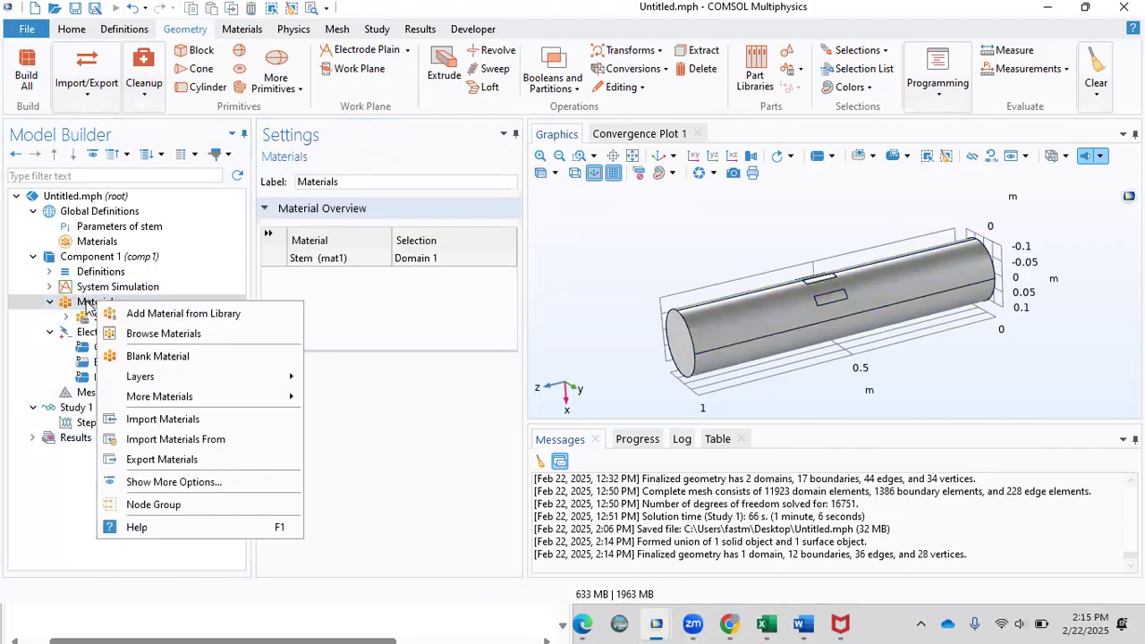
left_click(140, 315)
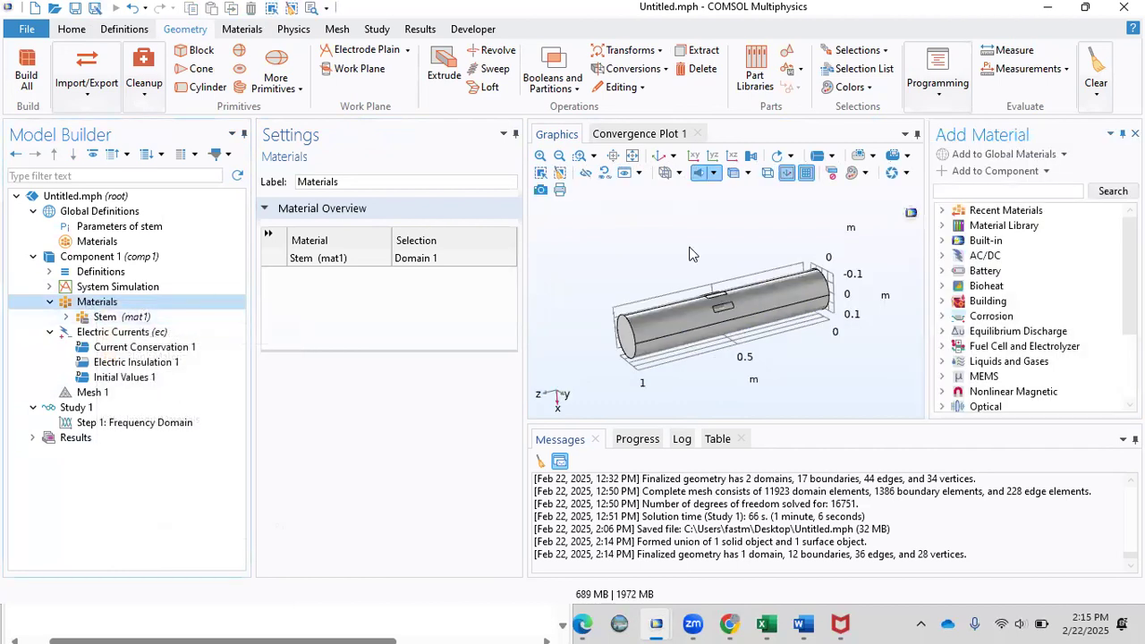
left_click(1026, 192)
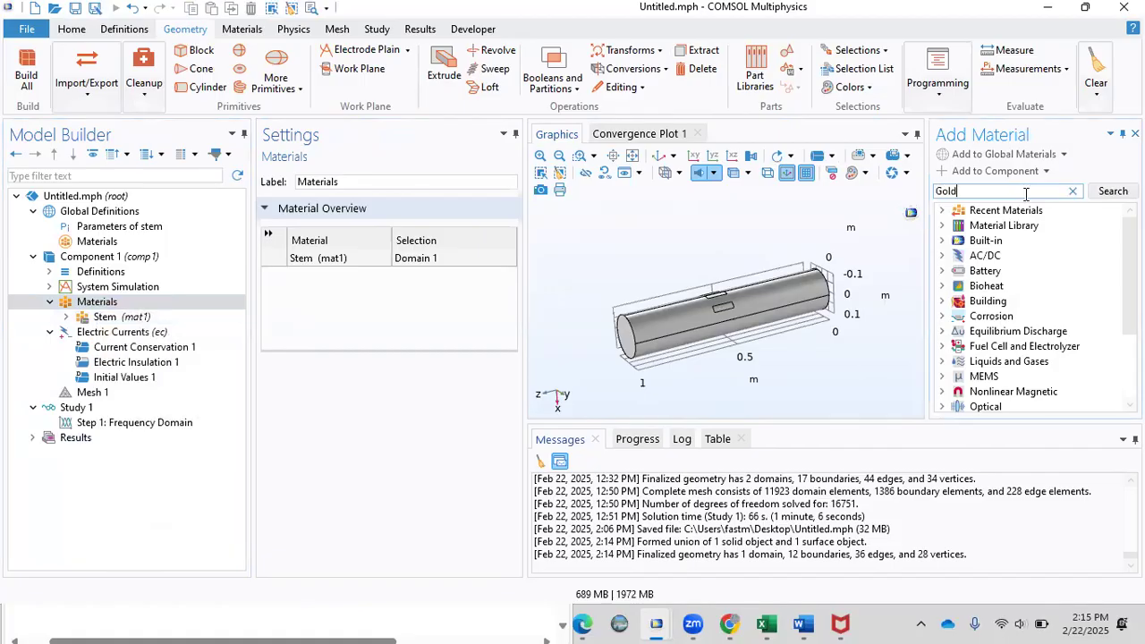
left_click(1110, 191)
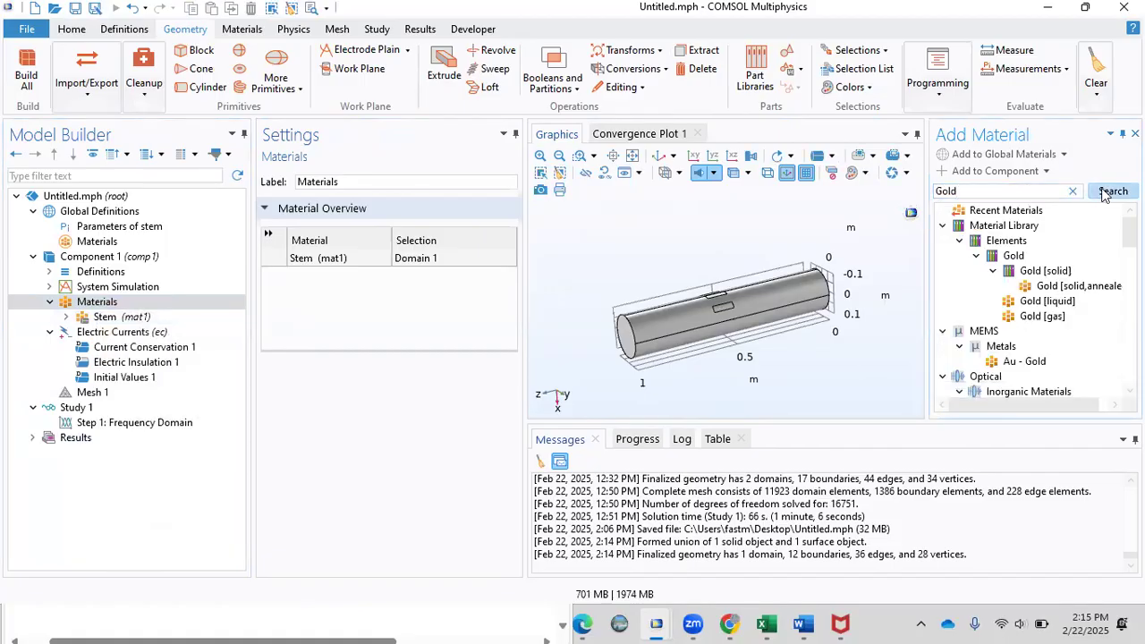
left_click(1010, 364)
double_click(1009, 362)
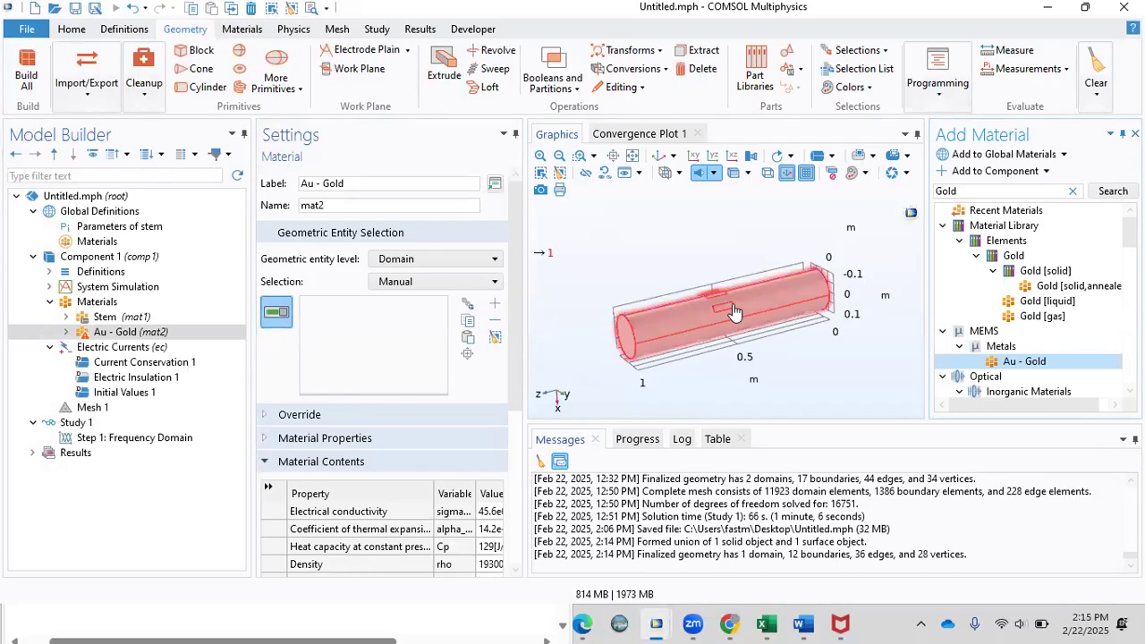
- Set the gold material's geometric entity level to Boundary and assign it to electrode patch boundary 8 on the stem
scroll(733, 305, "up", 5)
scroll(733, 305, "down", 4)
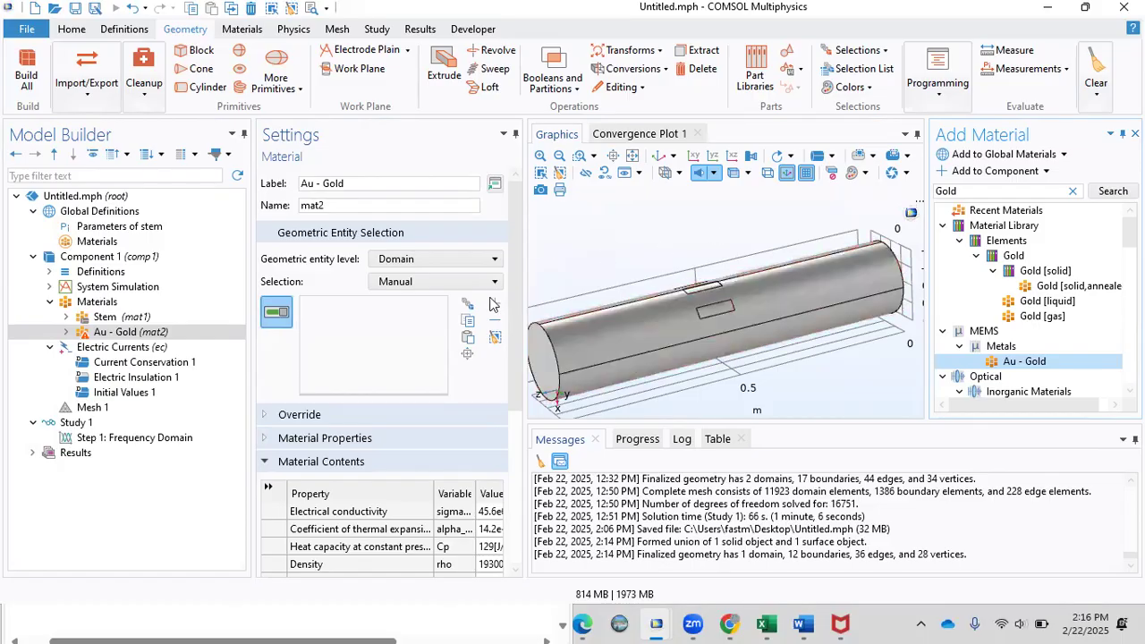
left_click(425, 263)
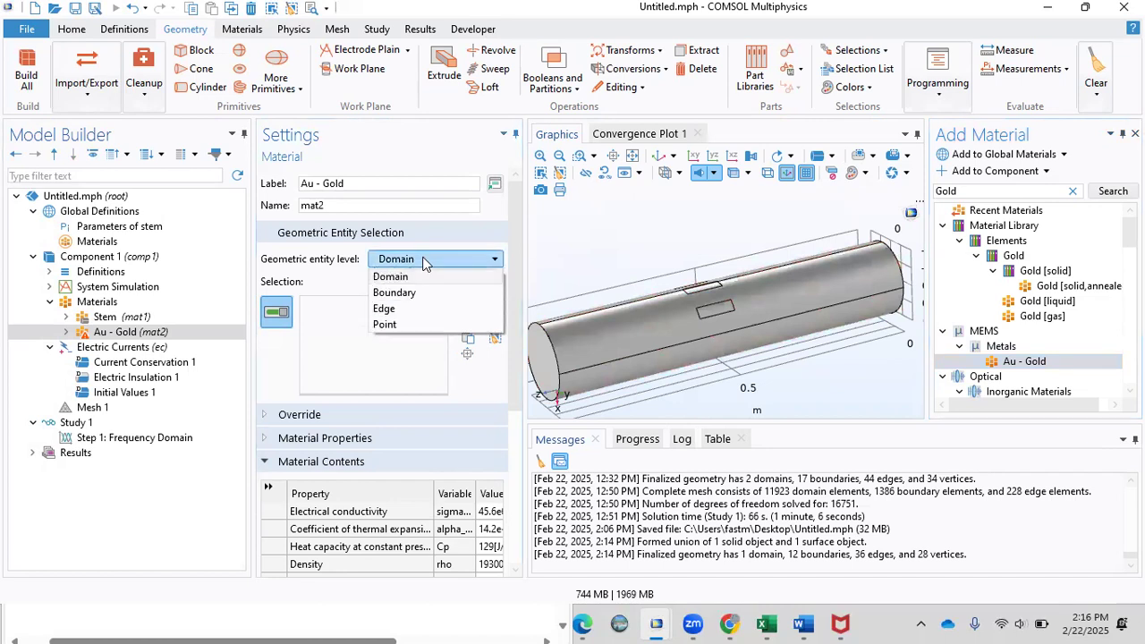
left_click(427, 293)
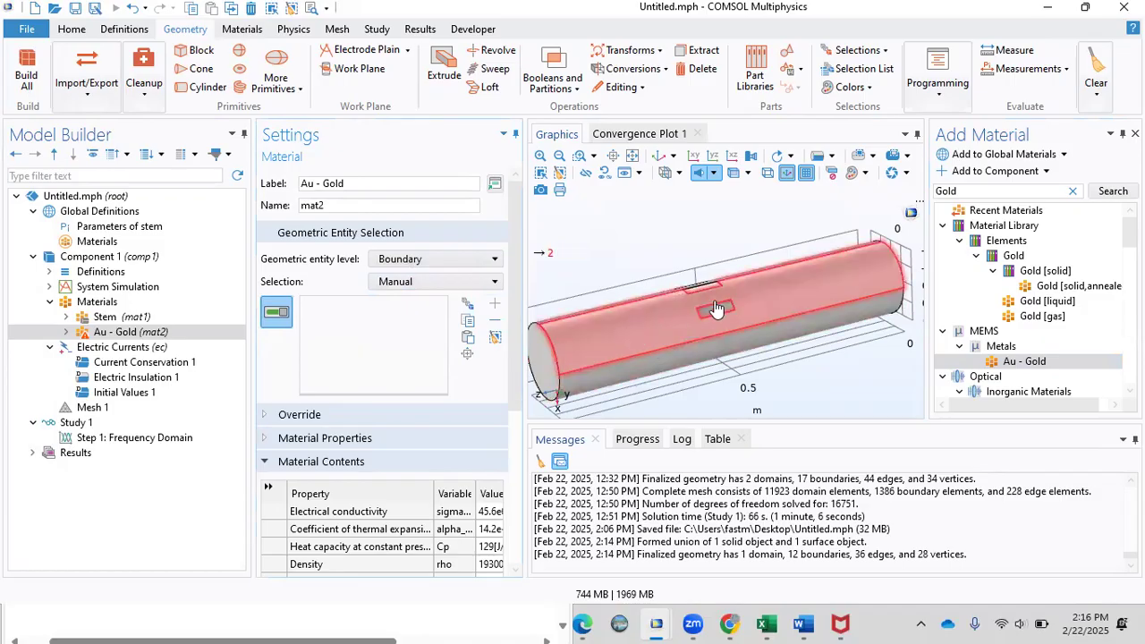
scroll(716, 308, "up", 5)
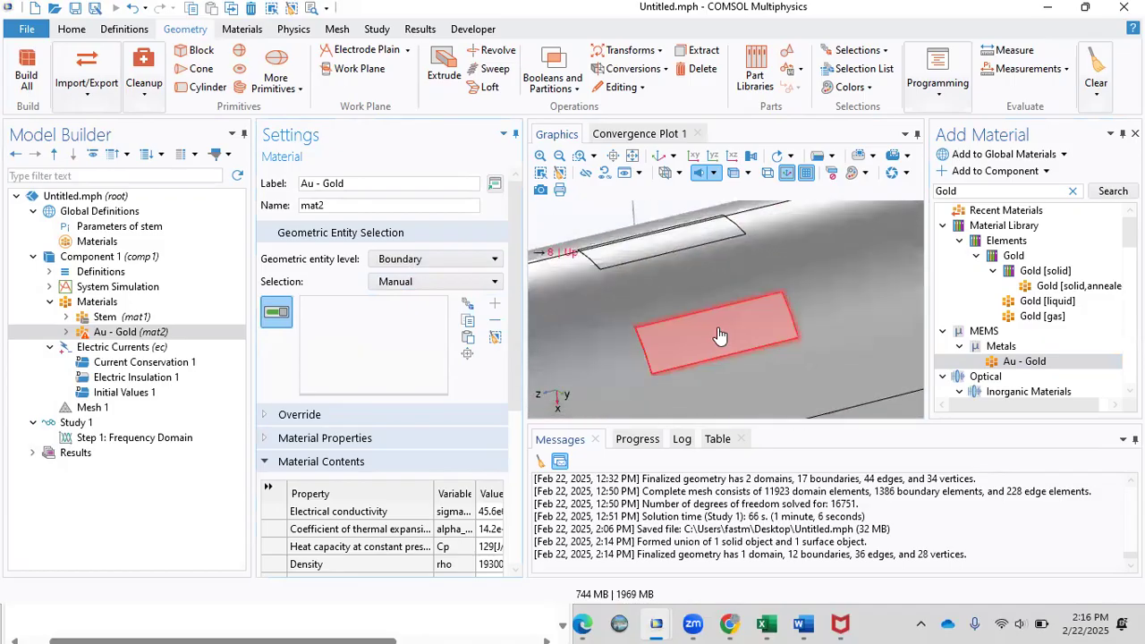
left_click(719, 332)
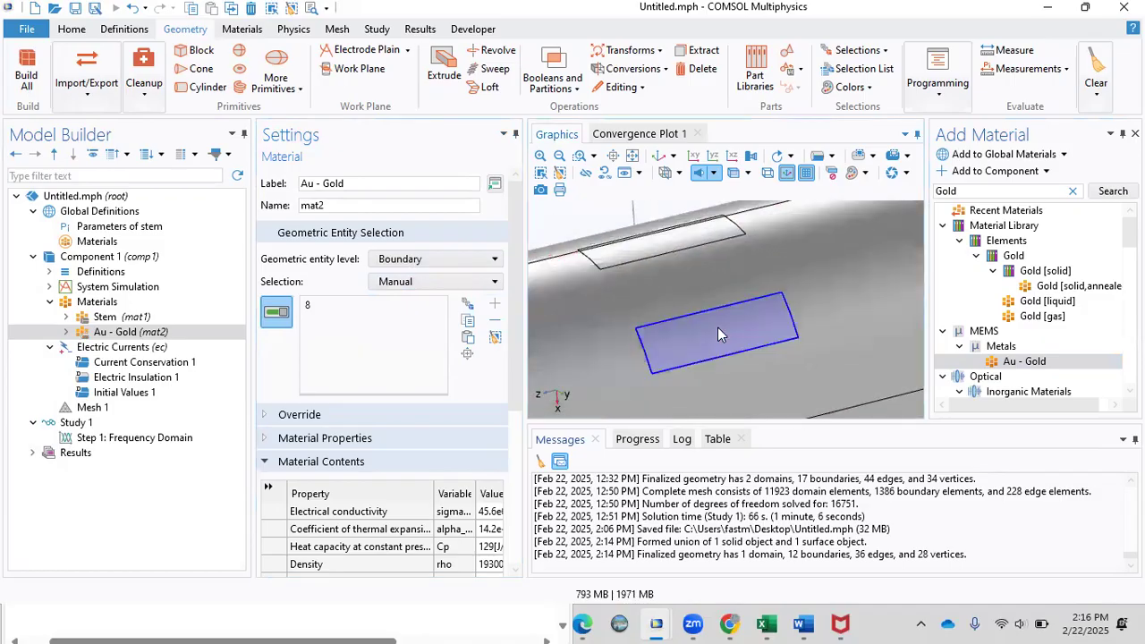
- Add the remaining electrode patch boundaries around the stem, including 4, 5, 7, 9 and 11, to the gold material's selection
left_click(649, 250)
left_click_drag(608, 231, 645, 322)
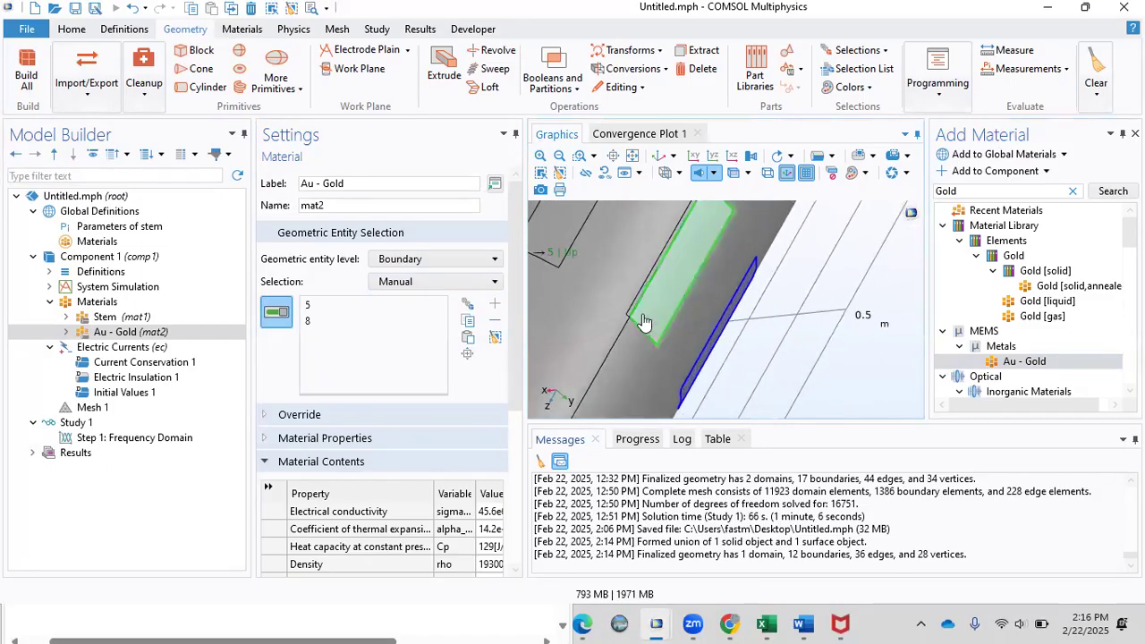
left_click(632, 306)
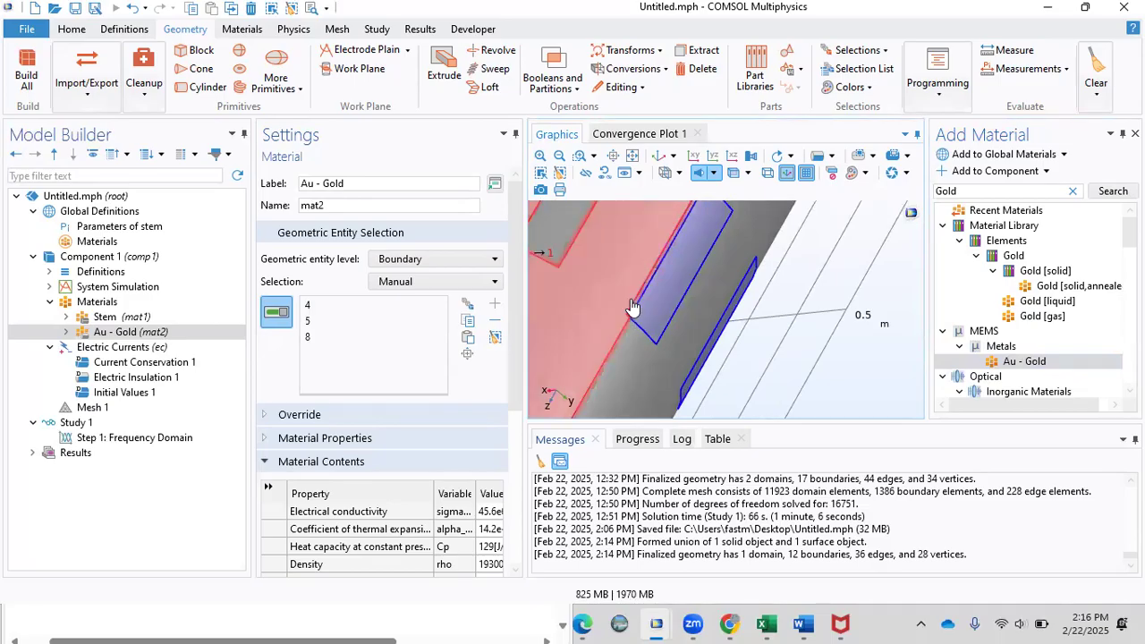
left_click(558, 241)
left_click_drag(661, 297, 700, 313)
left_click(700, 314)
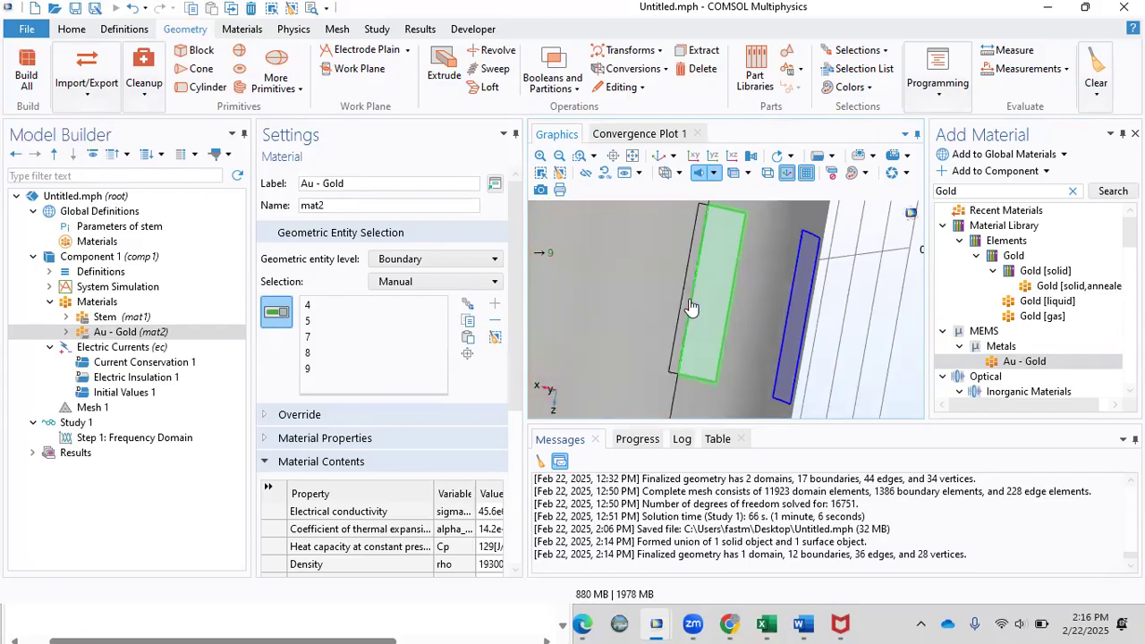
scroll(691, 304, "up", 2)
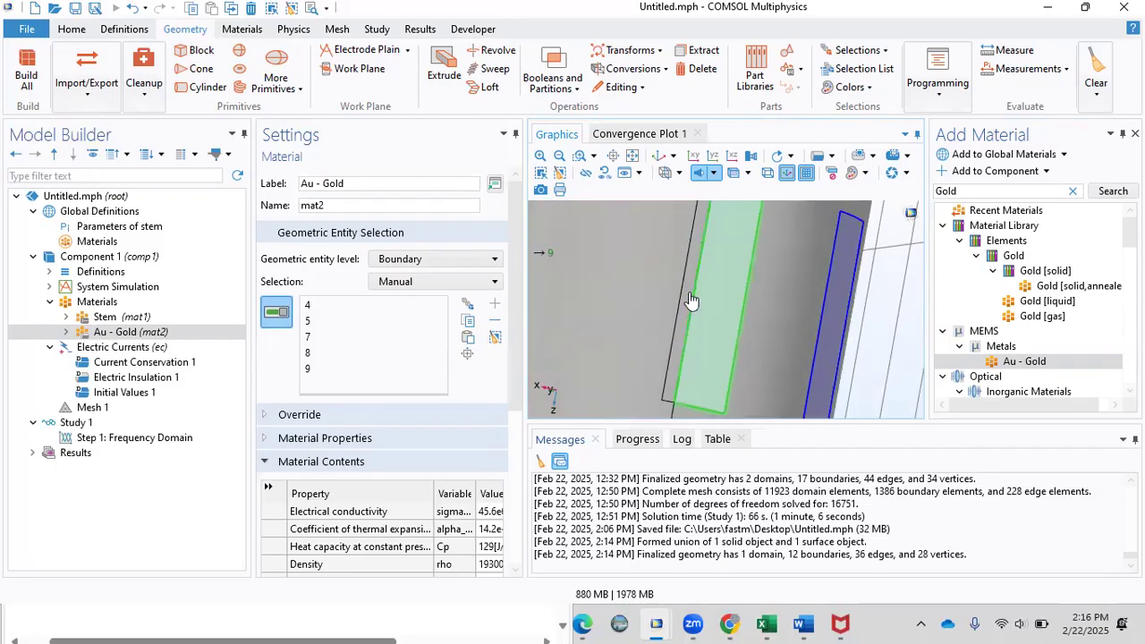
left_click(689, 297)
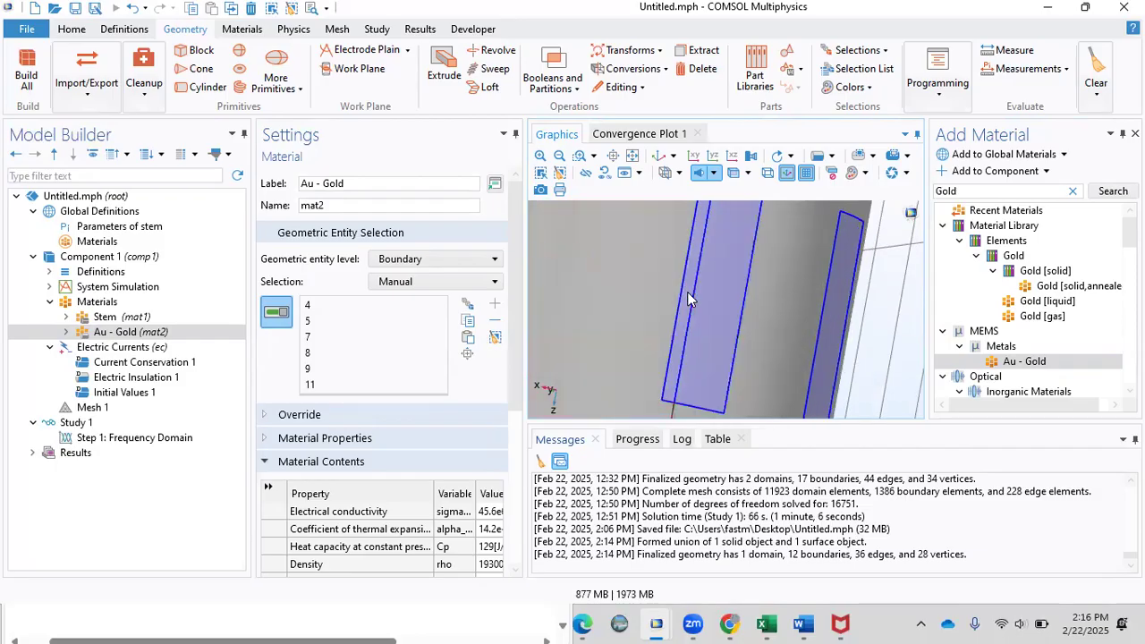
scroll(687, 292, "down", 2)
right_click_drag(673, 297, 728, 302)
left_click_drag(568, 270, 927, 337)
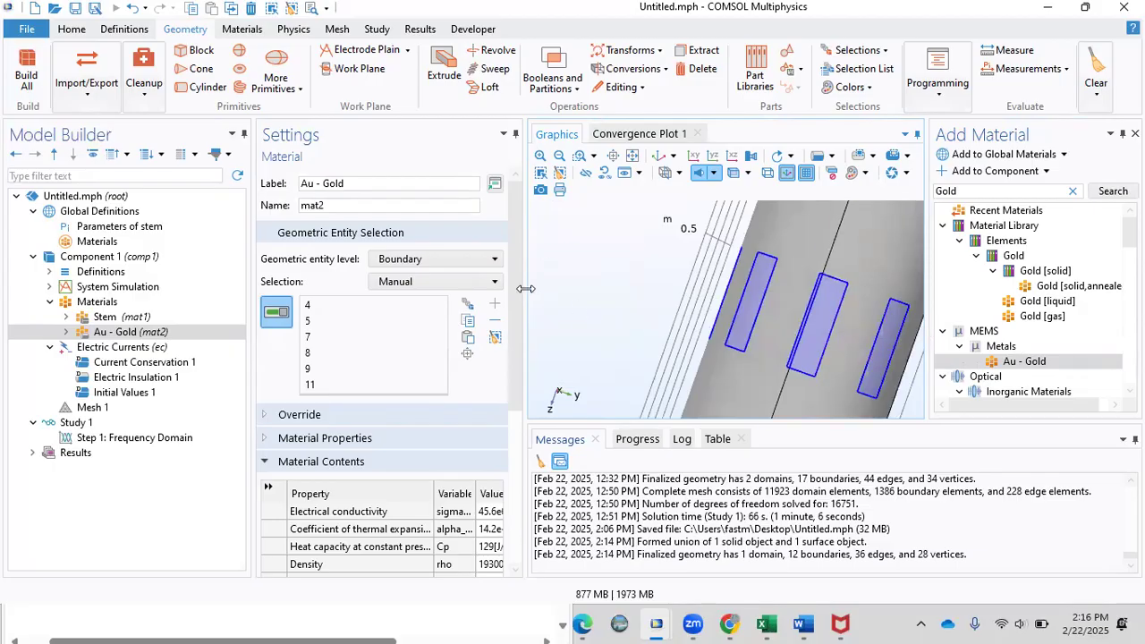
- Add the basic property Relative Permittivity to the gold material and set its value to 1
left_click_drag(518, 288, 502, 376)
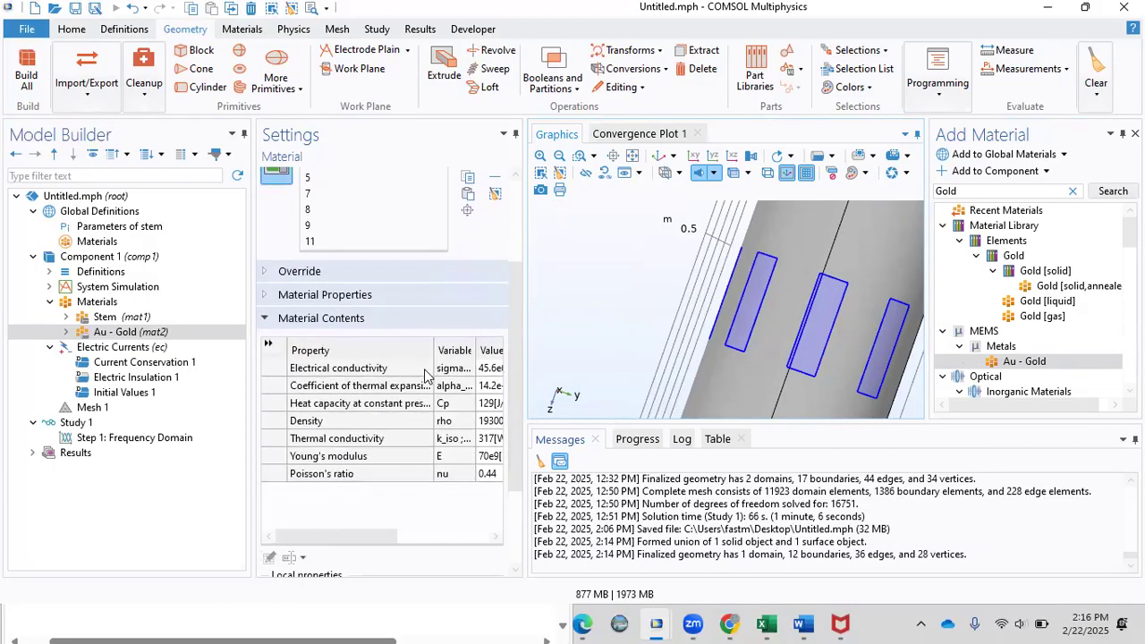
left_click(265, 295)
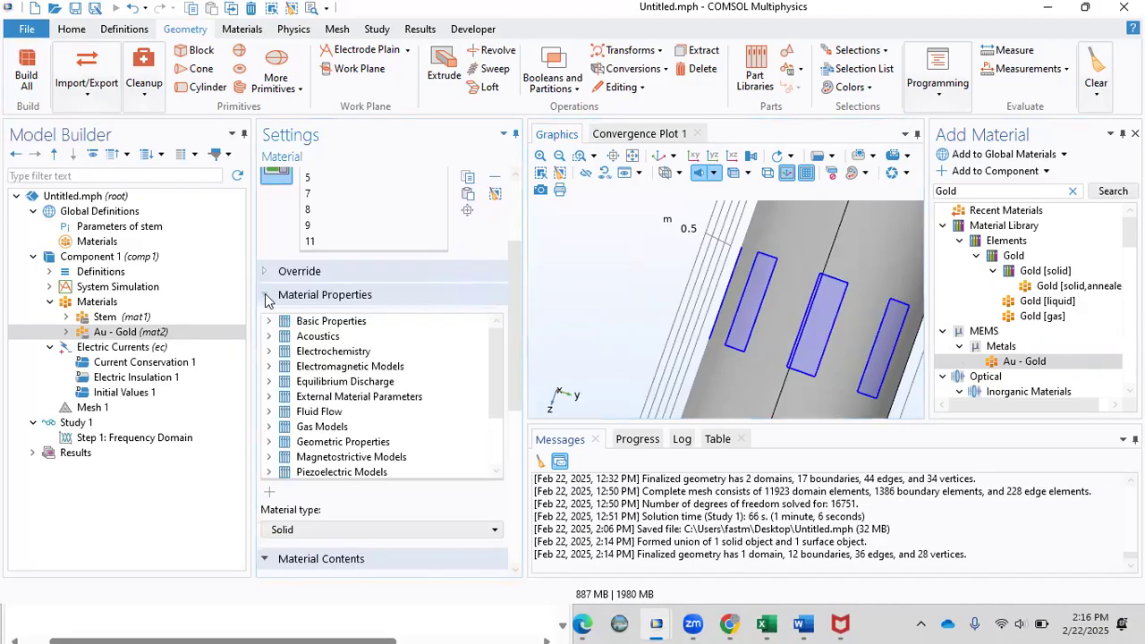
left_click(270, 322)
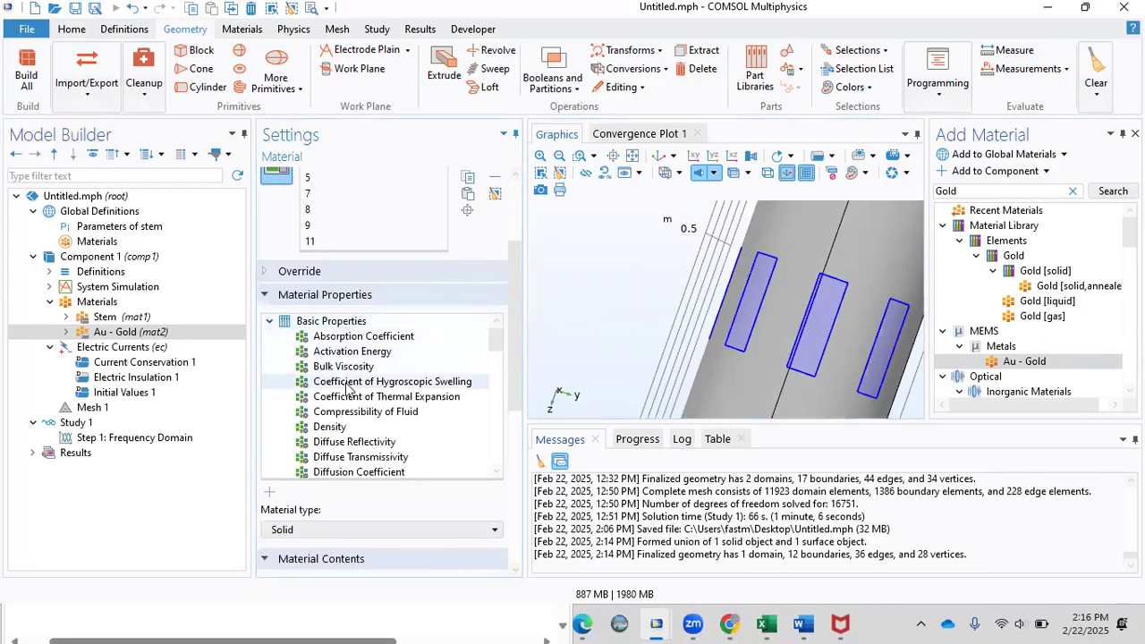
left_click_drag(497, 342, 496, 387)
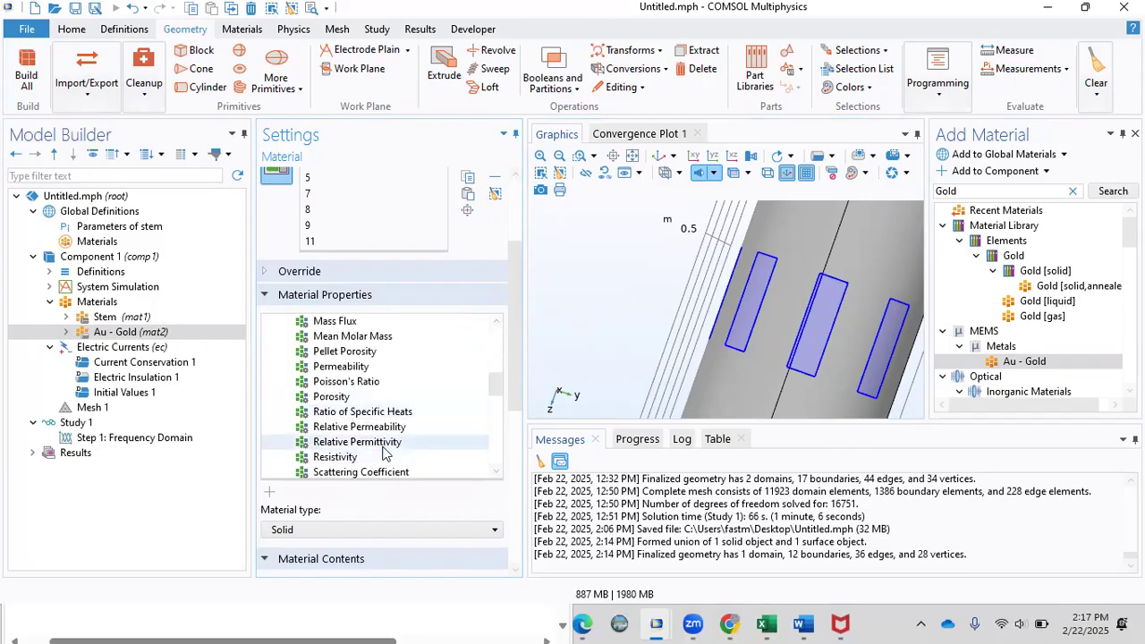
left_click(383, 445)
left_click_drag(519, 312, 494, 427)
left_click(488, 359)
type("1")
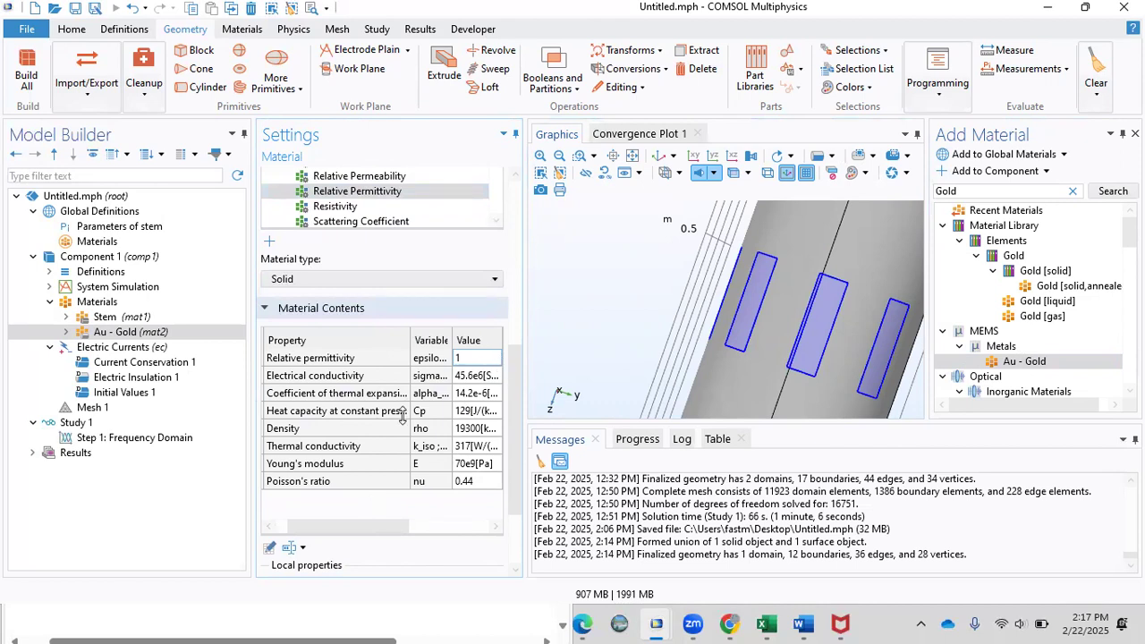
left_click_drag(366, 519, 319, 519)
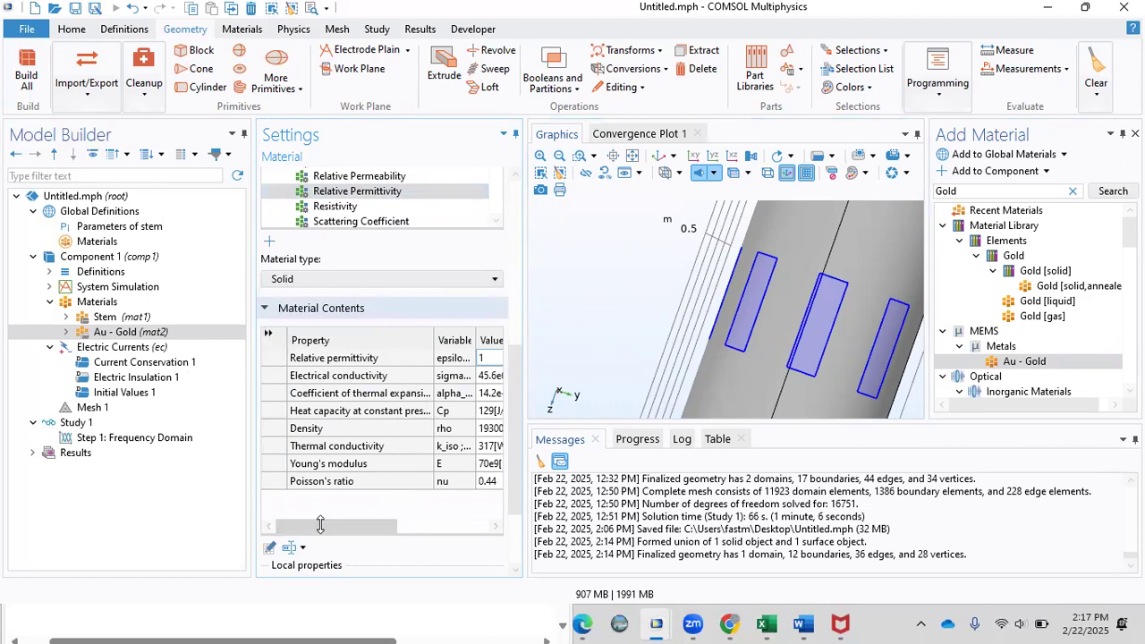
scroll(510, 421, "up", 1)
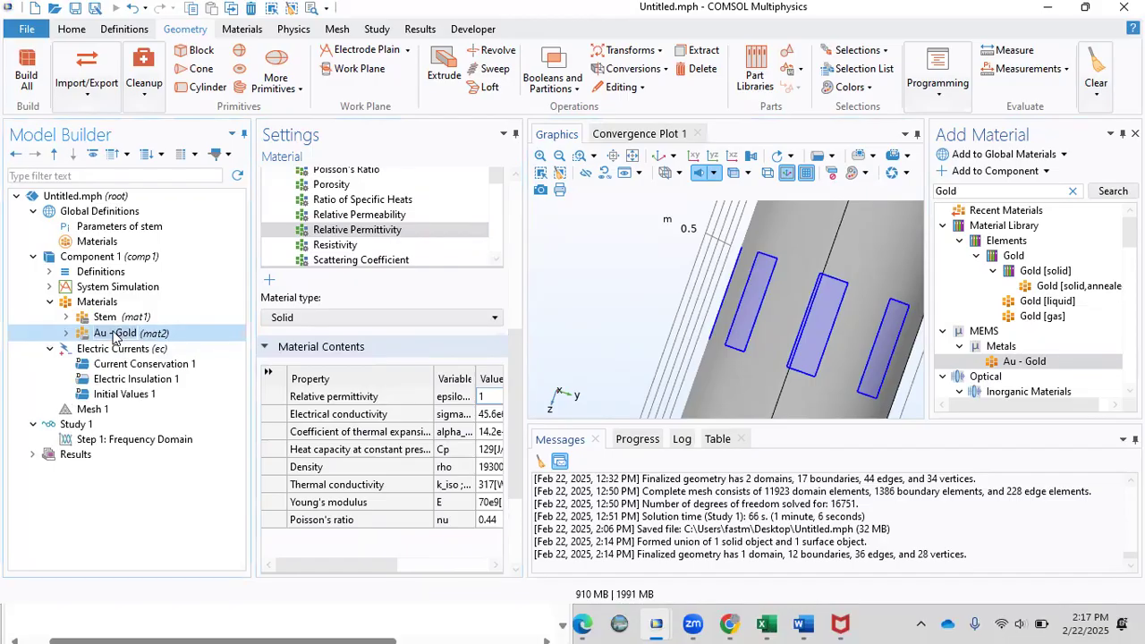
- Rename the gold material as Electrode Material and close the material library
key("F2")
type("Electrode Ma")
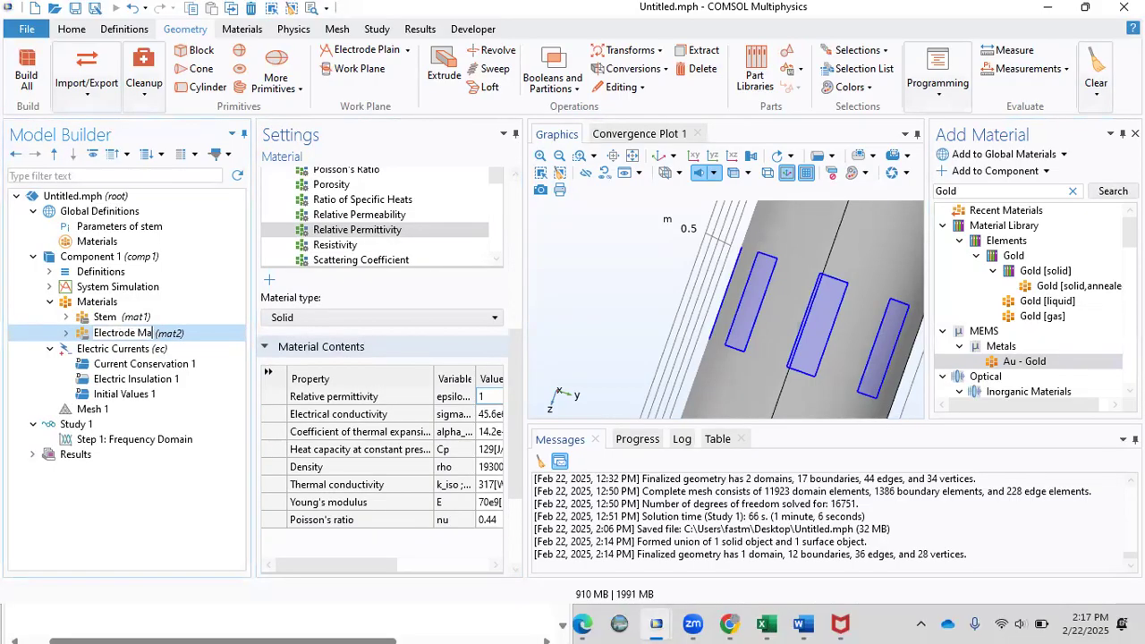
type("terial")
key("Return")
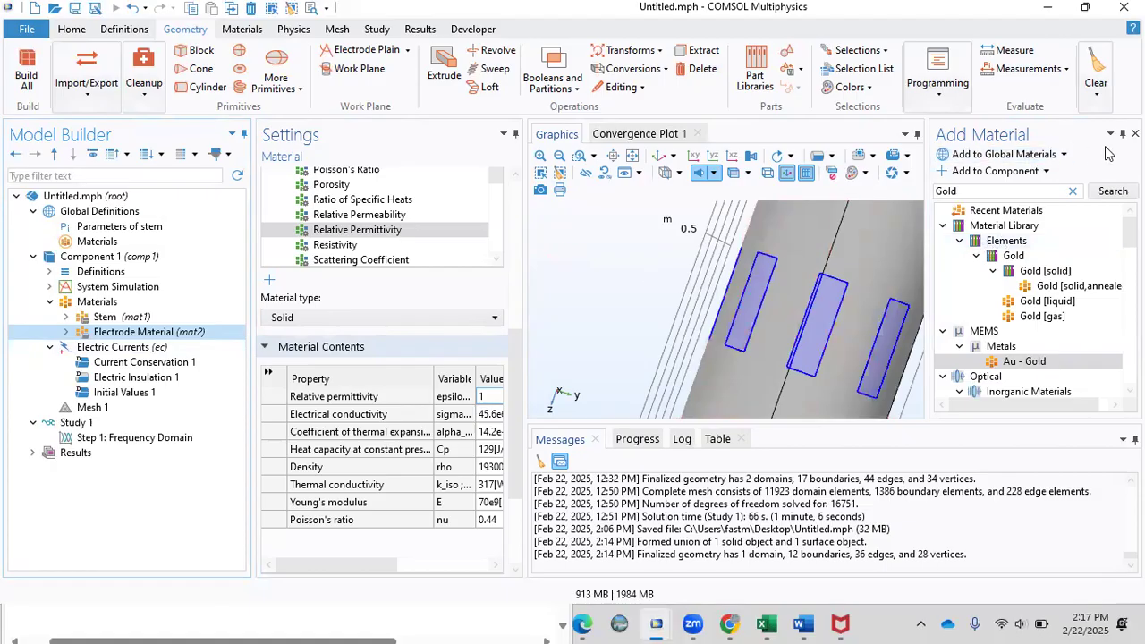
left_click(1136, 133)
- Add a second cylinder to the System Simulation geometry and label it Atmosphere
scroll(869, 302, "down", 6)
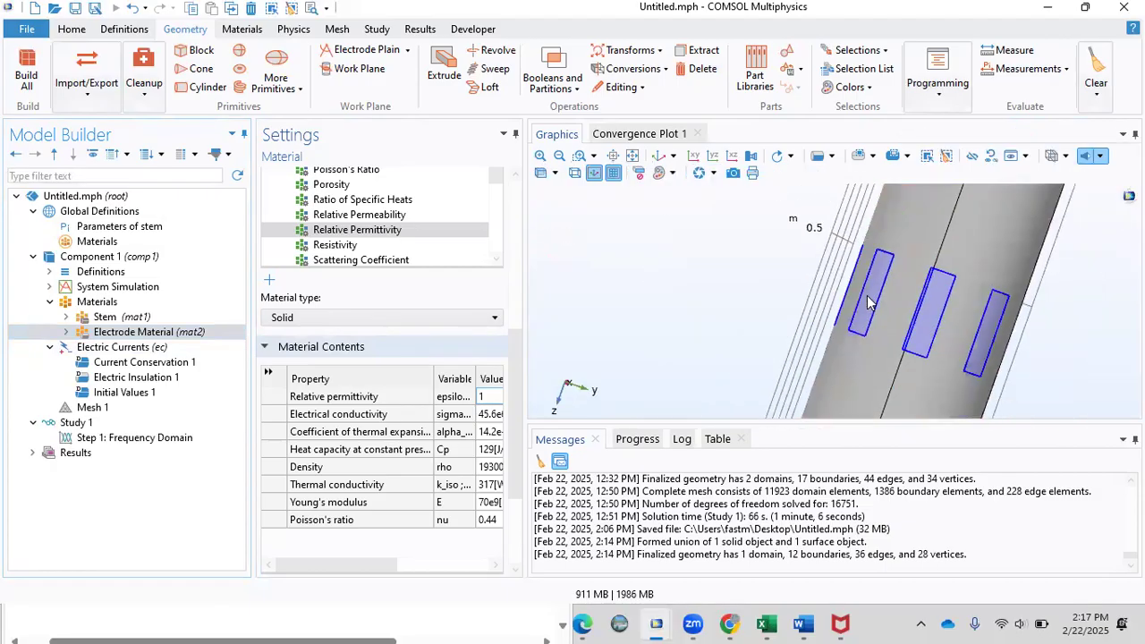
left_click_drag(685, 261, 728, 303)
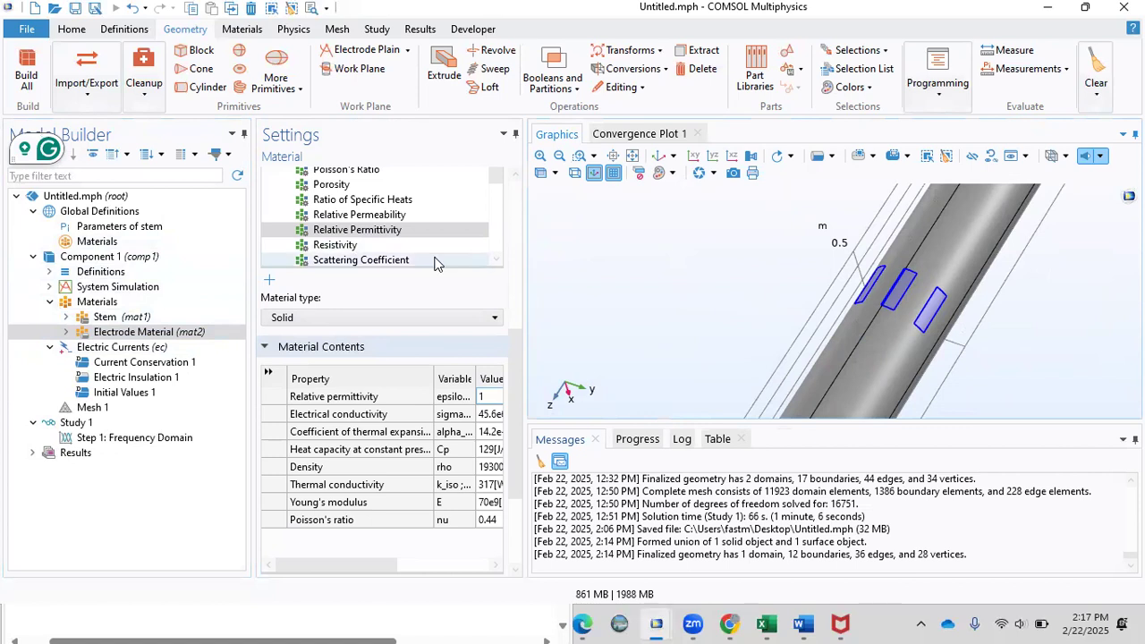
left_click(203, 88)
type("Atmosp")
key("BackSpace")
type("phere")
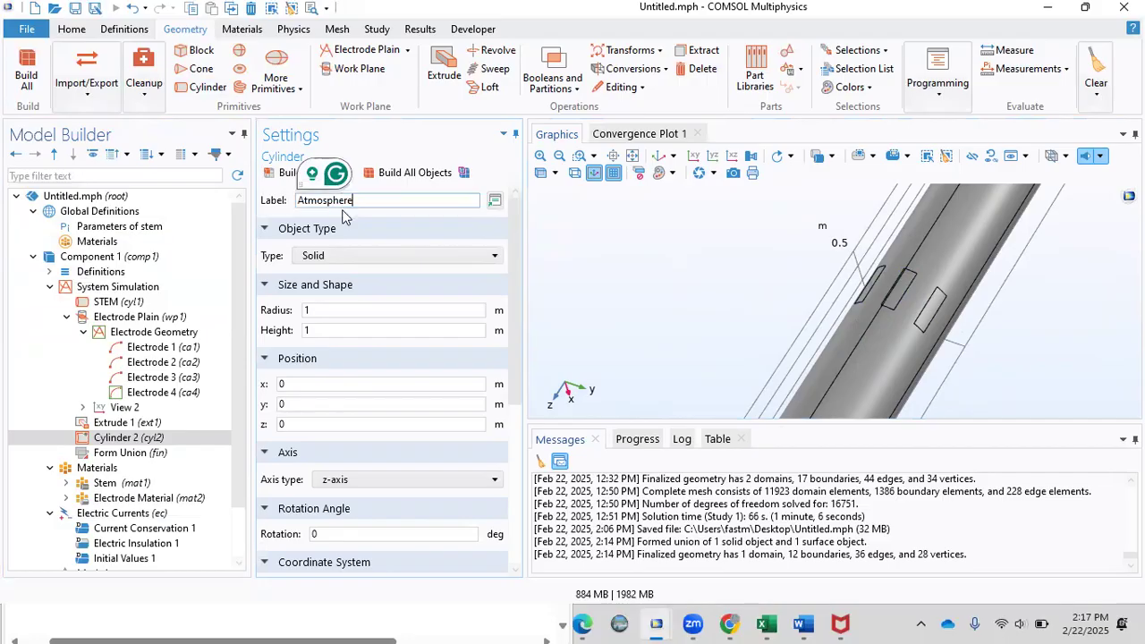
- Set the Atmosphere cylinder's radius to R+1
left_click(342, 310)
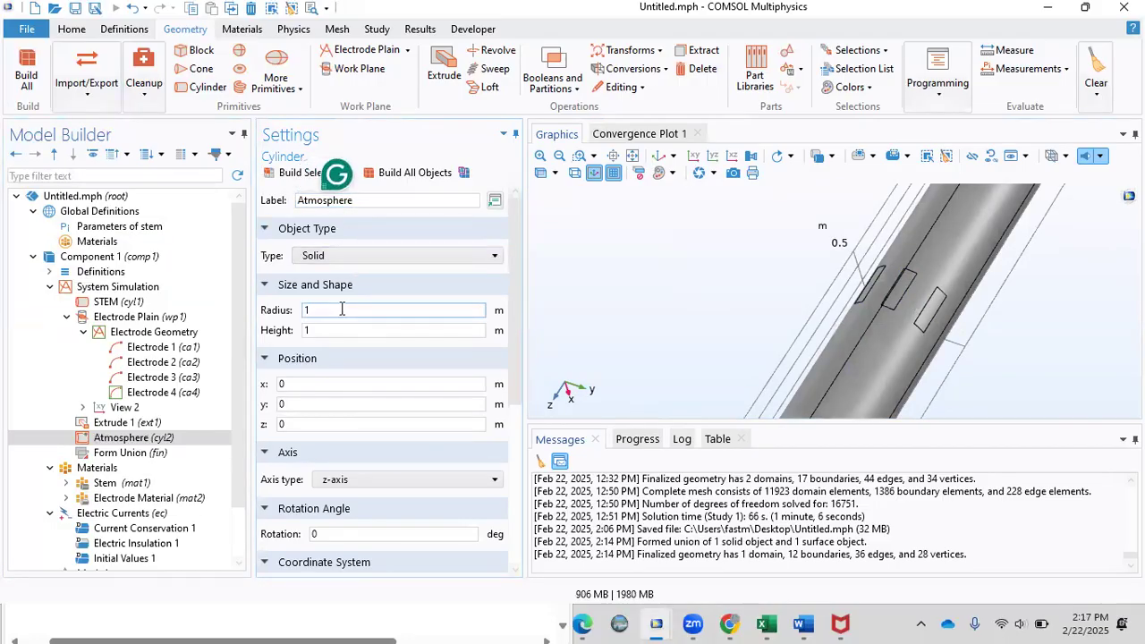
key("BackSpace")
type("R+1")
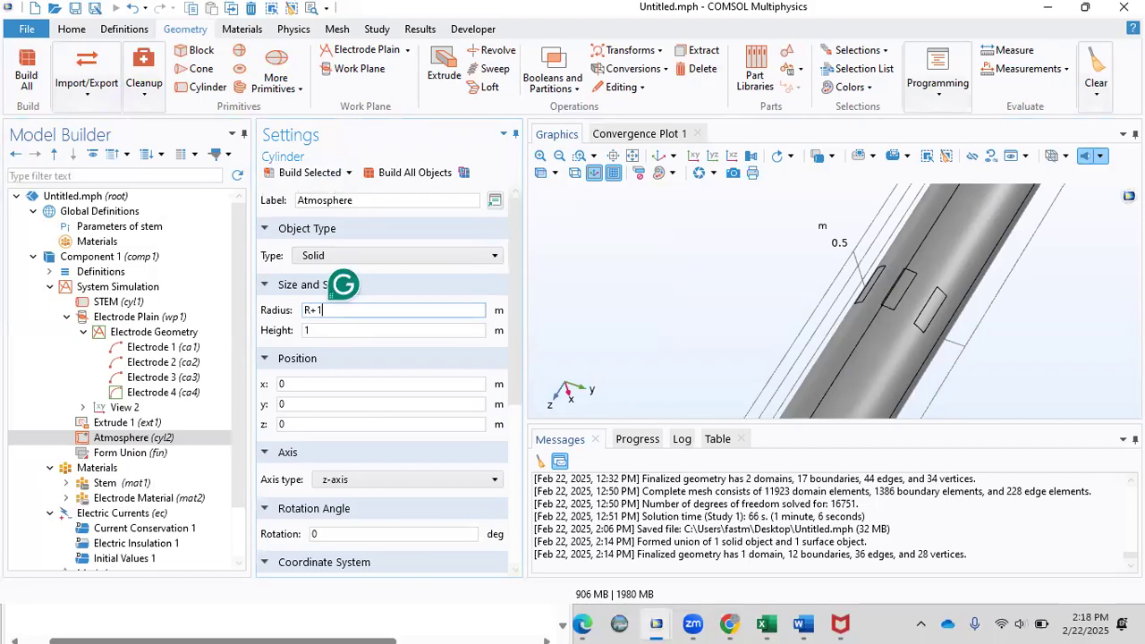
key("BackSpace")
type("0.")
key("BackSpace")
key("BackSpace")
key("BackSpace")
type("1")
key("Tab")
- Set the Atmosphere cylinder's height to H+1 and build all geometry objects
key("BackSpace")
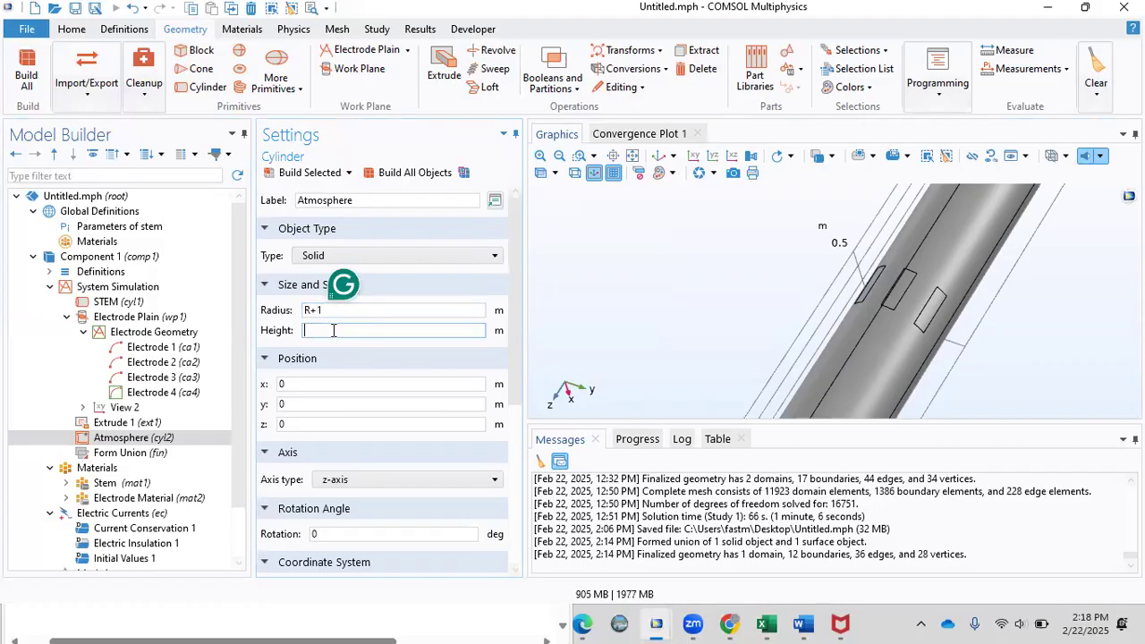
type("H+1")
left_click(407, 171)
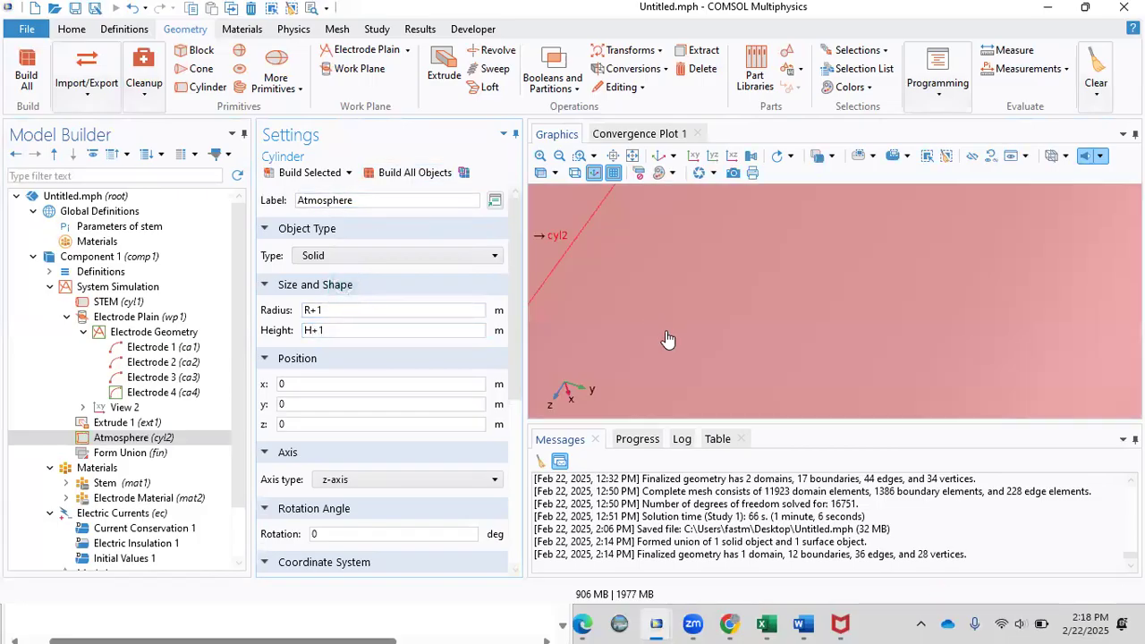
left_click_drag(850, 346, 699, 372)
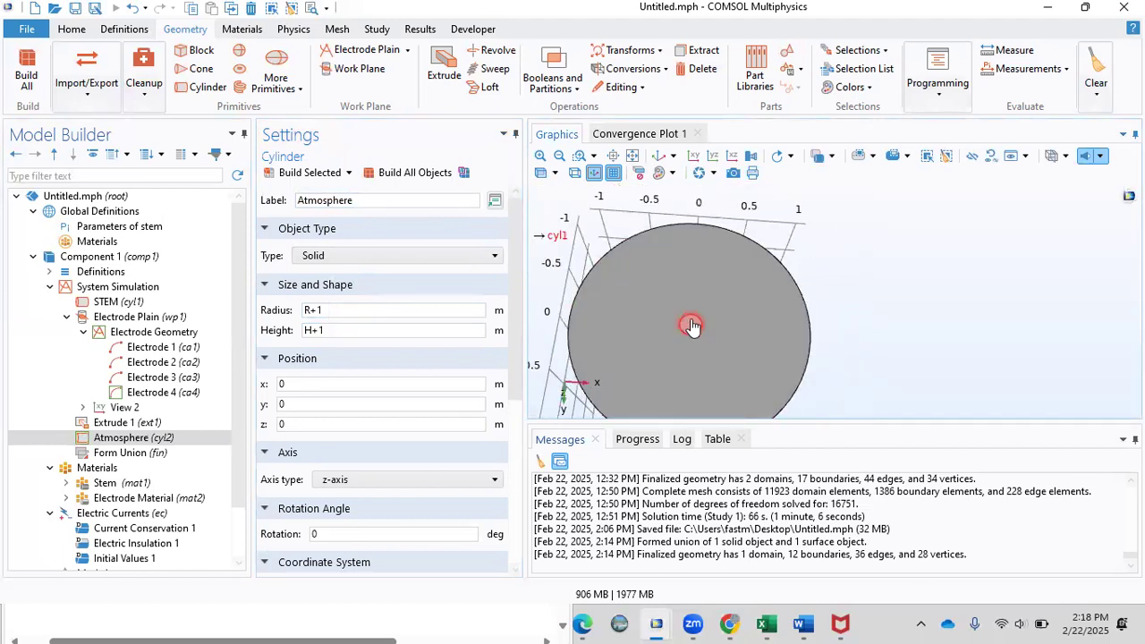
- Set the Atmosphere cylinder's radius to R+0.5 and build all geometry objects
mouse_move(870, 284)
left_mouse_down()
mouse_move(836, 242)
mouse_move(878, 299)
left_mouse_up()
left_click(404, 311)
key("BackSpace")
type("0.5")
left_click(394, 331)
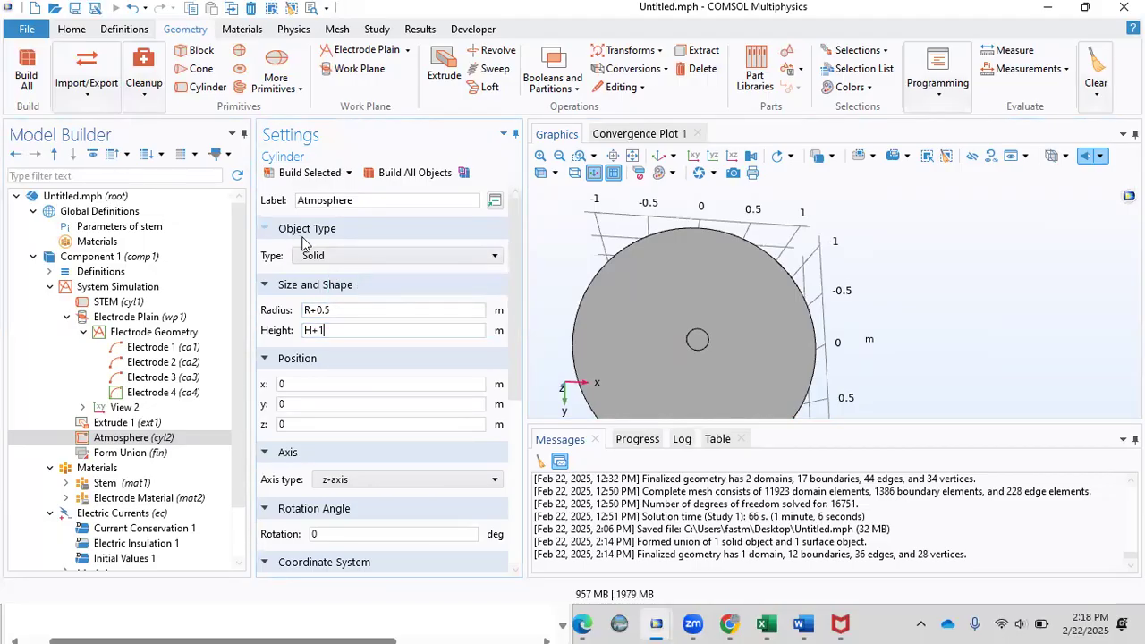
left_click(414, 173)
- Set the Atmosphere cylinder's radius to R+0.3 and rebuild all geometry objects
mouse_move(568, 296)
left_mouse_down()
mouse_move(638, 293)
mouse_move(559, 315)
left_mouse_up()
left_click(417, 313)
key("BackSpace")
type("3")
left_click(410, 330)
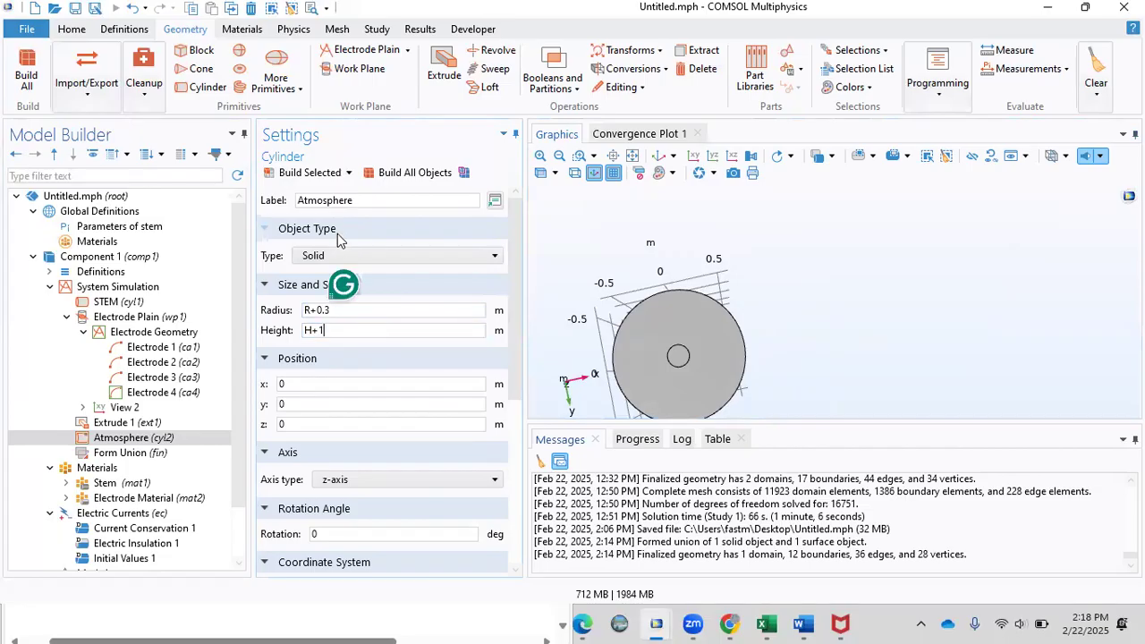
left_click(393, 173)
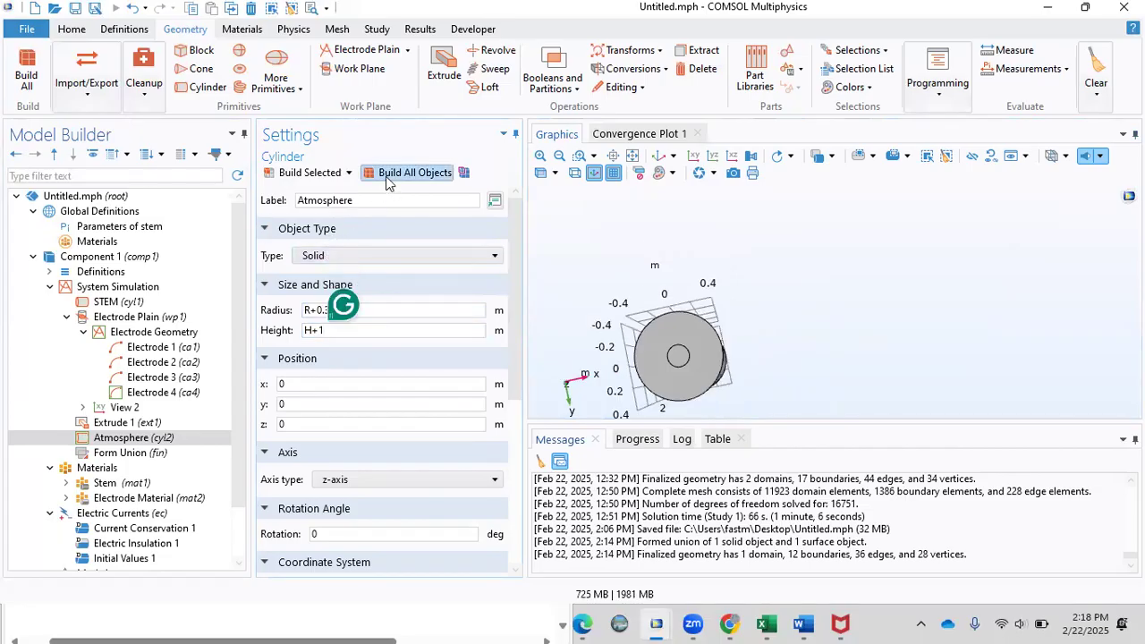
left_click_drag(771, 317, 990, 299)
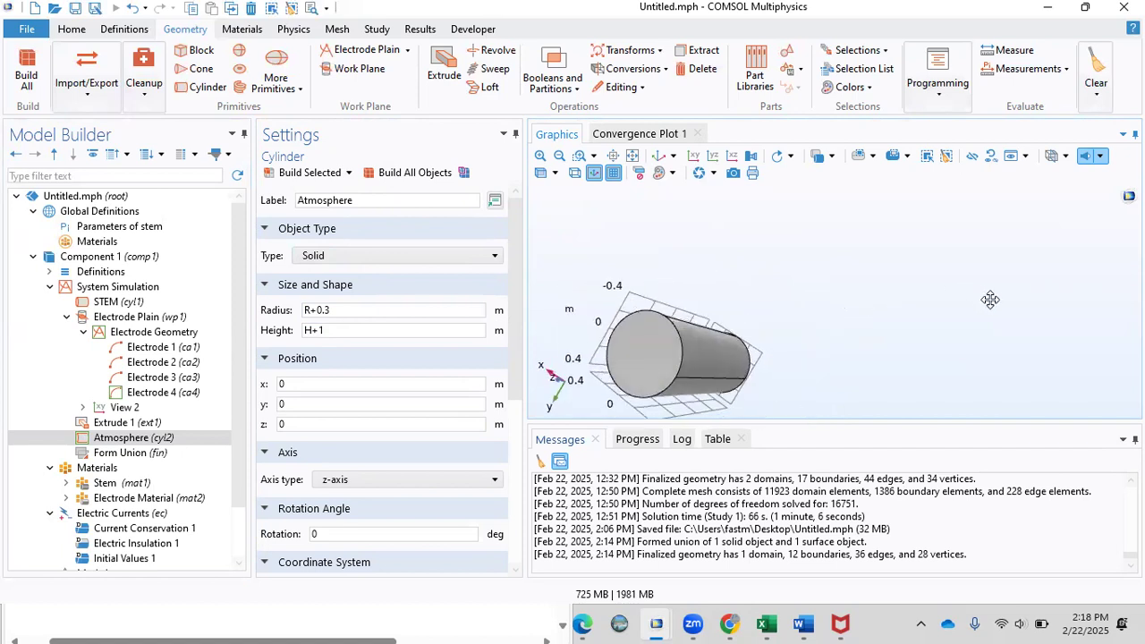
left_click(138, 440)
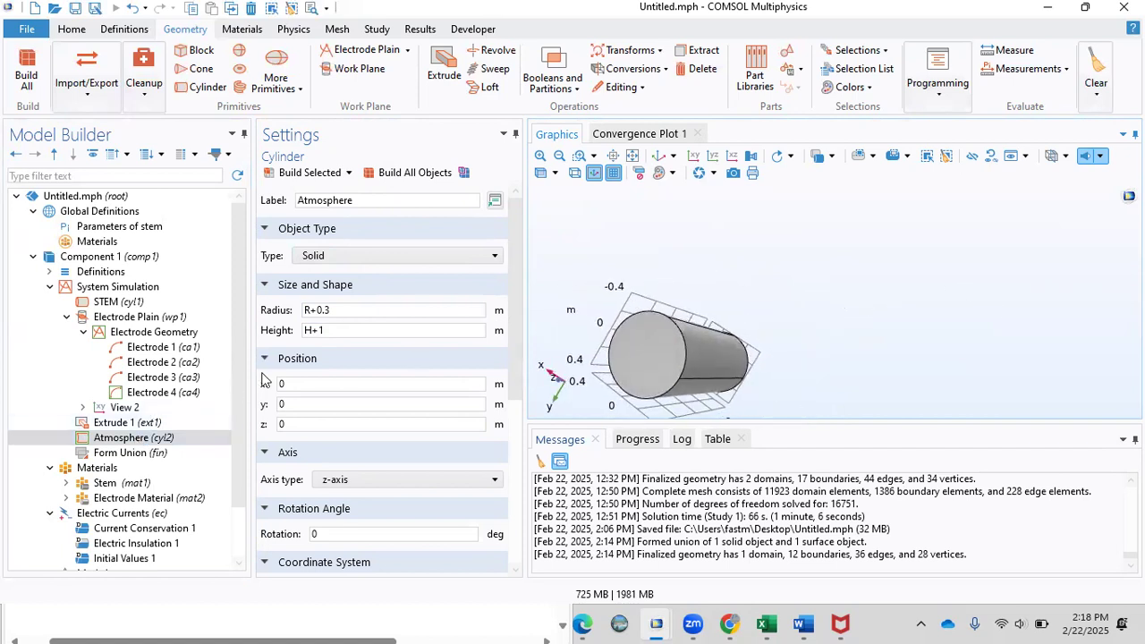
- Add a blank material to Component 1, label it Air, and assign it to the atmosphere domain
scroll(248, 409, "down", 1)
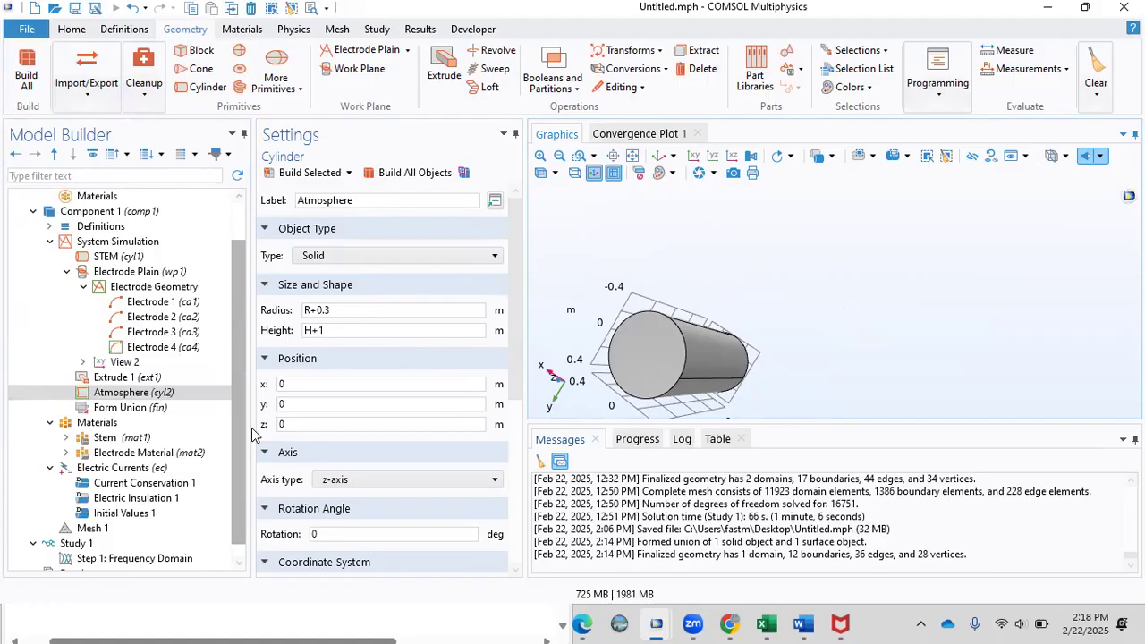
scroll(251, 432, "down", 1)
left_click(100, 409)
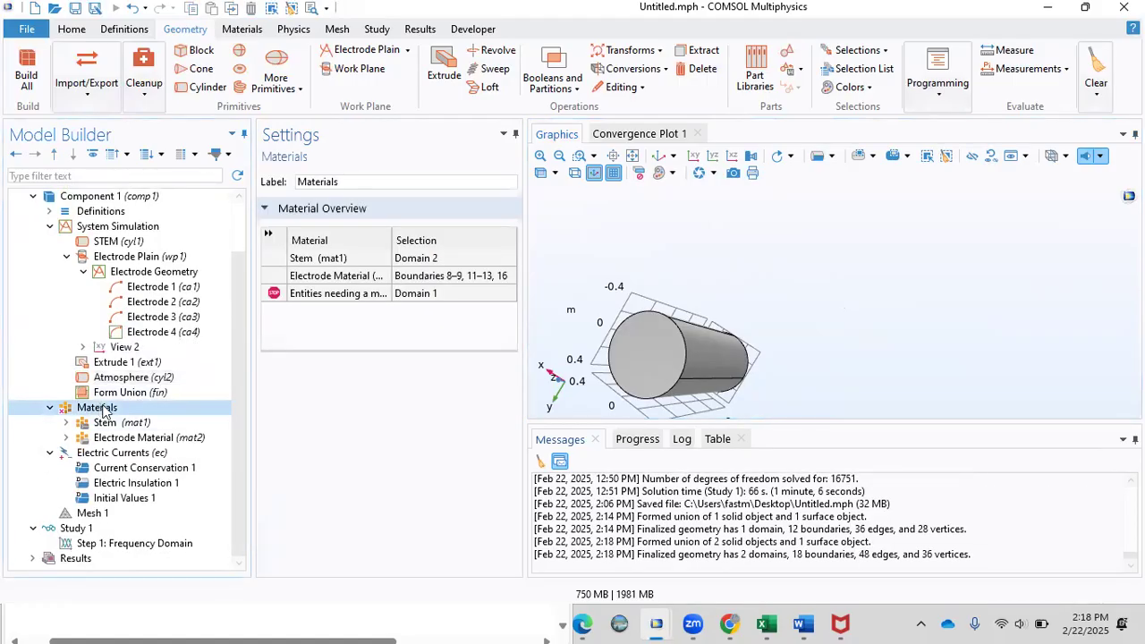
right_click(103, 411)
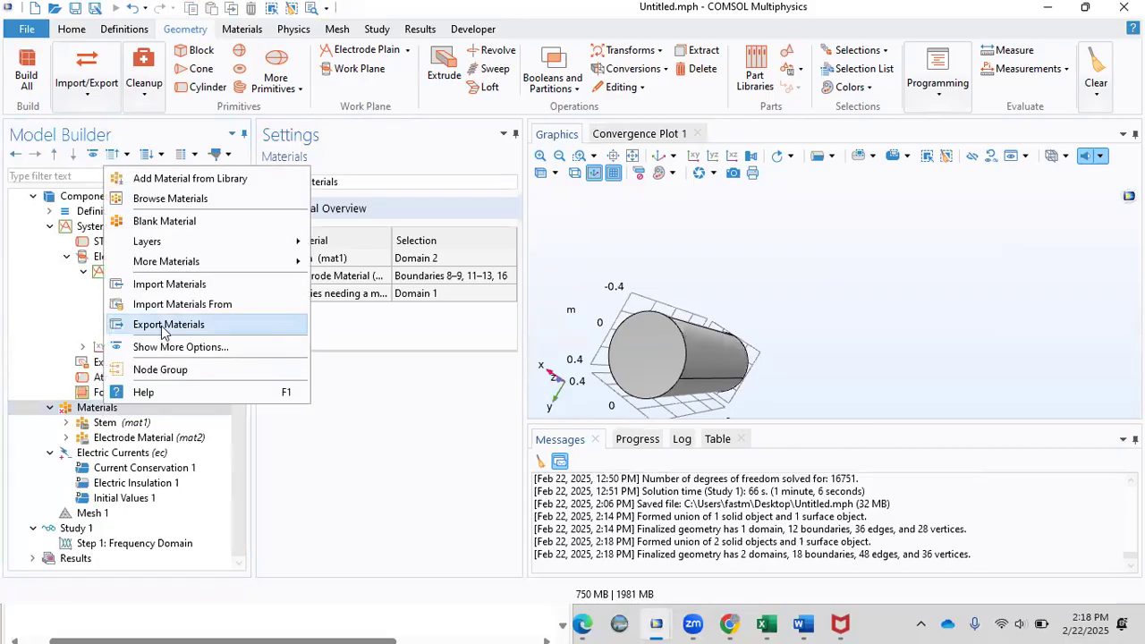
left_click(149, 224)
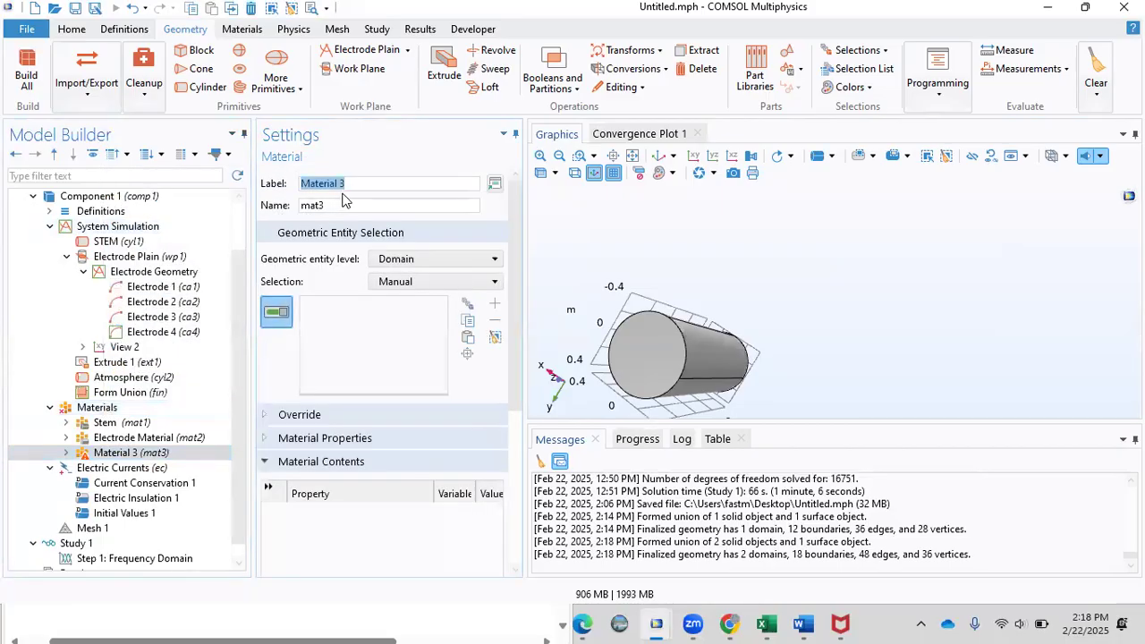
type("Air")
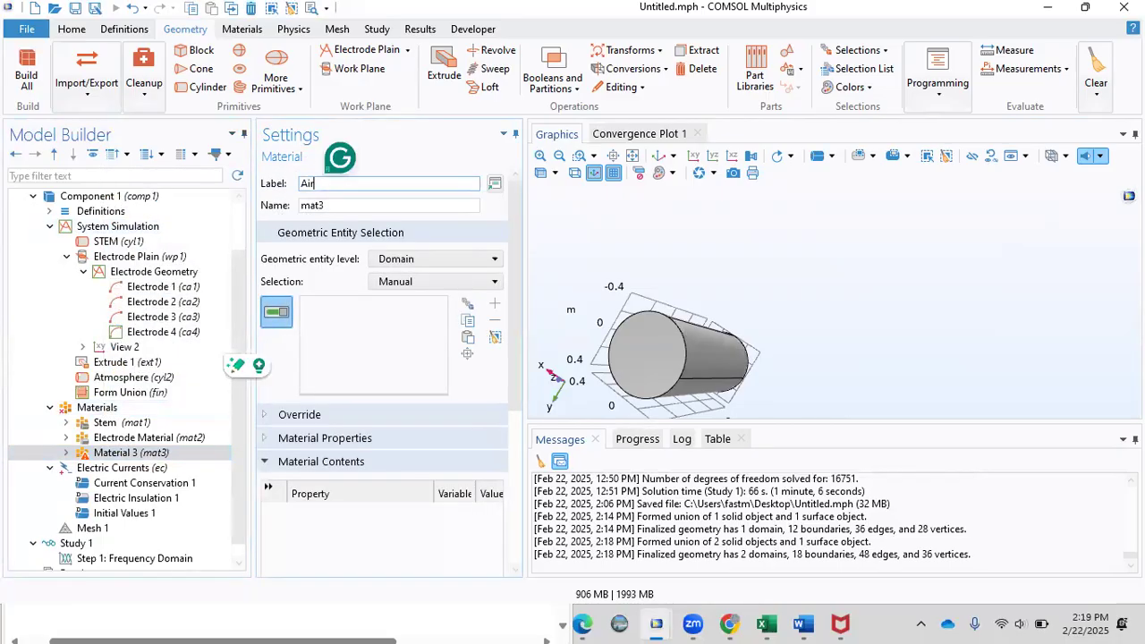
left_click_drag(630, 250, 788, 257)
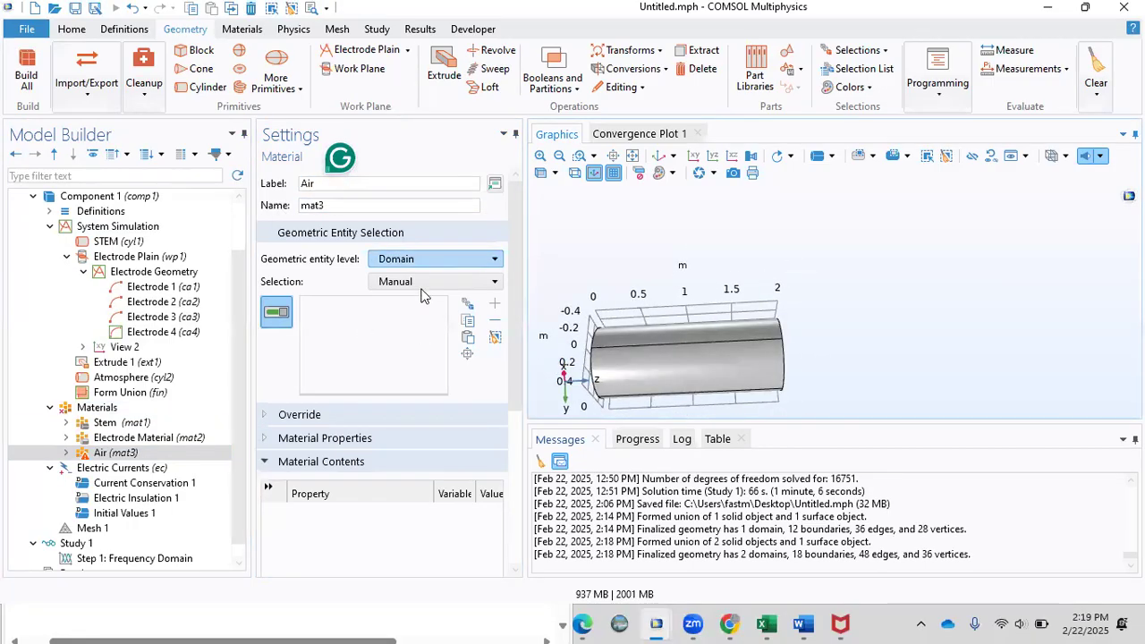
left_click(631, 360)
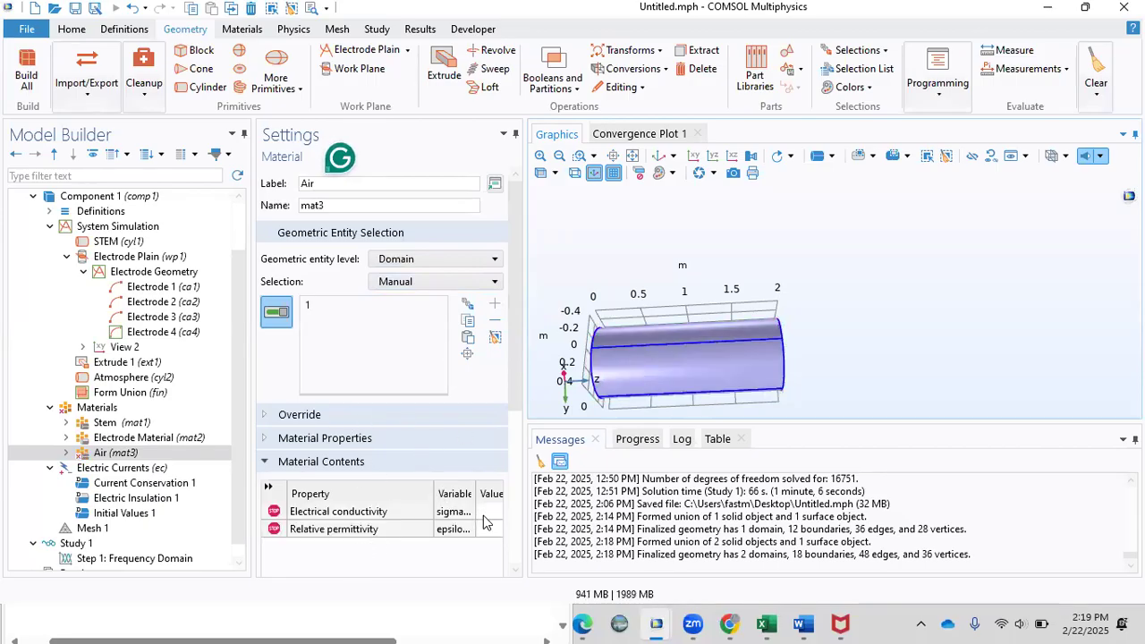
- Set Air's electrical conductivity to a near-zero decimal and its relative permittivity to 1.006
left_click_drag(515, 391, 518, 427)
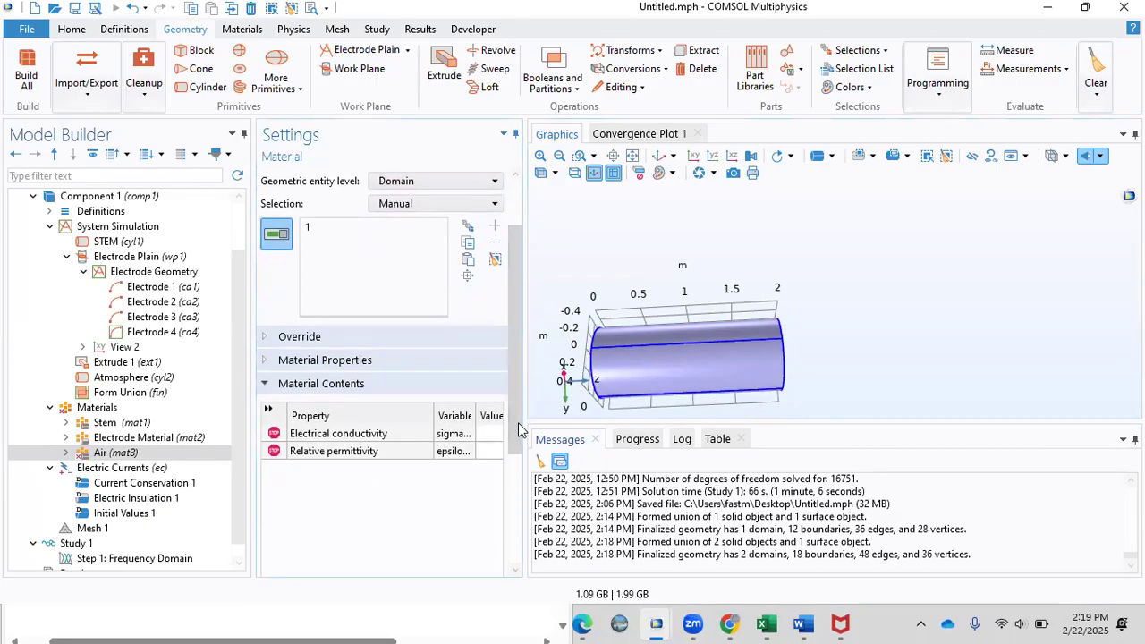
left_click(485, 435)
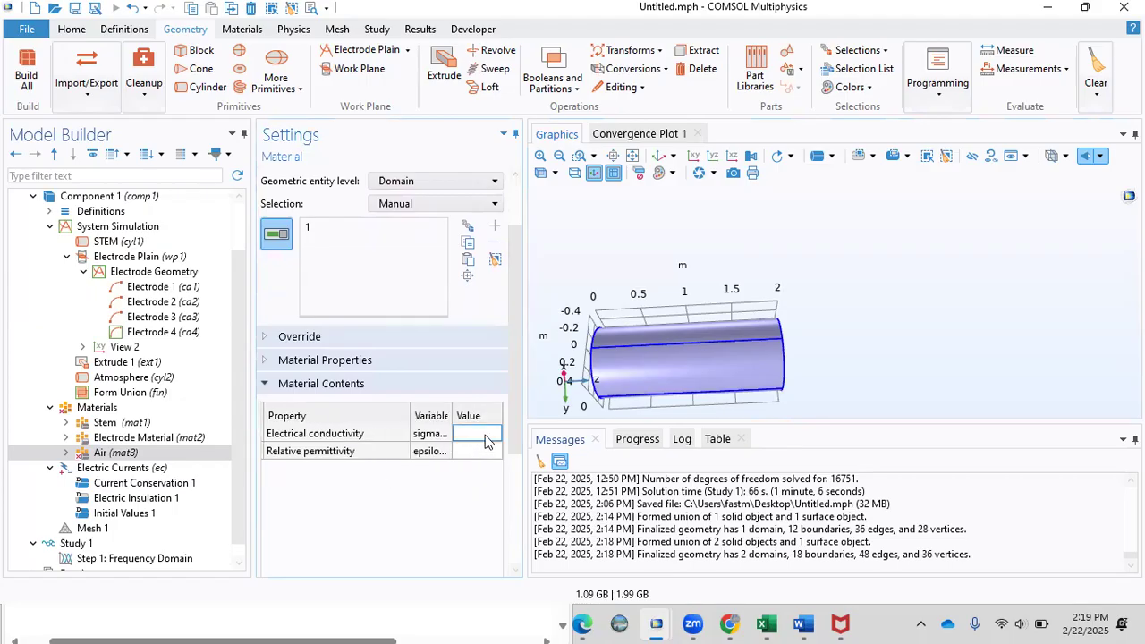
type("0.")
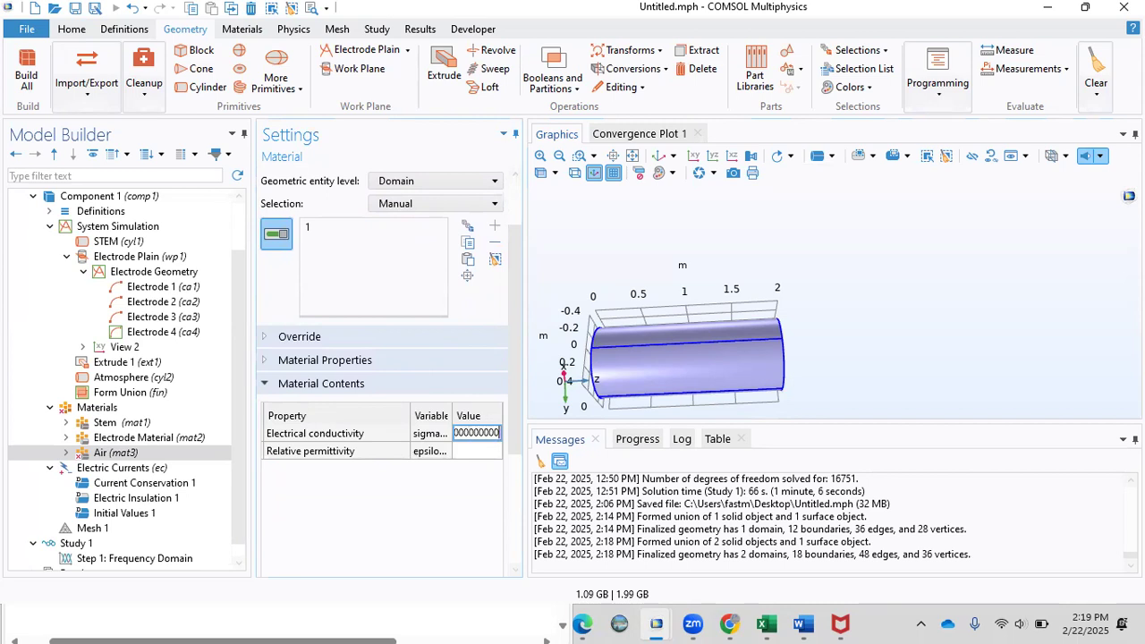
left_click(477, 451)
type("1.006")
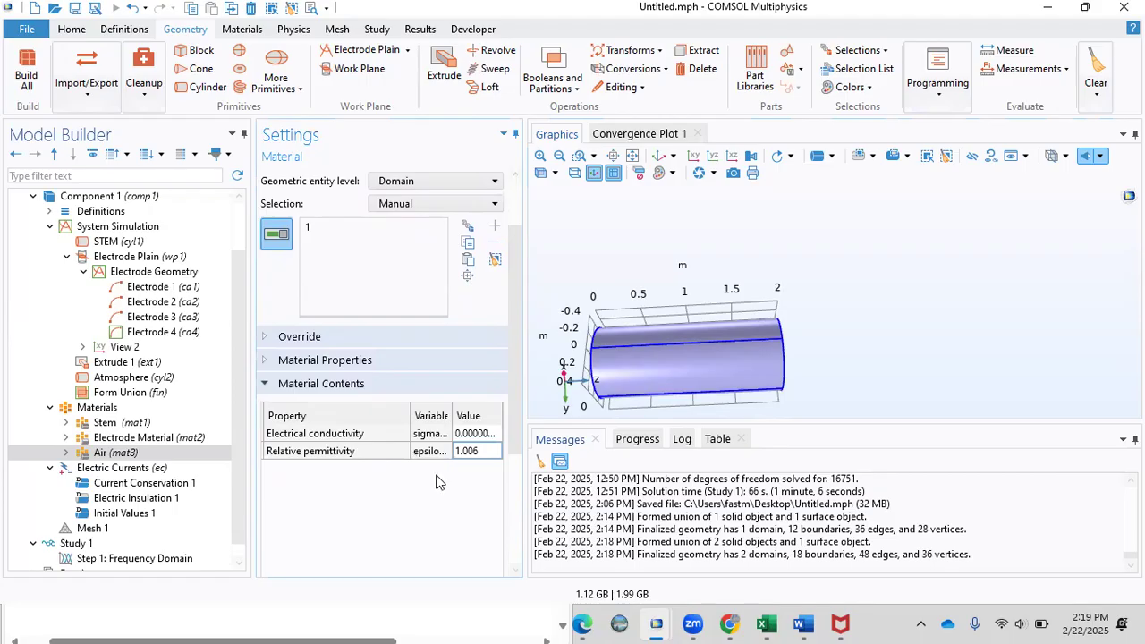
left_click(114, 437)
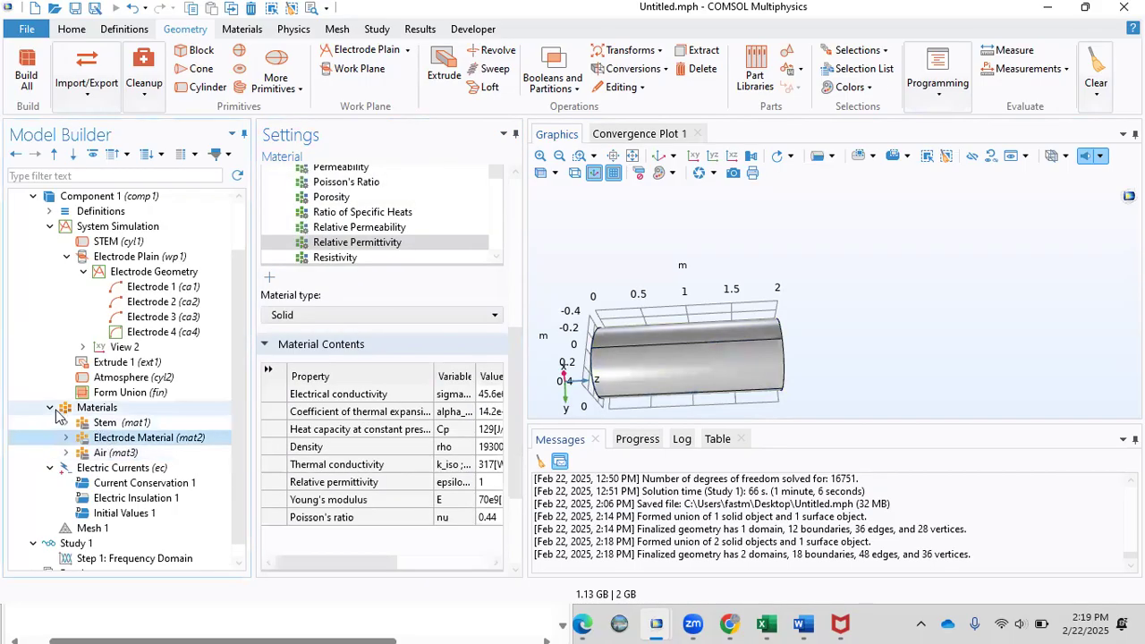
left_click(51, 408)
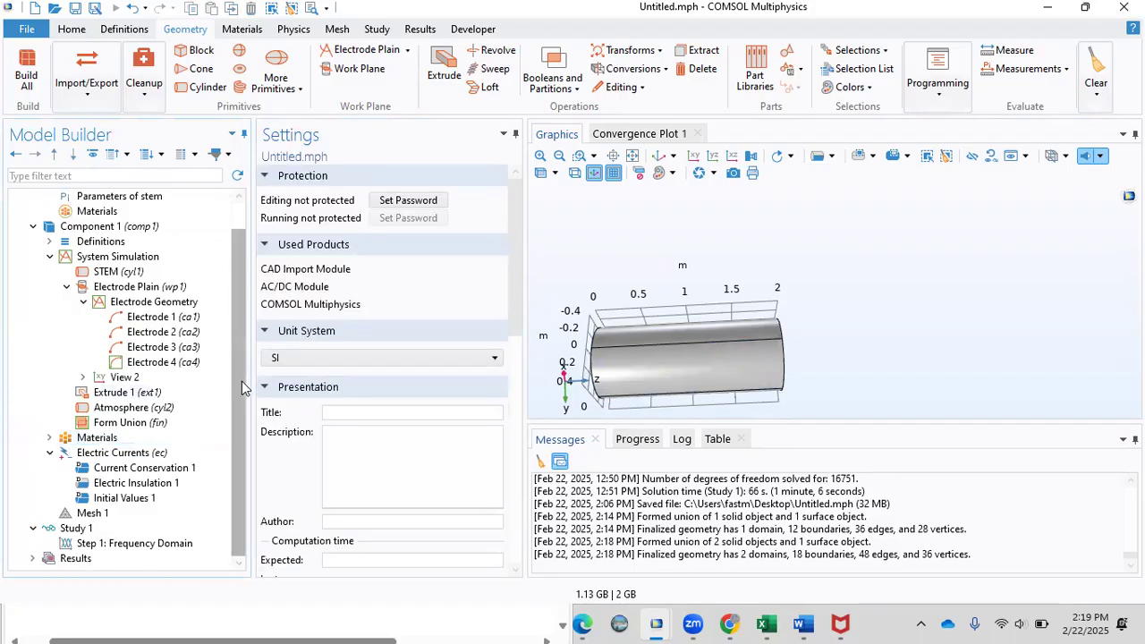
left_click_drag(610, 271, 763, 258)
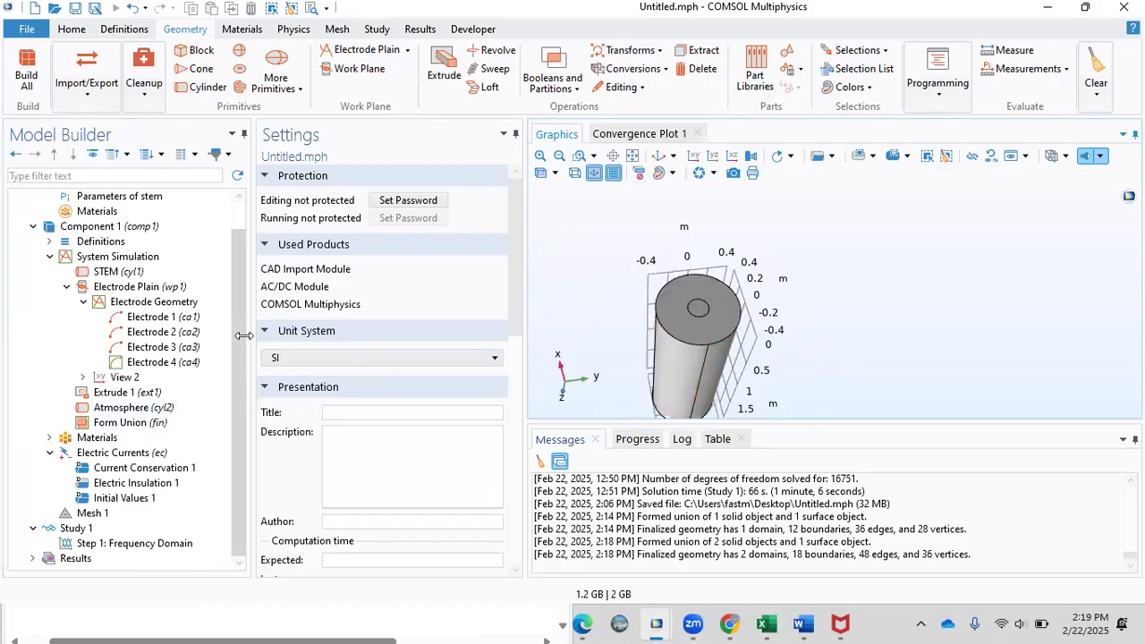
- Add an explicit selection to the component's definitions and rename it Air Colour
scroll(241, 310, "up", 2)
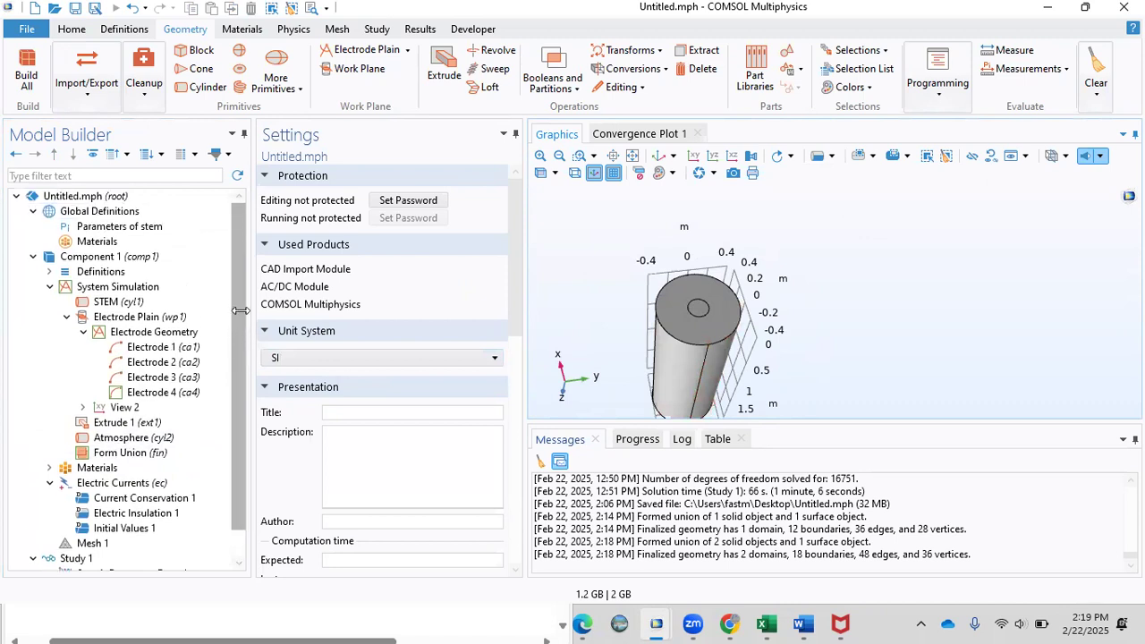
left_click(104, 271)
right_click(108, 269)
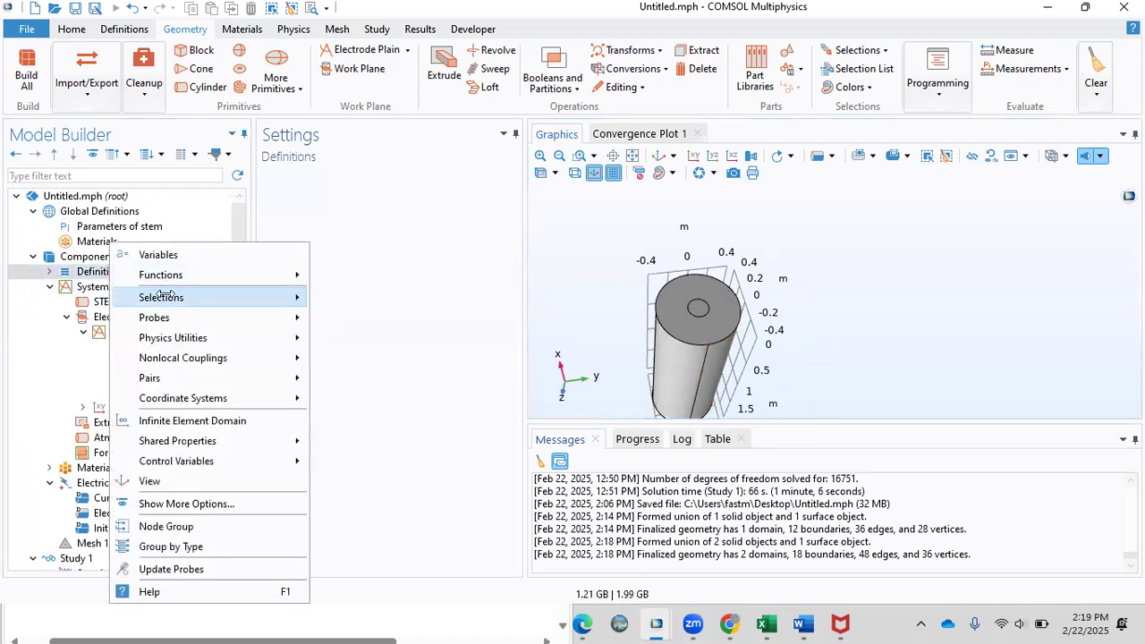
mouse_move(162, 296)
left_click(338, 297)
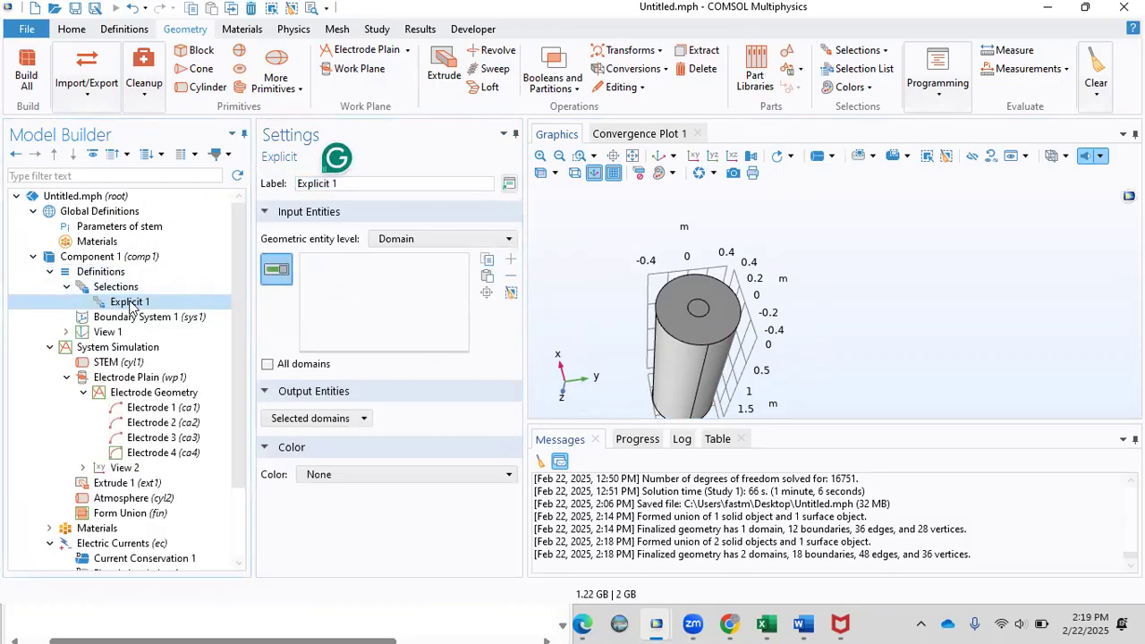
key("F2")
type("Air Colour")
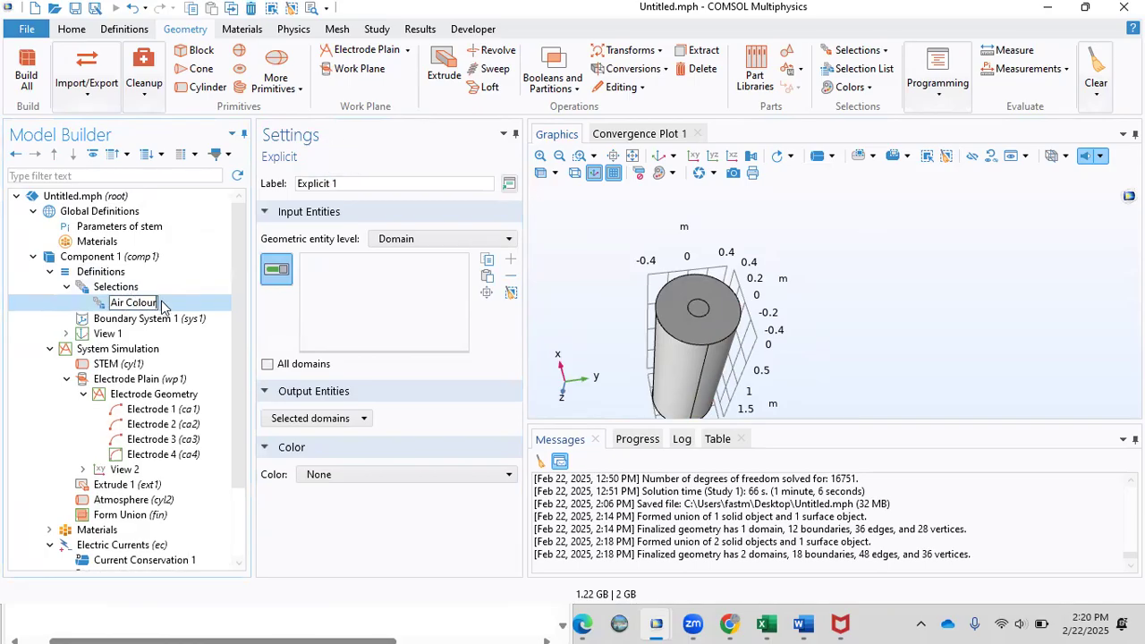
key("Return")
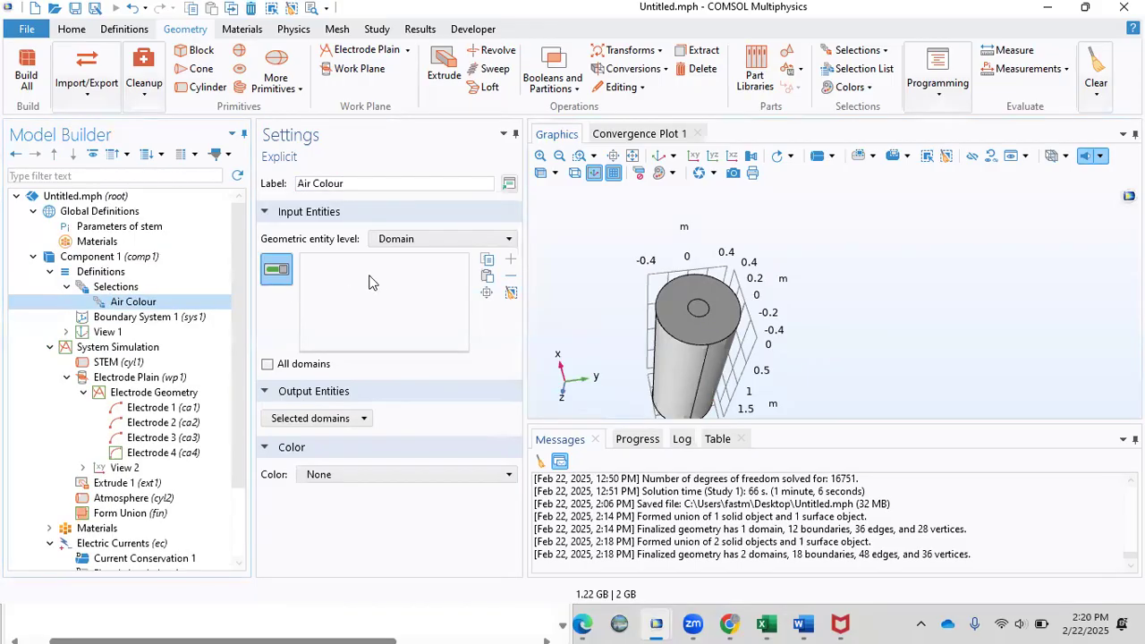
- Assign the outer atmosphere domain to the Air Colour selection and give it the turquoise theme color
left_click(677, 372)
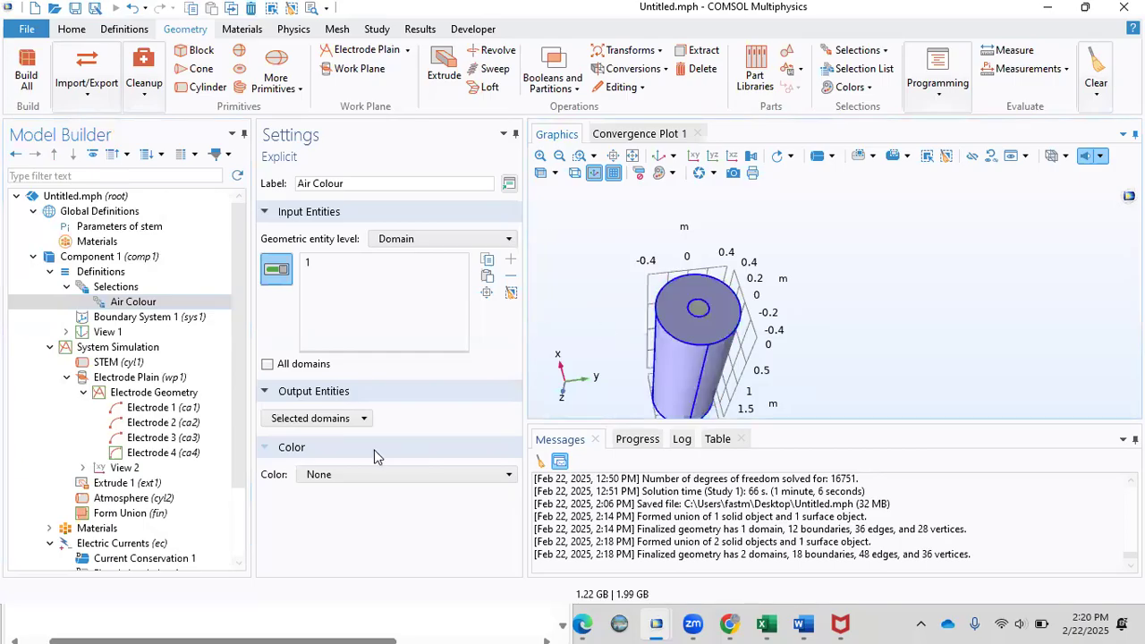
left_click(352, 471)
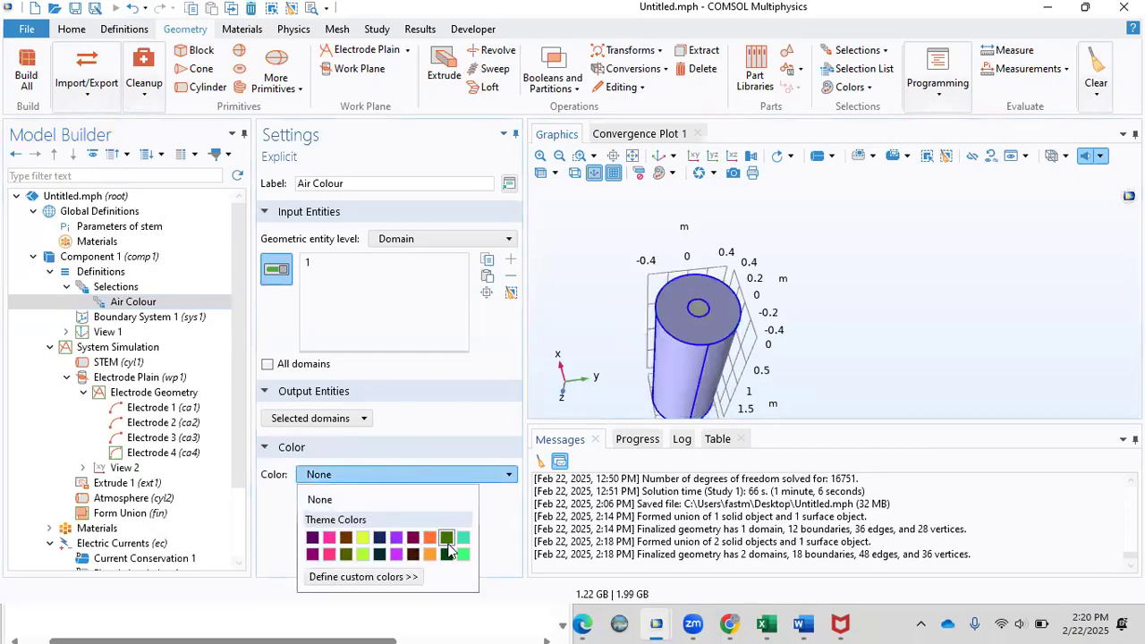
left_click(464, 538)
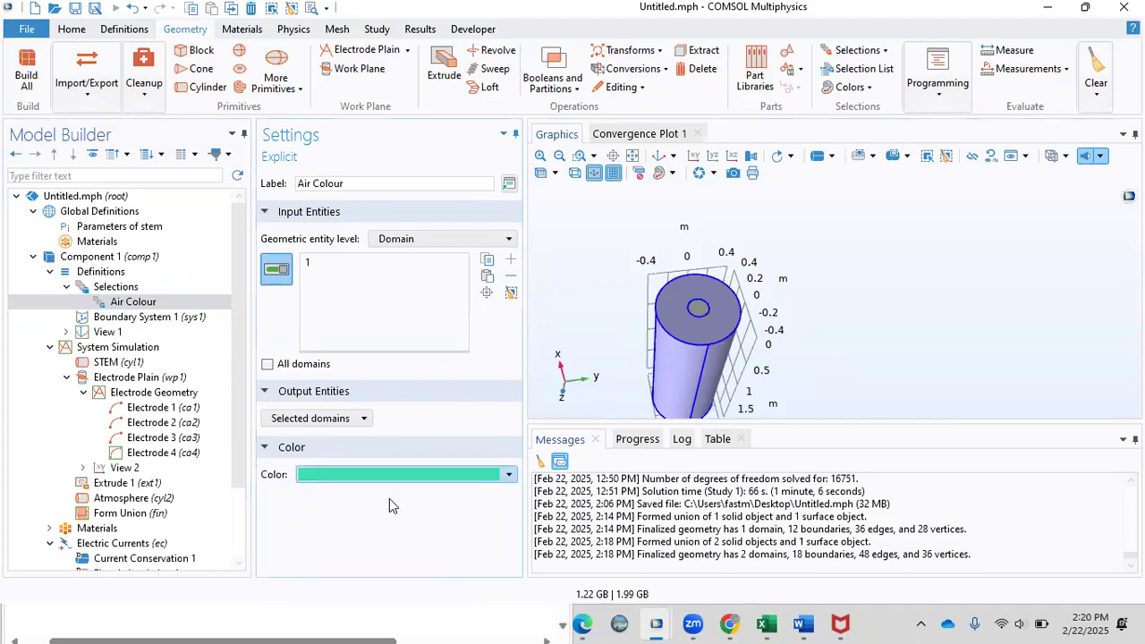
left_click(116, 273)
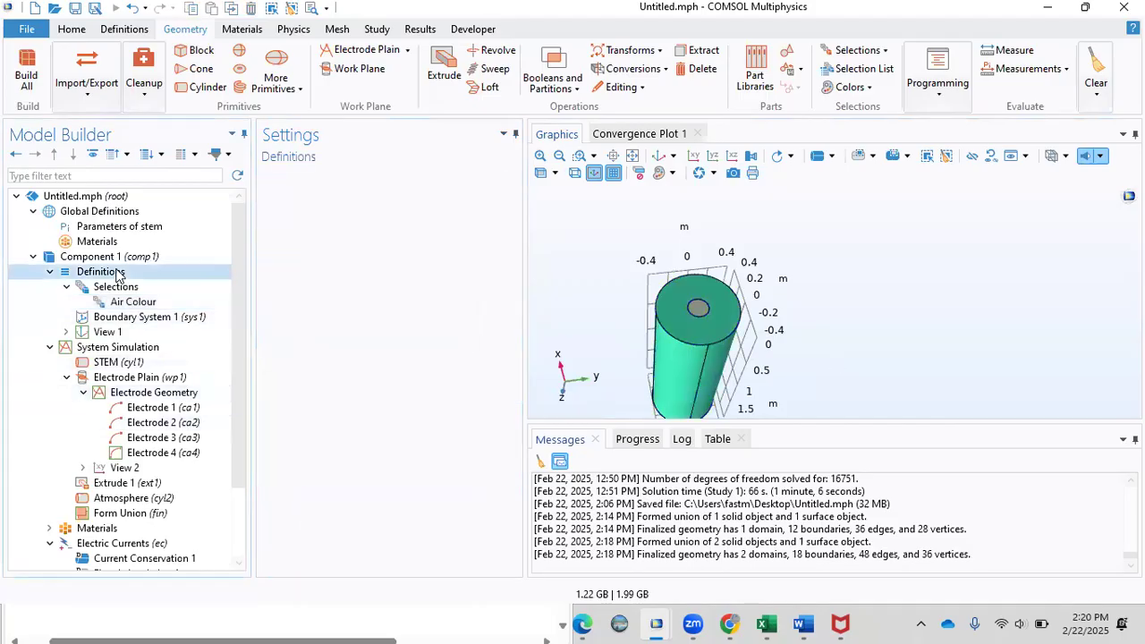
- Fit the whole model in the graphics view and reset hiding by deleting all hide nodes
left_click_drag(638, 316, 590, 279)
left_click(633, 156)
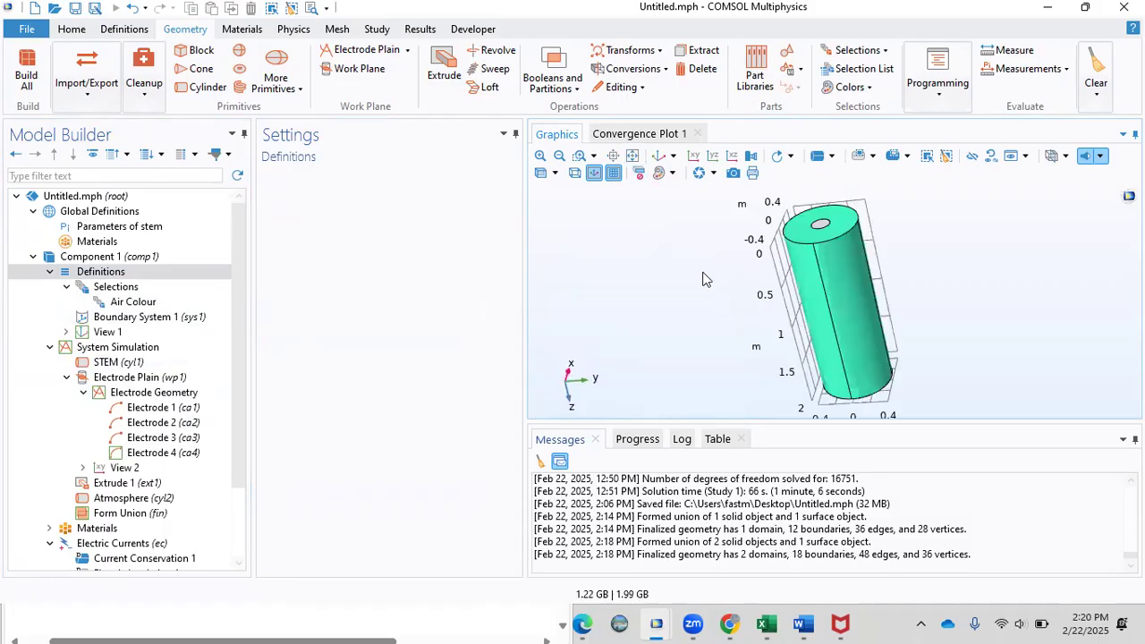
left_click(810, 265)
left_click(991, 157)
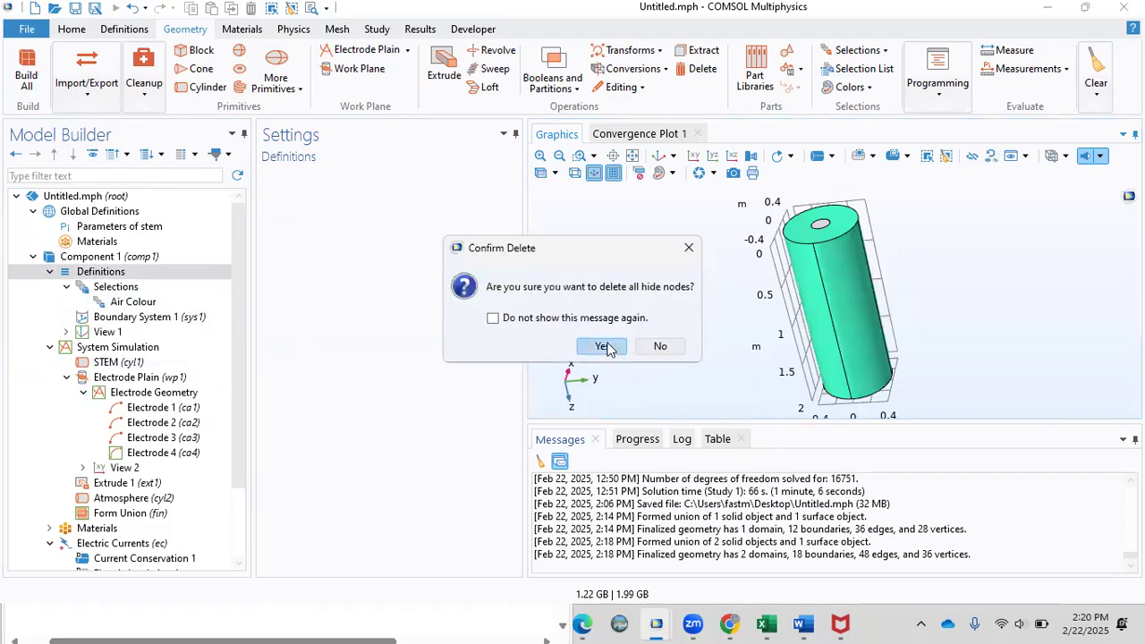
left_click(608, 352)
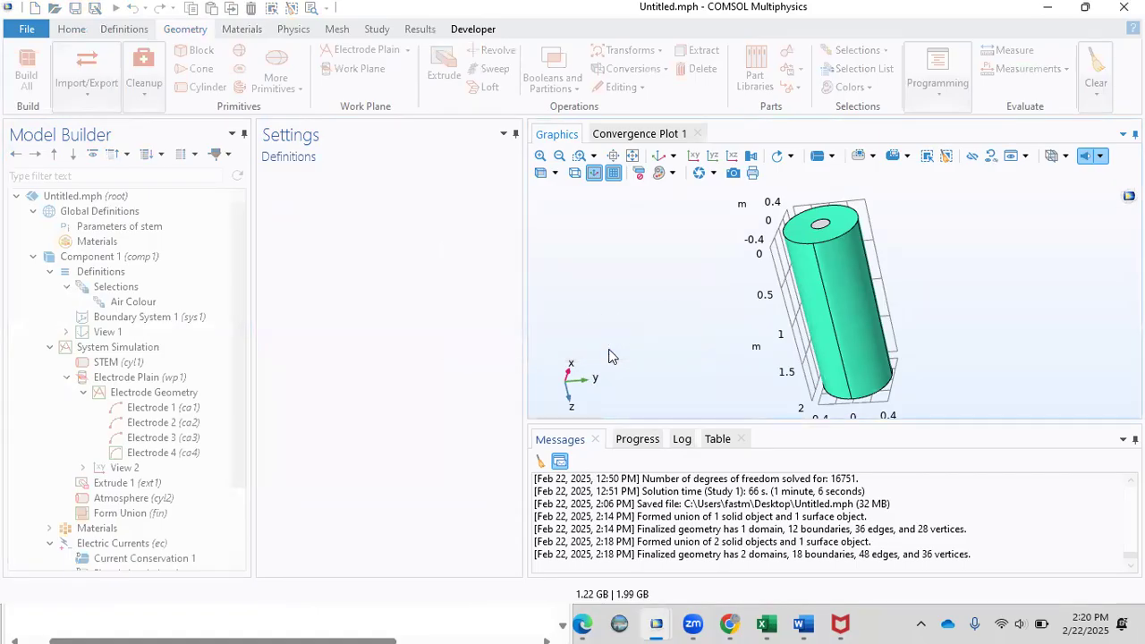
- Hide the turquoise atmosphere domain in the graphics, using the View Unhidden display mode, to expose the stem and electrodes
left_click(973, 157)
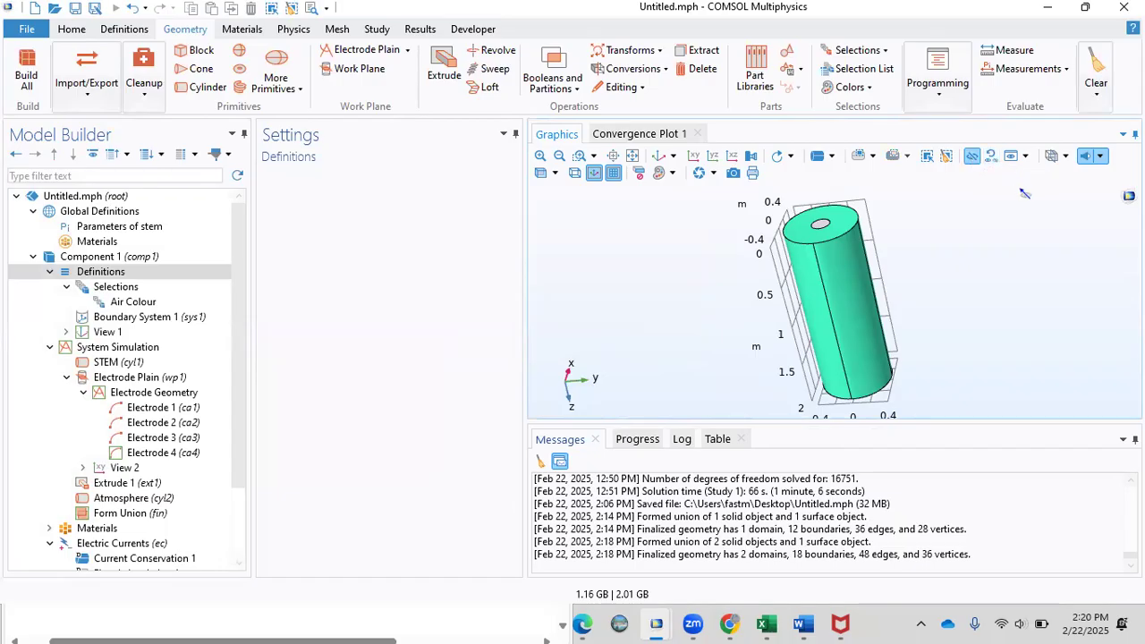
left_click(1026, 157)
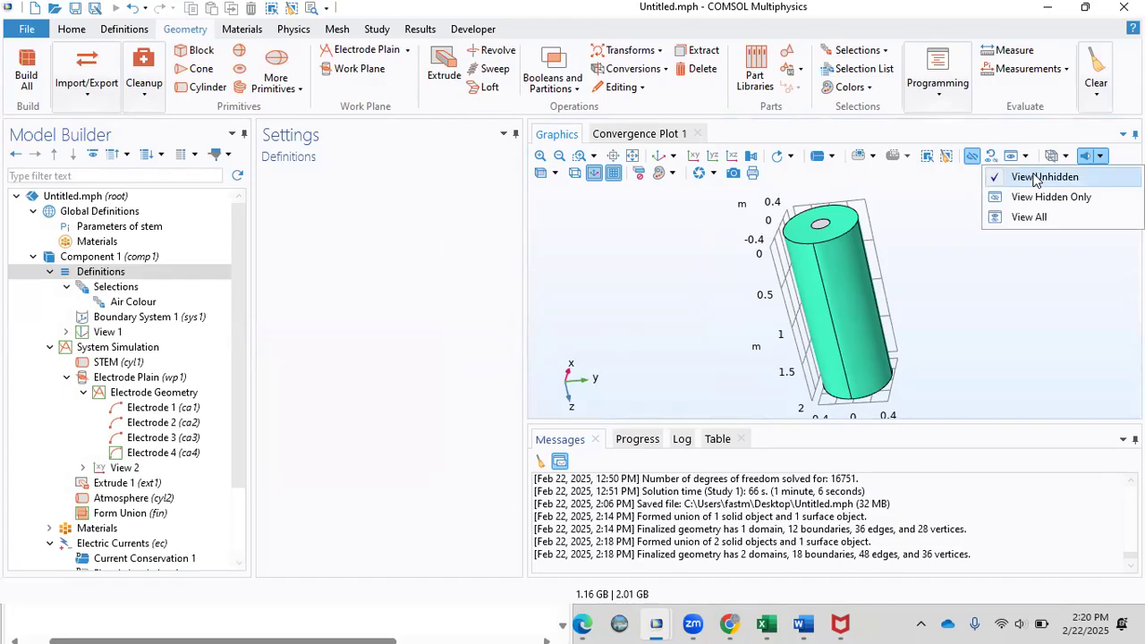
left_click(1035, 178)
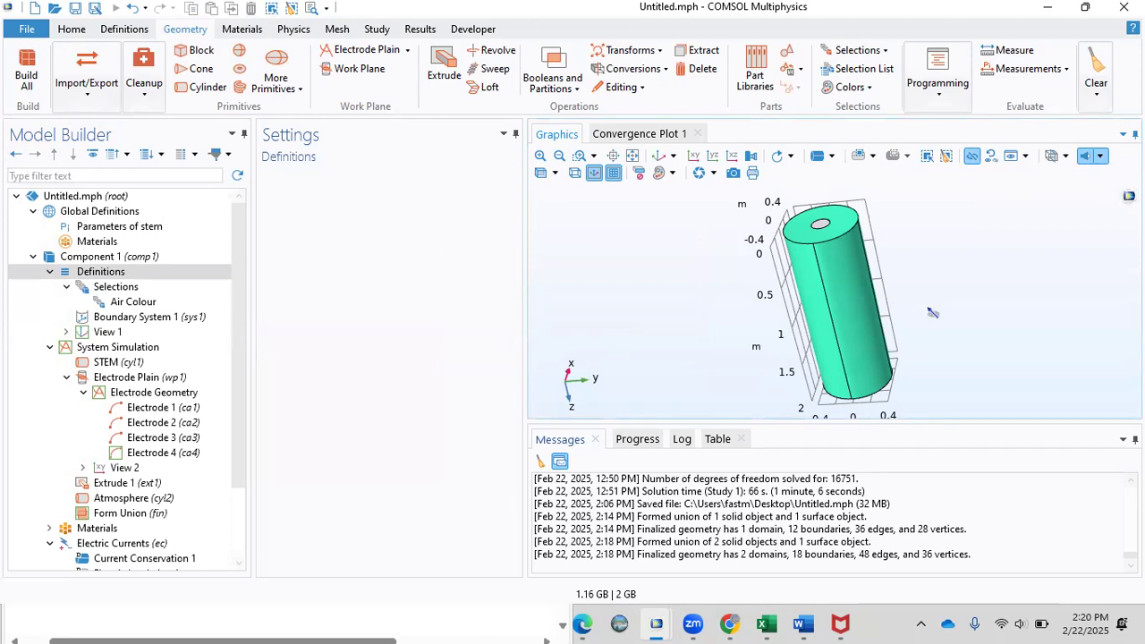
scroll(849, 313, "down", 3)
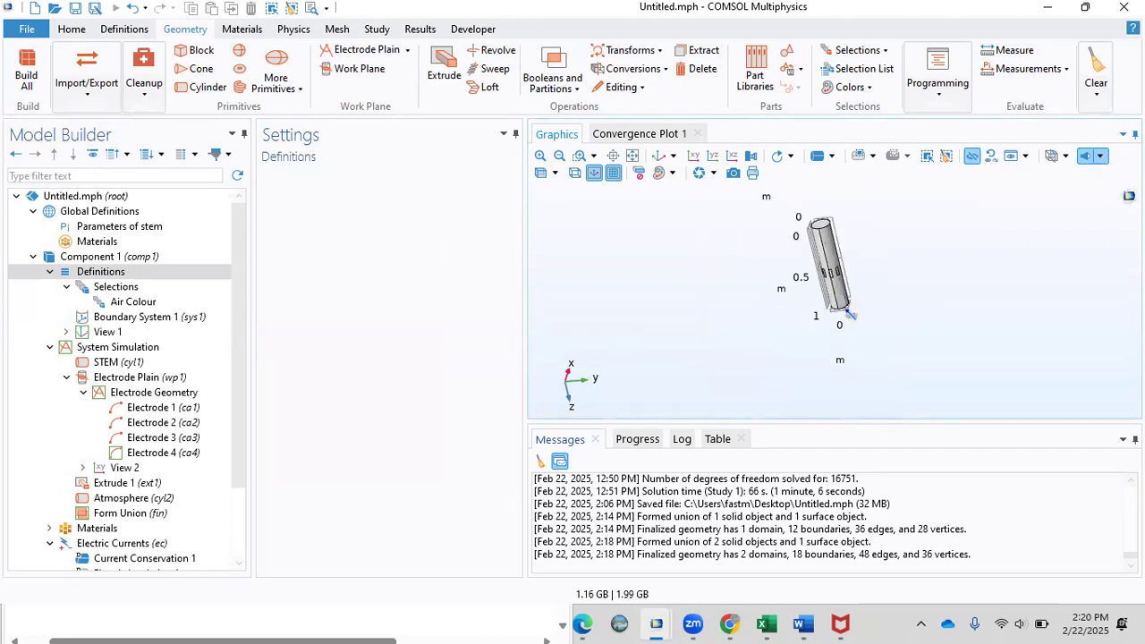
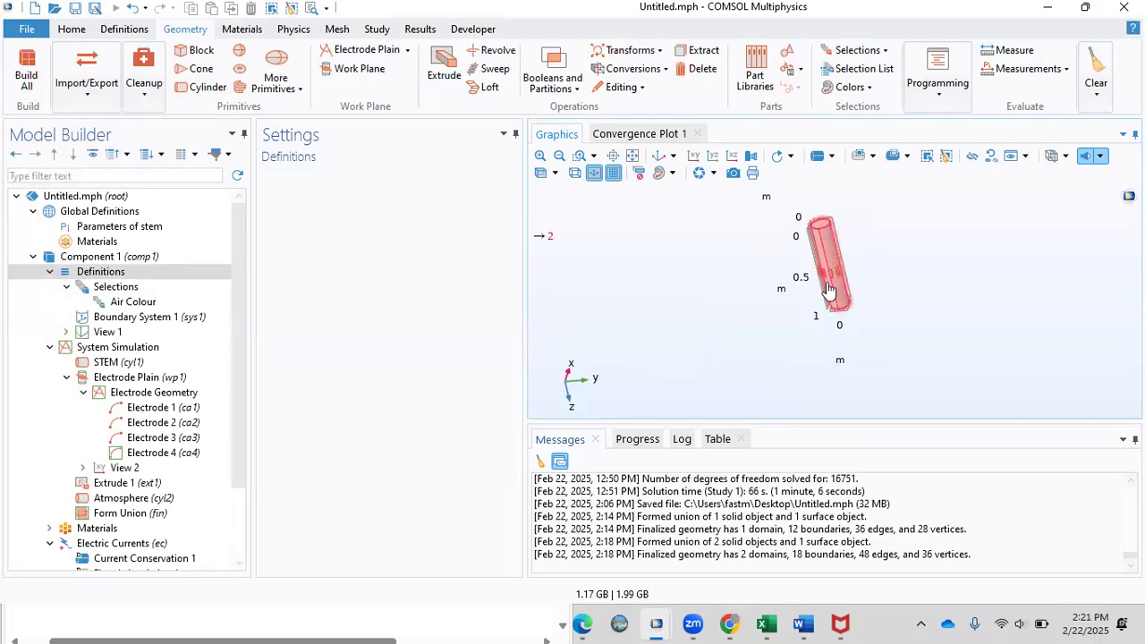
- Add another explicit selection to the component's definitions and rename it Stem Colour
right_click(117, 272)
mouse_move(170, 284)
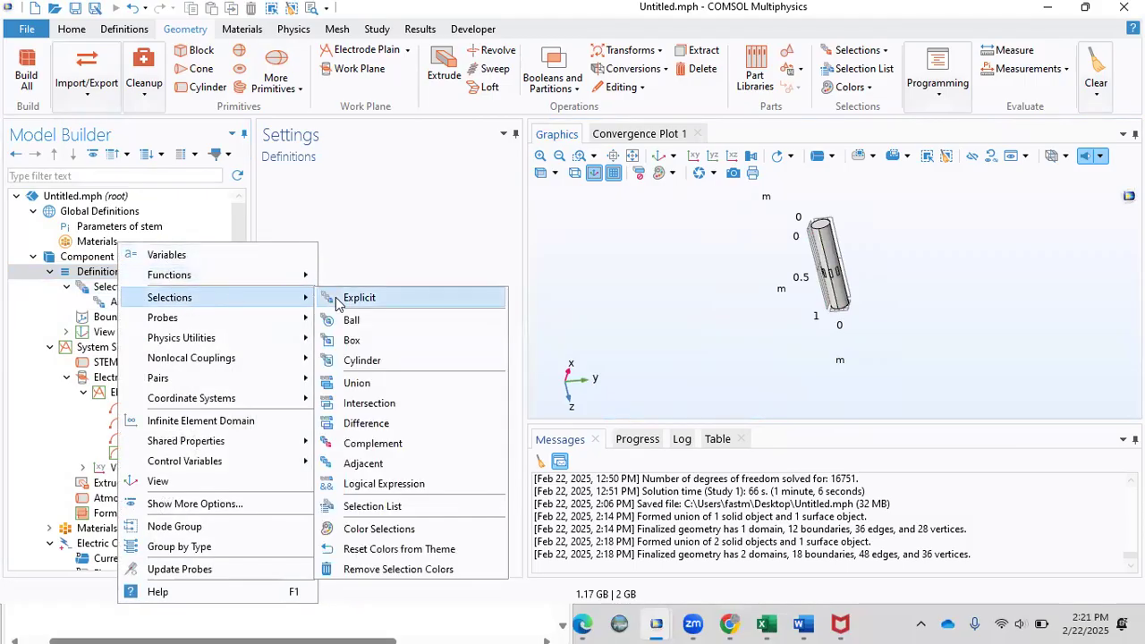
left_click(336, 297)
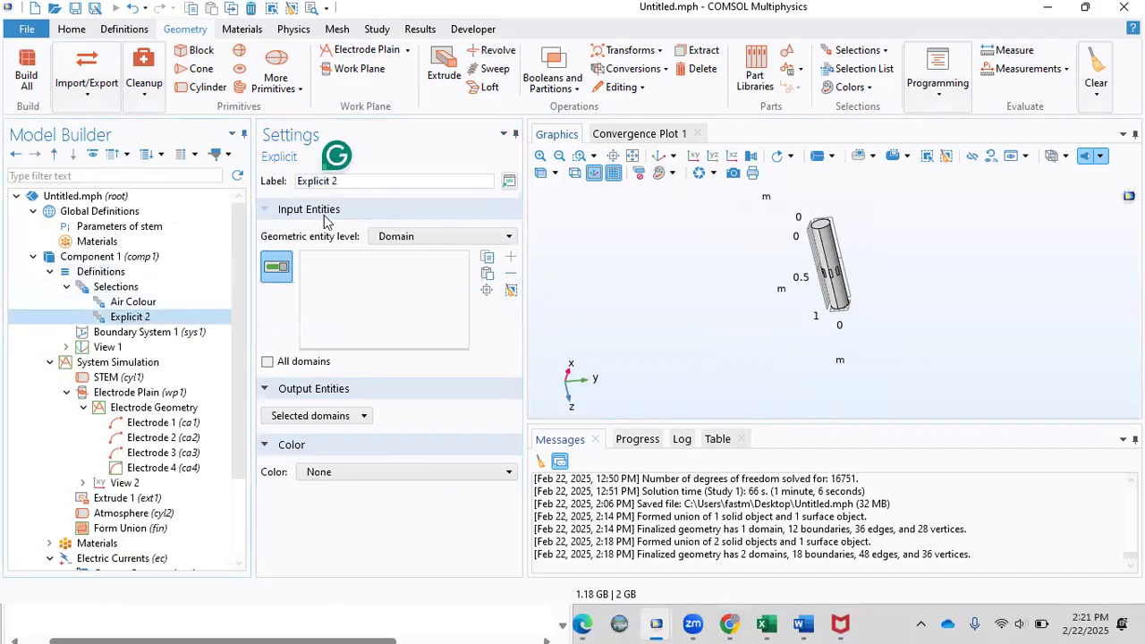
left_click_drag(358, 181, 258, 182)
type("S")
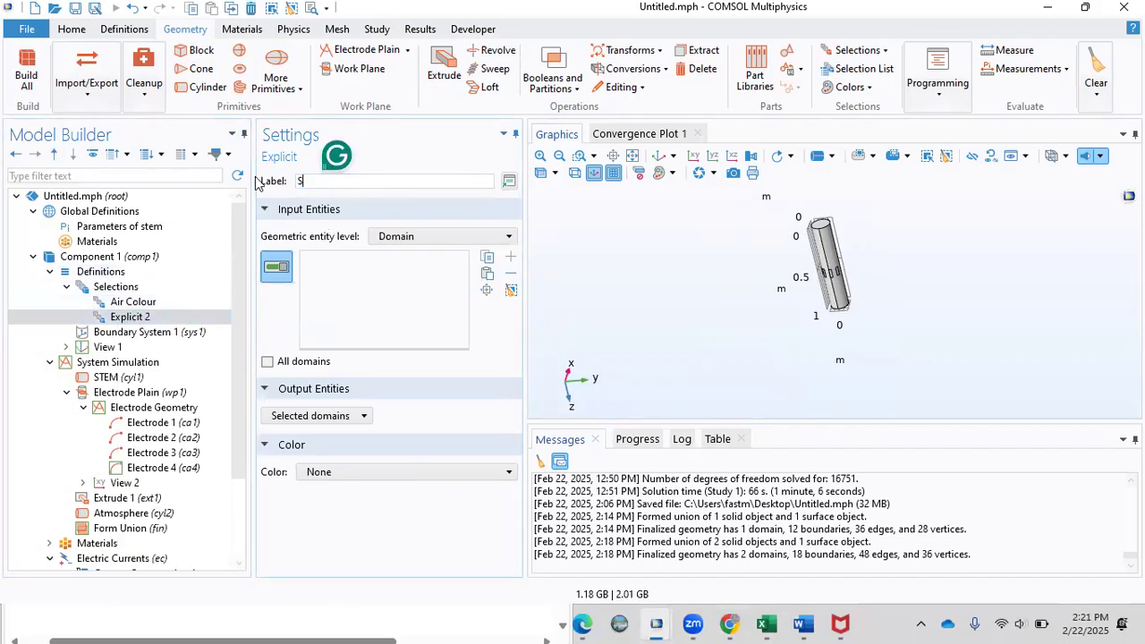
type("tem Colo")
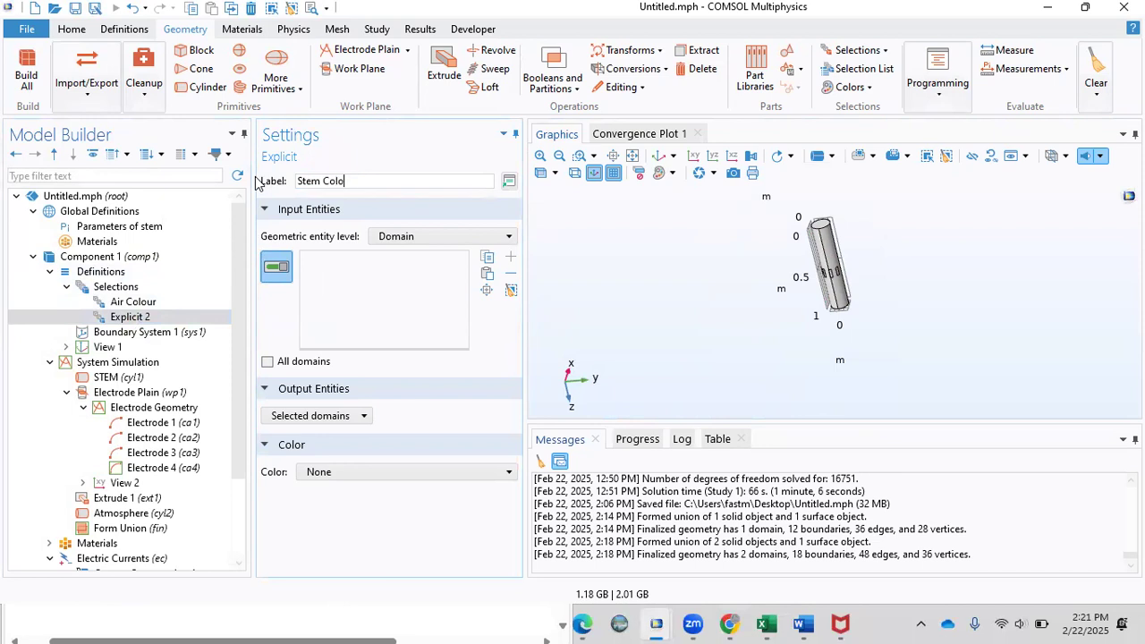
type("ur")
left_click(387, 296)
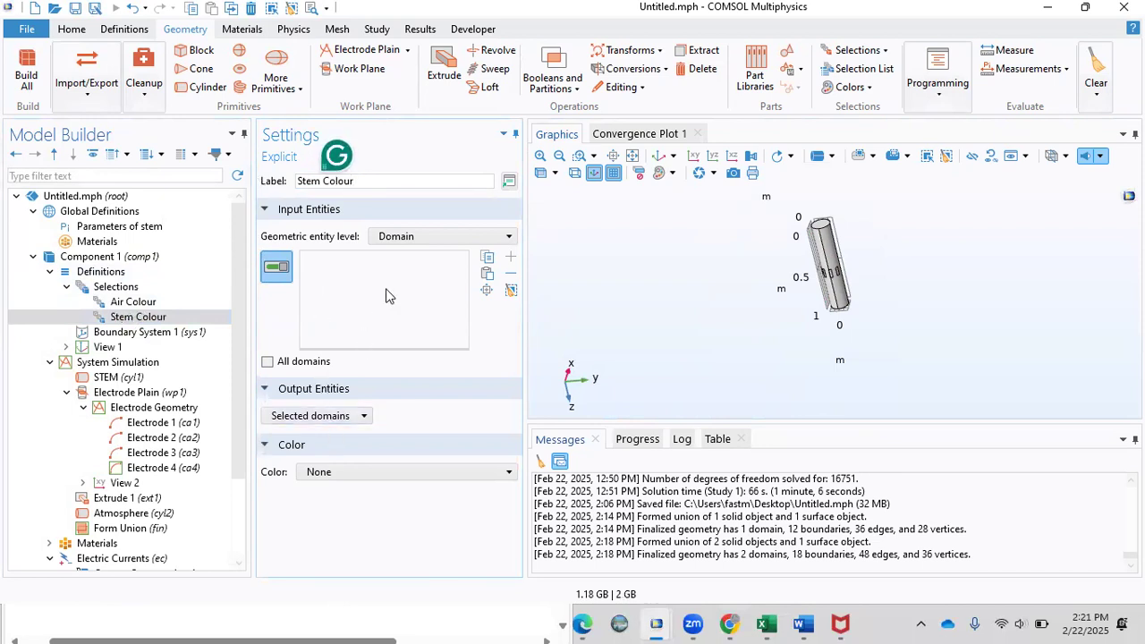
- Assign the stem domain to the Stem Colour selection and give it the dark green theme color
left_click(823, 255)
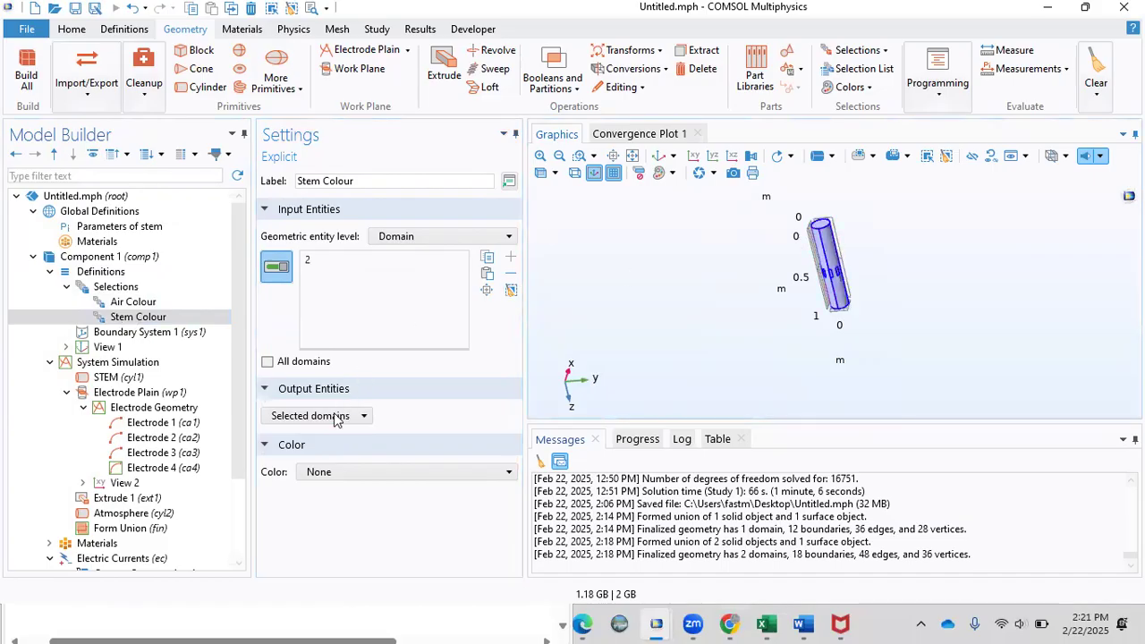
left_click(326, 471)
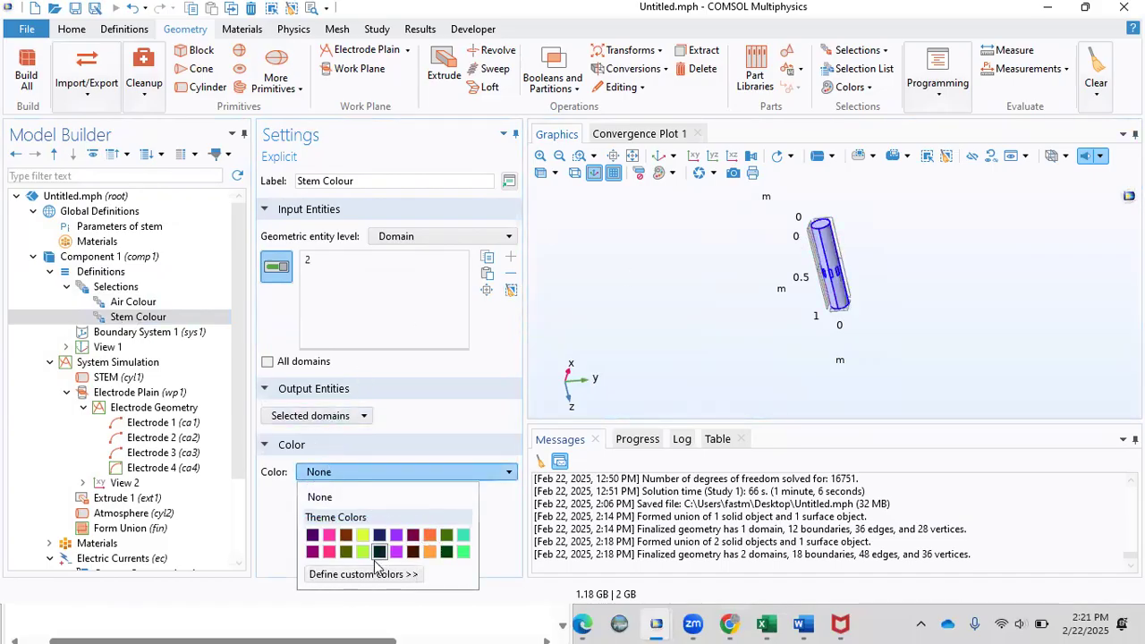
left_click(446, 535)
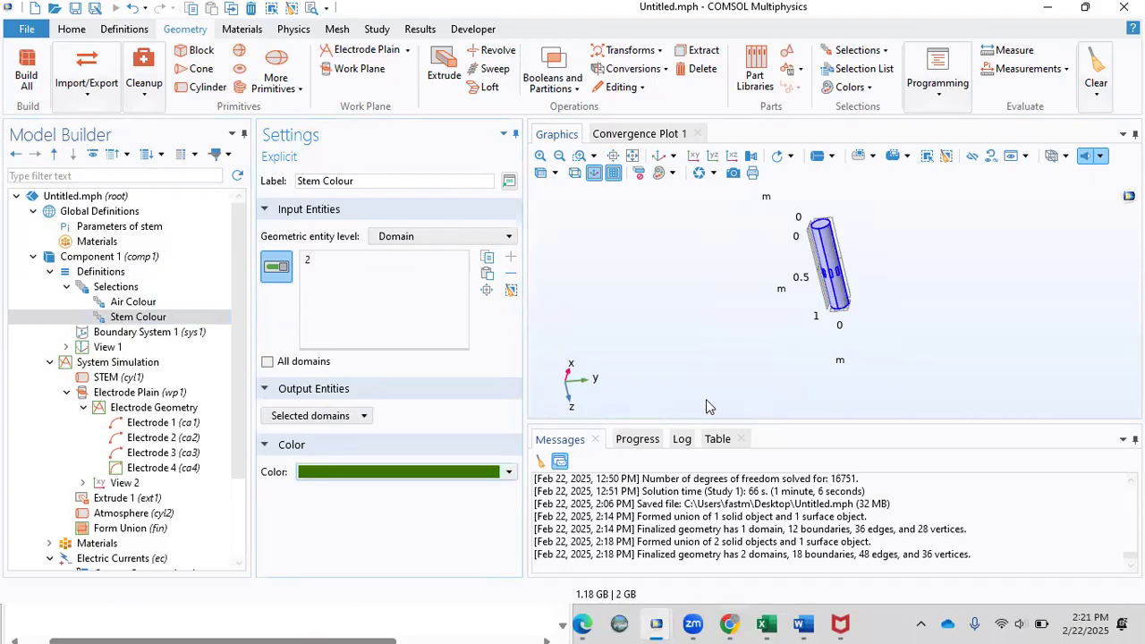
left_click(90, 273)
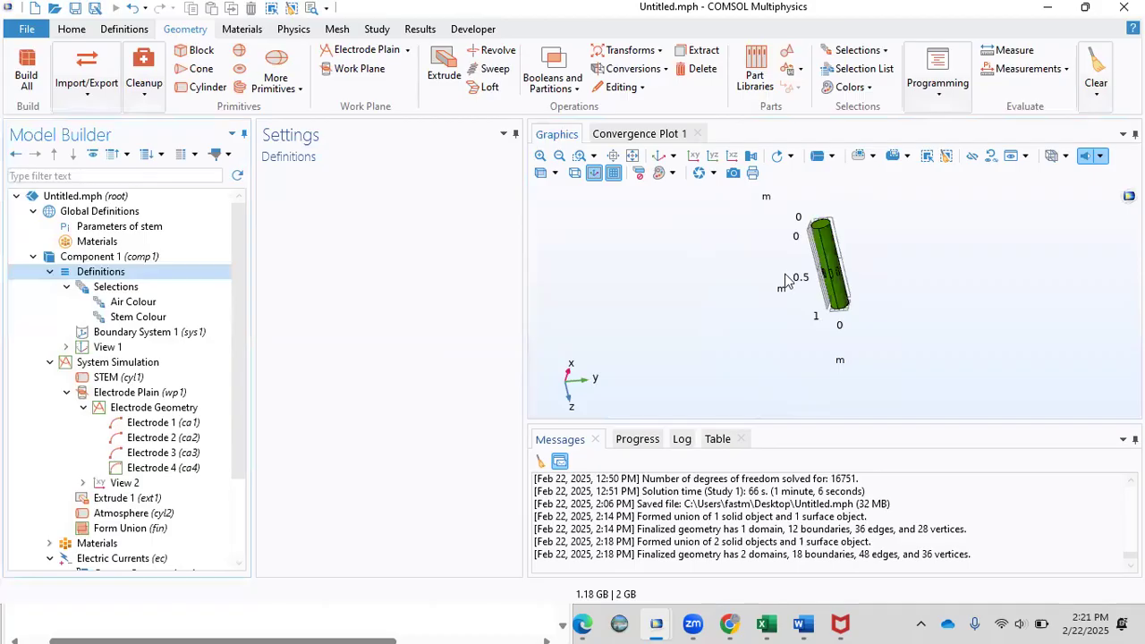
scroll(785, 281, "up", 5)
left_click_drag(790, 260, 682, 193)
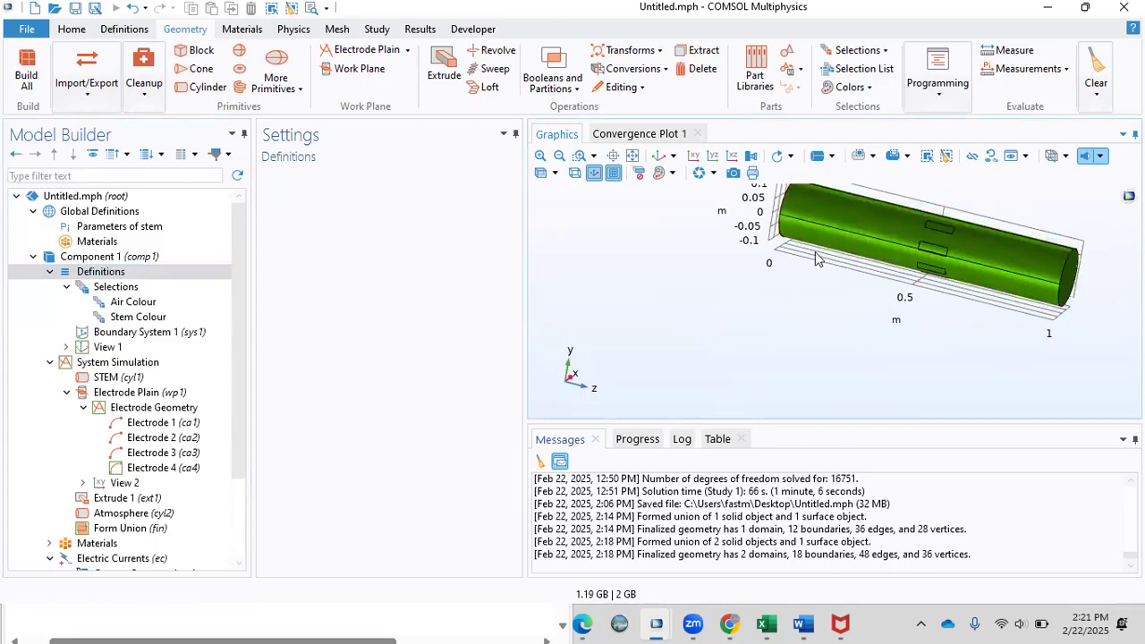
- Reset hiding and hide the turquoise atmosphere domain again with Click and Hide in the View Unhidden display mode
left_click(992, 157)
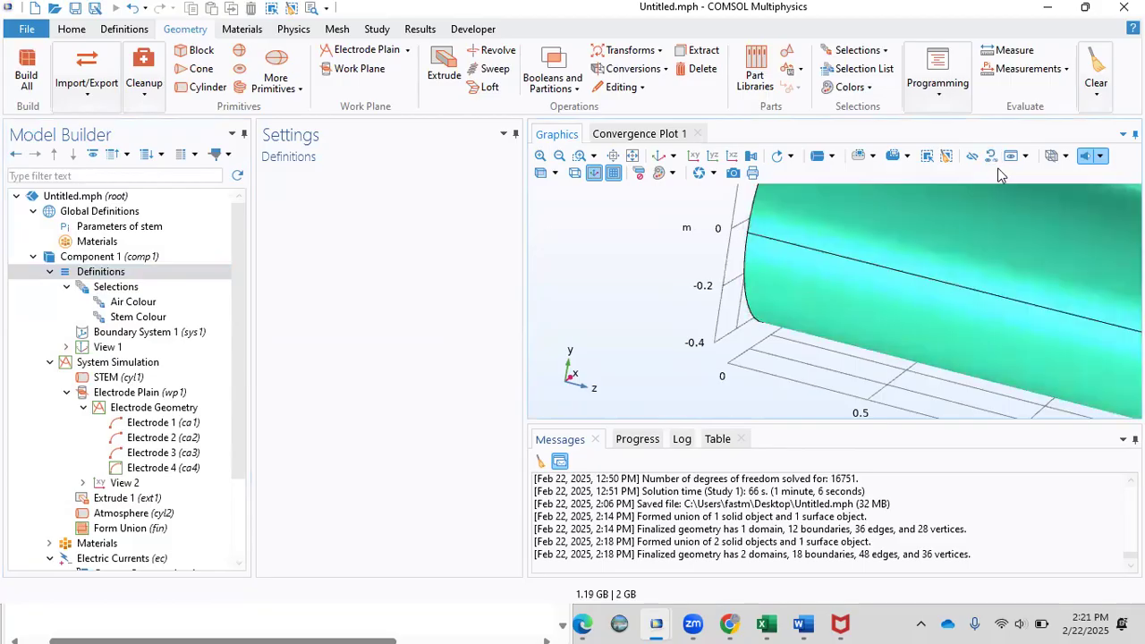
left_click(973, 157)
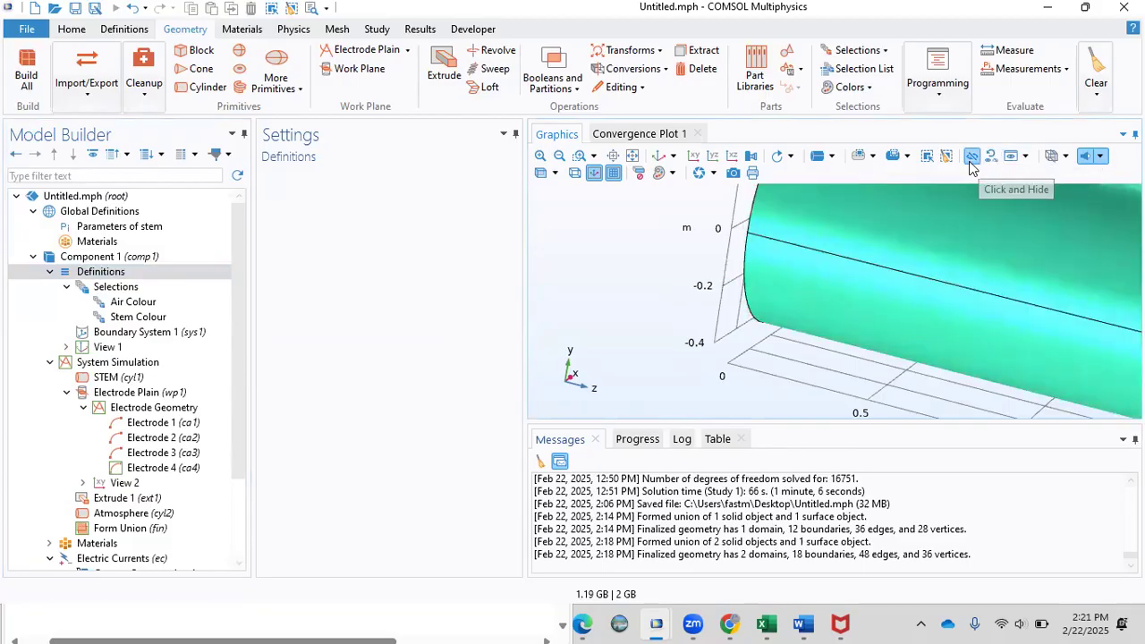
left_click(1028, 158)
left_click(992, 172)
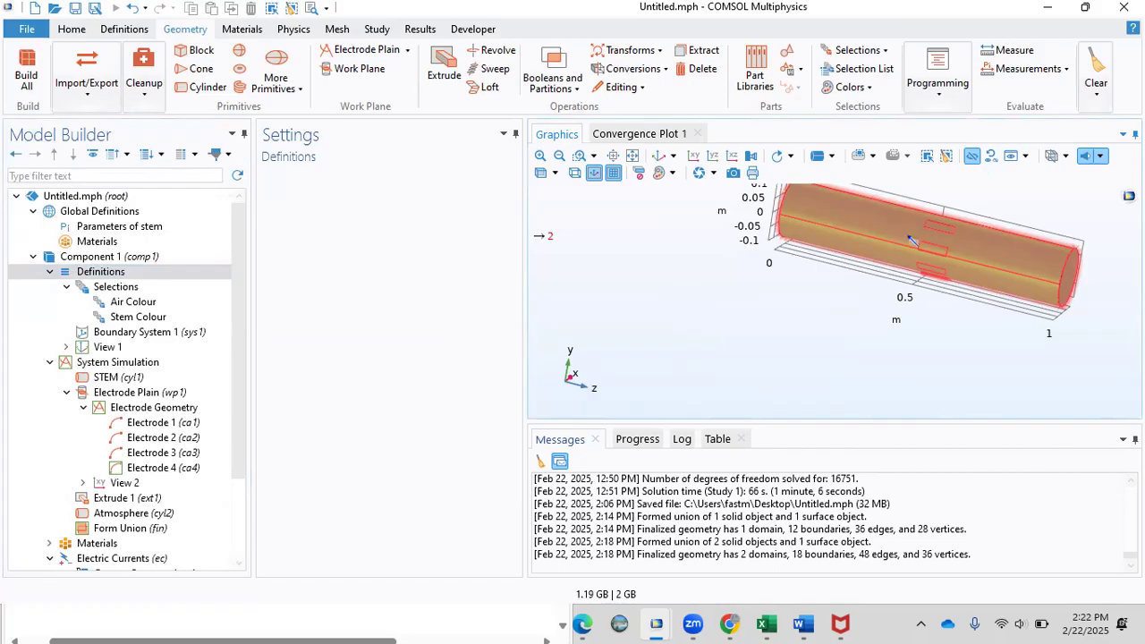
- Switch graphics selection to boundaries and hide the stem's curved side surfaces, leaving the electrodes and end faces exposed
left_click(827, 156)
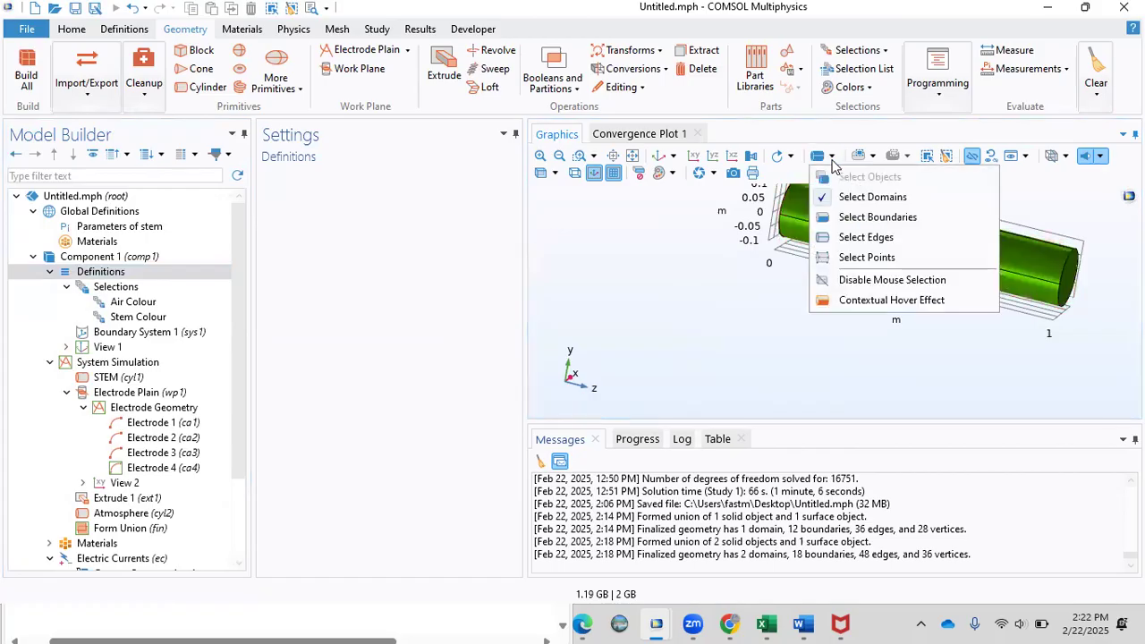
left_click(865, 218)
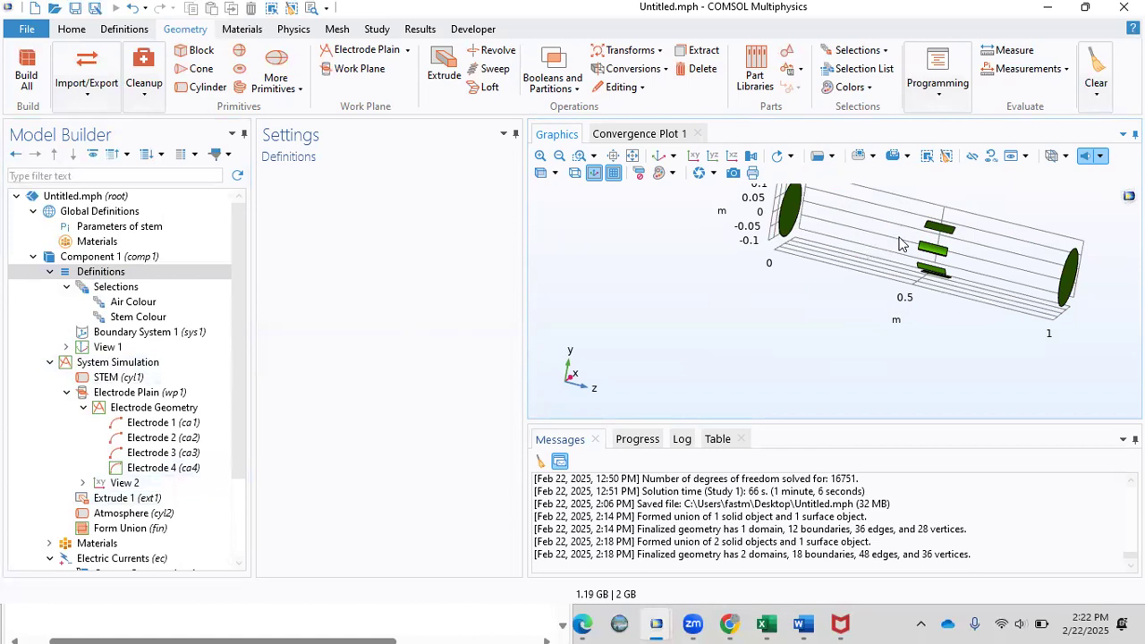
right_click_drag(971, 322, 840, 366)
scroll(840, 360, "up", 4)
right_click_drag(854, 324, 830, 285)
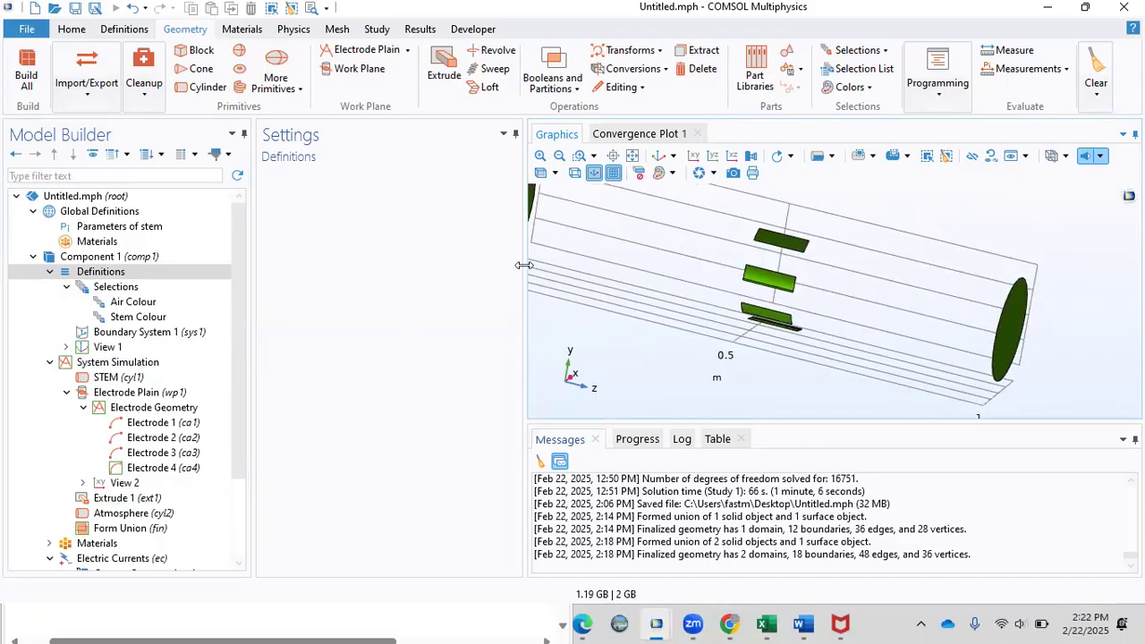
- Add a third explicit selection to the component's definitions and rename it Electrode Colour
right_click(136, 270)
mouse_move(193, 297)
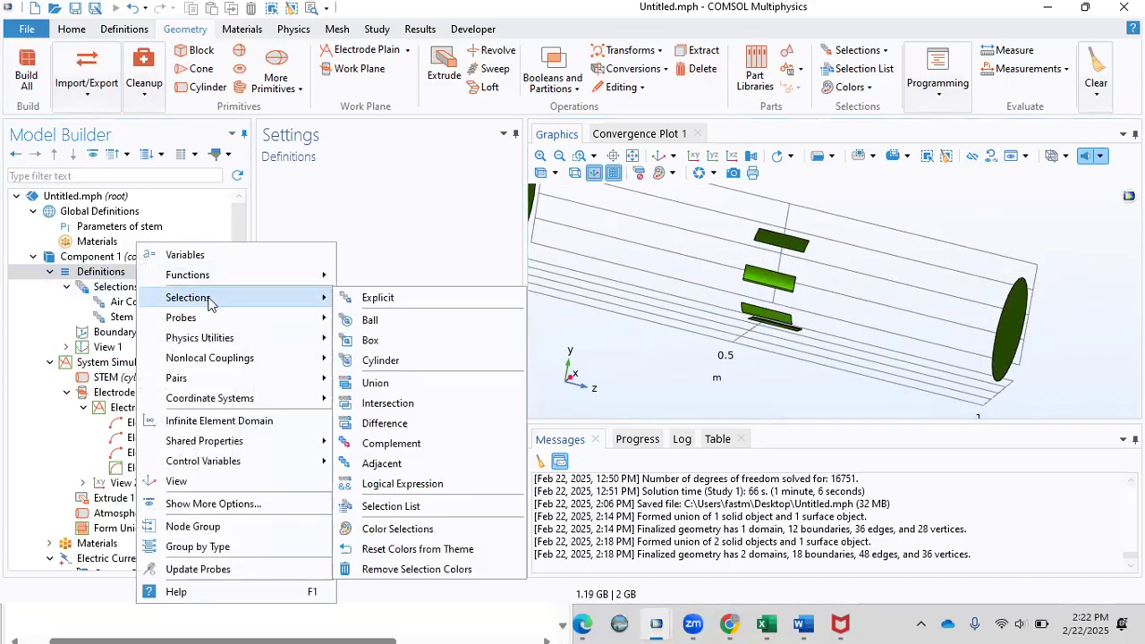
left_click(351, 298)
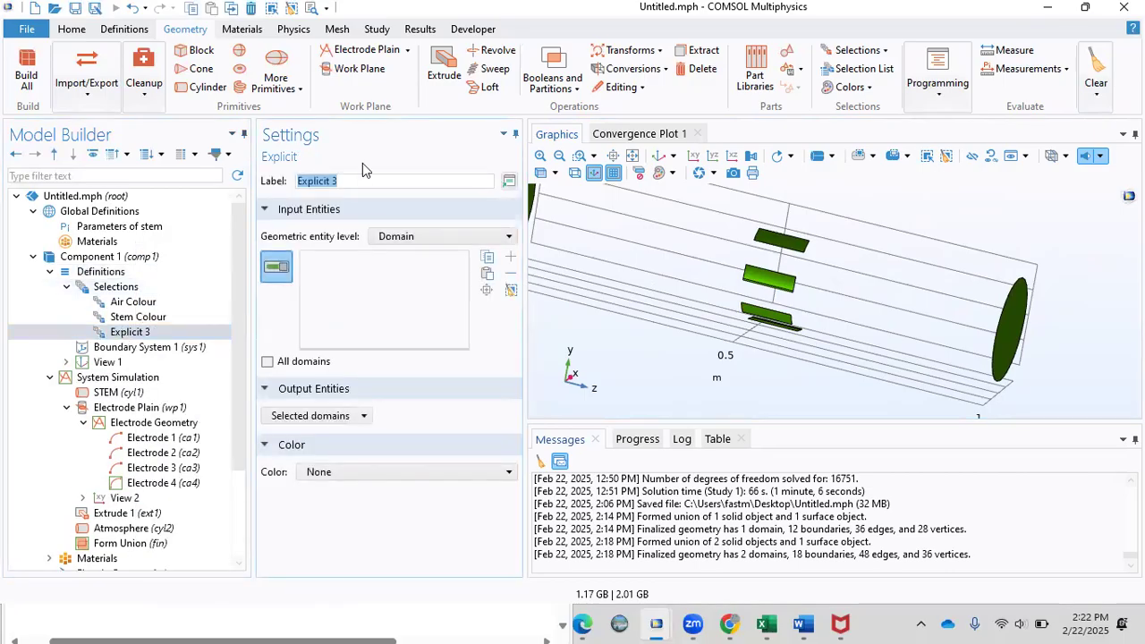
type("Electrode Colour")
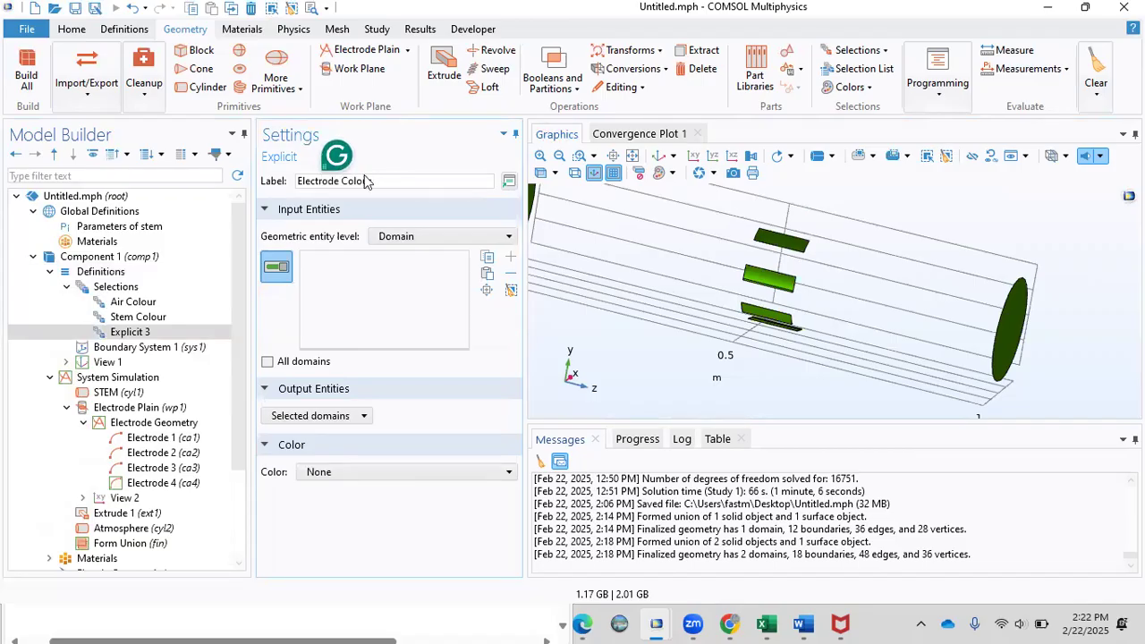
left_click(343, 278)
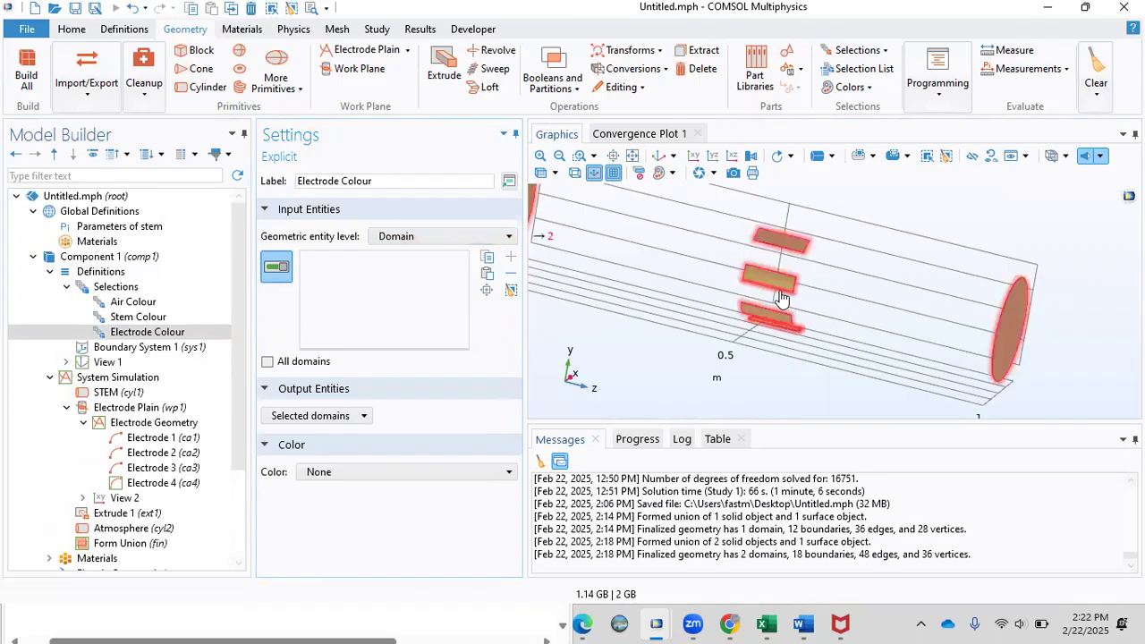
- Set the Electrode Colour selection's entity level to Boundary and add electrode boundaries 9, 11, 12, 13 and 16
left_click(391, 238)
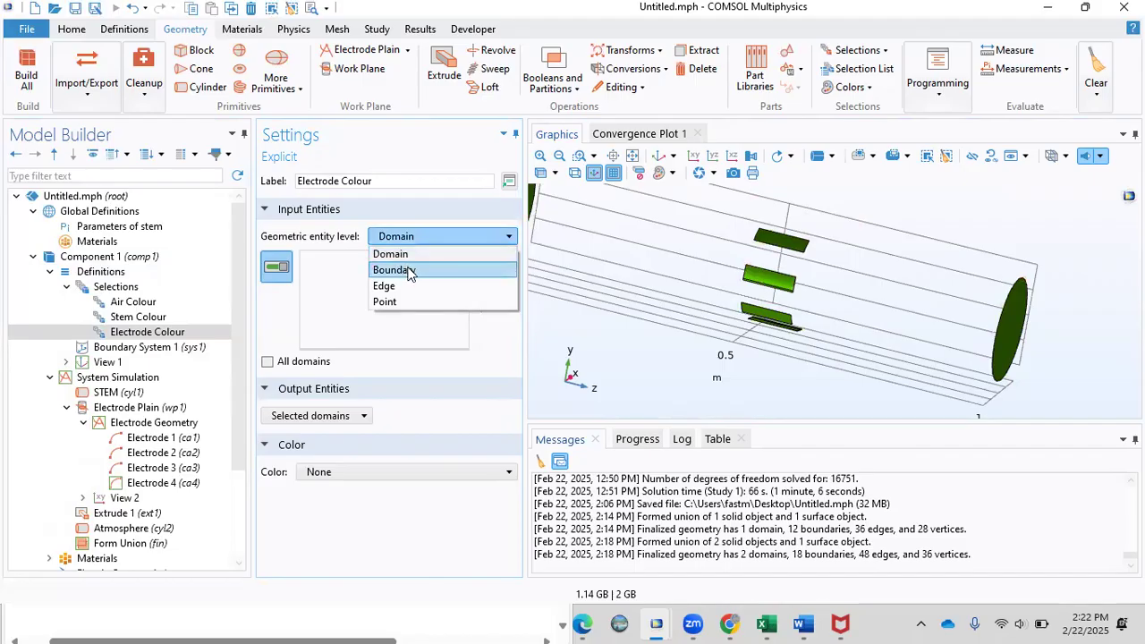
left_click(408, 272)
left_click(766, 279)
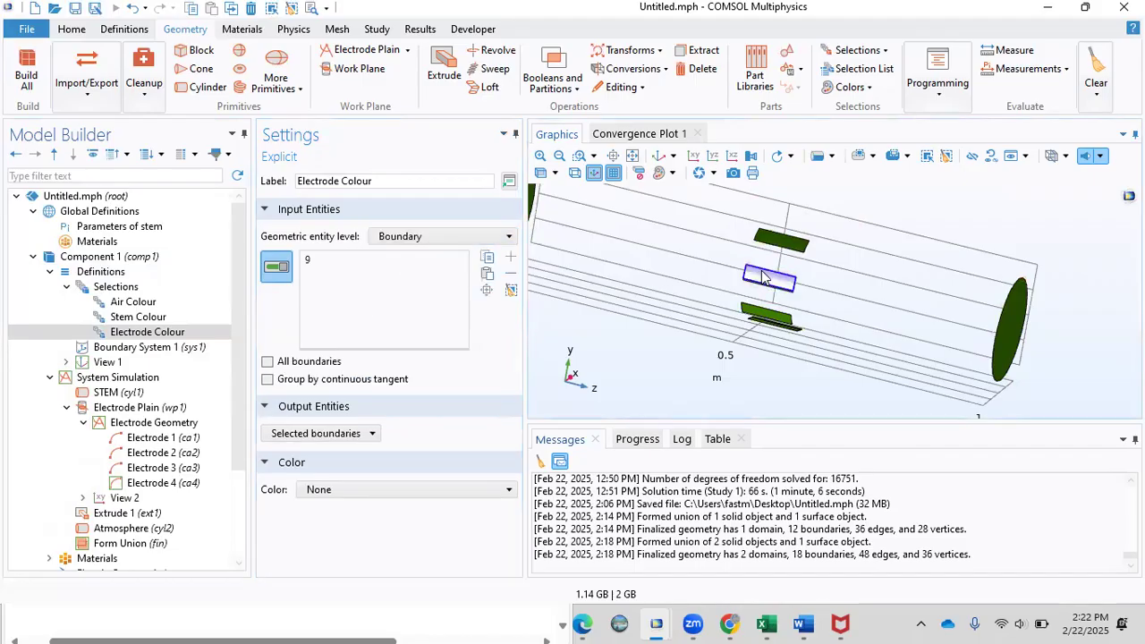
left_click(769, 245)
left_click_drag(839, 326, 594, 215)
left_click(760, 308)
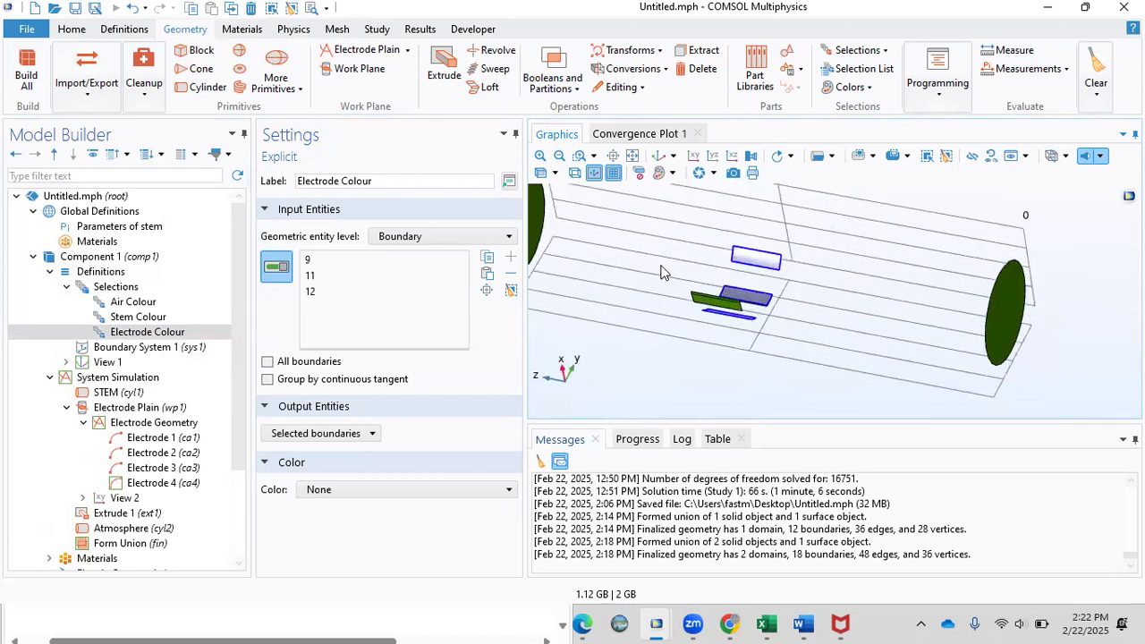
left_click(704, 299)
scroll(704, 298, "up", 5)
left_click(663, 332)
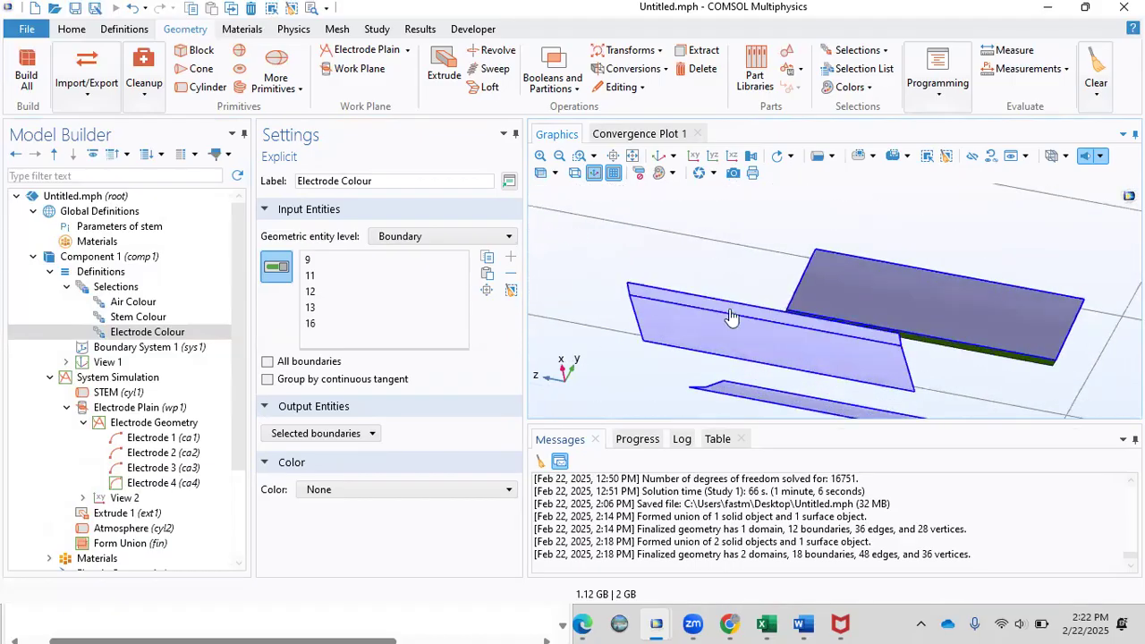
- Add the remaining narrow green electrode strip, boundary 8, to the Electrode Colour selection
scroll(819, 331, "up", 4)
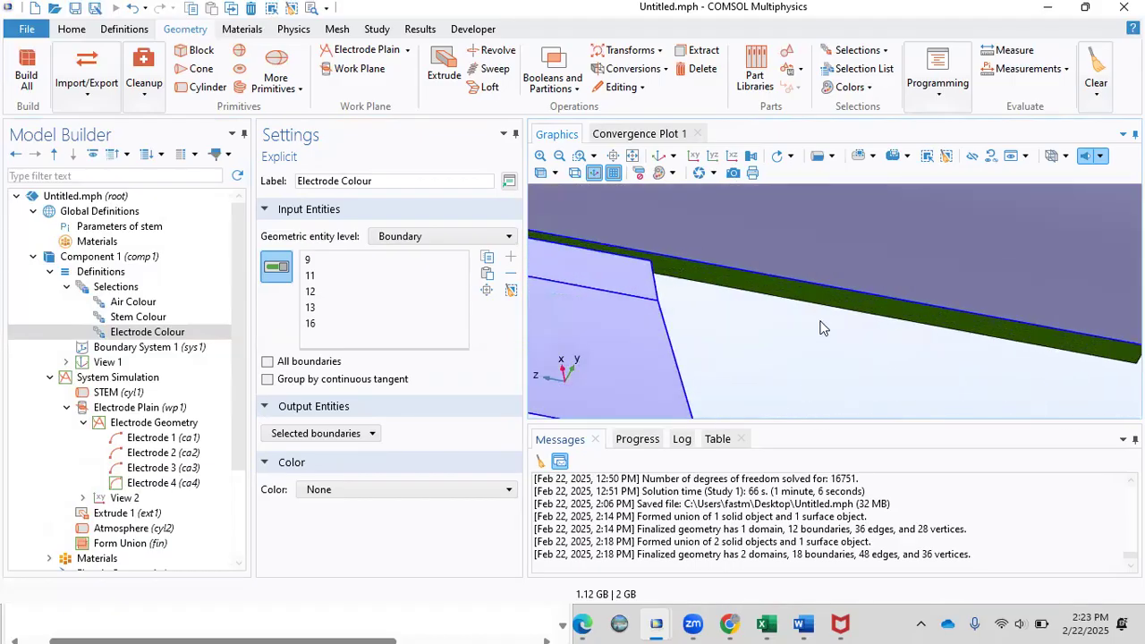
right_click(817, 302)
left_click(805, 305)
left_click(793, 302)
scroll(793, 300, "down", 4)
right_click_drag(820, 325, 842, 413)
scroll(842, 412, "down", 4)
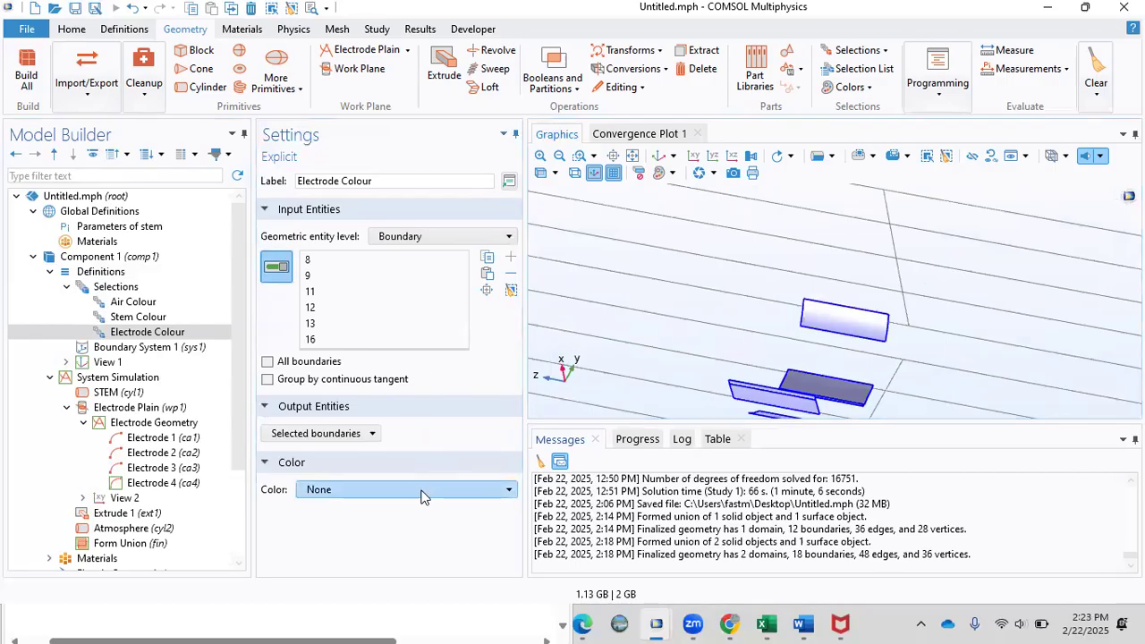
- Give the Electrode Colour selection the pink theme color and display the colored electrodes from the Definitions node
left_click(458, 494)
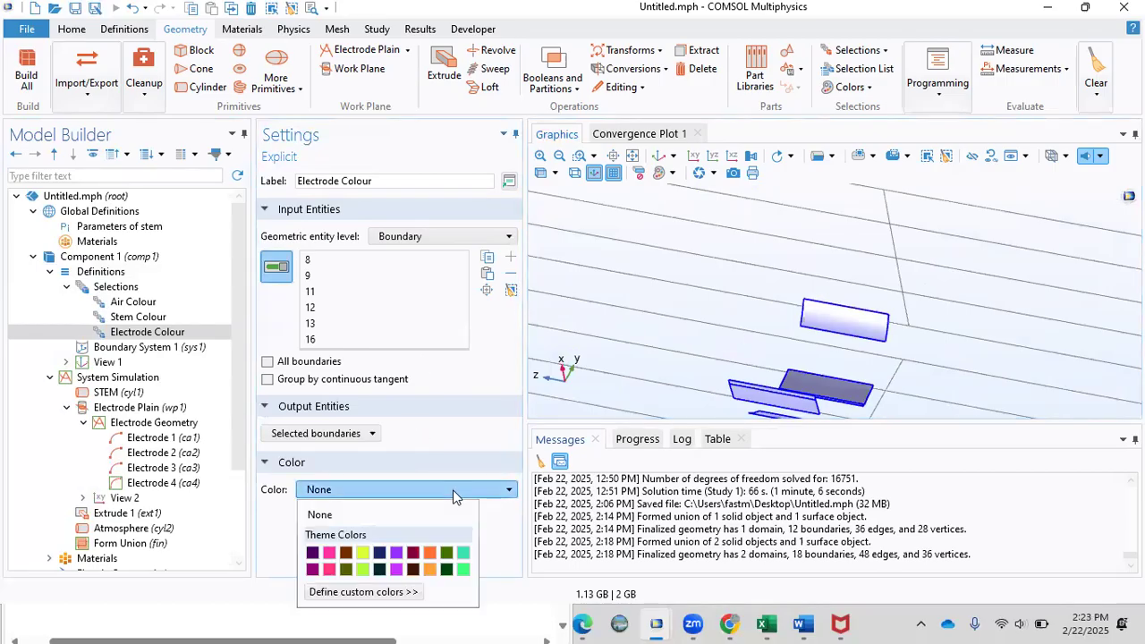
left_click(329, 554)
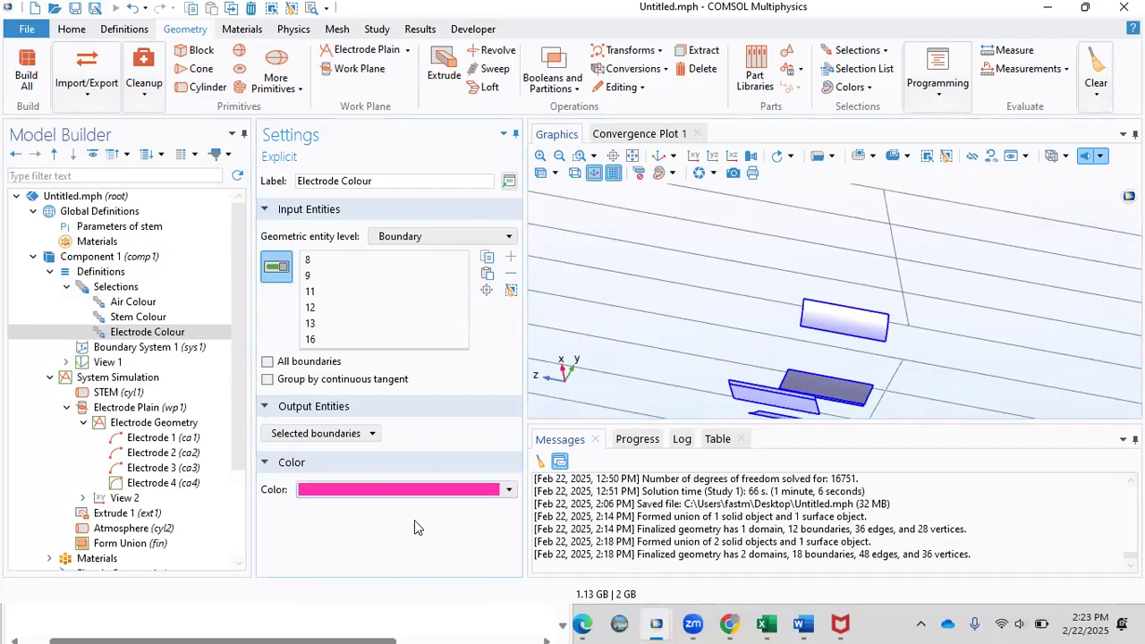
left_click(101, 272)
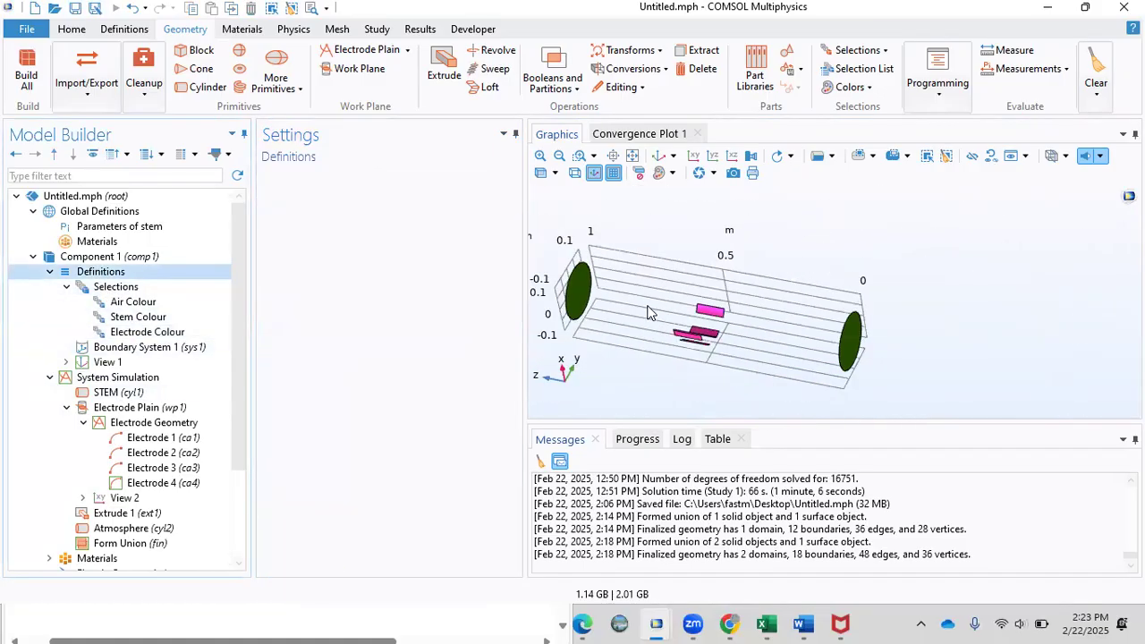
left_click_drag(661, 220, 626, 229)
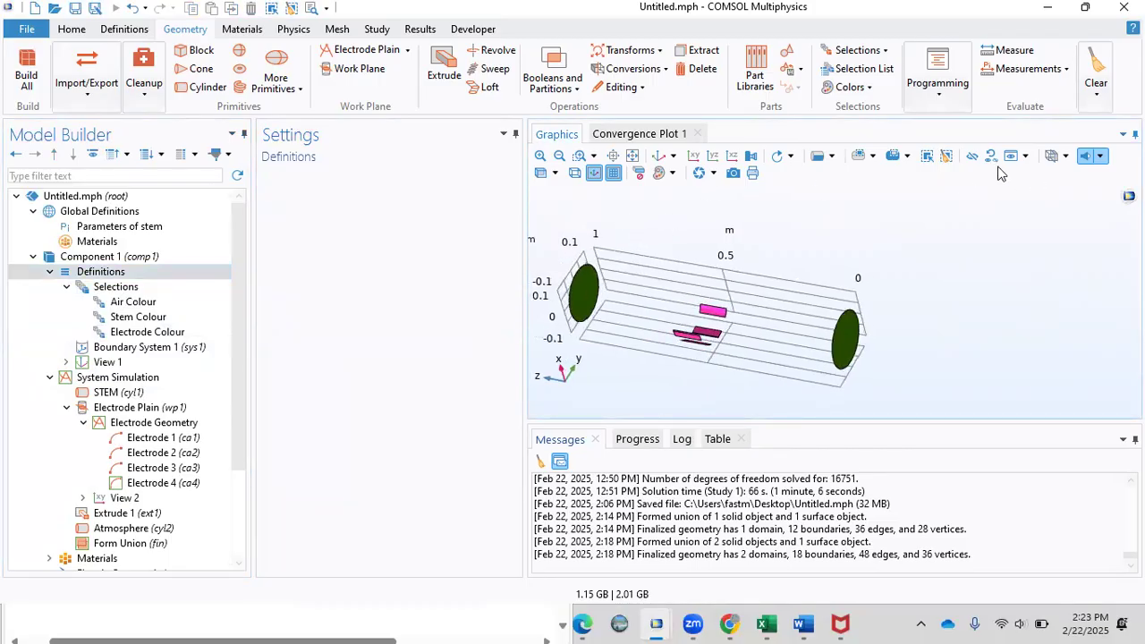
- Display the complete colored geometry, including the hidden atmosphere and stem surfaces, and set graphics selection to boundaries
left_click(1024, 156)
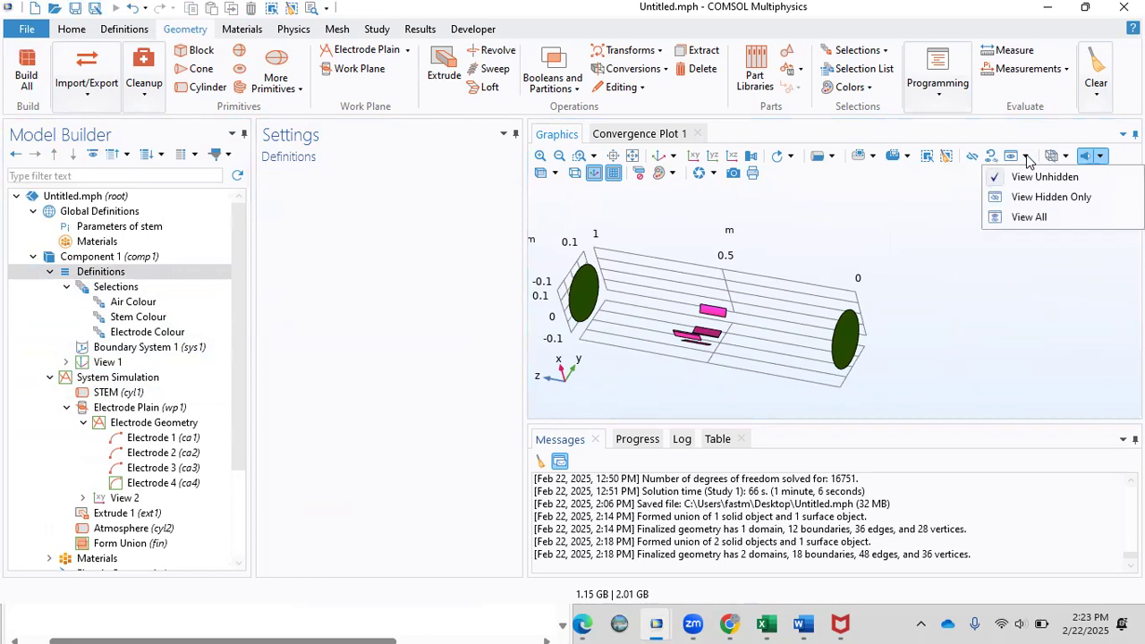
left_click(1033, 217)
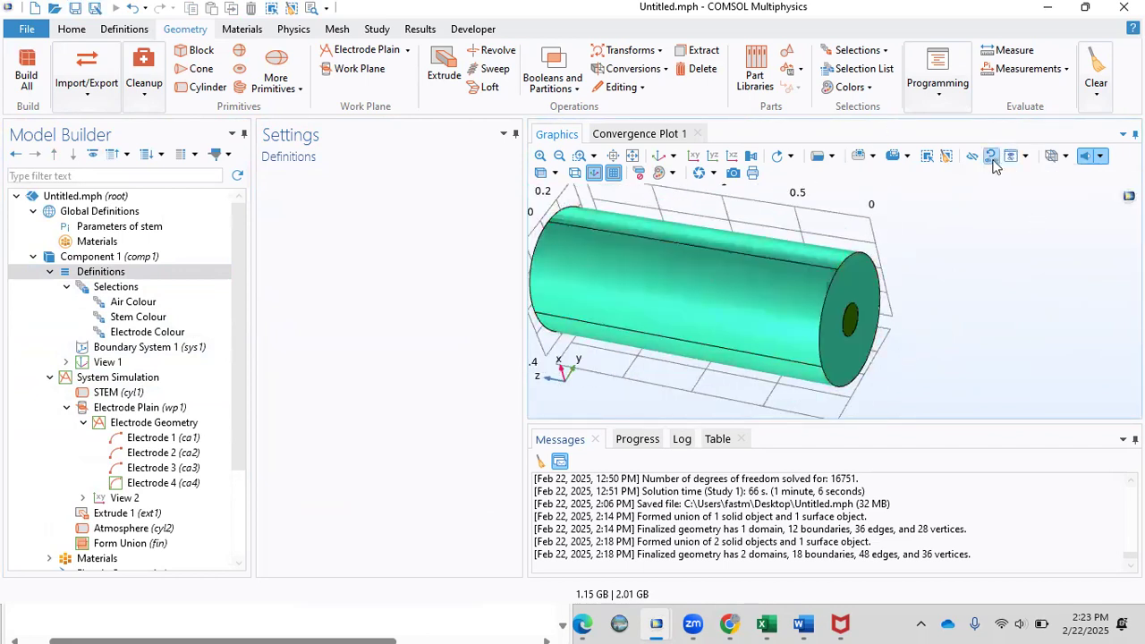
left_click(834, 160)
left_click(882, 218)
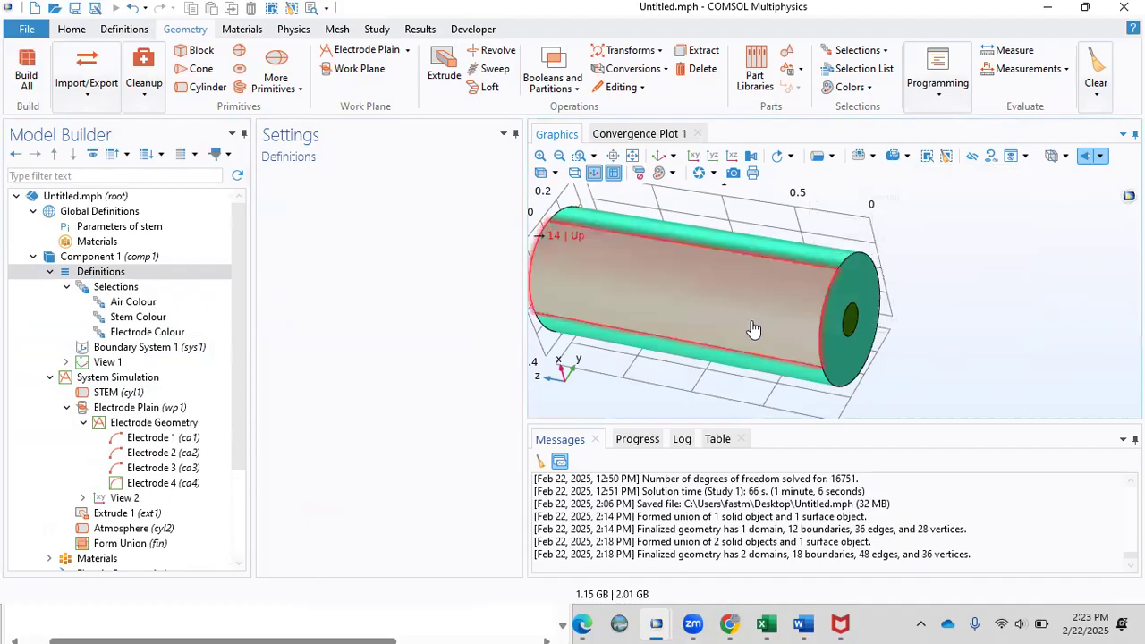
- Hide atmosphere side boundary 14 and show only unhidden geometry to view the stem and electrodes inside
left_click(743, 326)
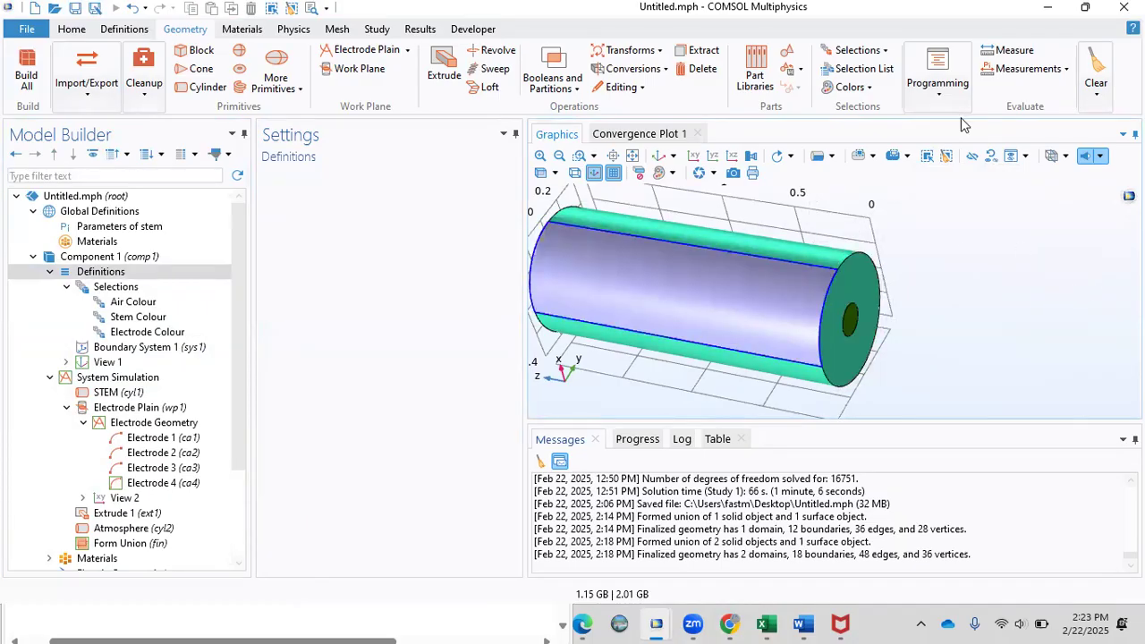
left_click(973, 156)
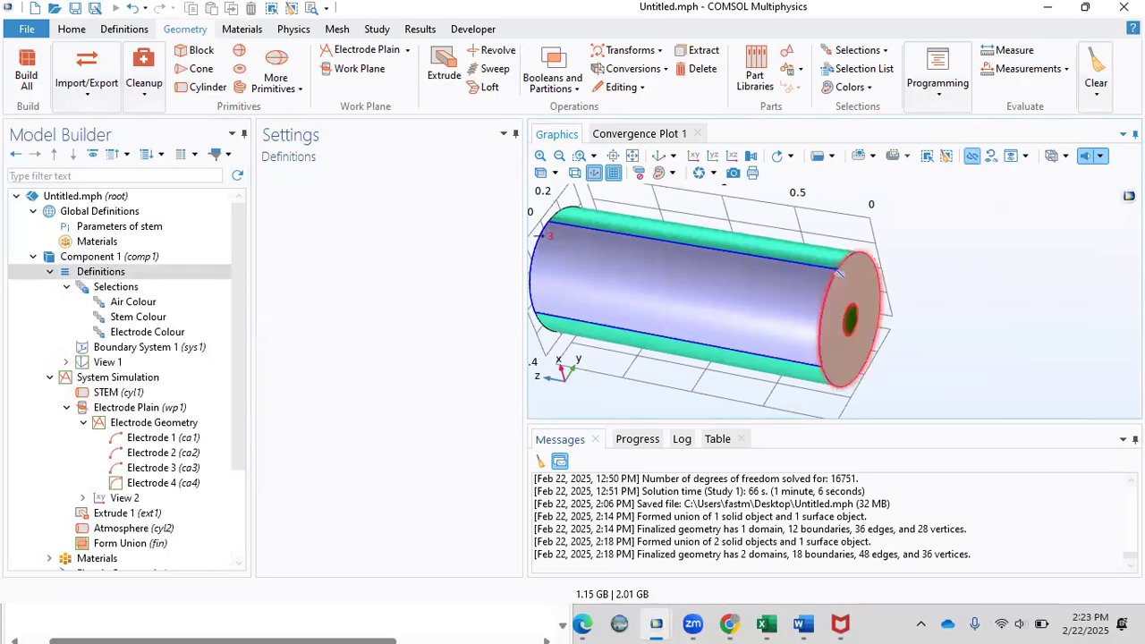
left_click(786, 301)
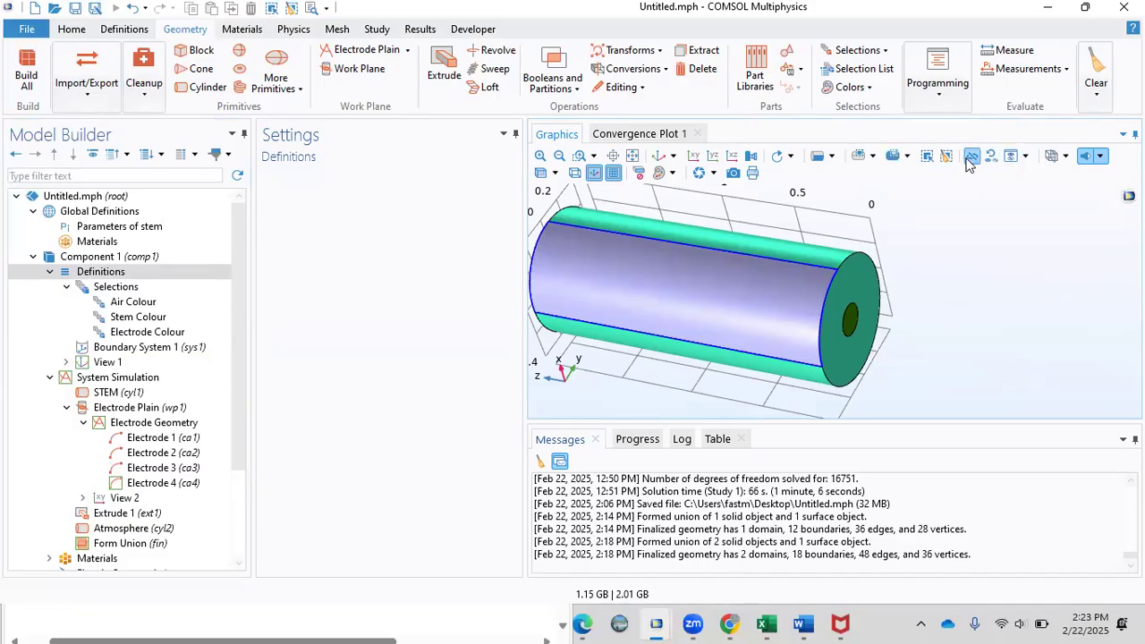
left_click(1027, 157)
left_click(1029, 178)
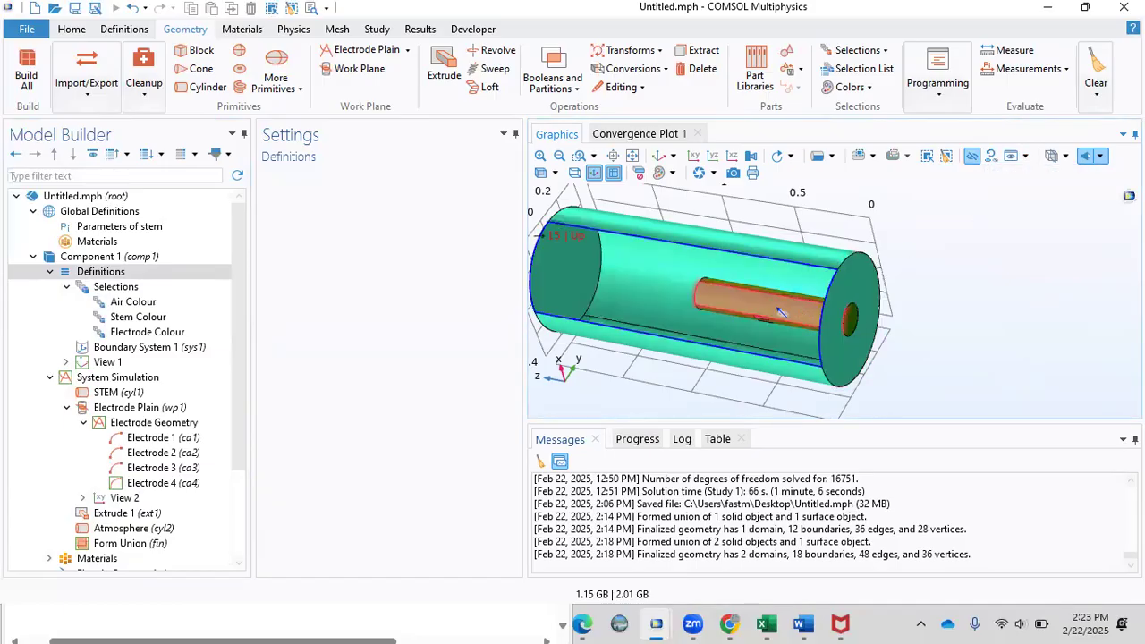
left_click_drag(992, 342, 716, 327)
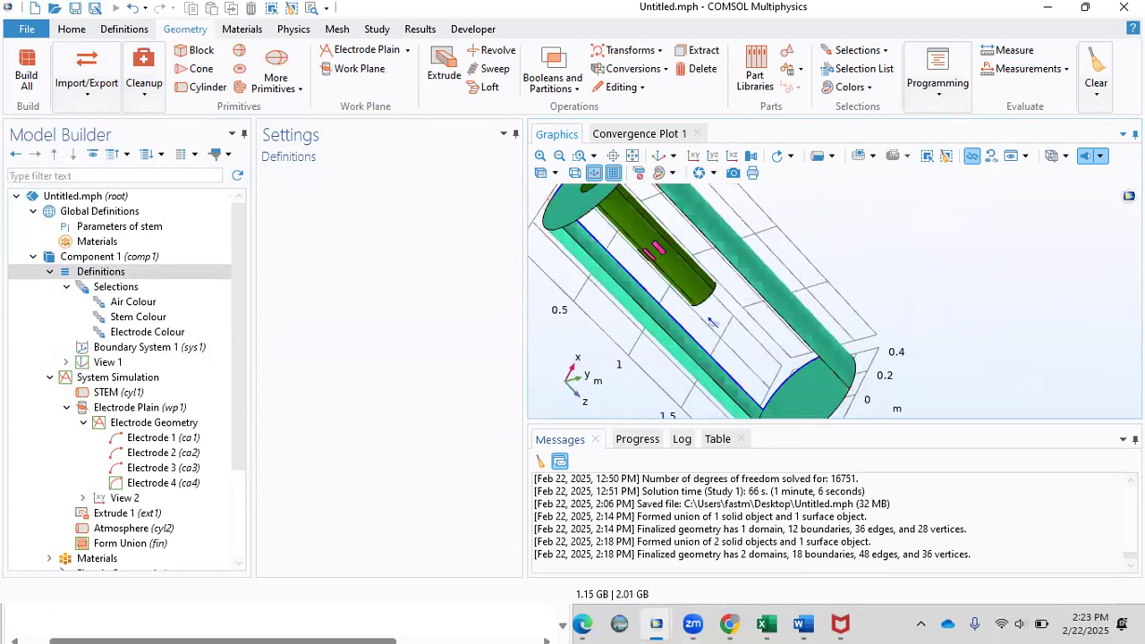
left_click_drag(741, 315, 837, 262)
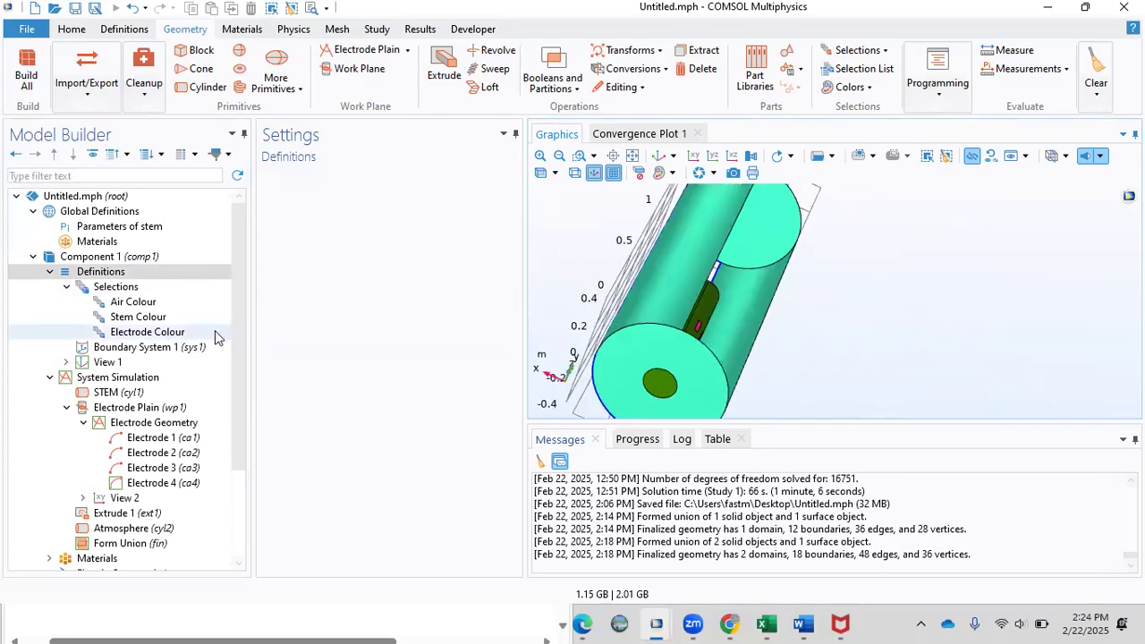
- Open the Electric Currents interface settings, reset the hiding and hide the atmosphere domain 1
left_click(33, 256)
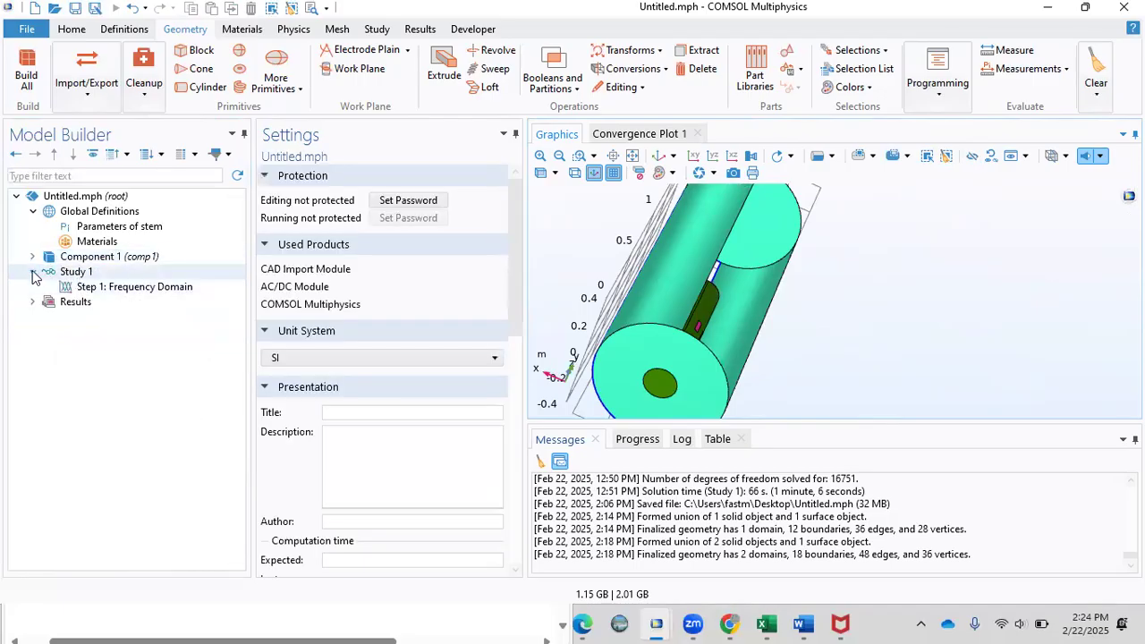
left_click(33, 257)
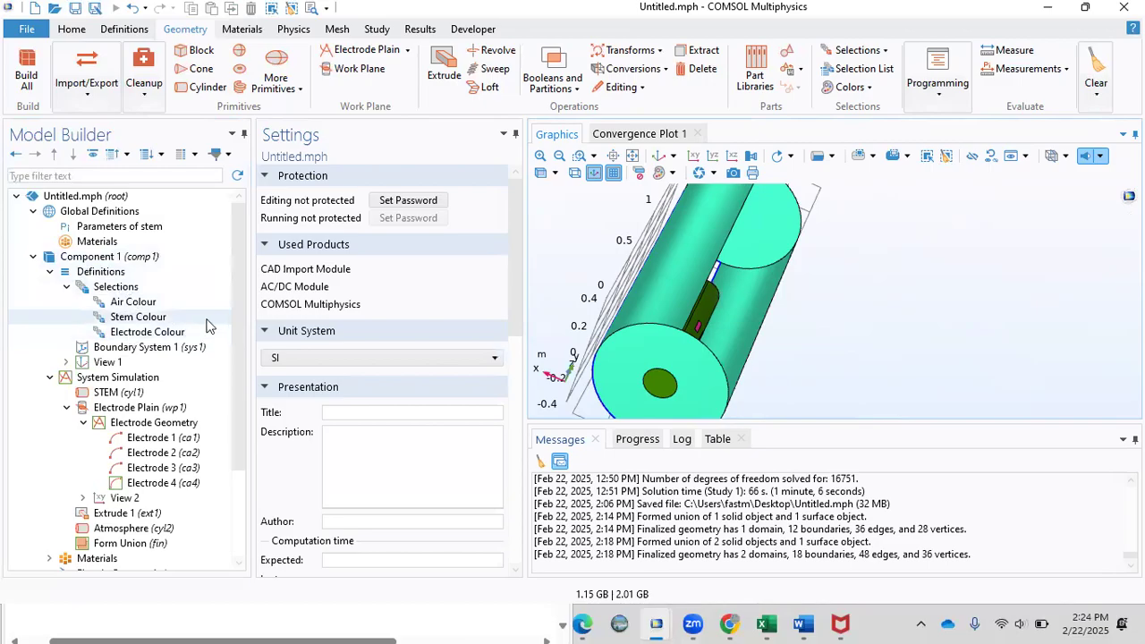
left_click_drag(238, 325, 235, 434)
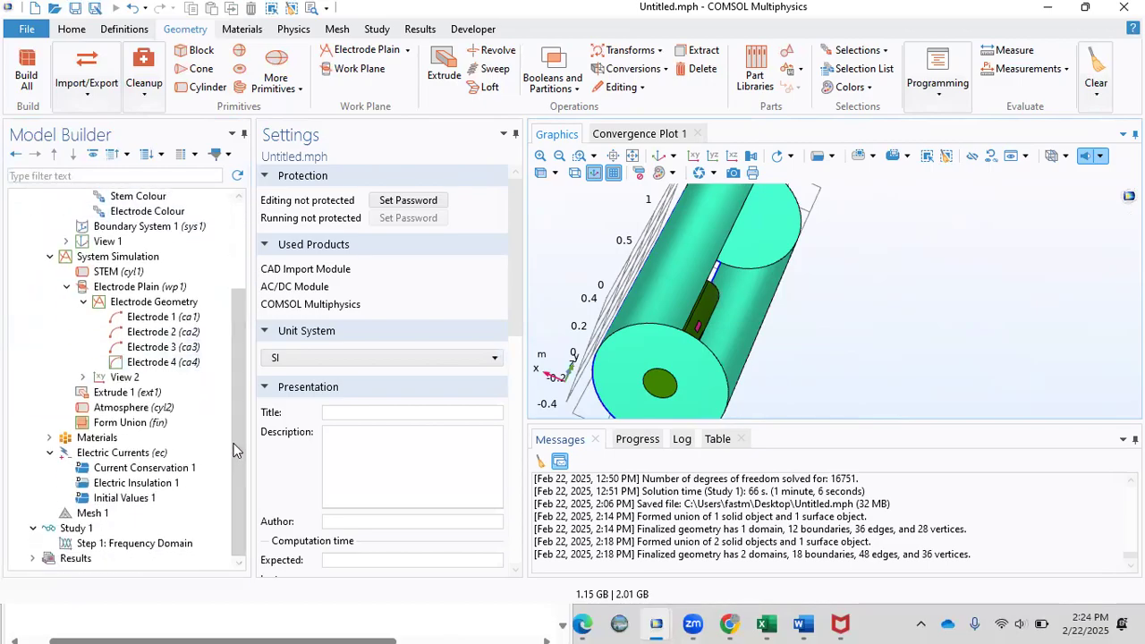
left_click(128, 460)
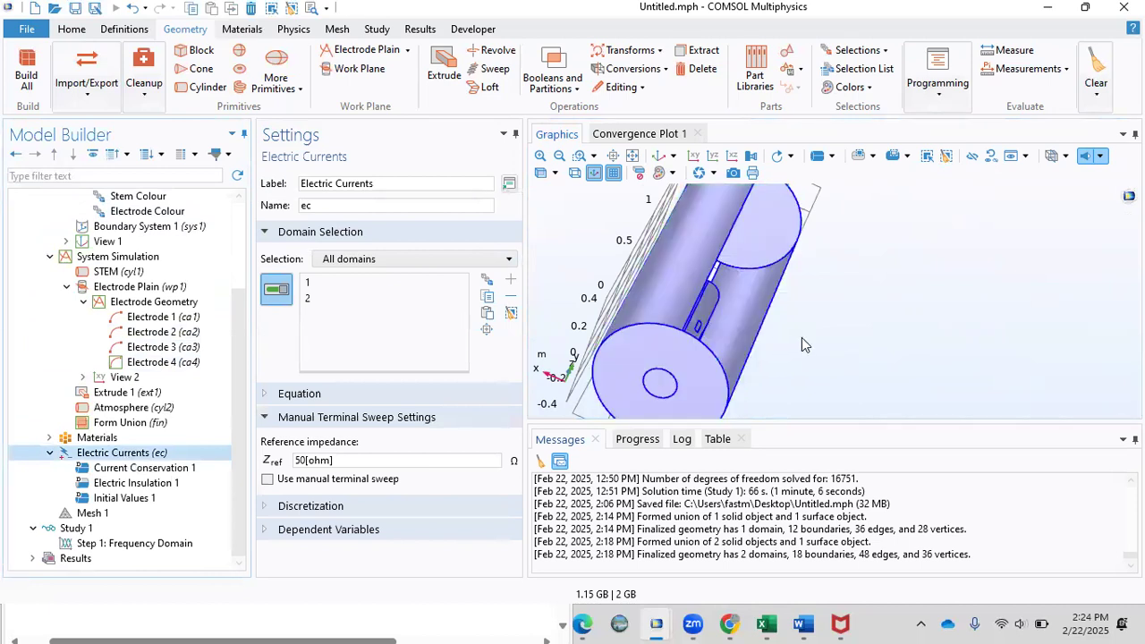
left_click_drag(766, 341, 688, 327)
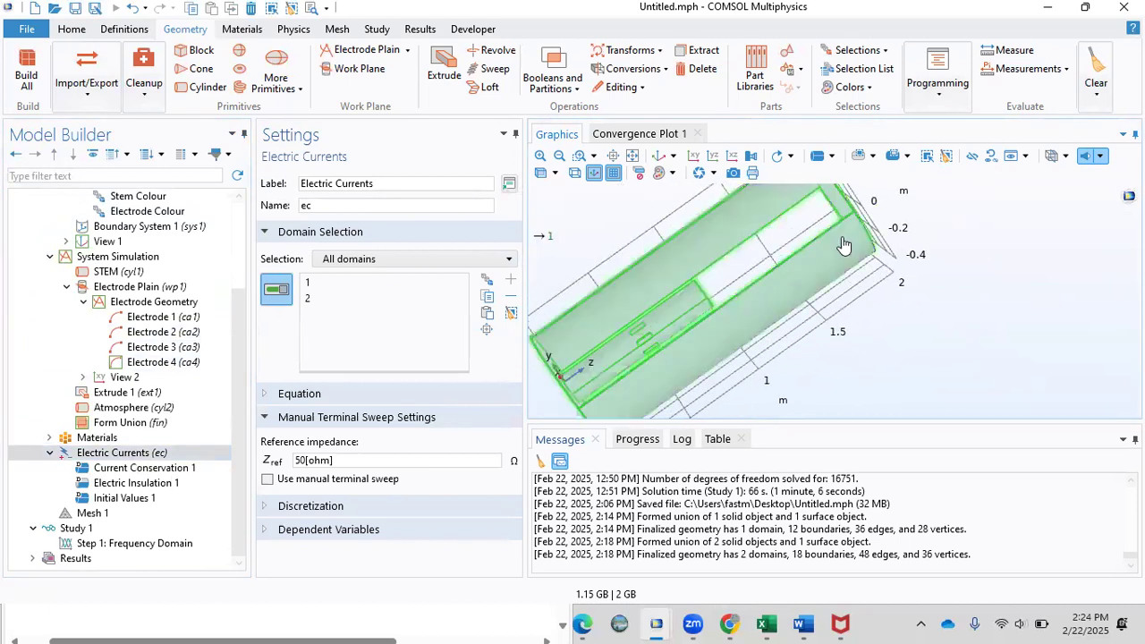
left_click(992, 157)
left_click(821, 284)
left_click_drag(792, 291, 905, 291)
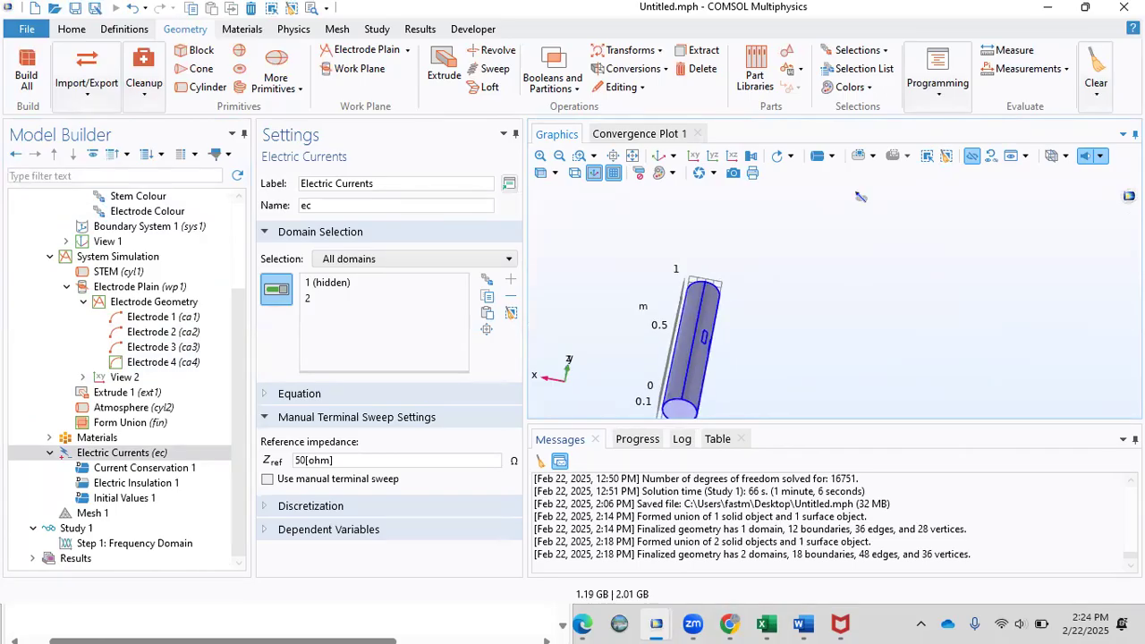
- Switch graphics selection to boundaries and hide the stem's side surfaces around the electrodes
left_click(822, 157)
left_click(861, 218)
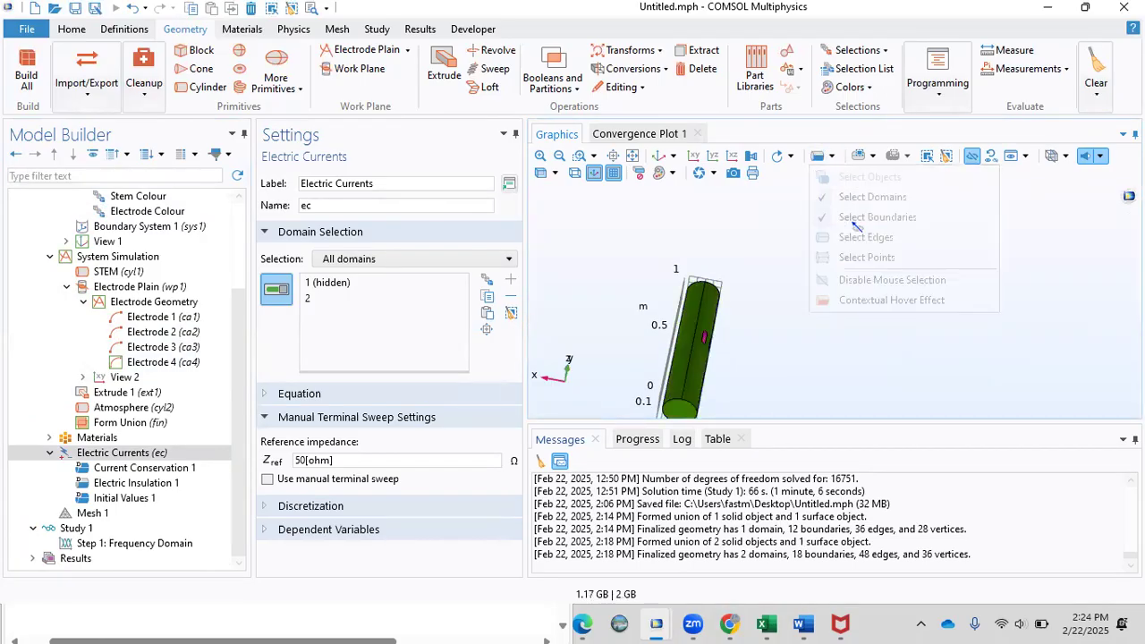
scroll(765, 316, "up", 5)
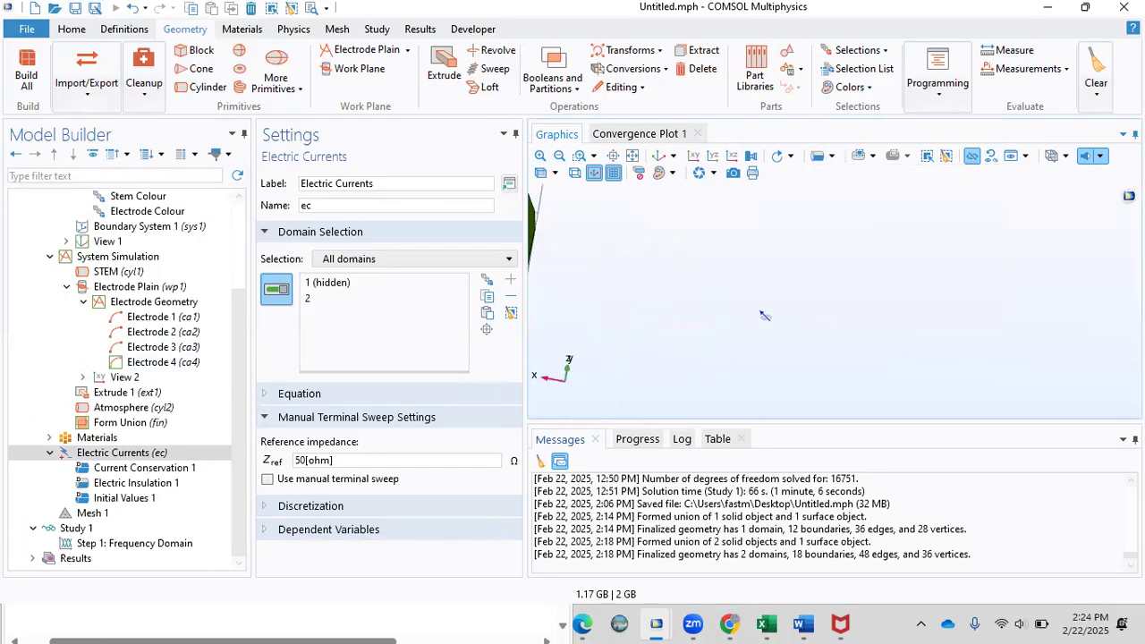
left_click(633, 156)
right_click_drag(932, 337, 817, 320)
left_click_drag(789, 294, 637, 302)
scroll(723, 310, "up", 5)
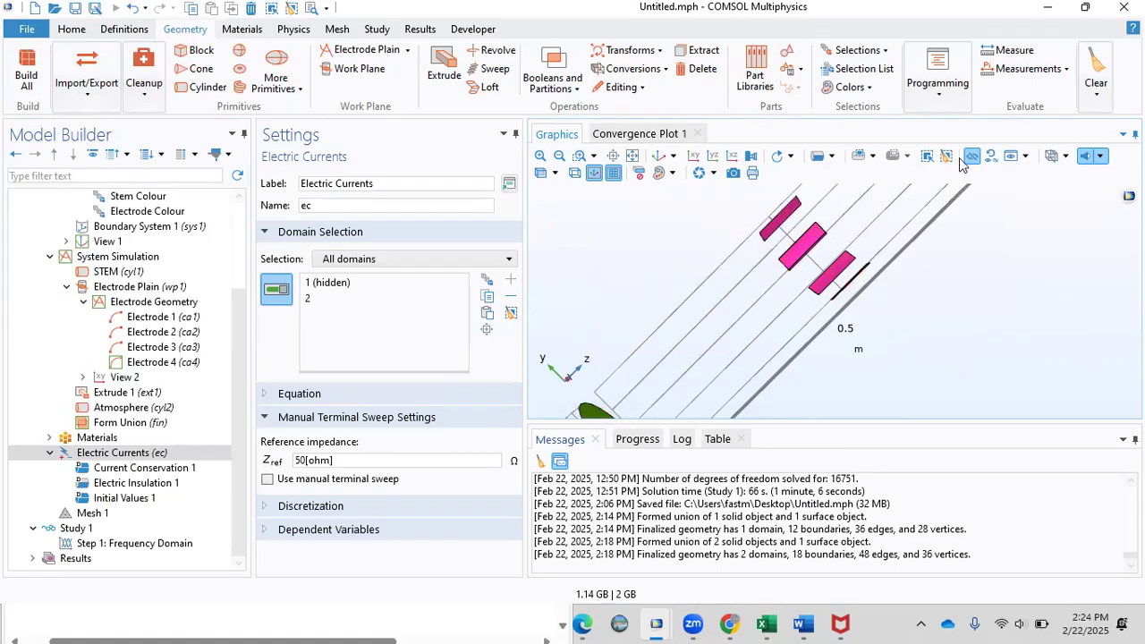
scroll(840, 328, "up", 2)
left_click_drag(729, 293, 746, 439)
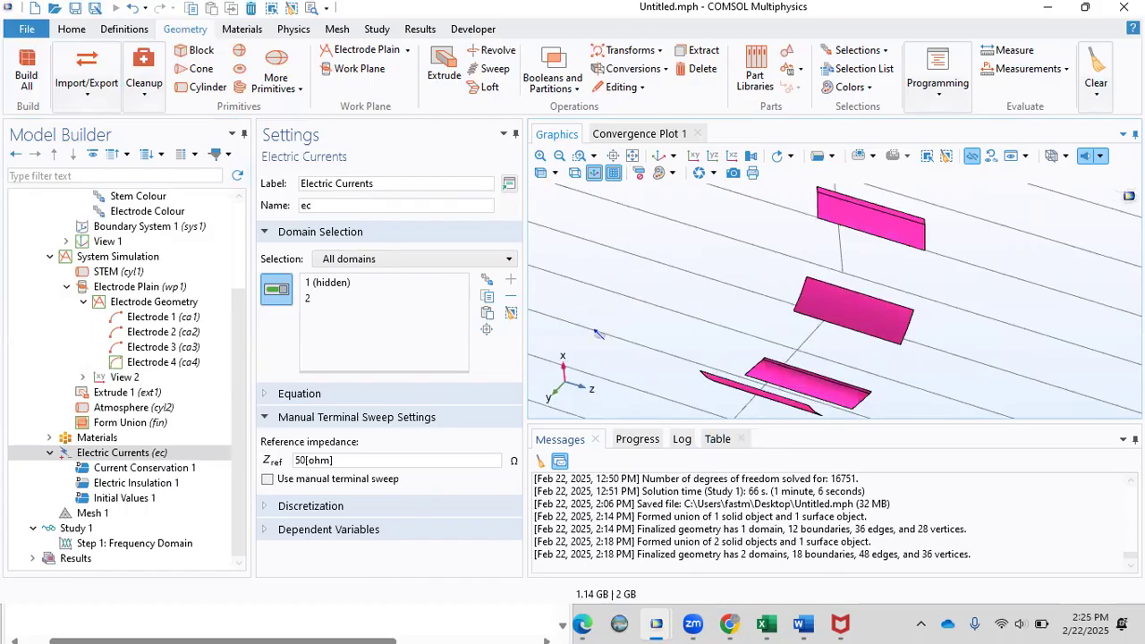
- Add a Ground boundary condition to Electric Currents and assign it to electrode boundaries 13 and 16
right_click(117, 458)
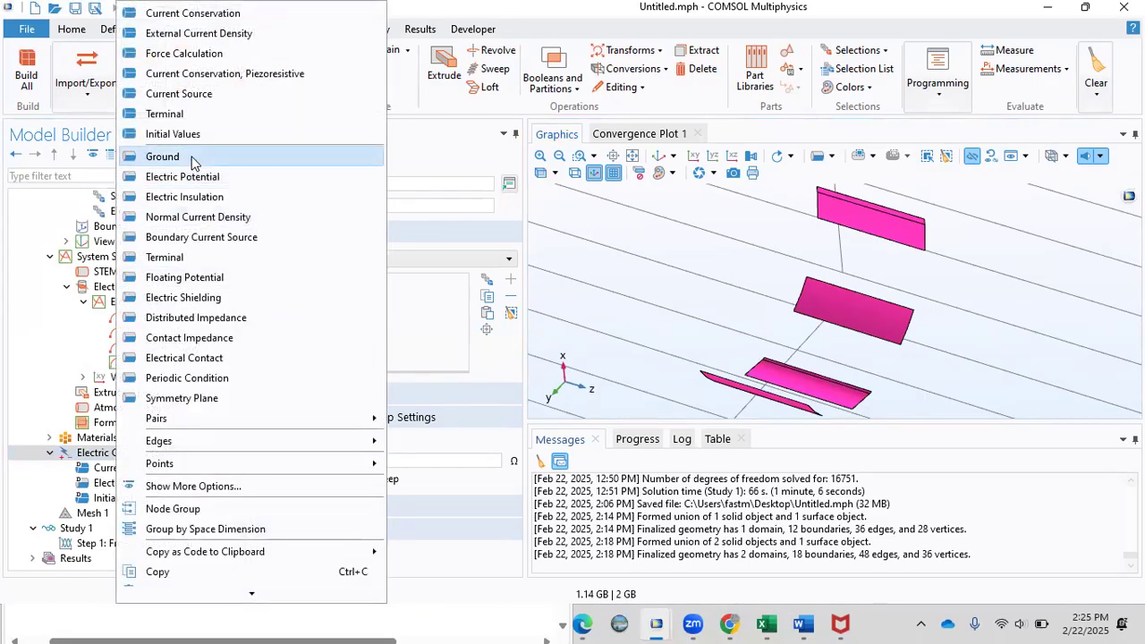
left_click(162, 157)
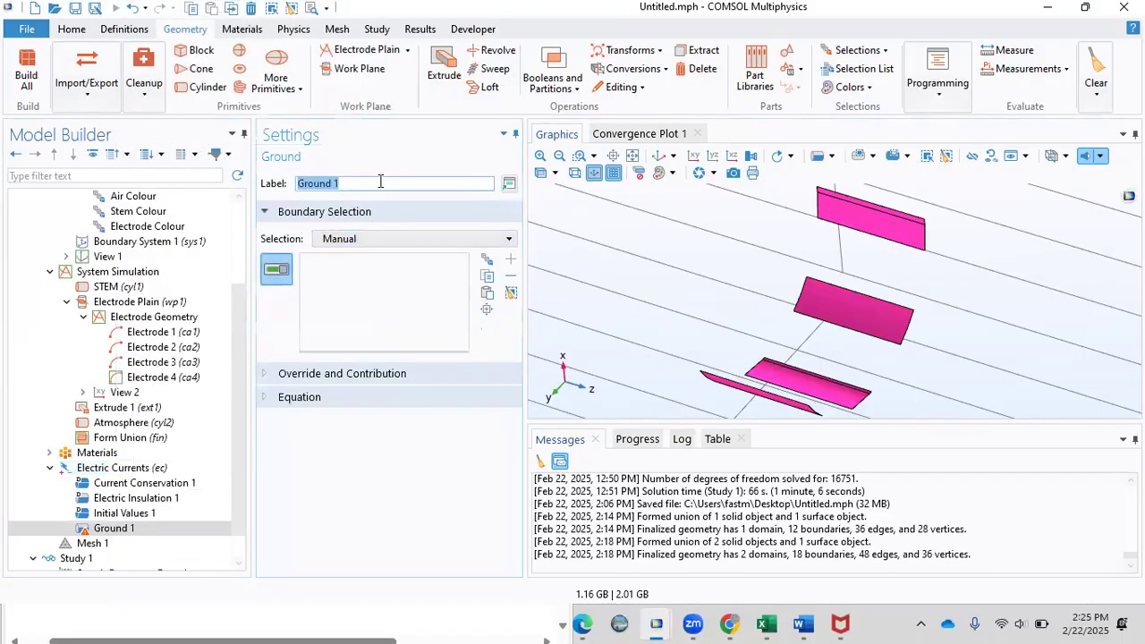
left_click(360, 267)
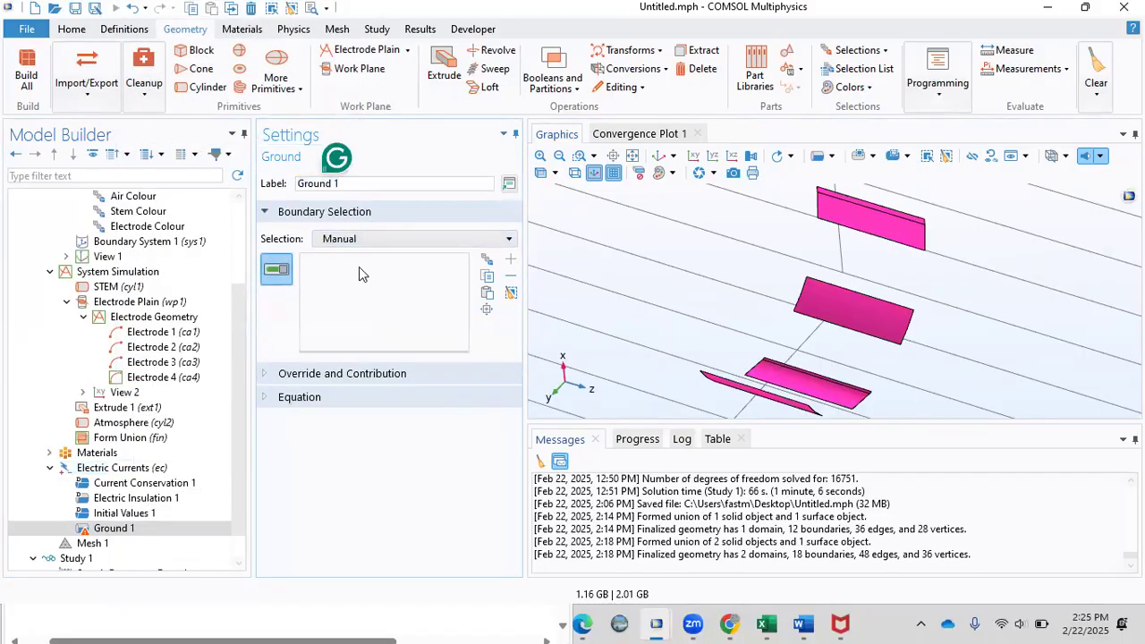
left_click(873, 228)
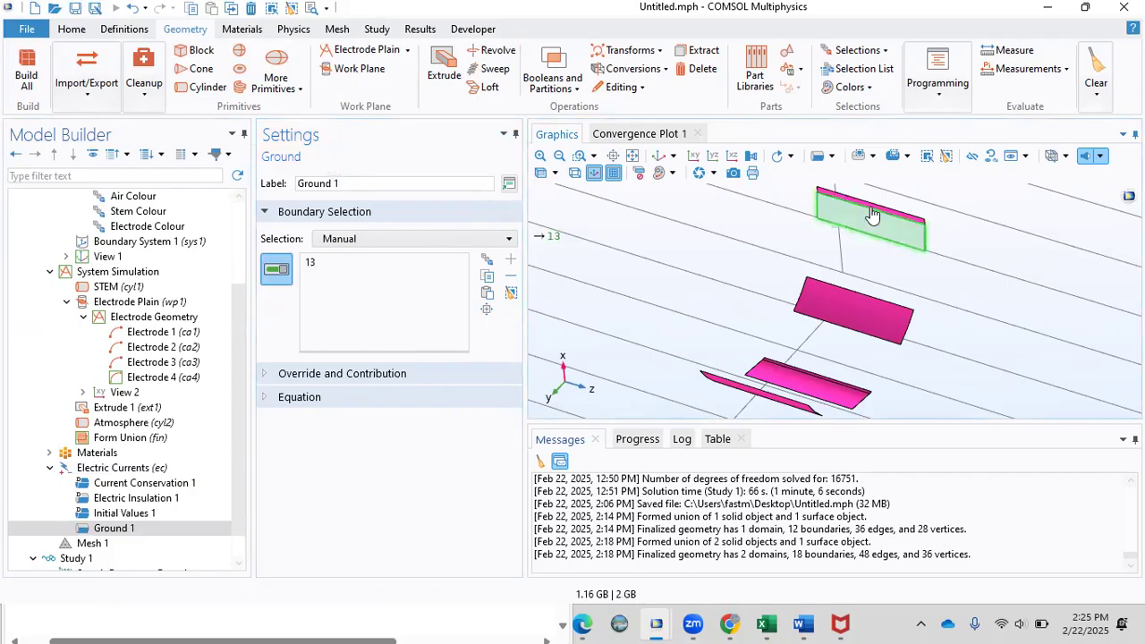
left_click(873, 208)
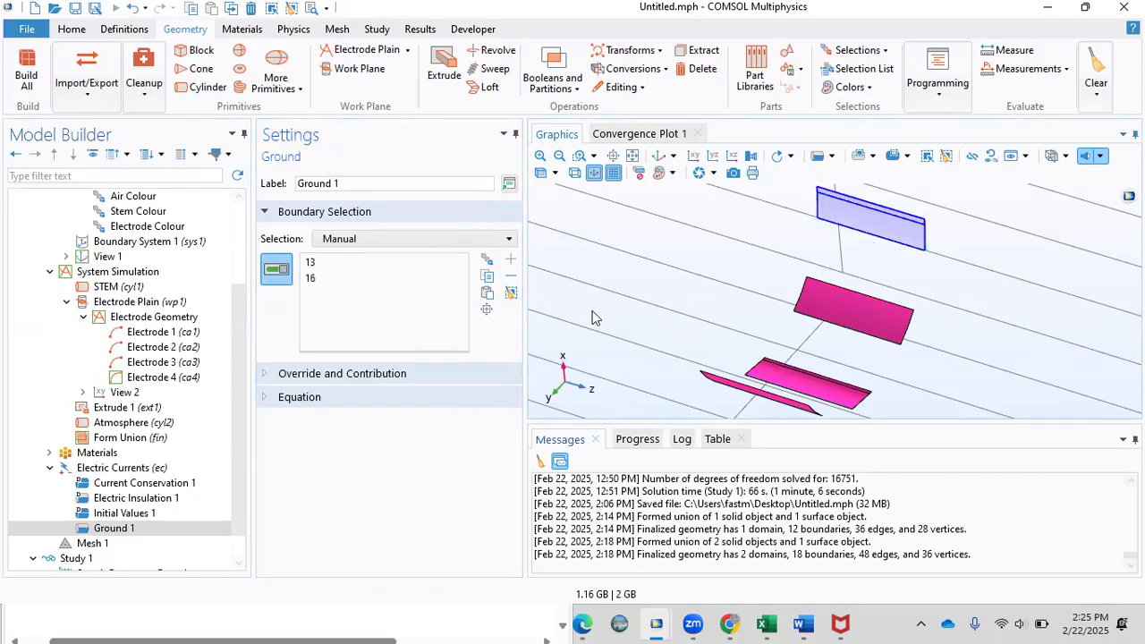
- Add a boundary Terminal to Electric Currents and rename it Input
left_click(148, 469)
right_click(148, 472)
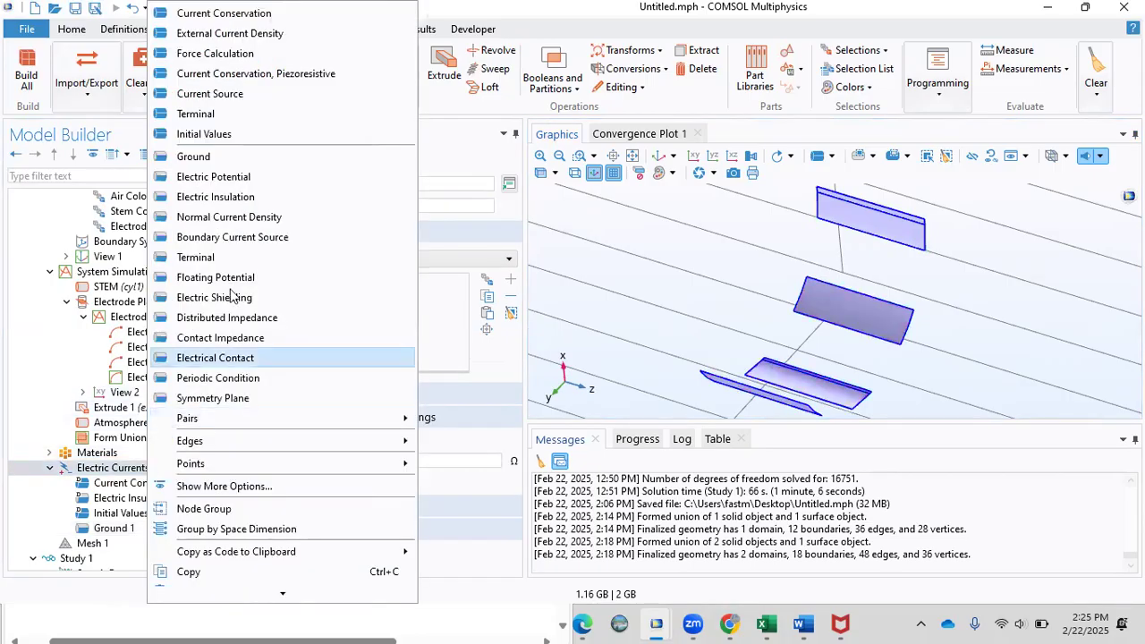
left_click(225, 256)
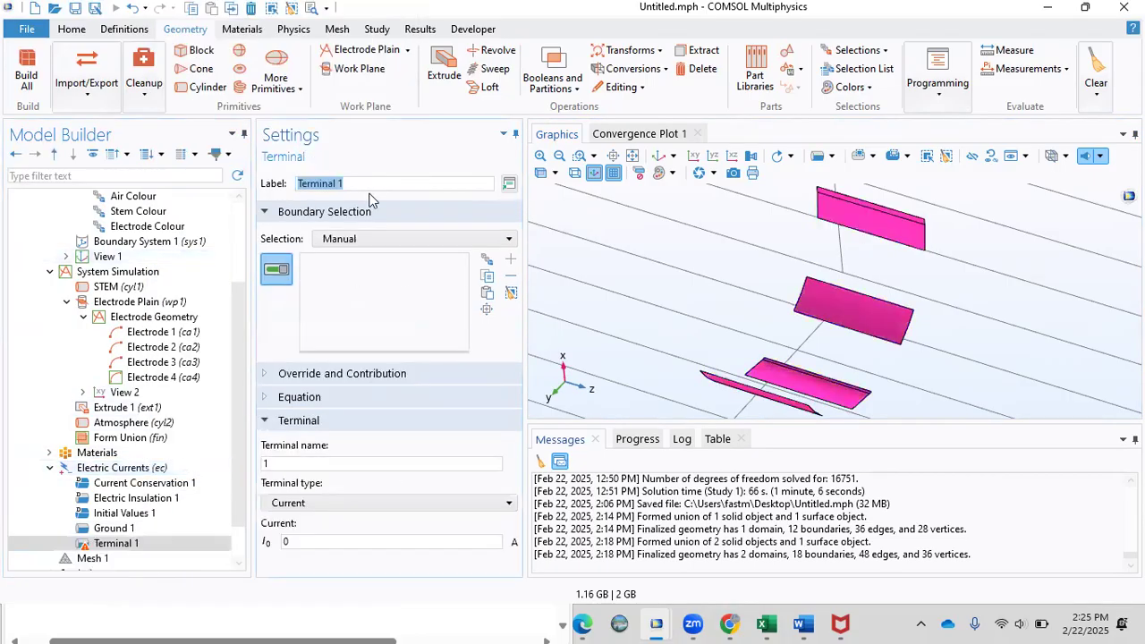
type("Input")
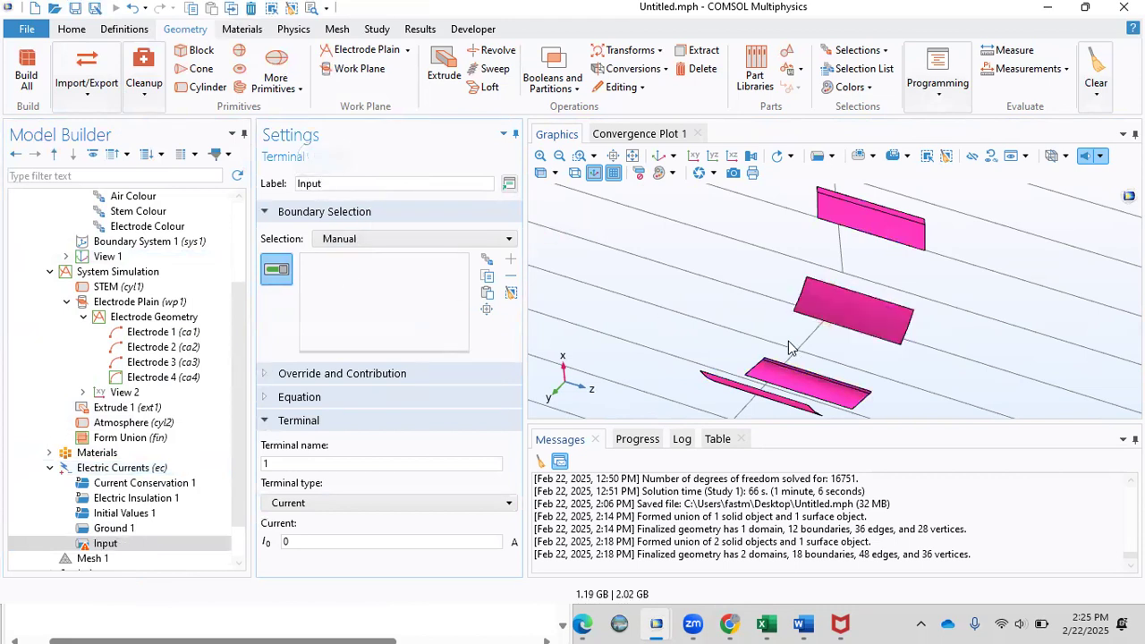
- Assign electrode boundary 12 to the Input terminal and set its current to 1 A
left_click(755, 403)
left_click_drag(750, 405, 707, 369)
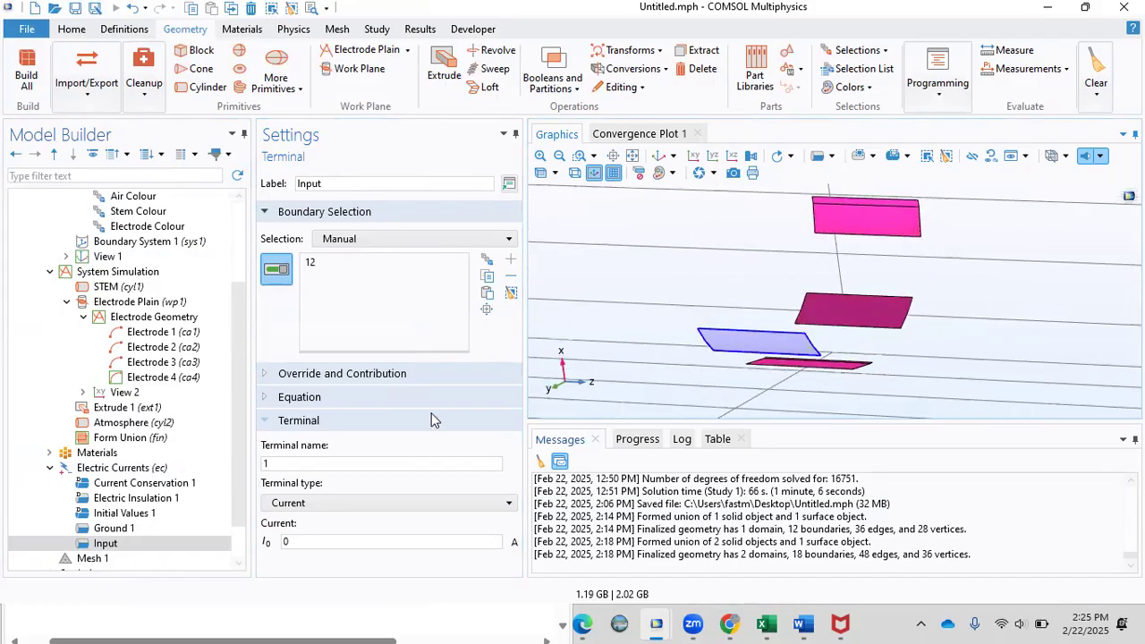
left_click(345, 542)
key("Return")
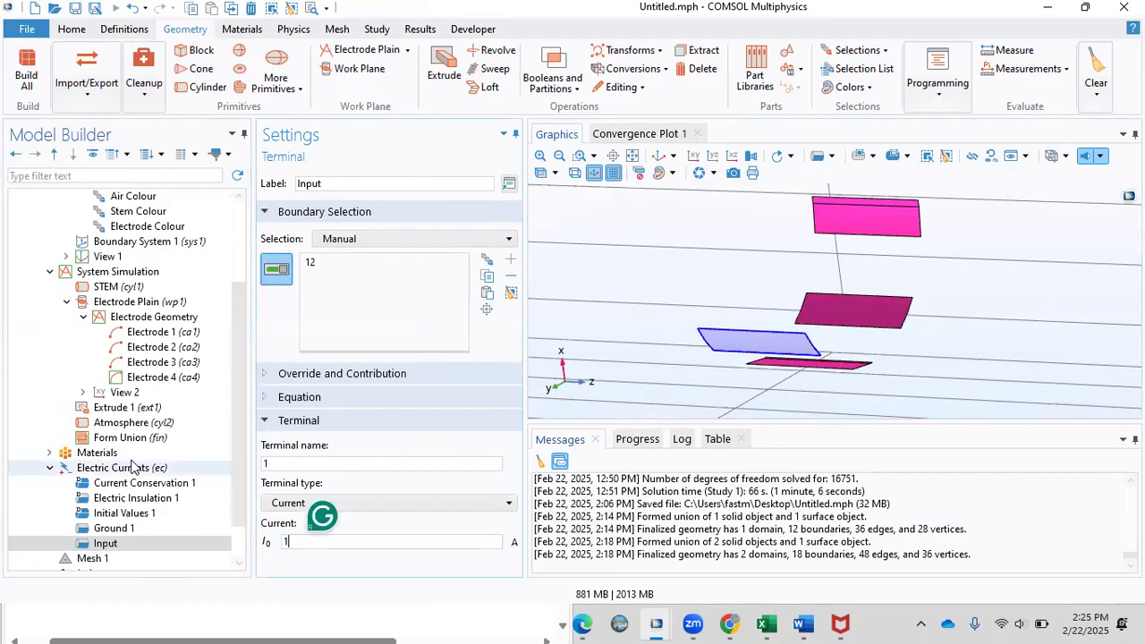
- Add a Floating Potential condition to Electric Currents, rename it V-, and assign it to electrode boundary 11
left_click(128, 469)
right_click(130, 470)
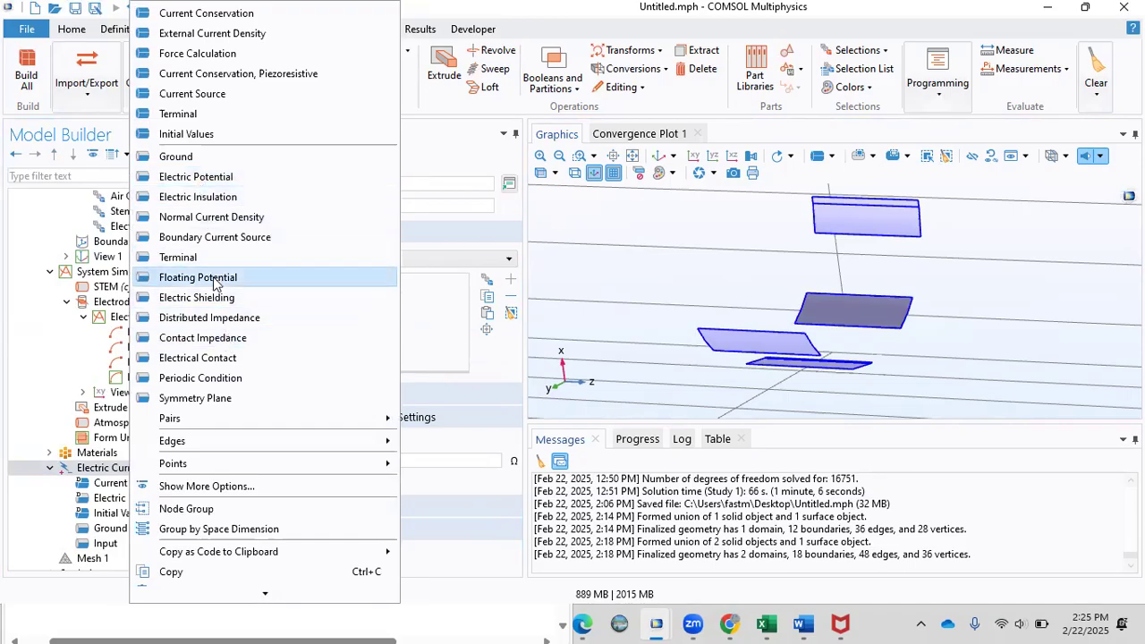
left_click(213, 280)
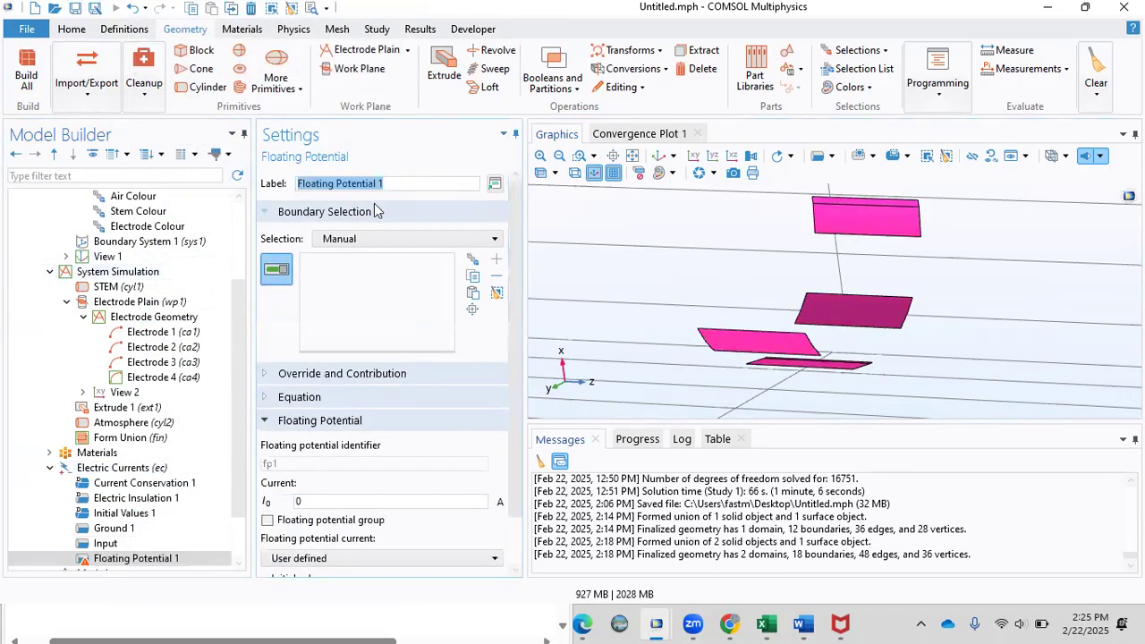
key("BackSpace")
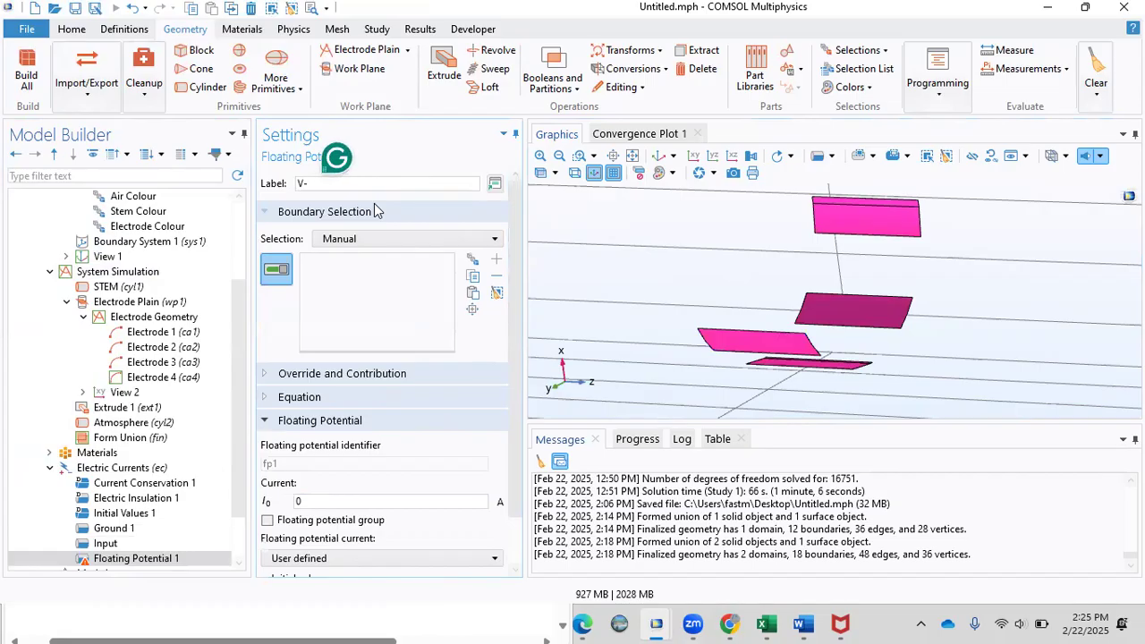
left_click(350, 285)
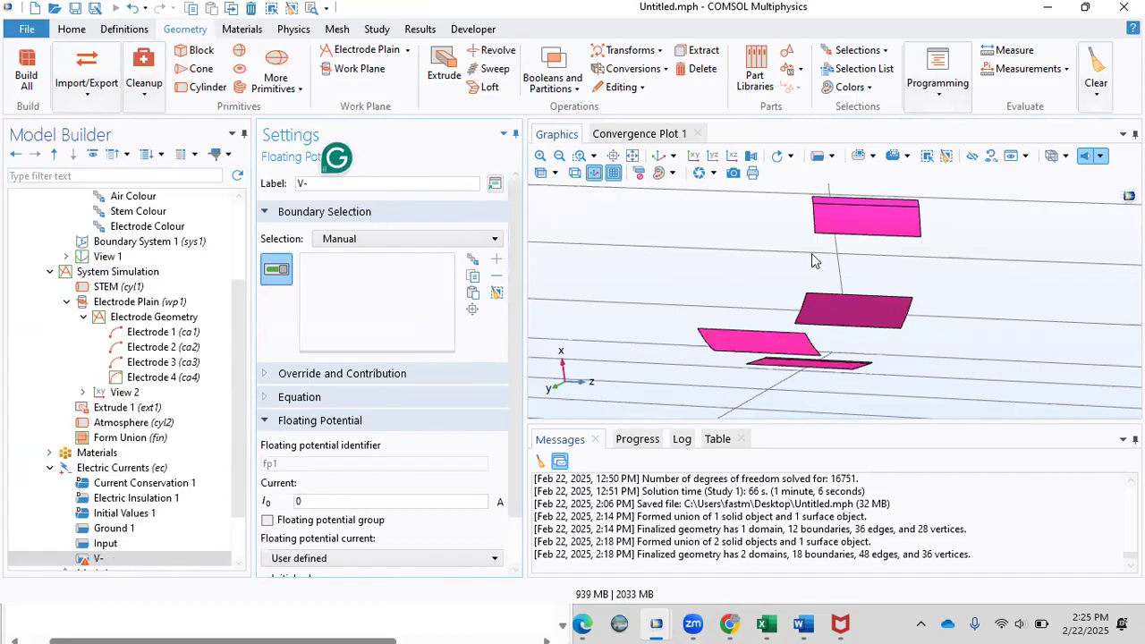
left_click(854, 315)
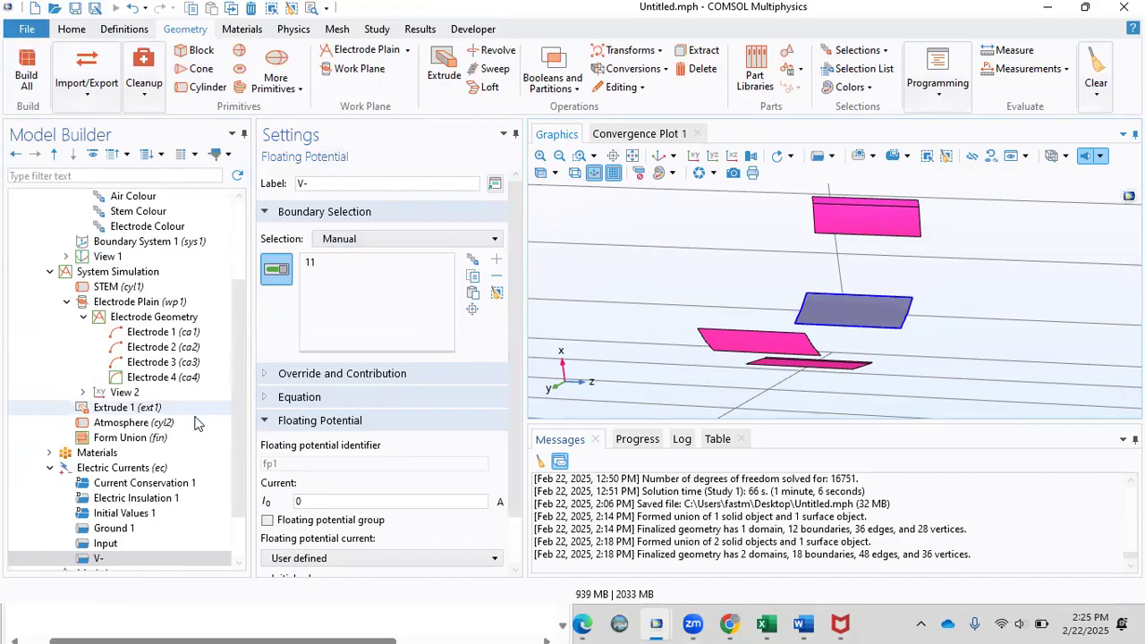
- Add a second Floating Potential condition to Electric Currents, rename it V+, and assign it to electrode boundaries 8 and 9
right_click(119, 471)
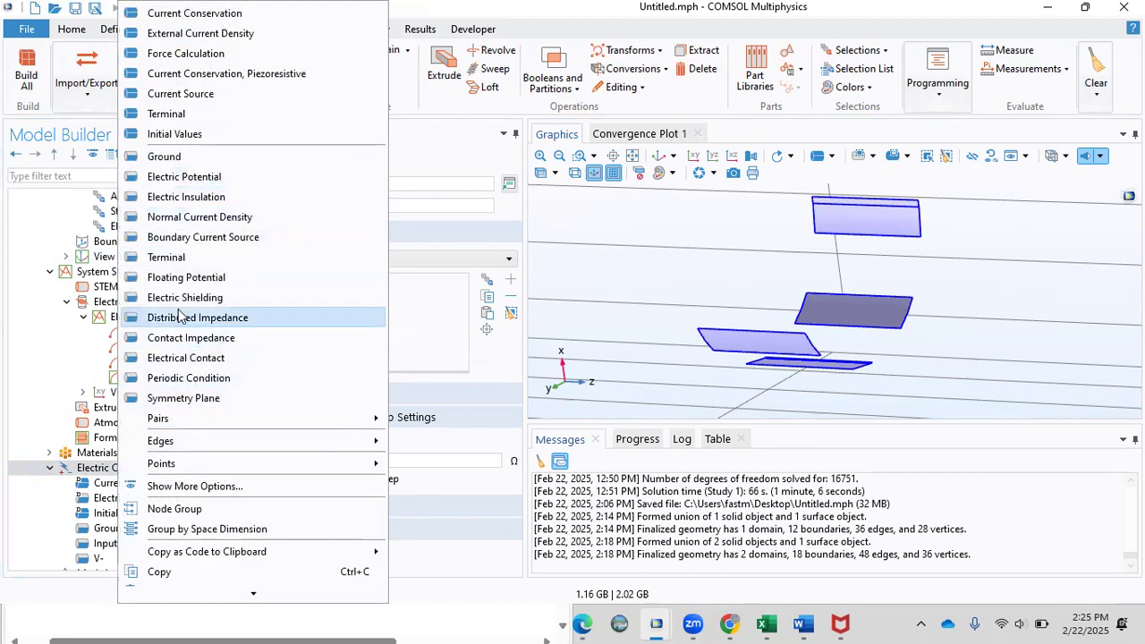
left_click(193, 277)
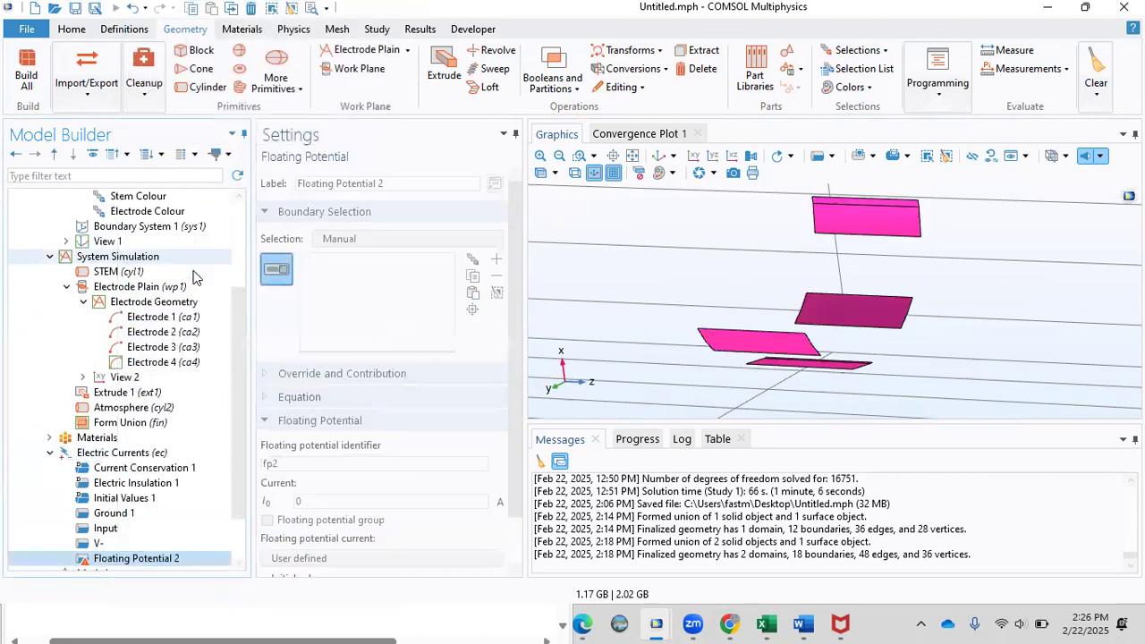
triple_click(399, 182)
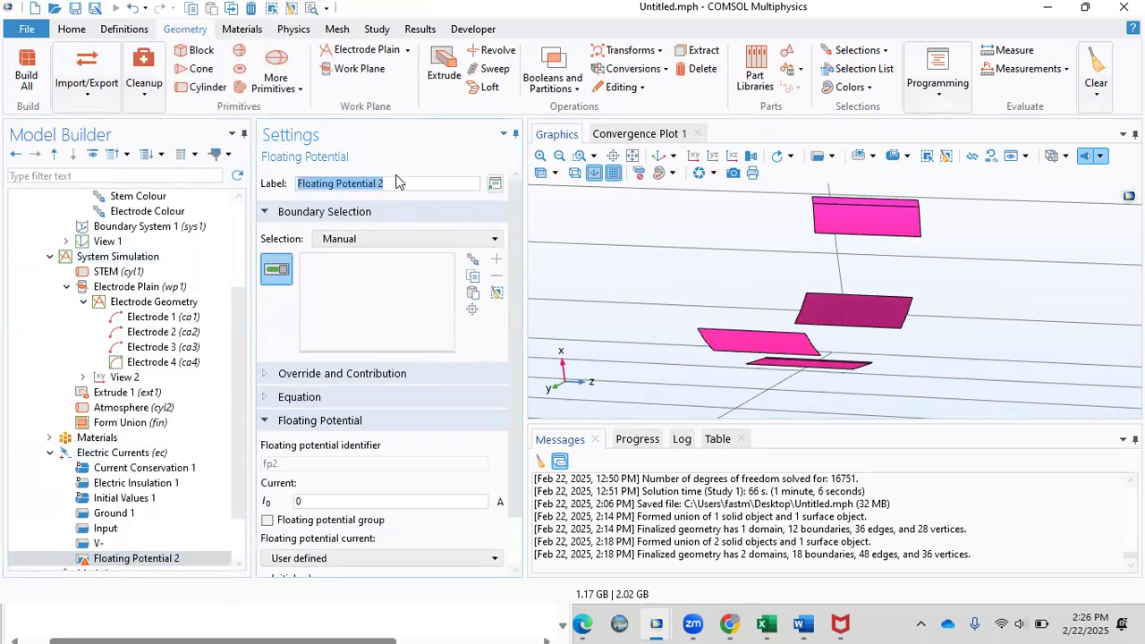
type("V+")
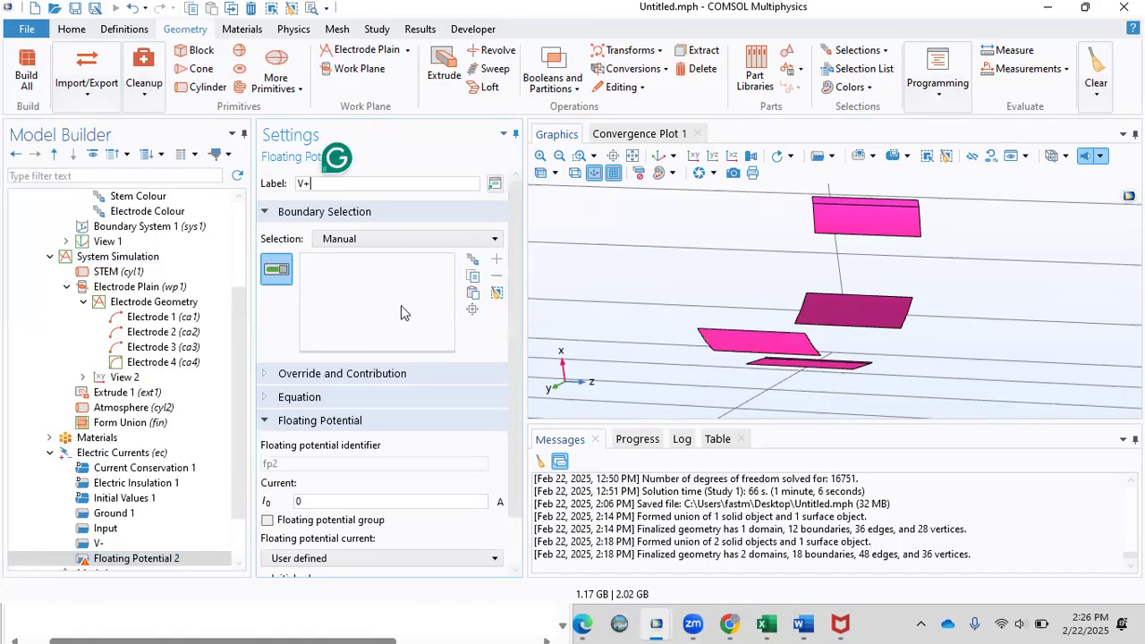
left_click(854, 373)
left_click_drag(870, 375, 783, 358)
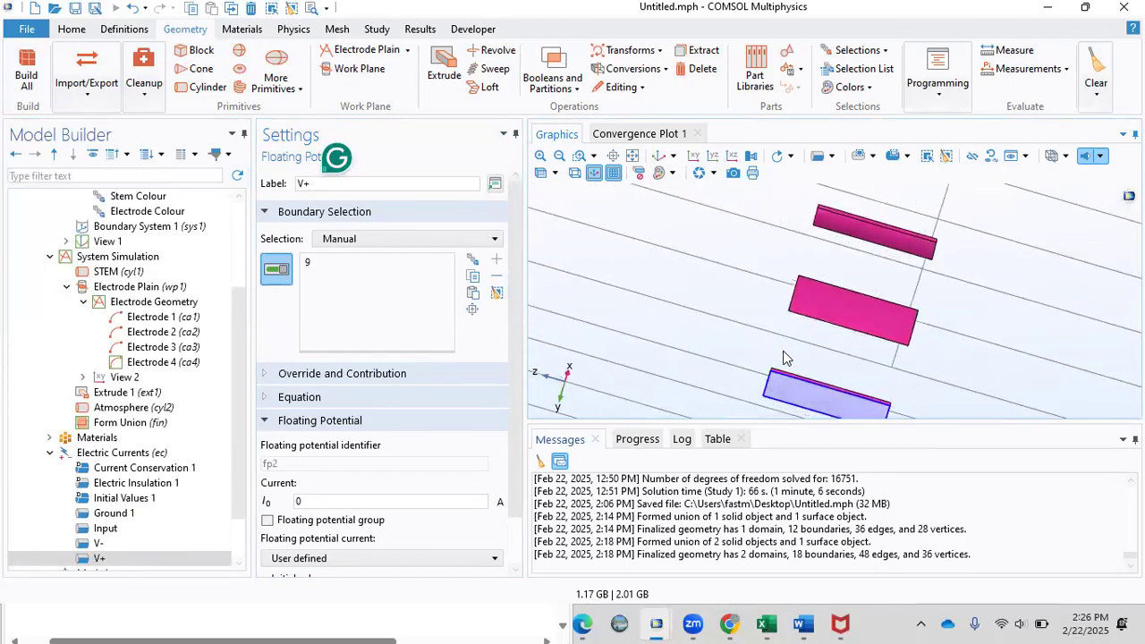
left_click(796, 377)
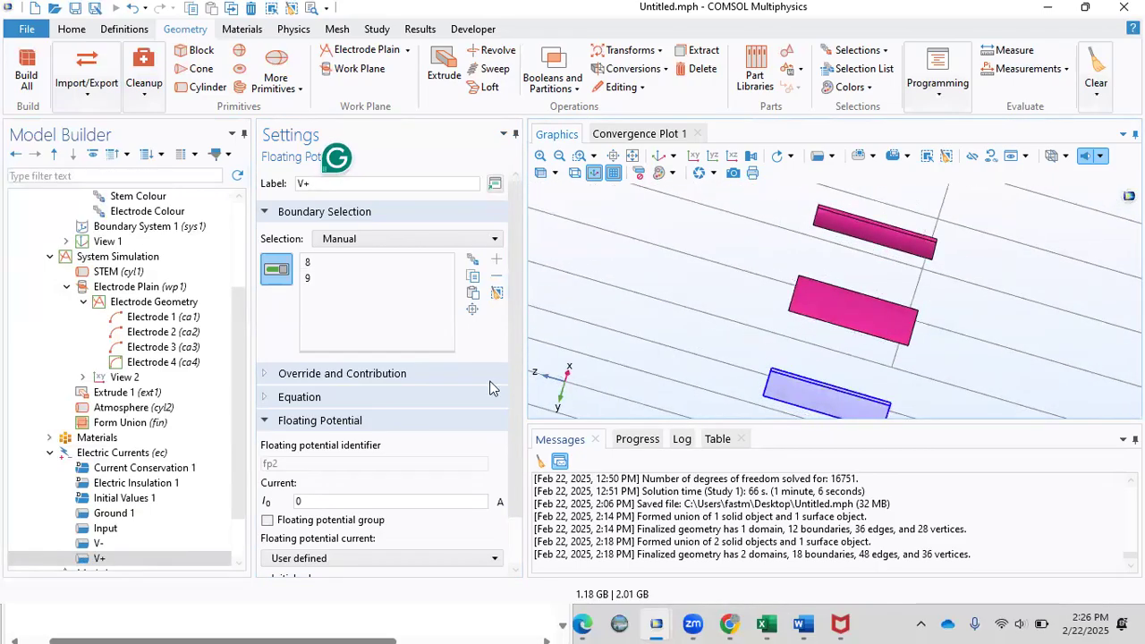
- Review the electrode boundaries assigned to the Ground 1, Input, V- and V+ conditions
left_click(132, 513)
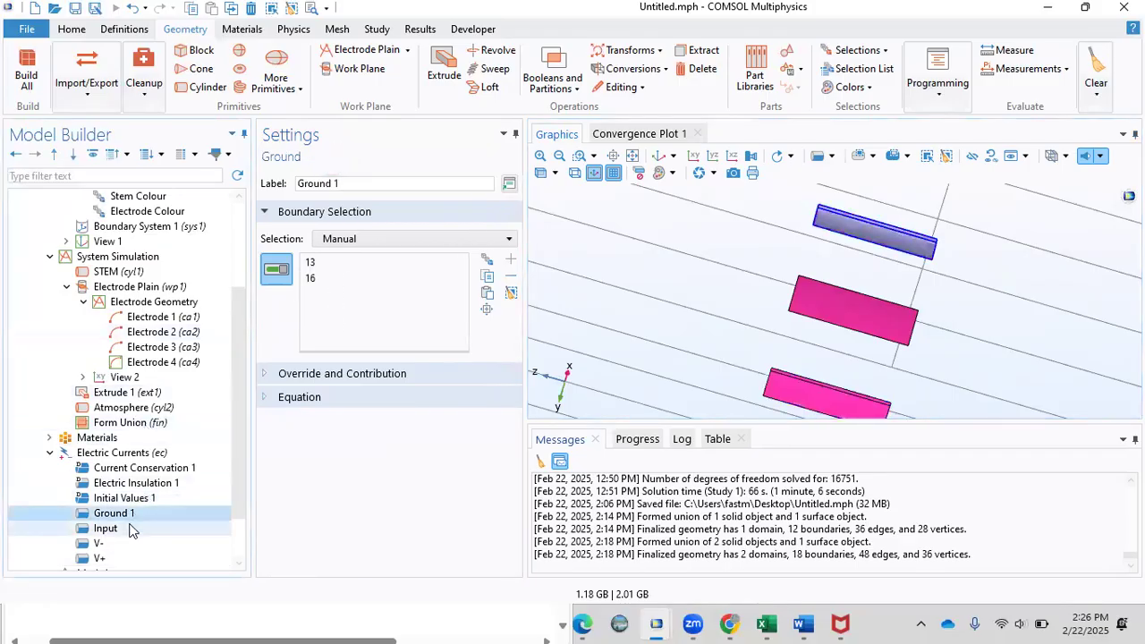
left_click(130, 528)
left_click_drag(648, 323, 559, 159)
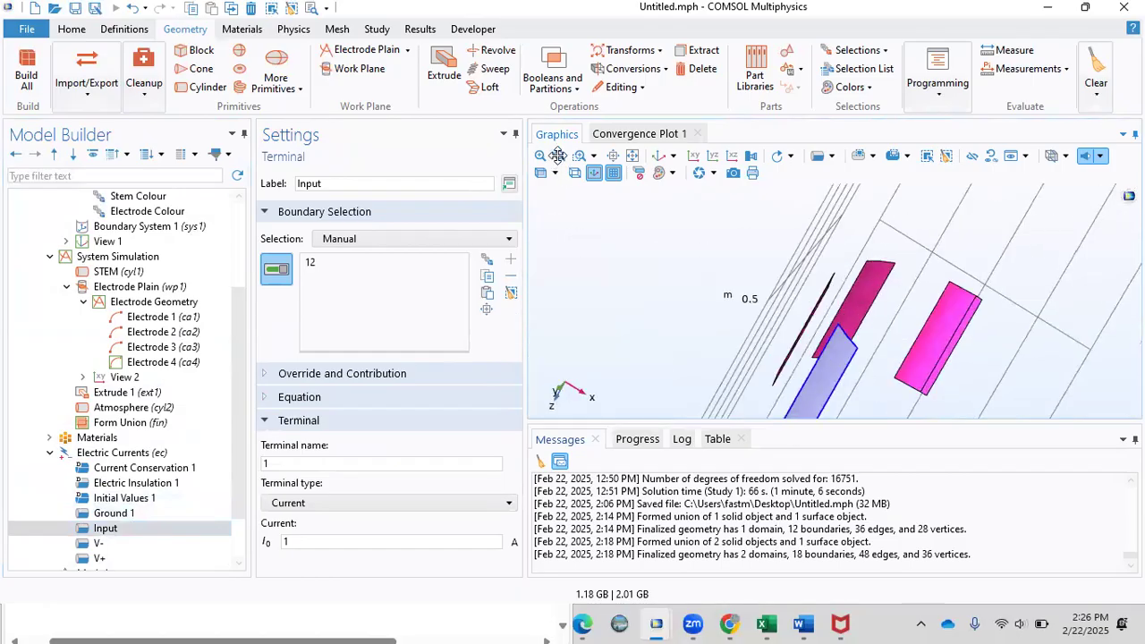
left_click(121, 541)
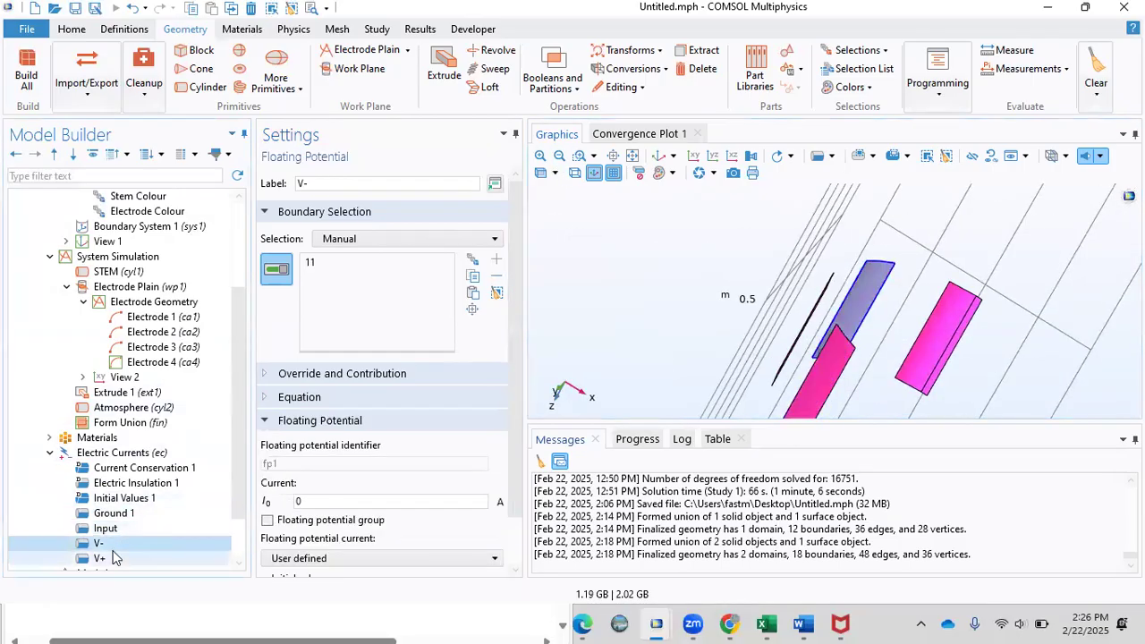
left_click(112, 557)
- Open the Mesh 1 settings and display all hidden and unhidden geometry, centred in the graphics view
left_click_drag(239, 318, 244, 356)
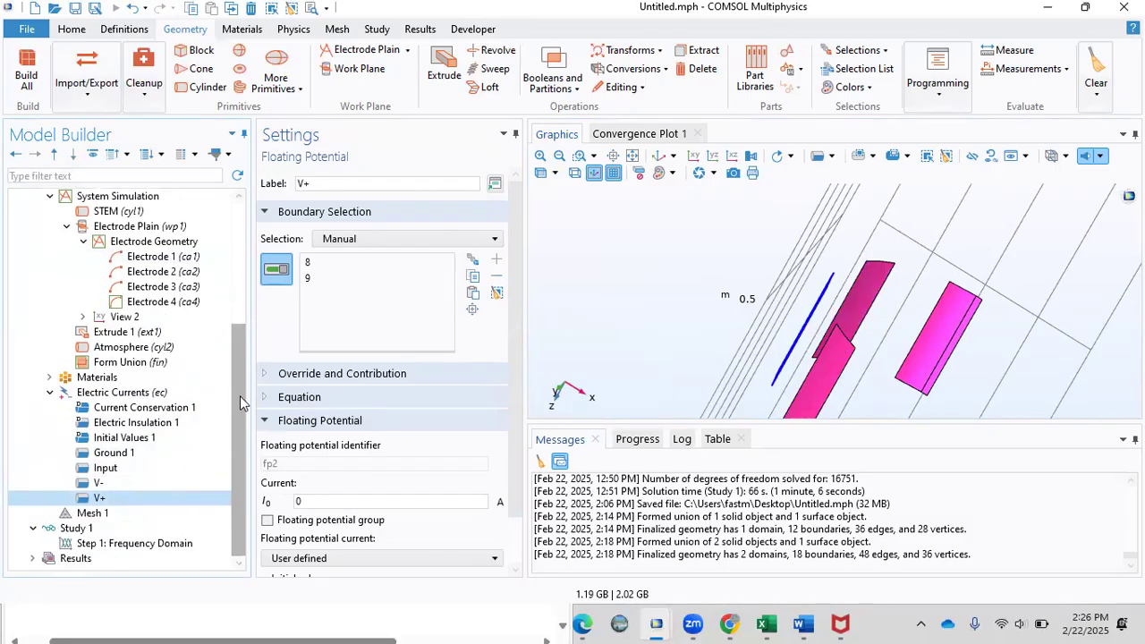
left_click(144, 516)
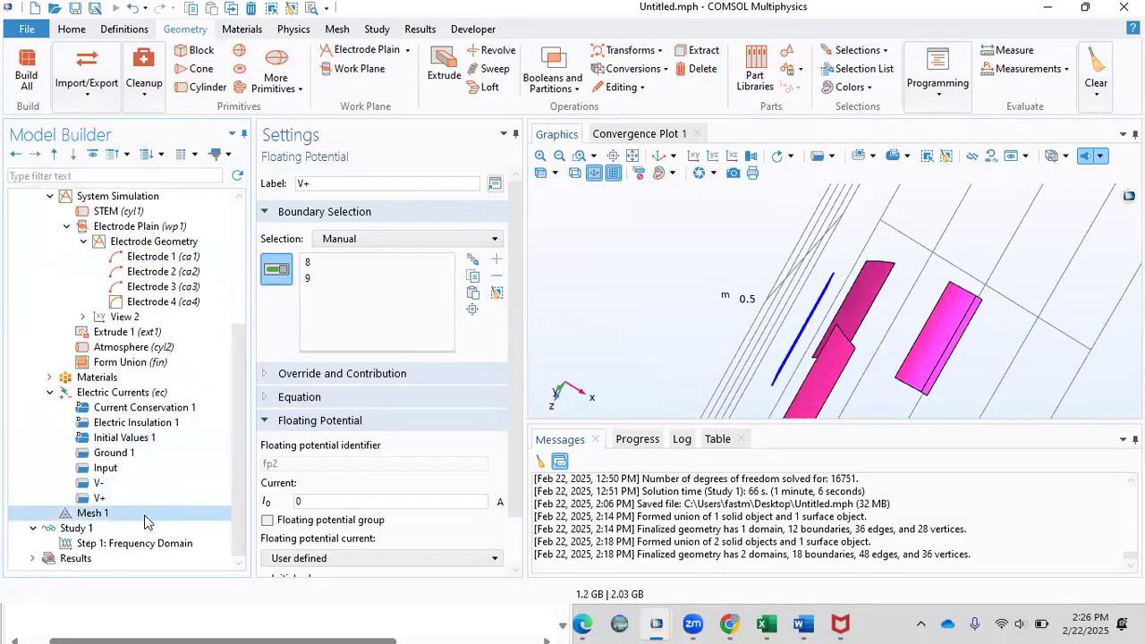
left_click(1025, 155)
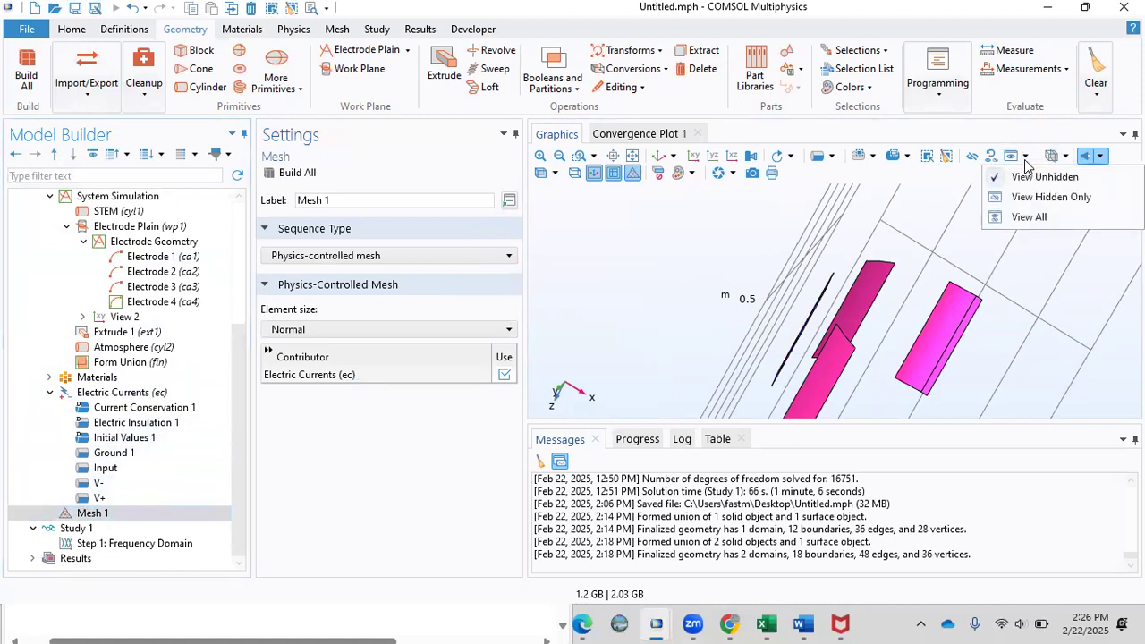
left_click(1031, 217)
left_click(614, 157)
left_click_drag(755, 284, 775, 300)
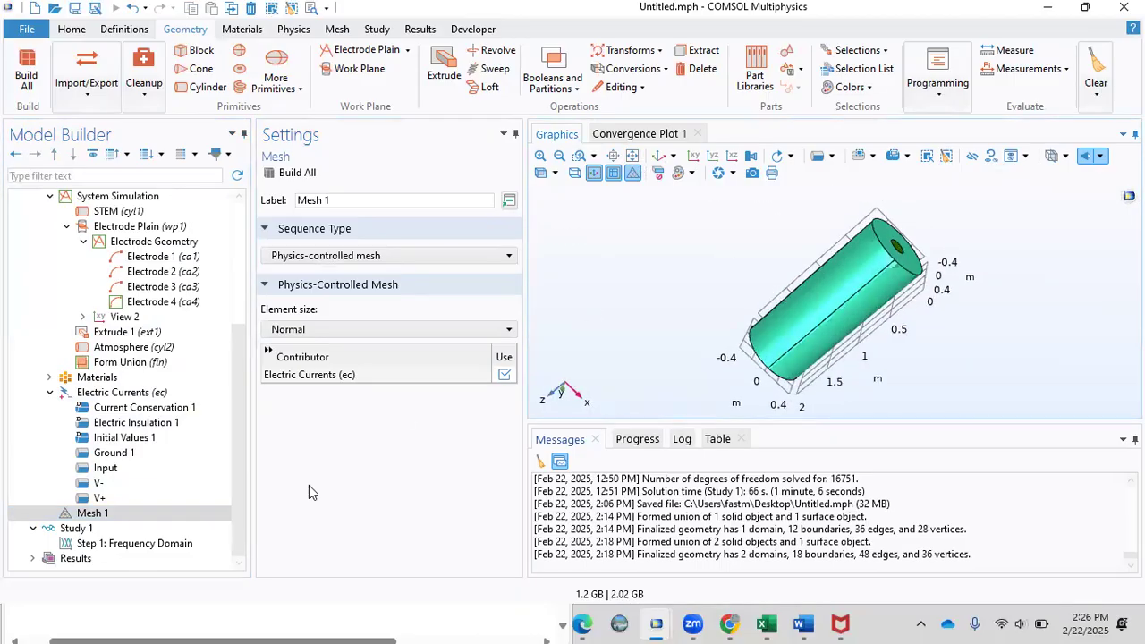
- Set the physics-controlled mesh element size to Fine and build the whole mesh
left_click(338, 327)
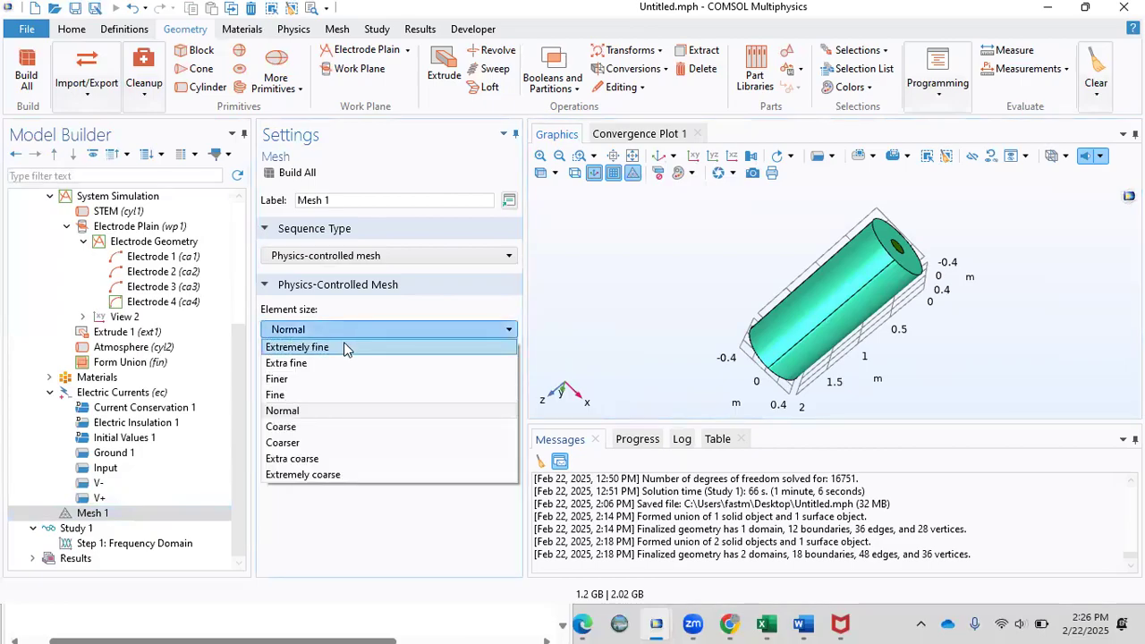
left_click(323, 394)
left_click(301, 176)
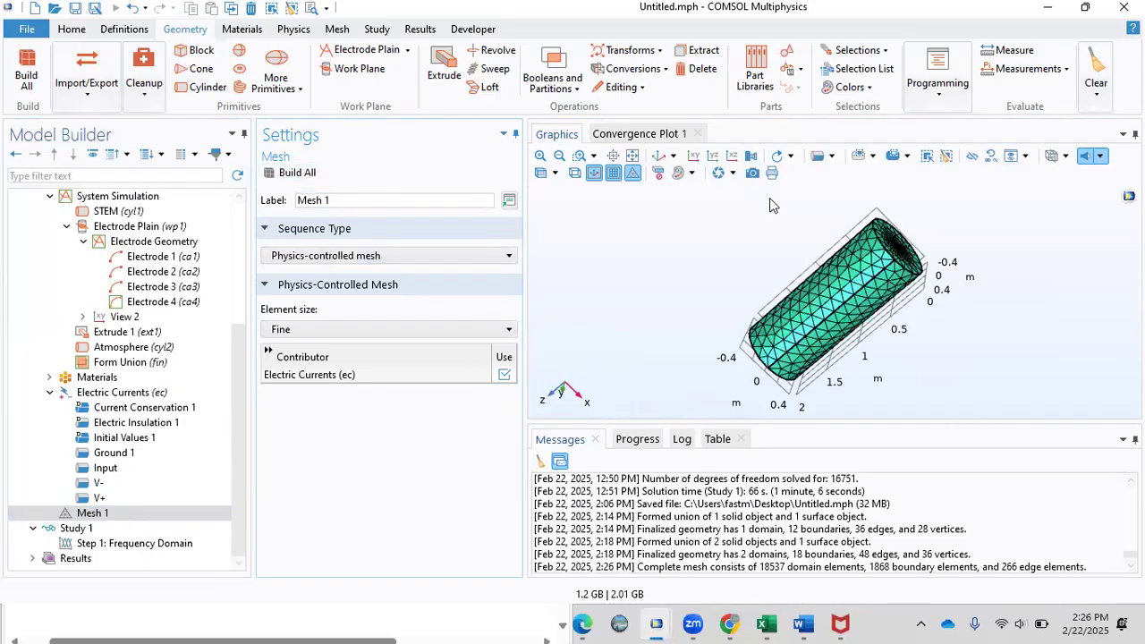
left_click_drag(801, 275, 739, 346)
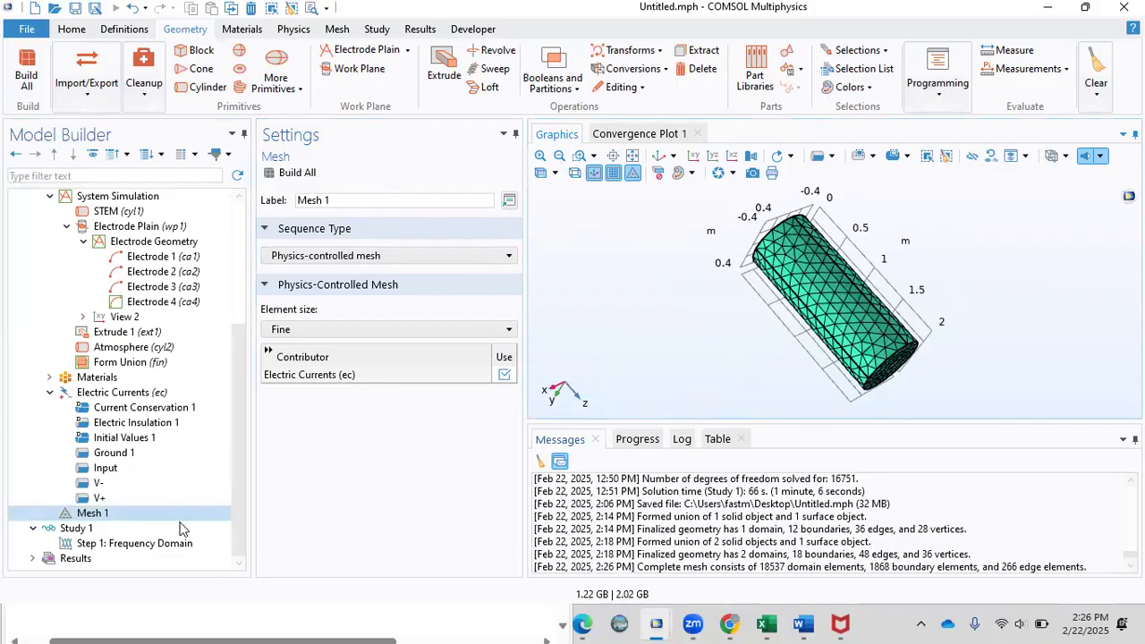
- Collapse the Component 1 branch and set the frequency unit of the Frequency Domain study step to MHz
left_click(51, 394)
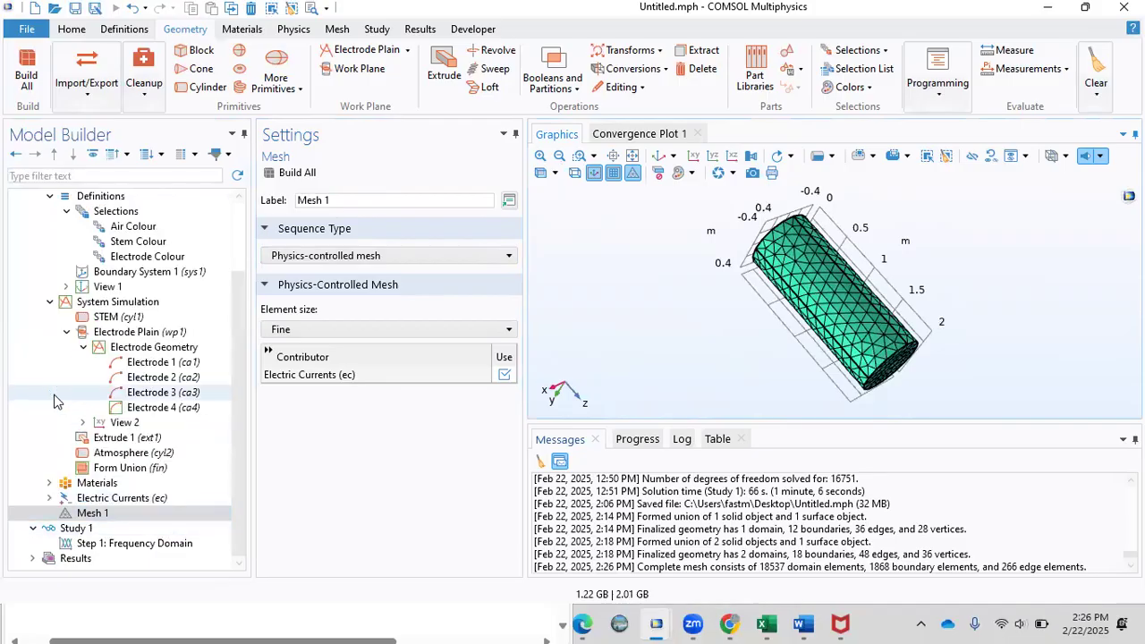
left_click(49, 303)
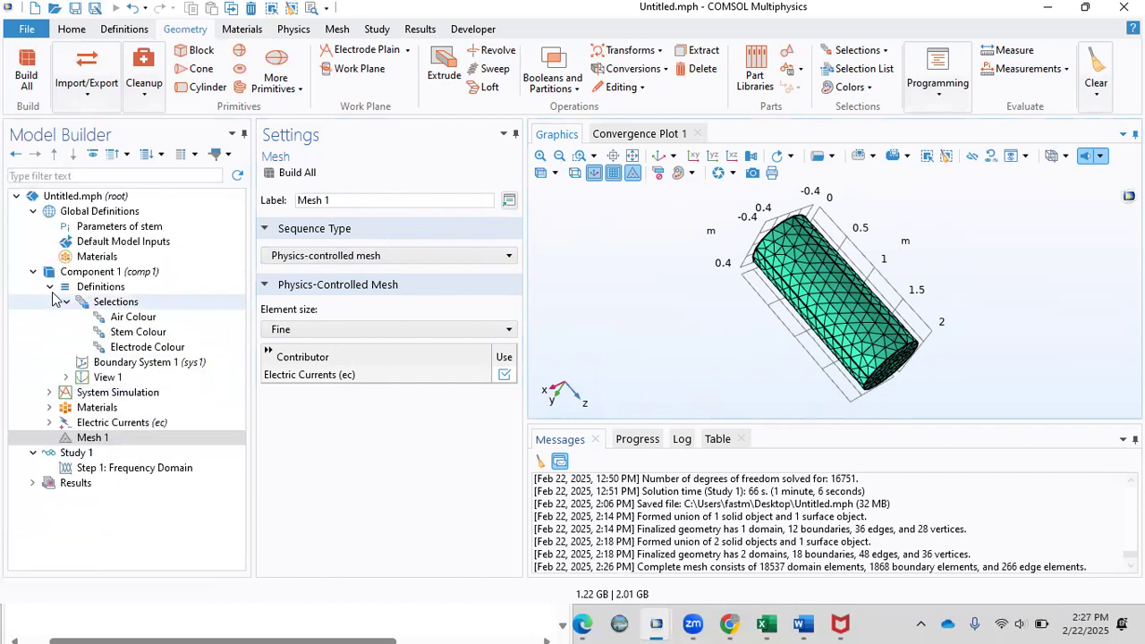
left_click(34, 272)
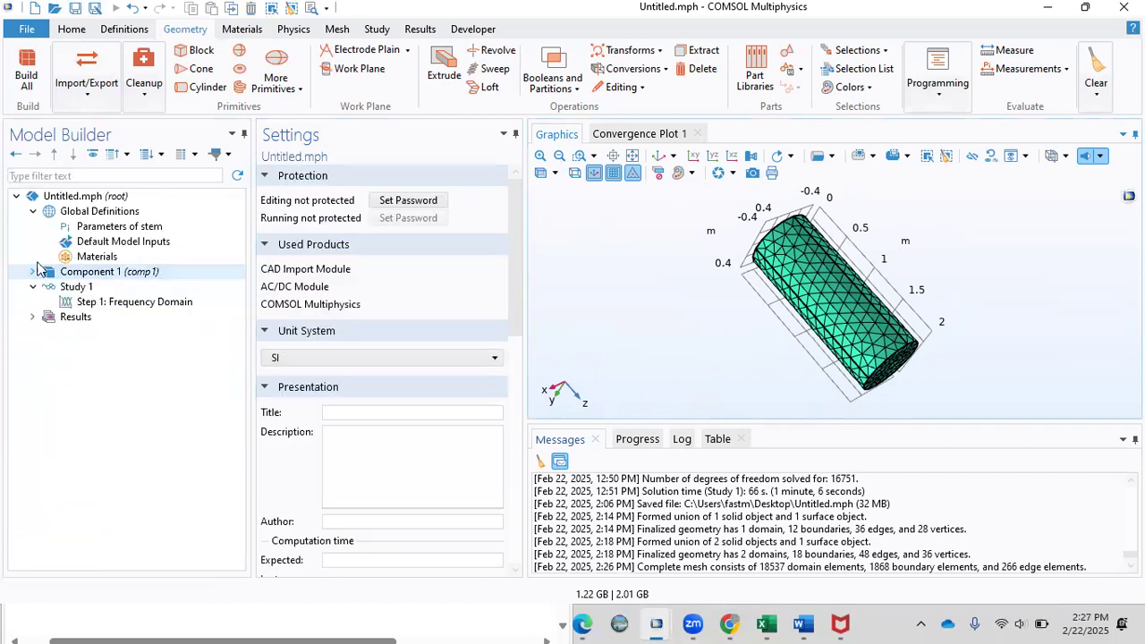
left_click(87, 302)
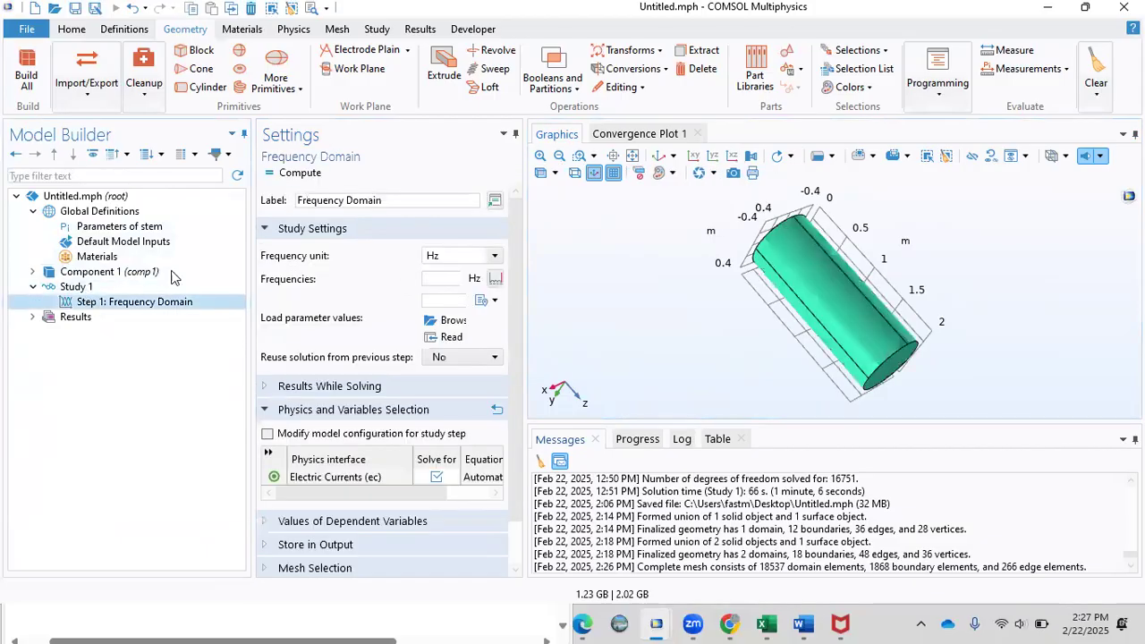
left_click(495, 256)
left_click(454, 352)
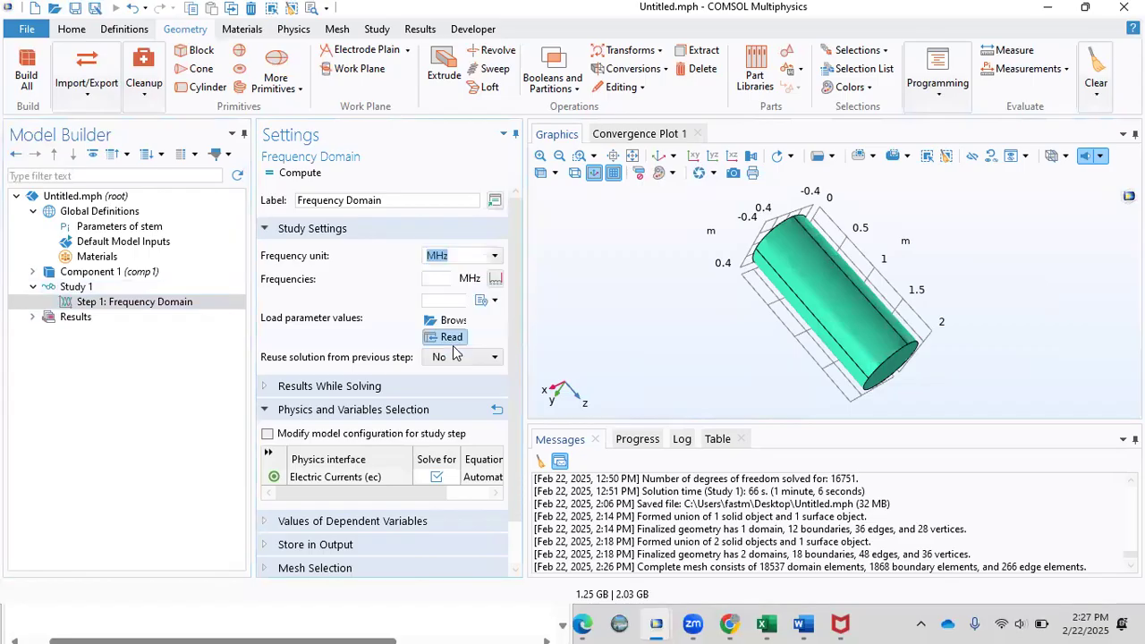
- Add a frequency range from 1 to 1.5 MHz with a step of 0.01 MHz to the study step
left_click(495, 279)
left_click(506, 271)
type("1")
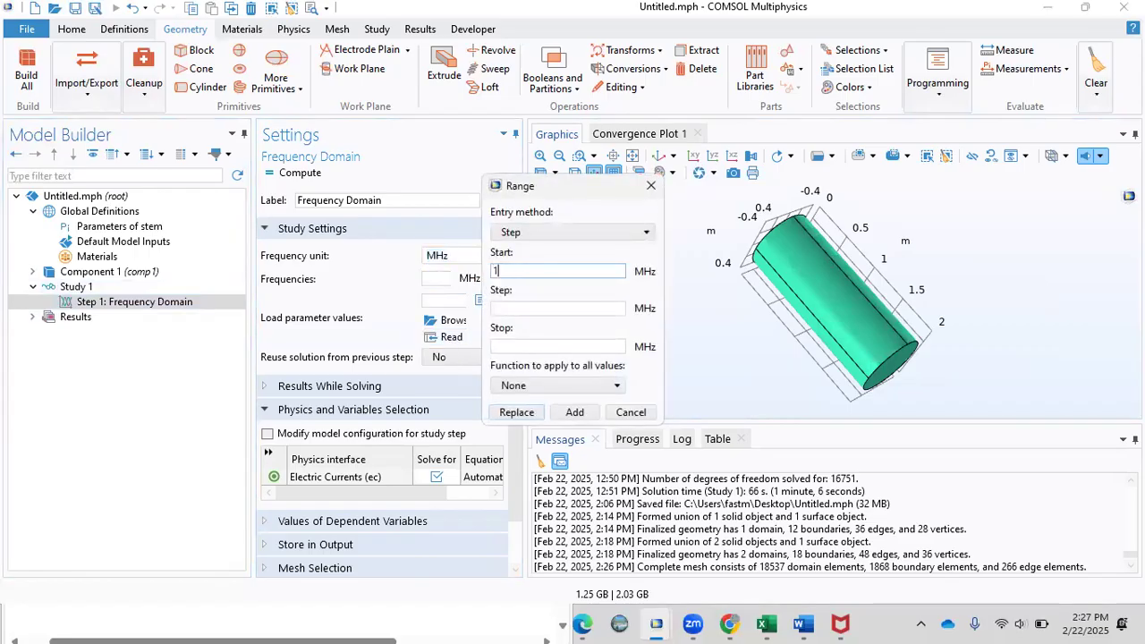
left_click(516, 345)
type("1.5")
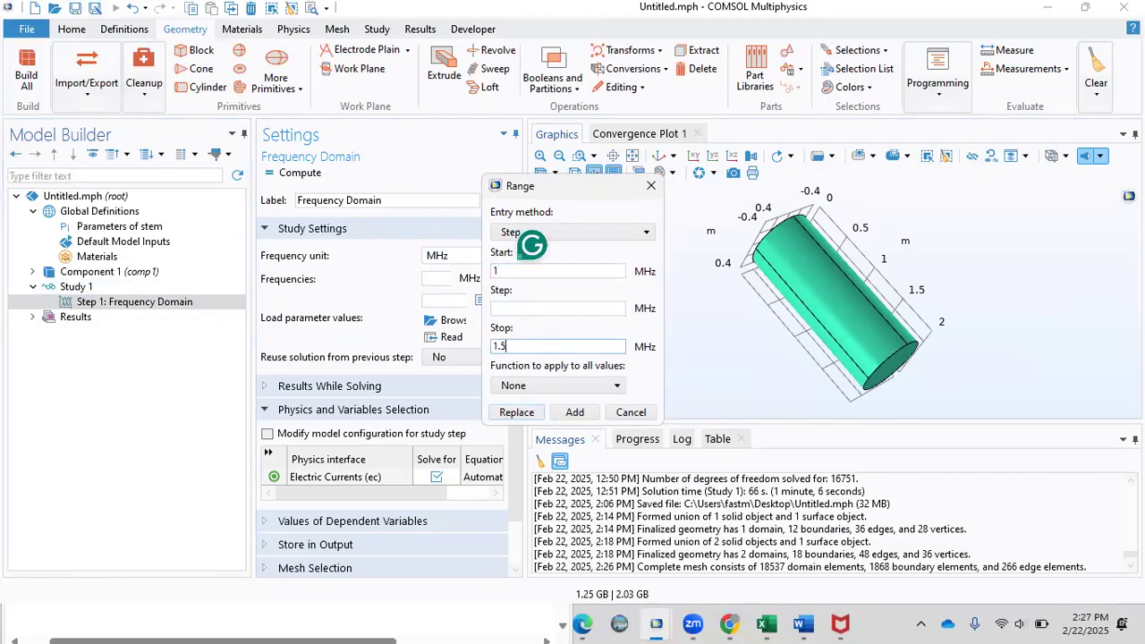
left_click(516, 307)
type("0.01")
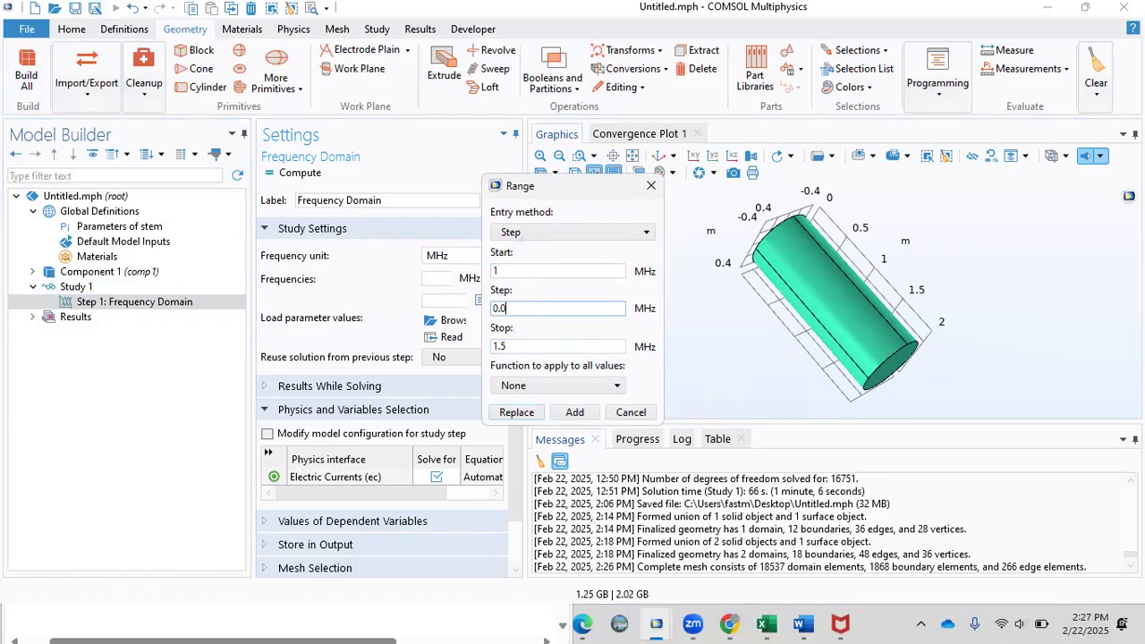
left_click(574, 412)
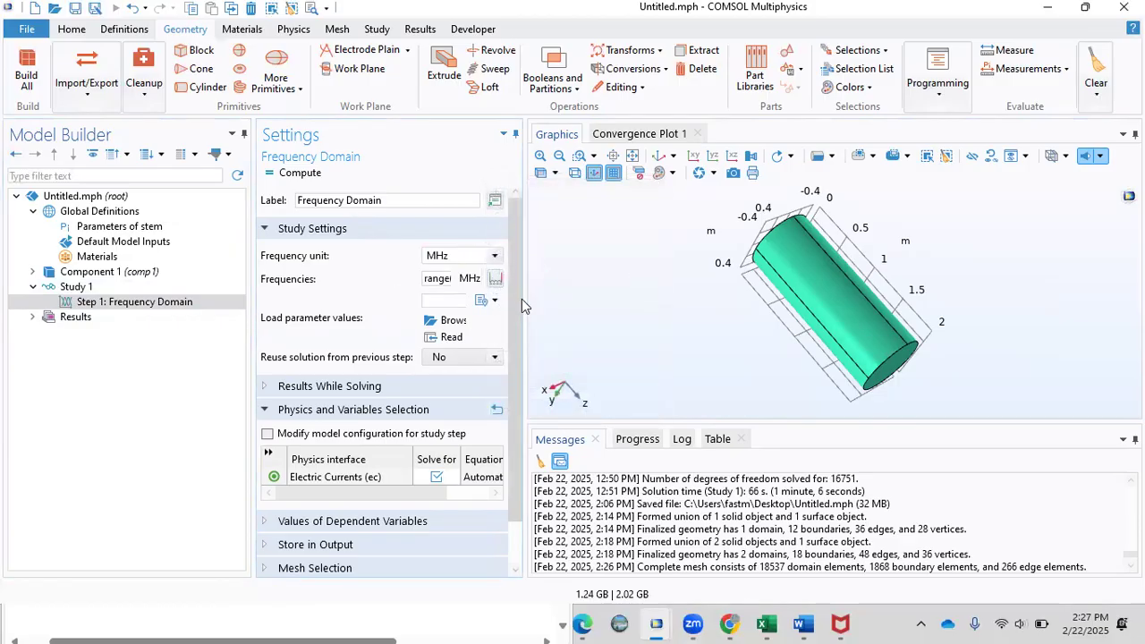
- Review the remaining Frequency Domain settings and compute the study
left_click_drag(520, 303, 521, 370)
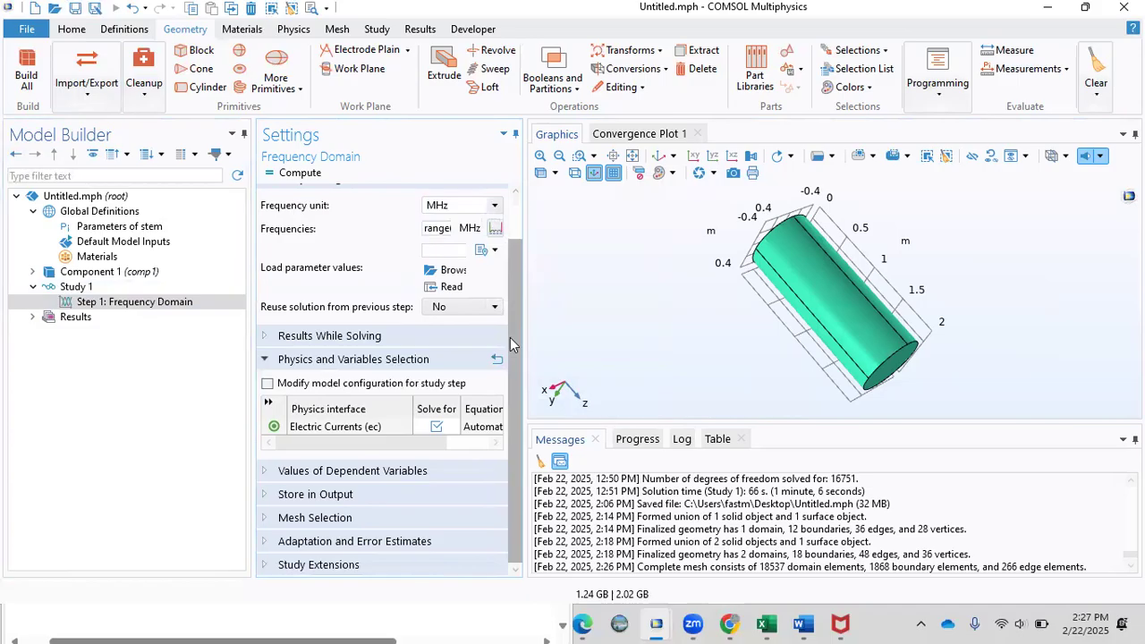
scroll(511, 337, "up", 2)
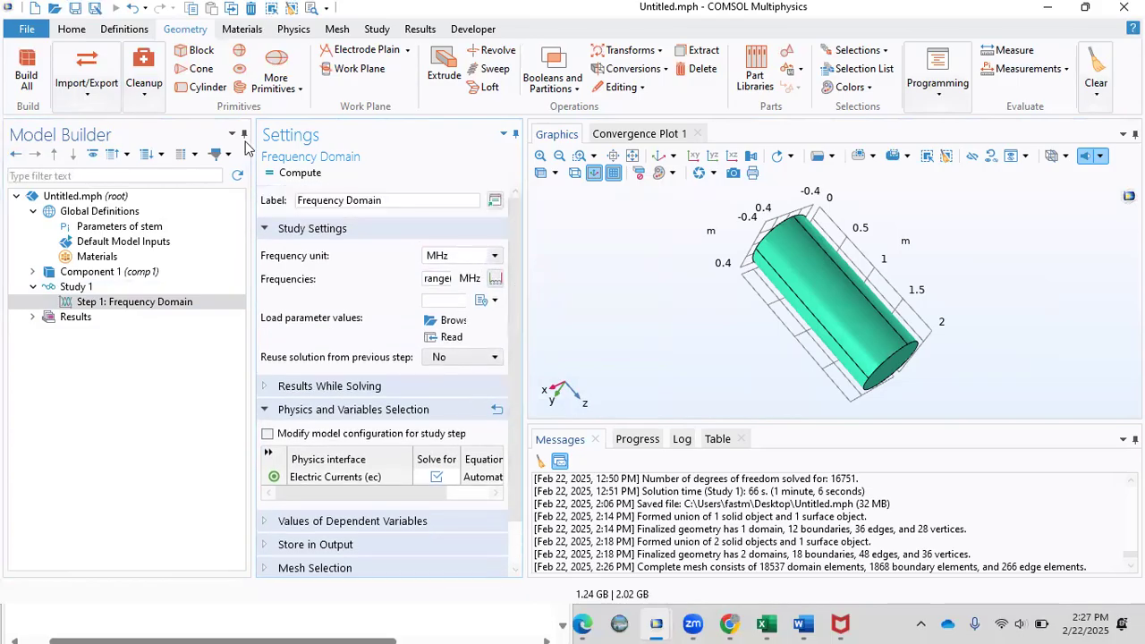
left_click(275, 176)
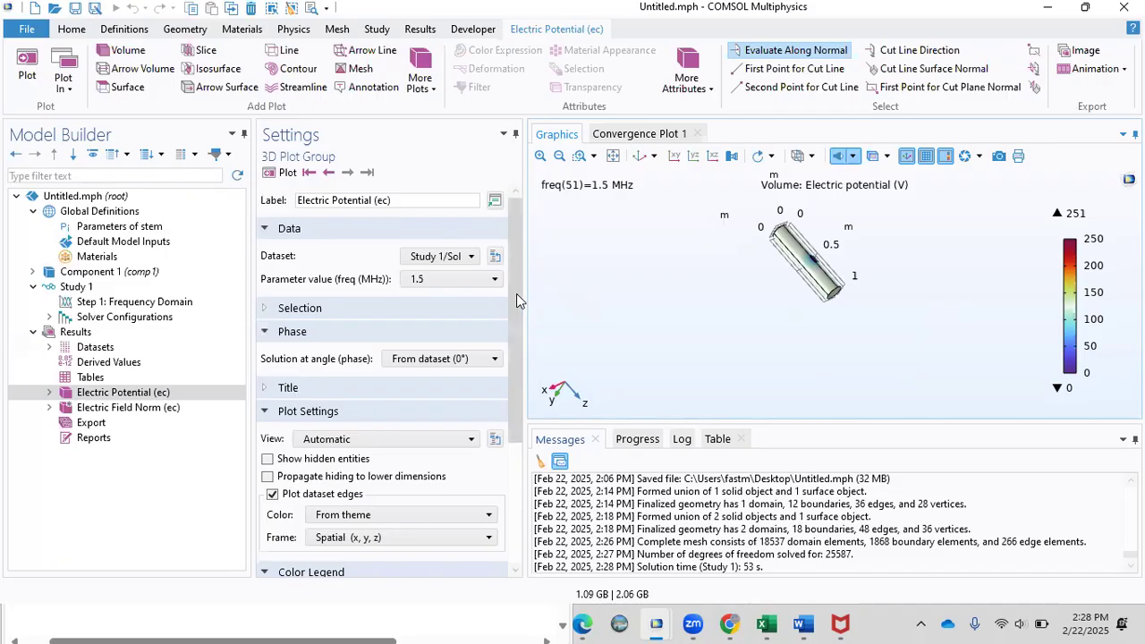
- Examine the electric potential plot around the stem and its electrodes from several angles, along with the plot group settings
left_click_drag(516, 294, 519, 370)
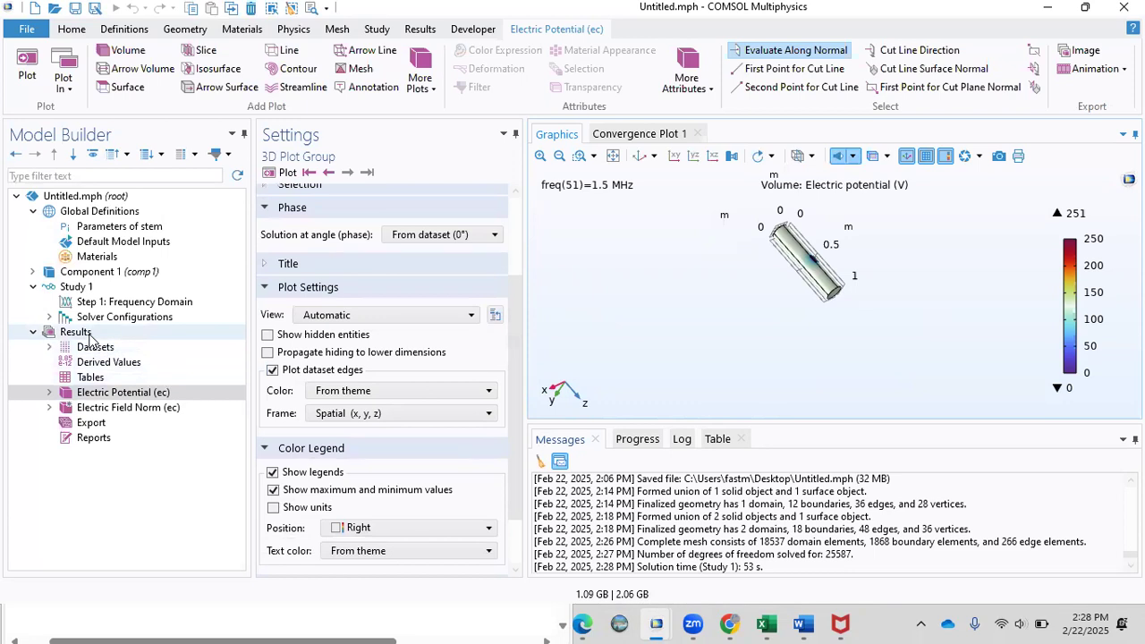
left_click_drag(775, 305, 632, 373)
scroll(820, 294, "up", 5)
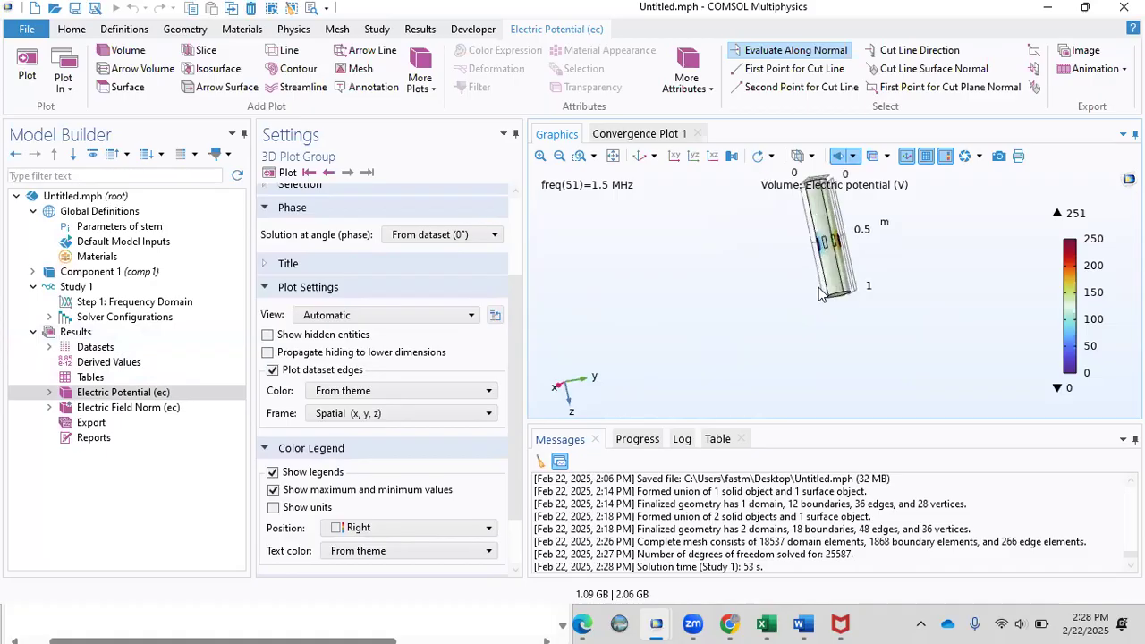
mouse_move(730, 292)
left_mouse_down()
mouse_move(660, 412)
mouse_move(778, 367)
mouse_move(737, 341)
mouse_move(805, 309)
mouse_move(834, 368)
mouse_move(854, 376)
mouse_move(780, 382)
mouse_move(873, 349)
mouse_move(833, 356)
mouse_move(816, 384)
left_mouse_up()
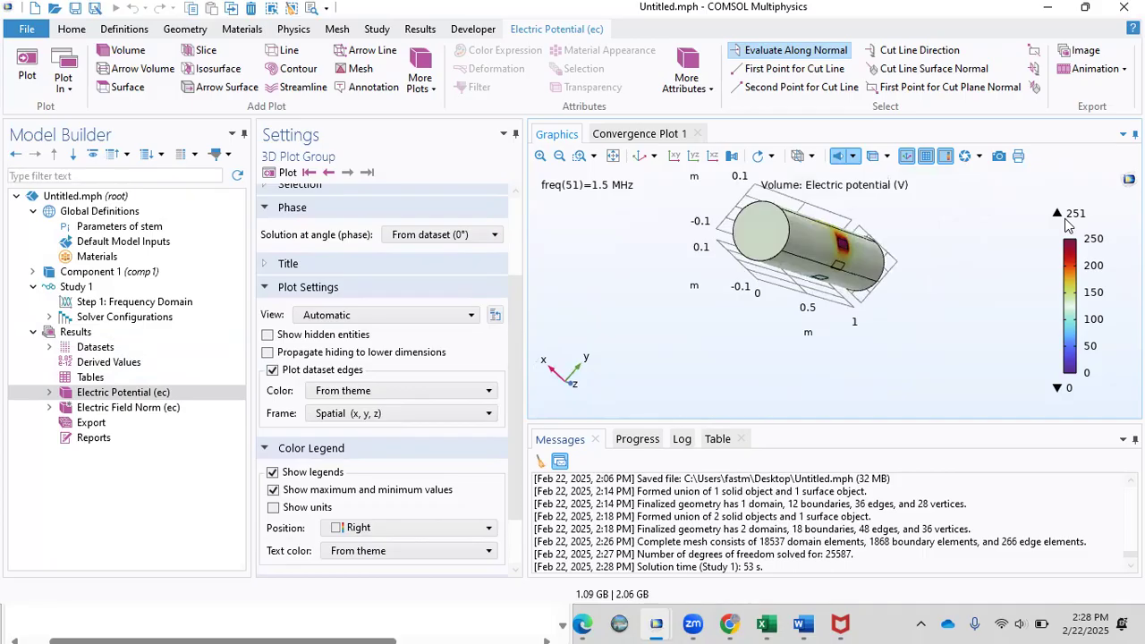
mouse_move(894, 268)
left_mouse_down()
mouse_move(837, 370)
mouse_move(679, 172)
left_mouse_up()
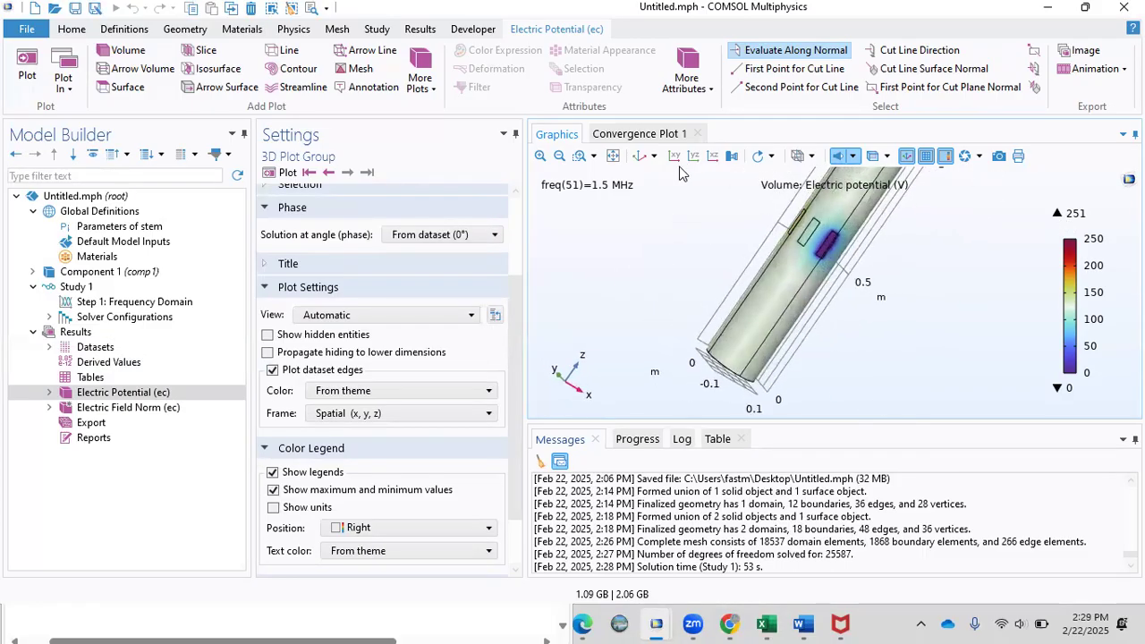
- Add a Global Evaluation to Derived Values in the results
left_click(93, 363)
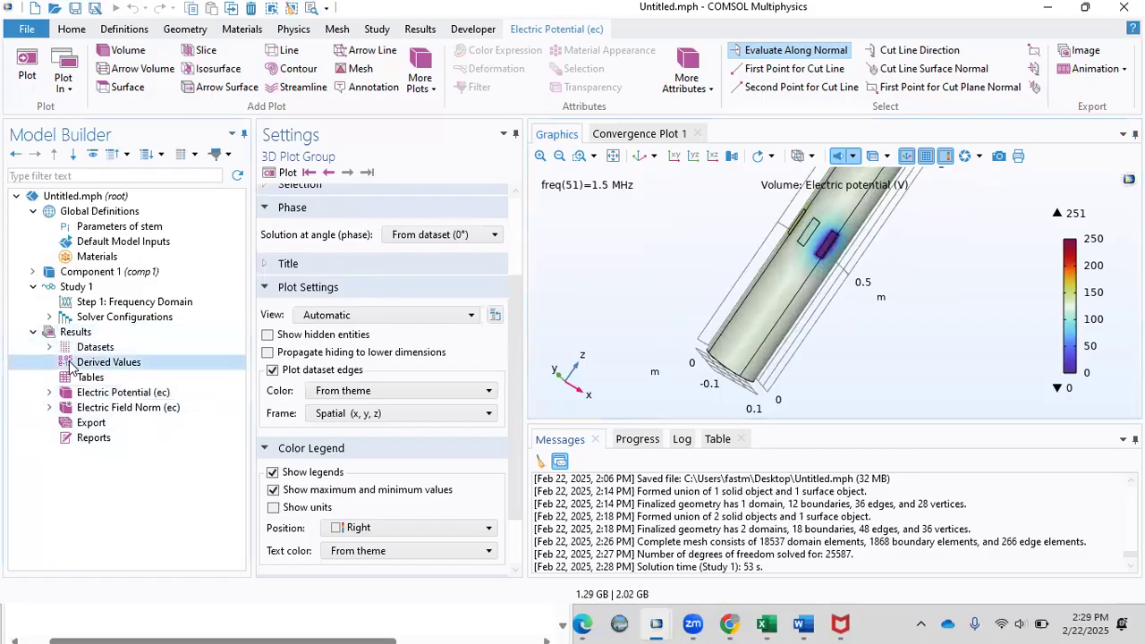
right_click(93, 367)
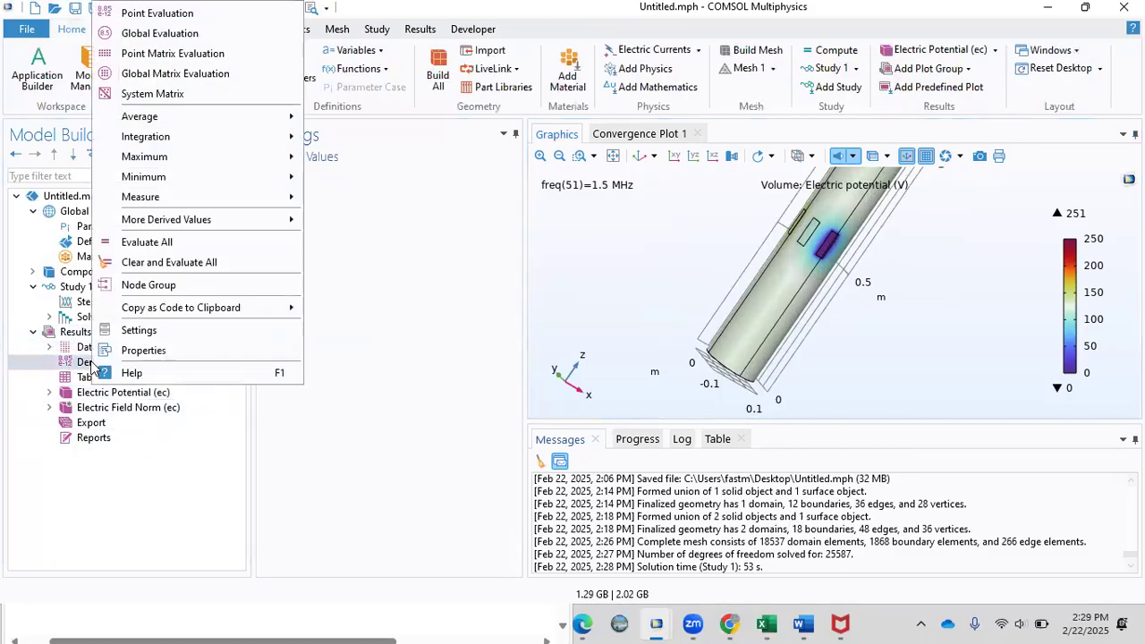
left_click(124, 34)
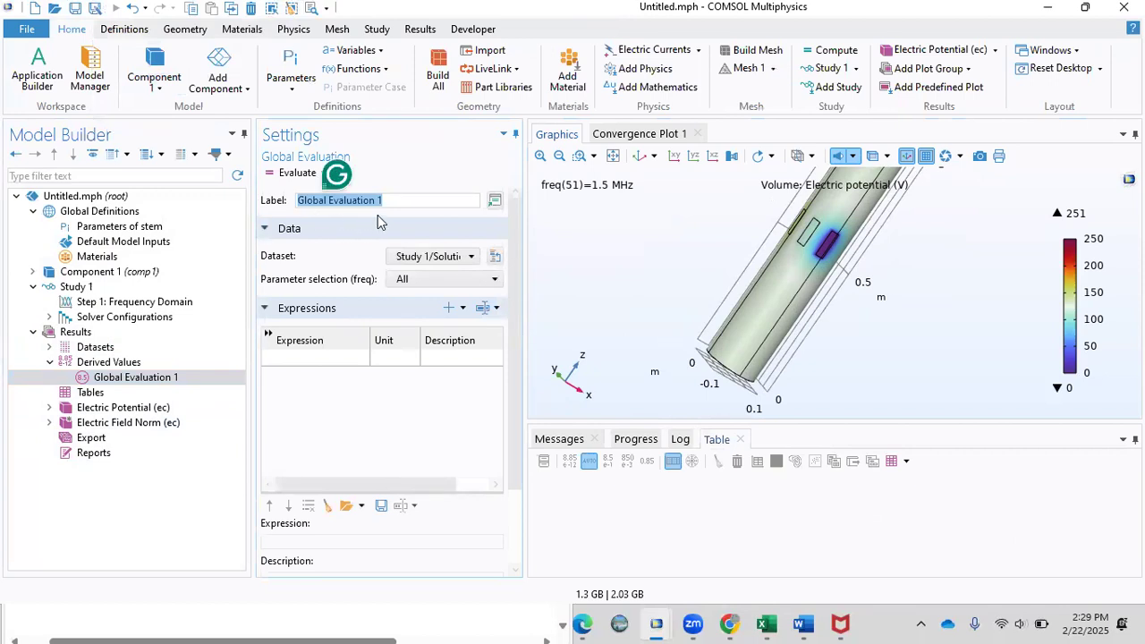
- Add the first floating potential, ec.fp1.V0, from the Electric Currents terminals as an expression in the global evaluation
left_click(314, 360)
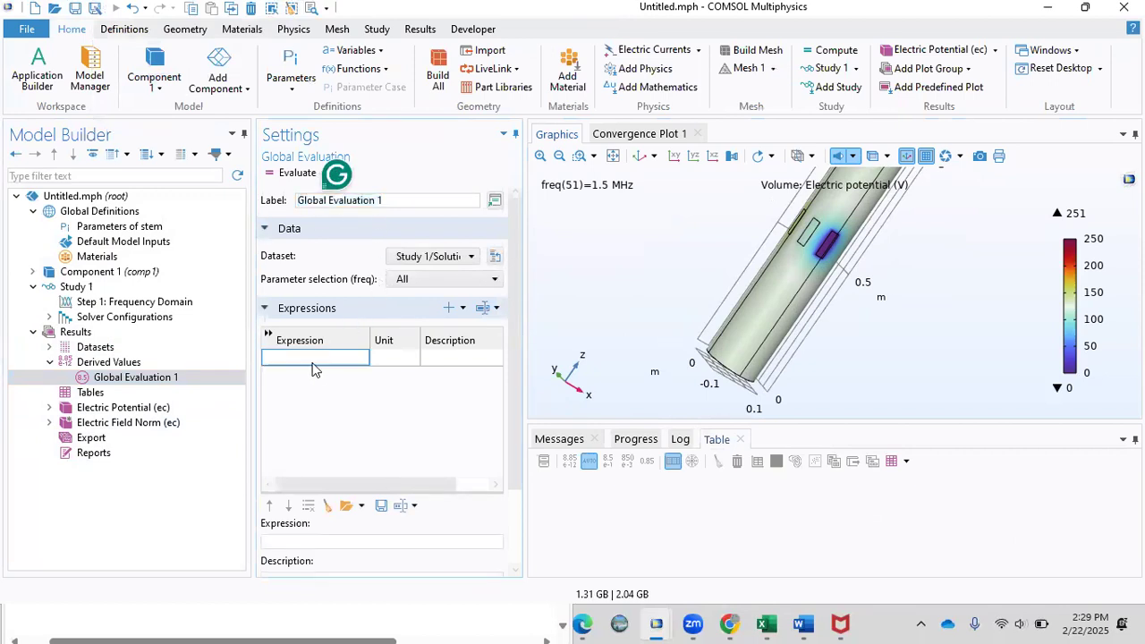
left_click(451, 315)
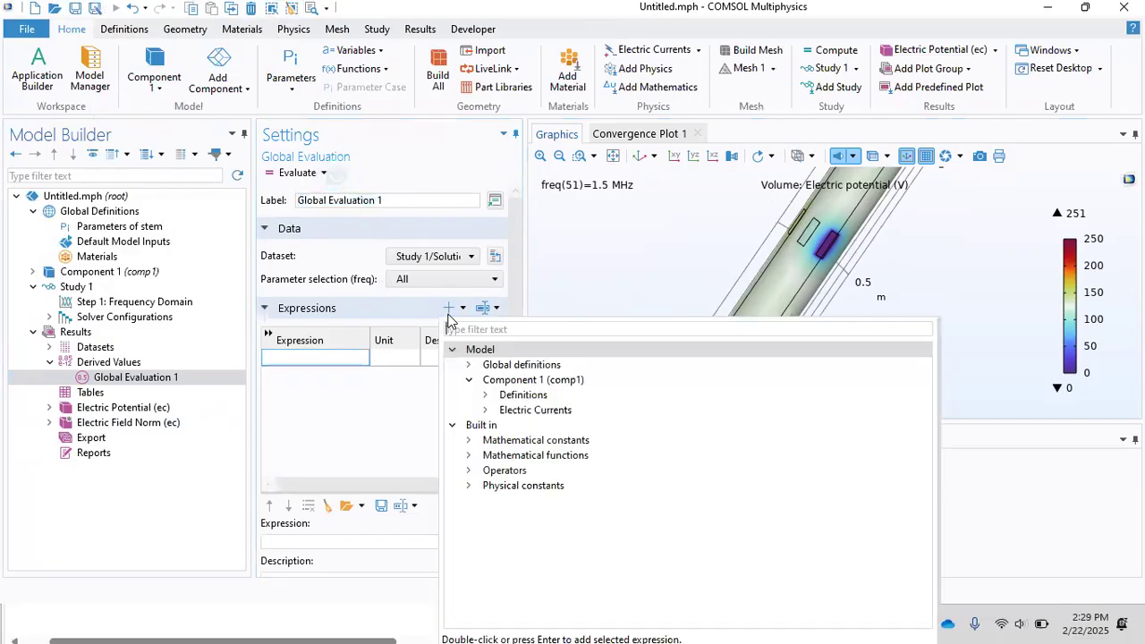
left_click(485, 410)
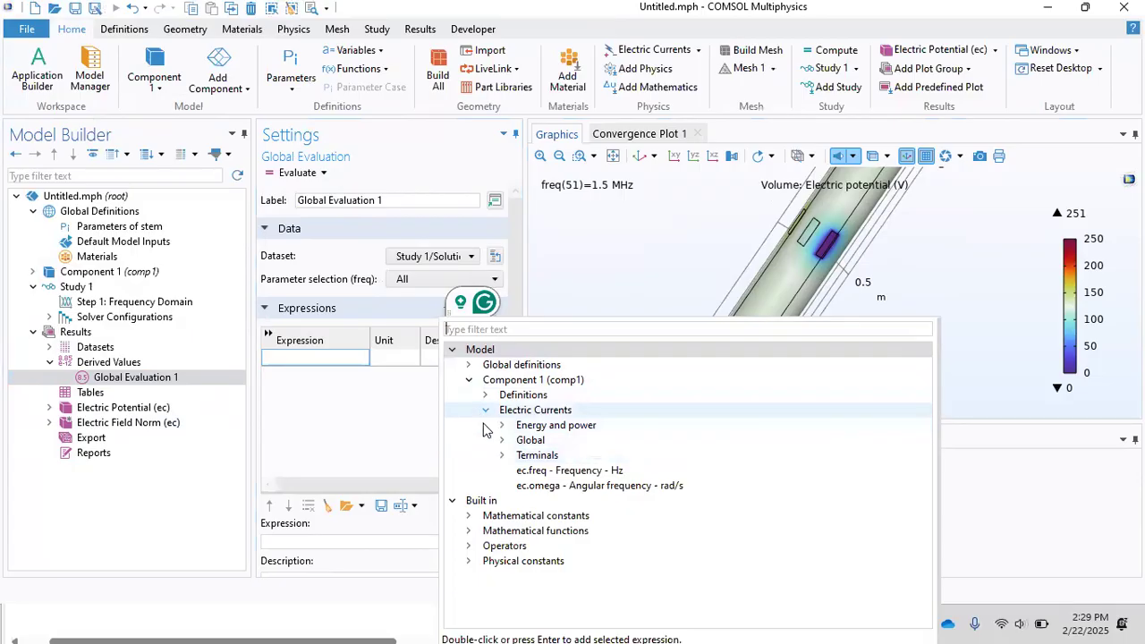
left_click(502, 457)
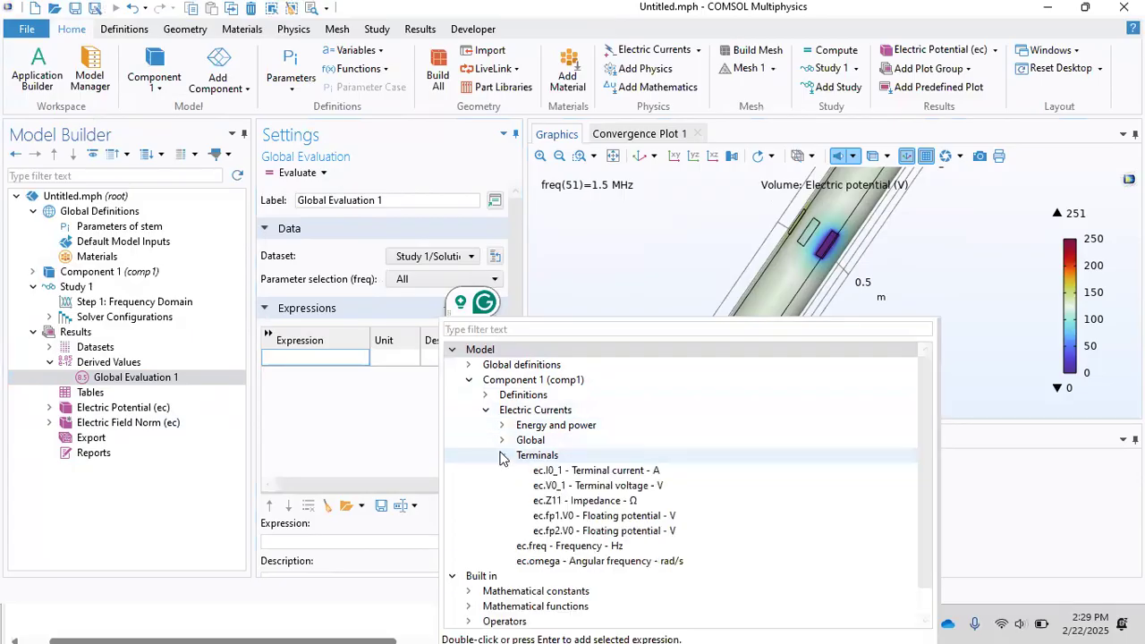
left_click(575, 516)
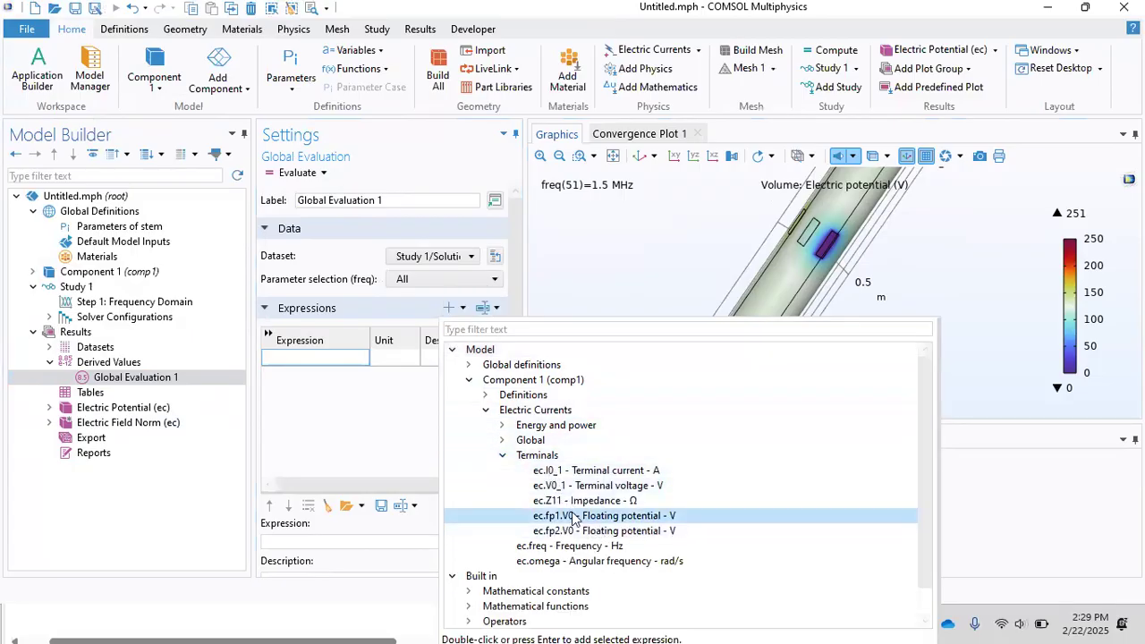
double_click(574, 517)
- Add the second floating potential, ec.fp2.V0, from the Electric Currents terminals as the next expression
left_click(324, 376)
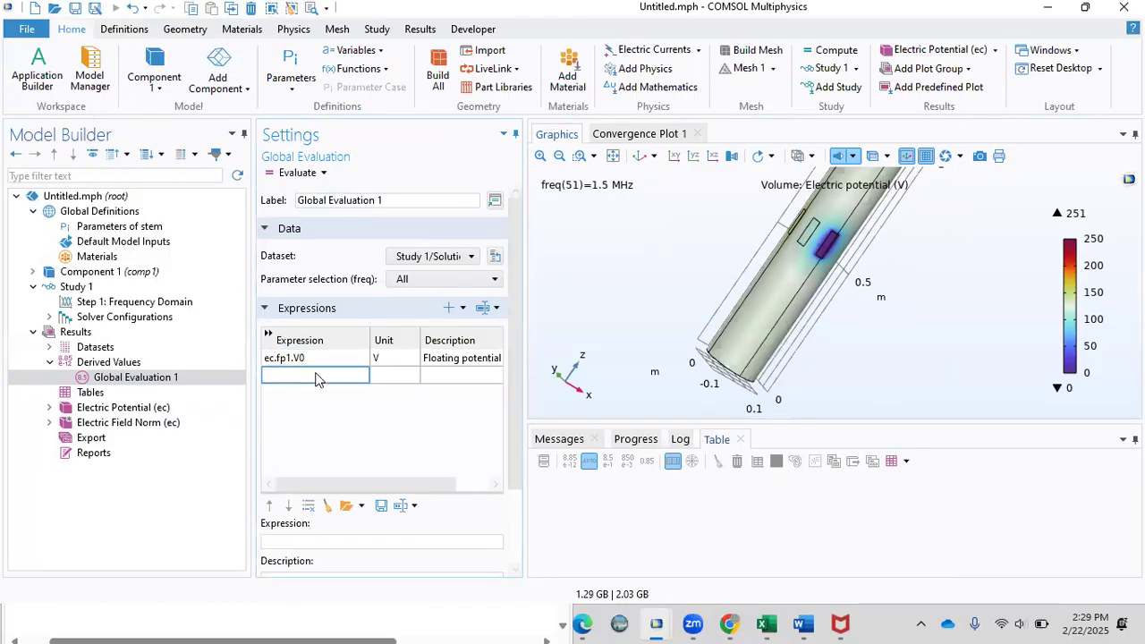
left_click(451, 309)
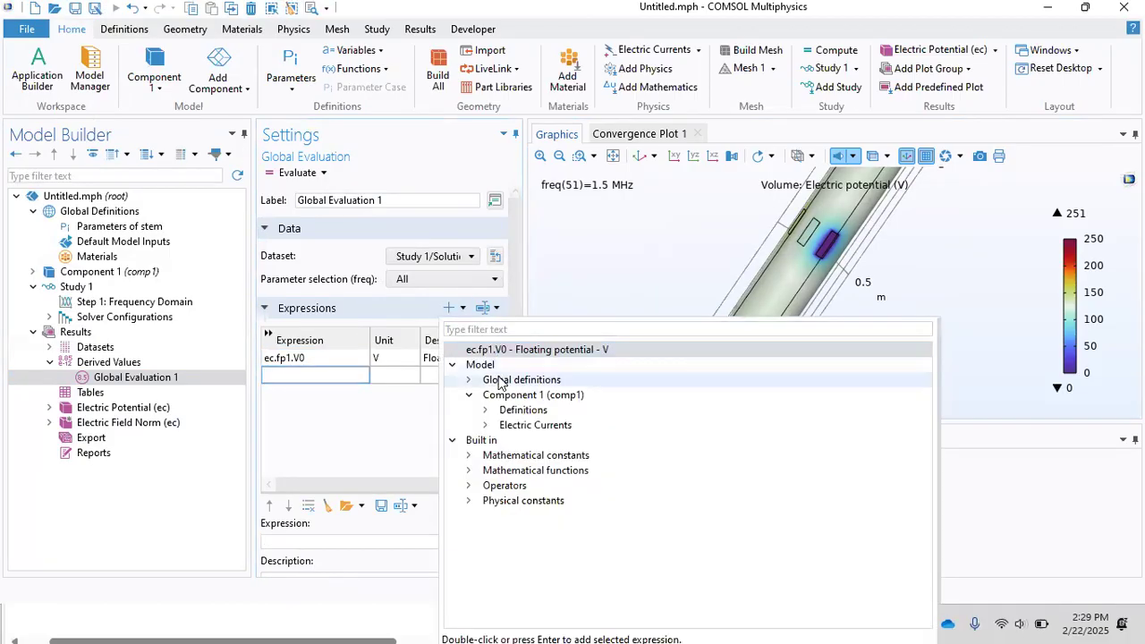
left_click(486, 411)
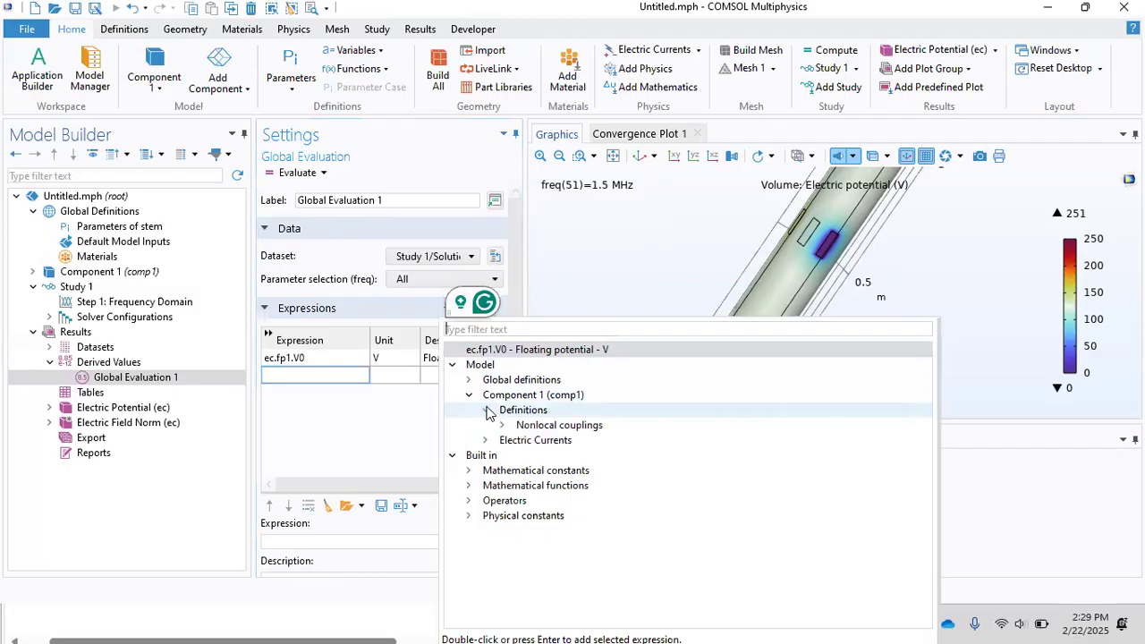
left_click(486, 411)
left_click(486, 425)
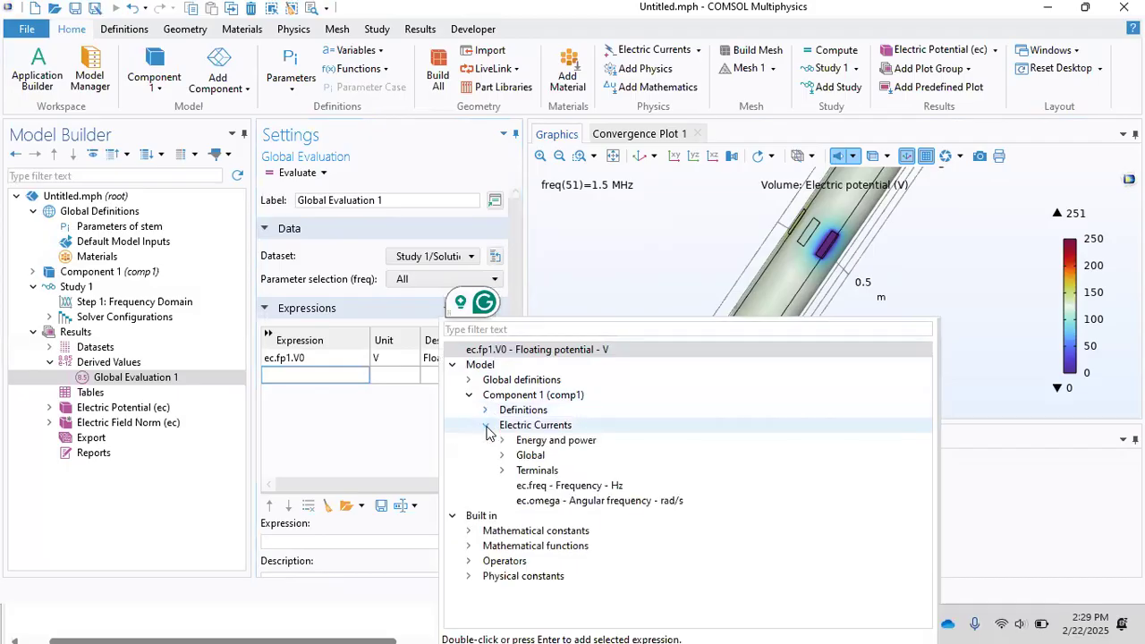
left_click(502, 471)
double_click(578, 548)
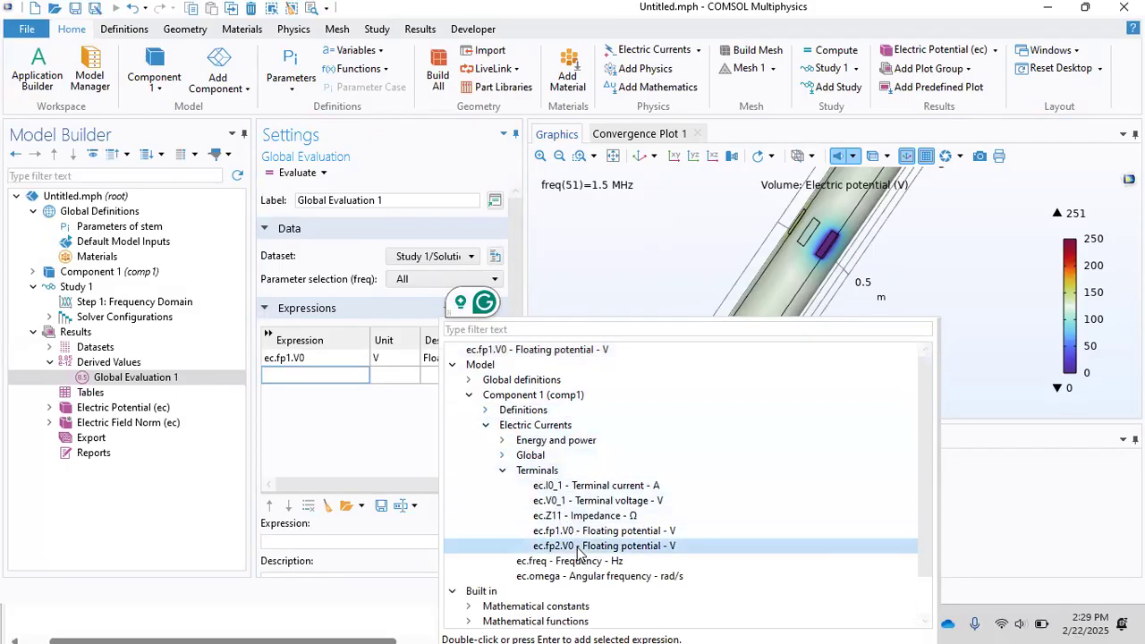
- Enter a third expression for the difference between the floating potentials, ec.fp1.V0 - ec.fp2.V0
left_click(341, 395)
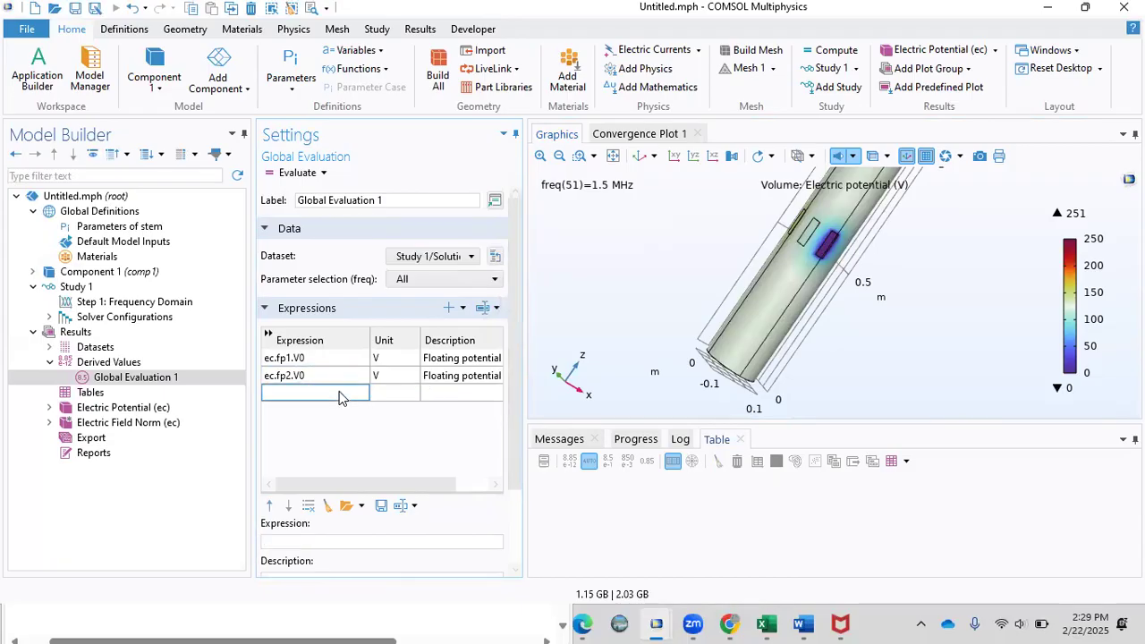
left_click(311, 360)
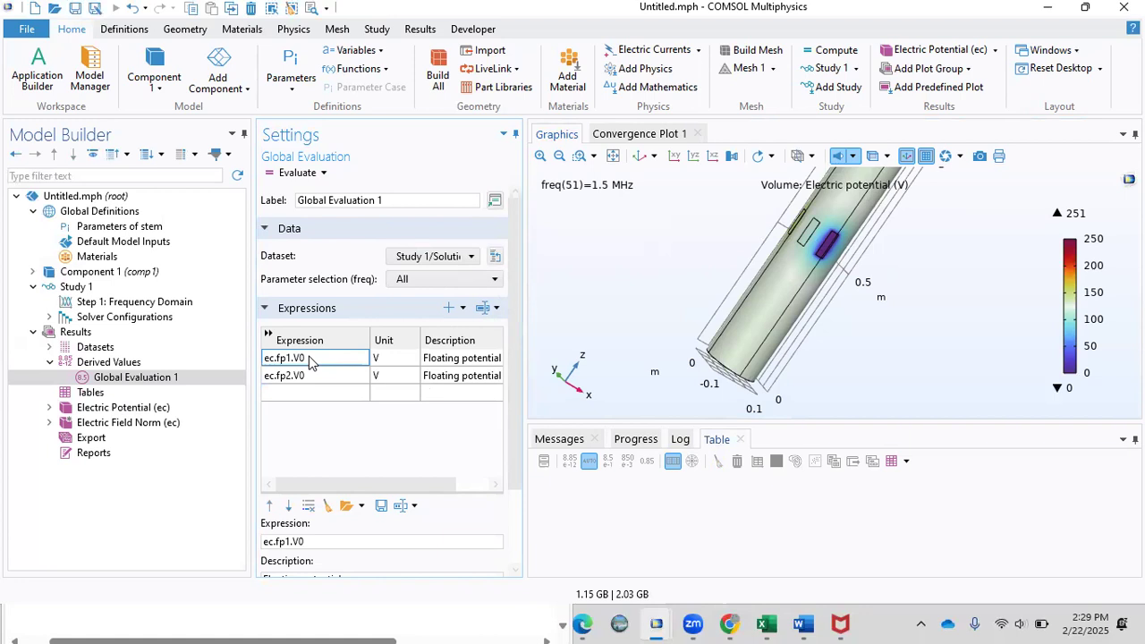
left_click(301, 394)
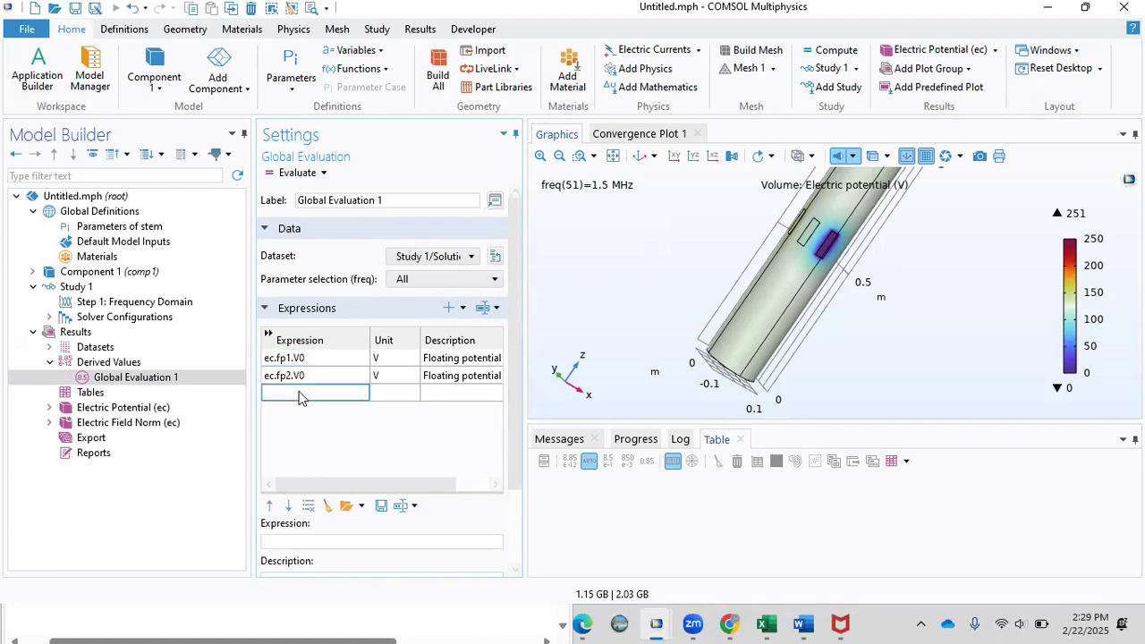
type("ec.fp1.V0")
left_click(318, 394)
left_click(319, 393)
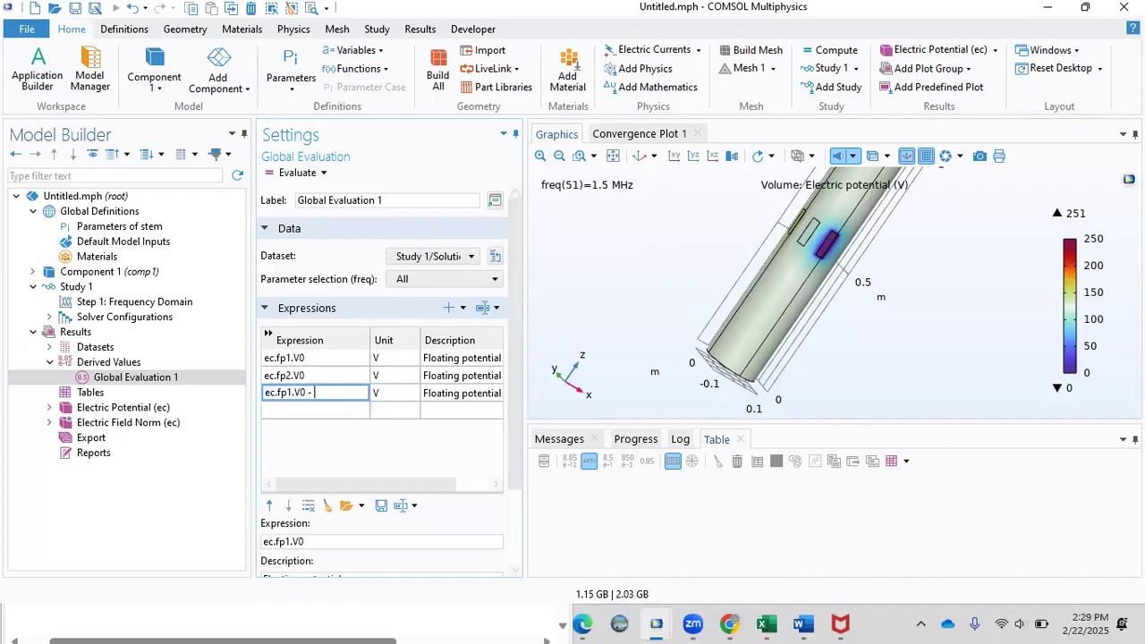
left_click(300, 380)
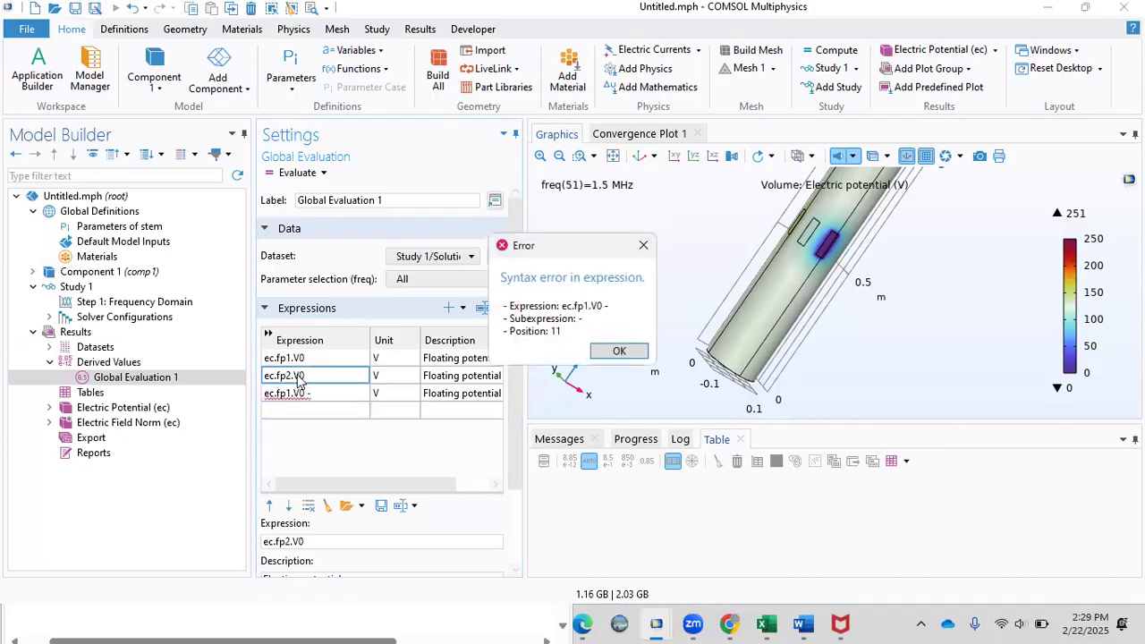
left_click(609, 353)
double_click(326, 374)
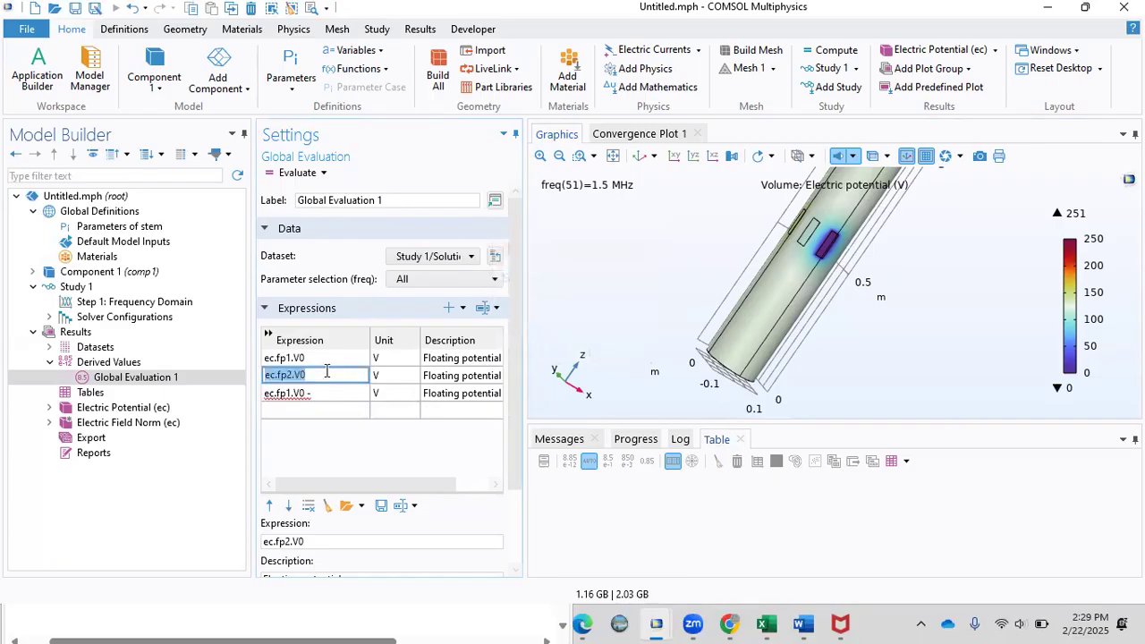
left_click(328, 398)
left_click(326, 395)
left_click(326, 394)
type("ec.fp2.V0")
left_click(312, 447)
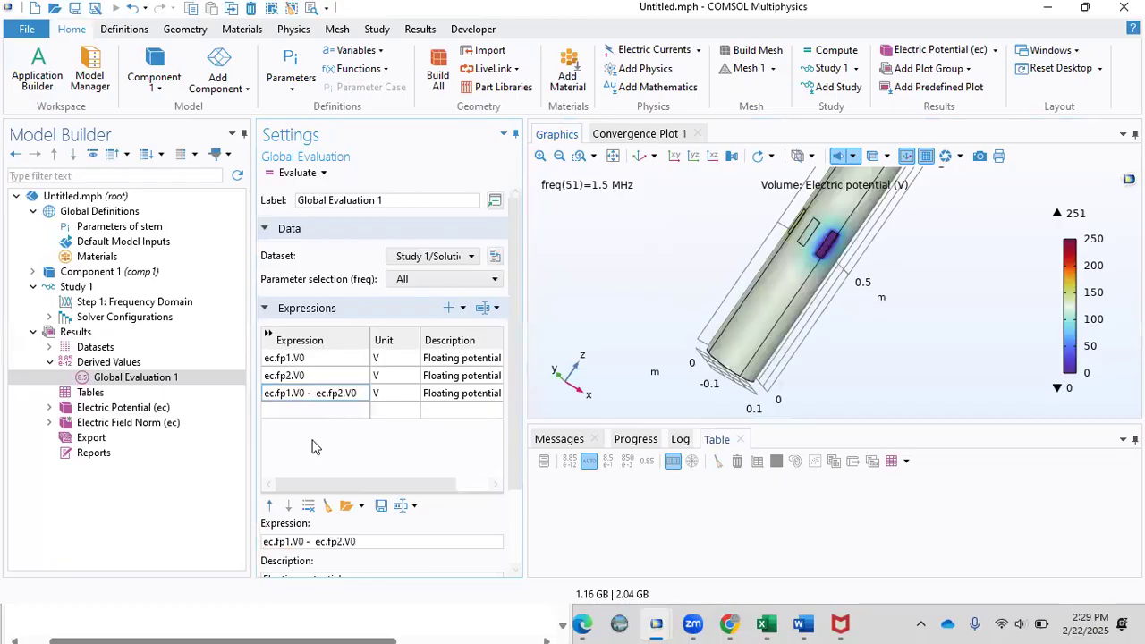
- Describe the difference expression as Impedance with its unit cleared, and evaluate the expressions
mouse_move(362, 484)
left_mouse_down()
mouse_move(428, 484)
mouse_move(380, 497)
left_mouse_up()
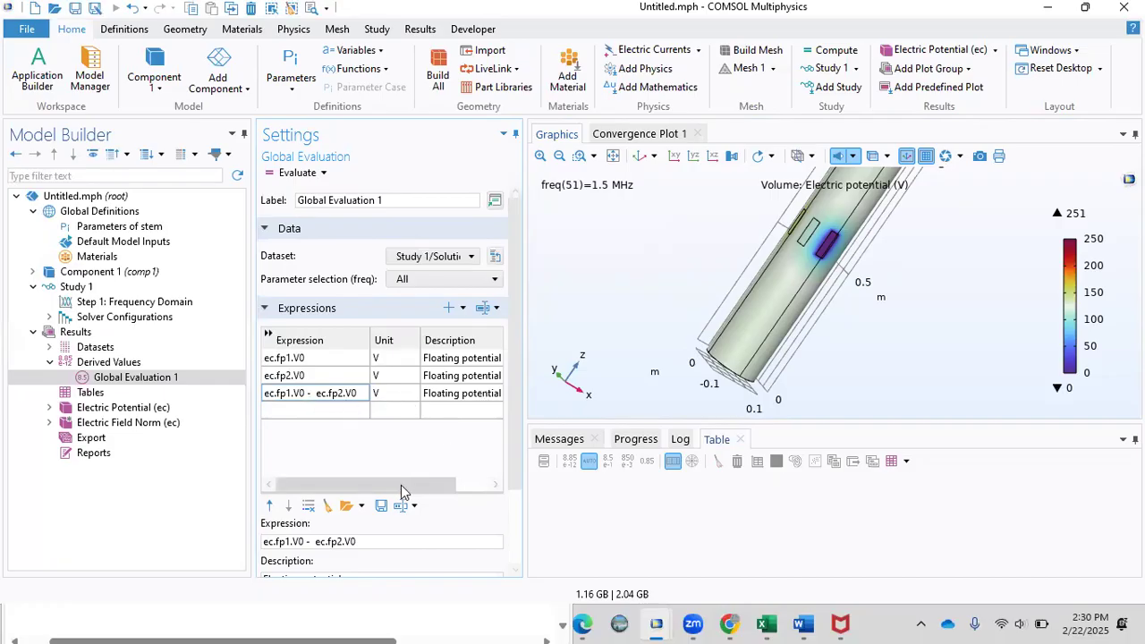
left_click_drag(411, 484, 474, 486)
left_click(443, 395)
left_click(440, 395)
left_click_drag(466, 394, 346, 399)
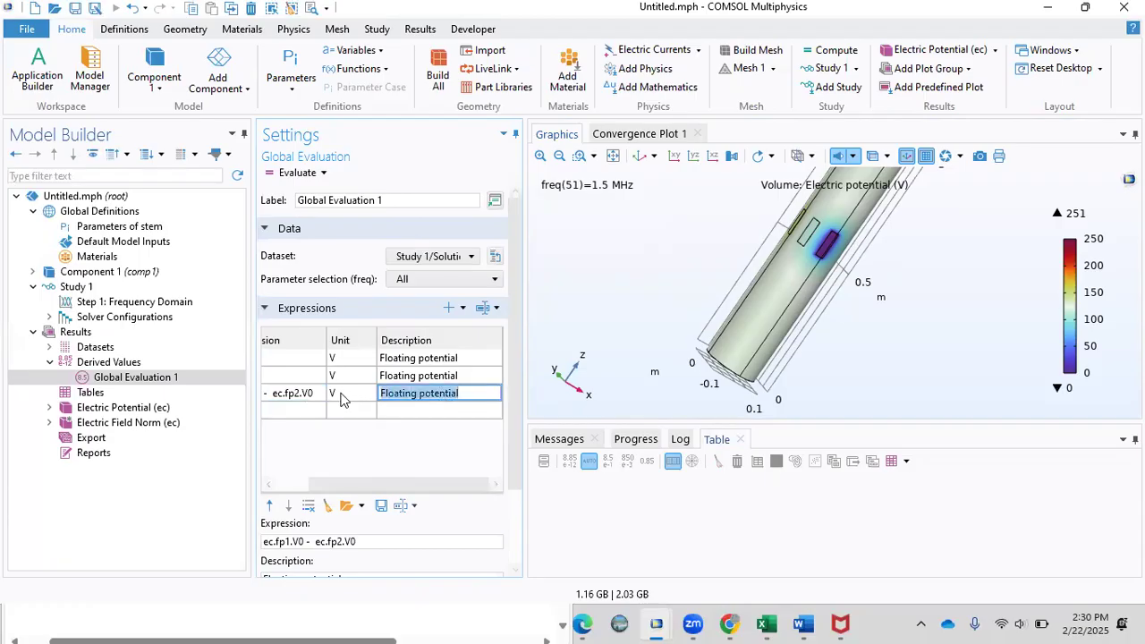
type("Impedance")
left_click(343, 395)
left_click(341, 391)
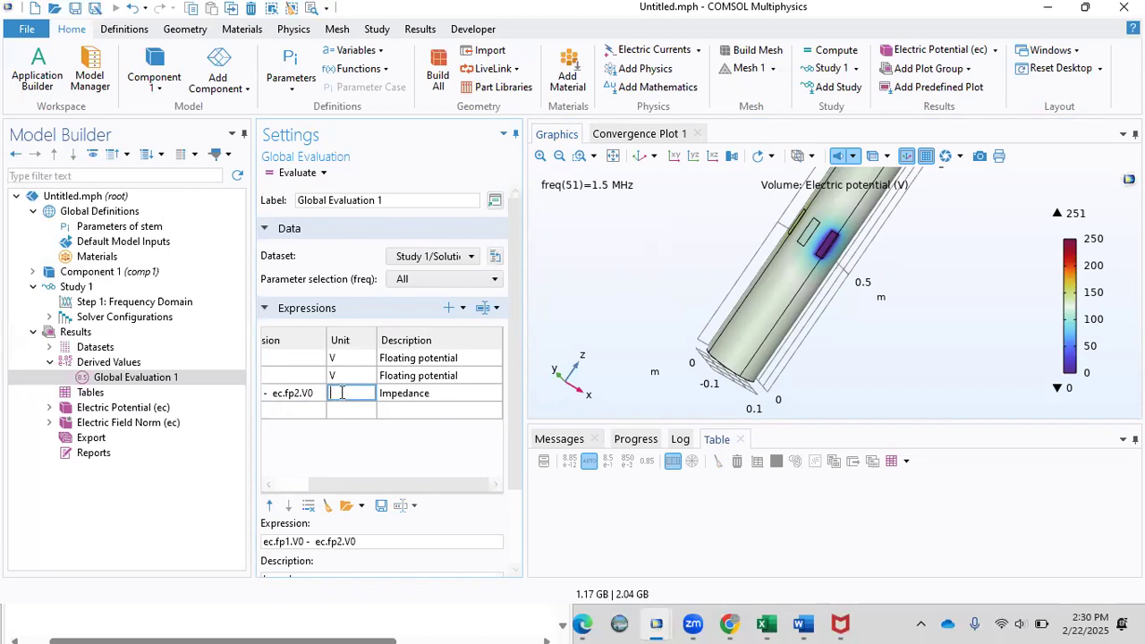
left_click_drag(358, 485, 273, 489)
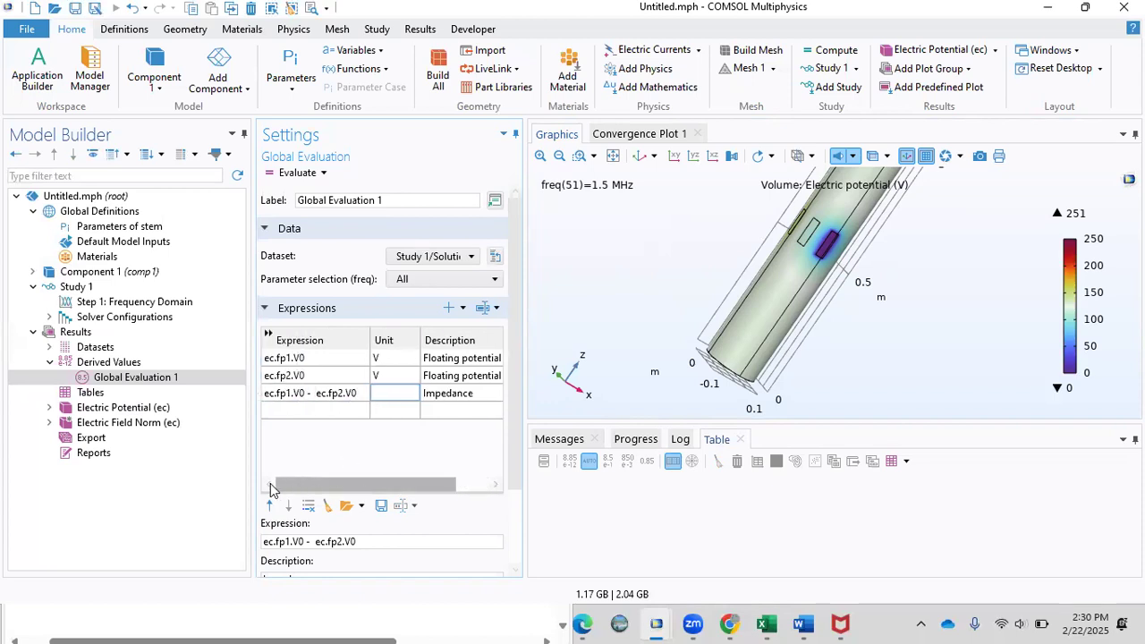
left_click(297, 172)
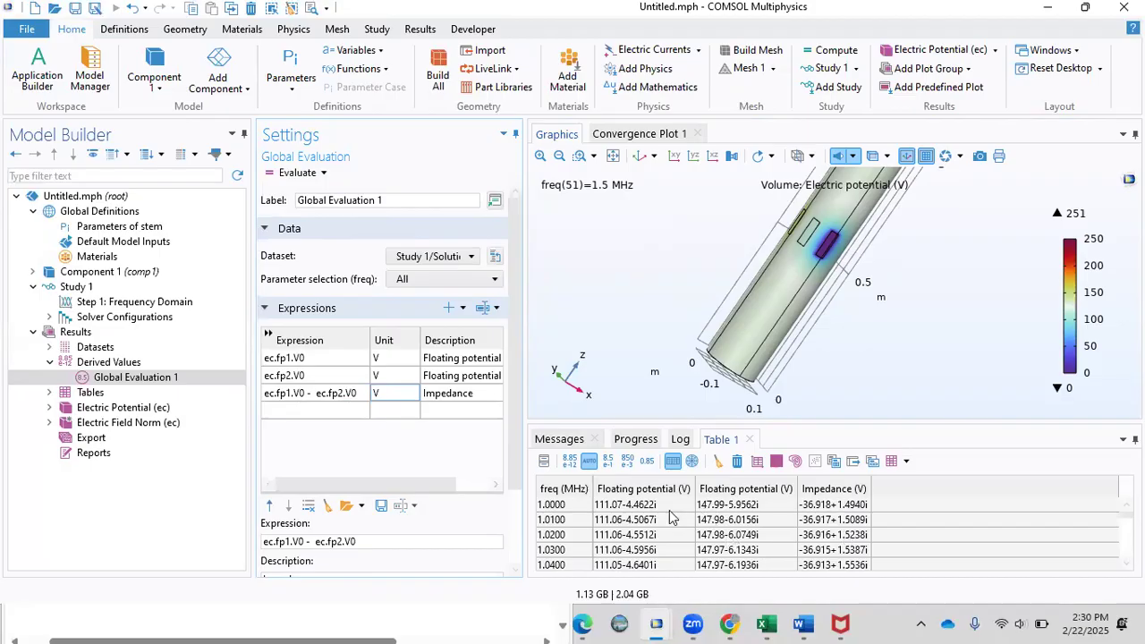
- Reverse the impedance expression to ec.fp2.V0 - ec.fp1.V0
left_click(296, 397)
double_click(288, 396)
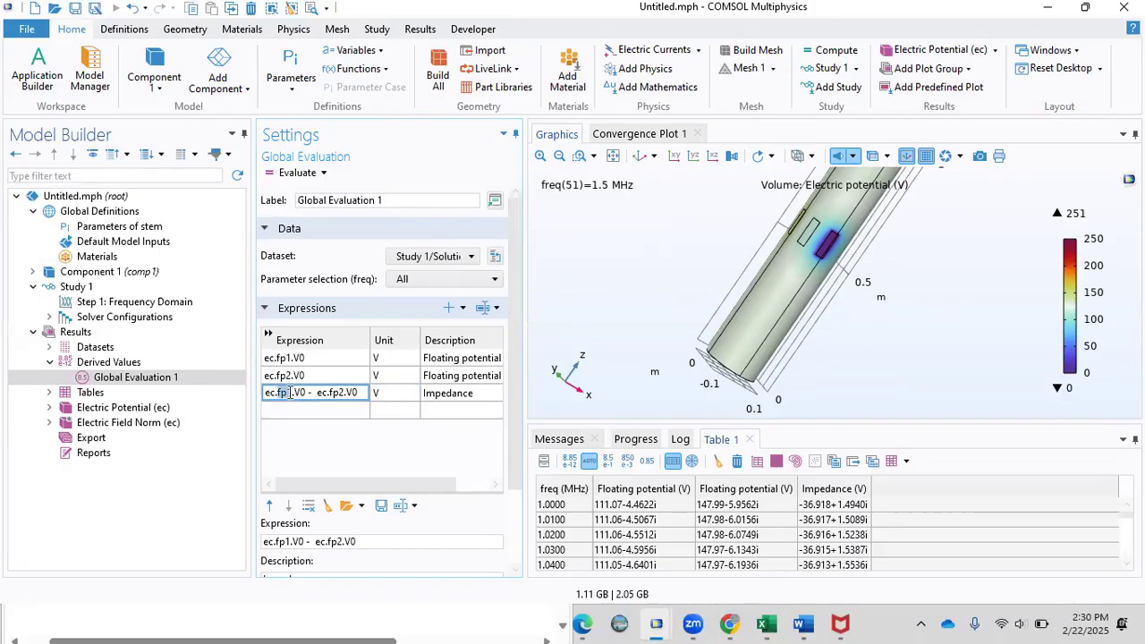
type("fp2")
left_click(349, 432)
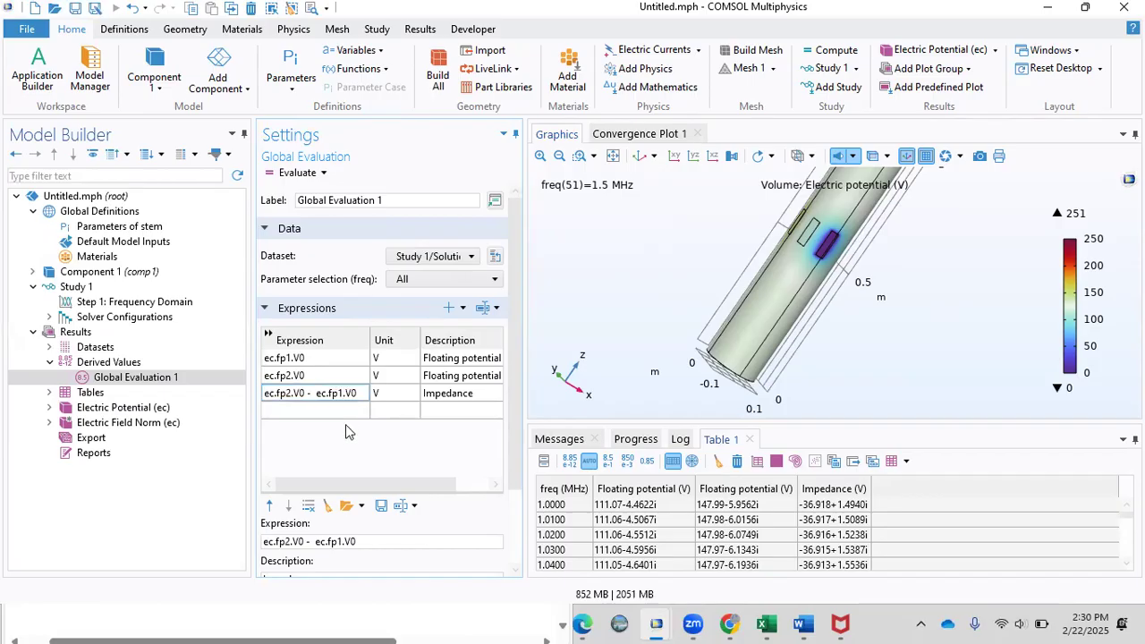
- Delete the old results table and evaluate the expressions into a fresh one
left_click(298, 175)
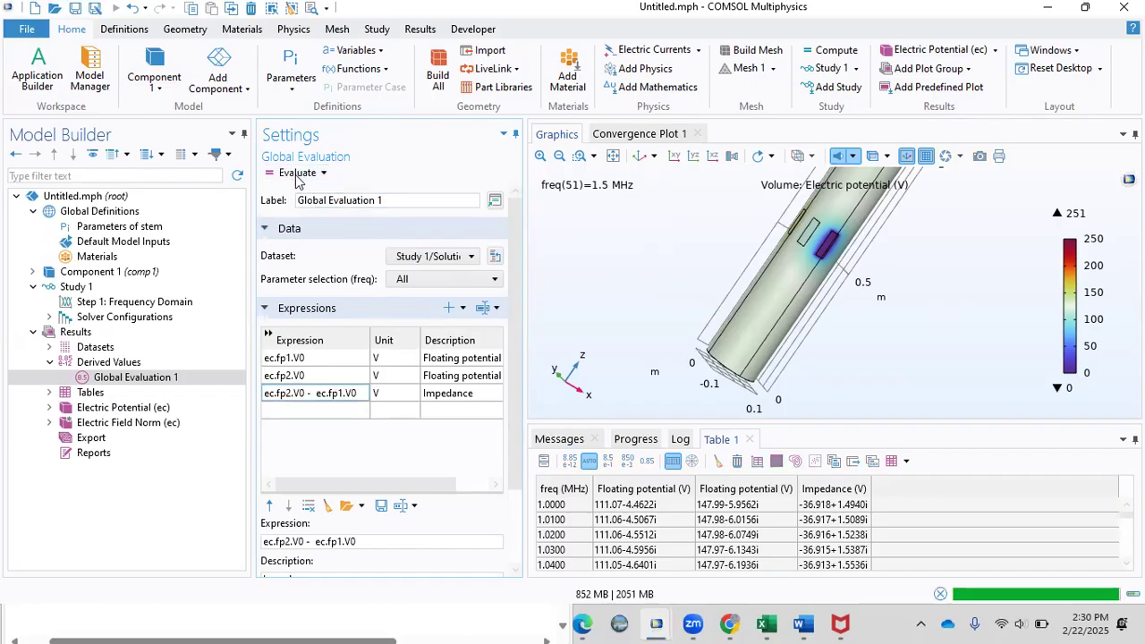
left_click(737, 462)
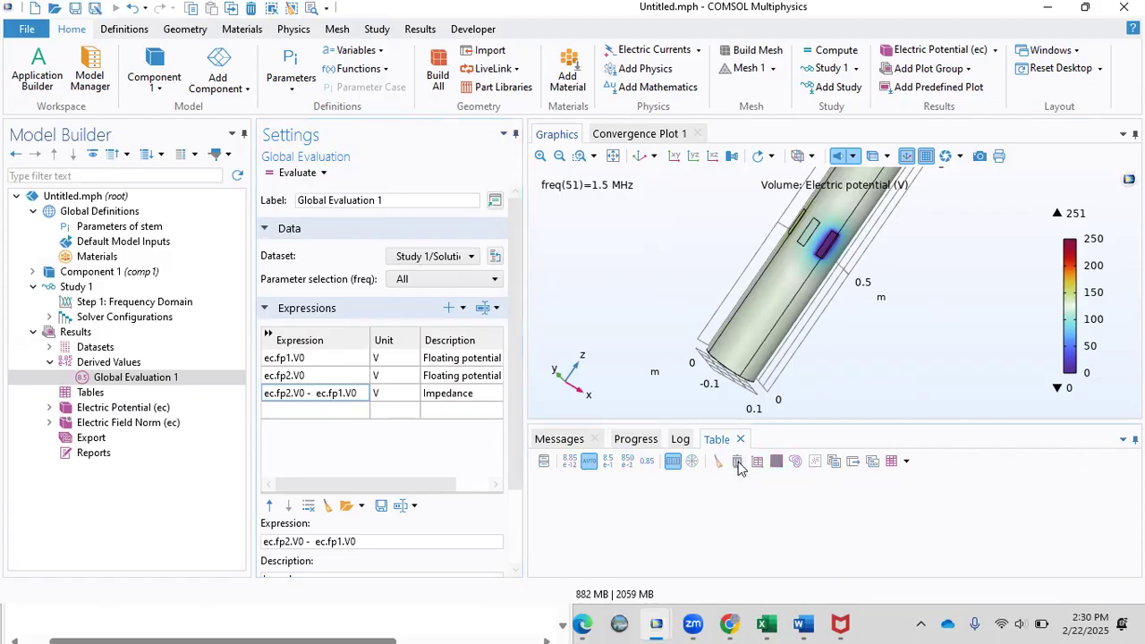
left_click(309, 173)
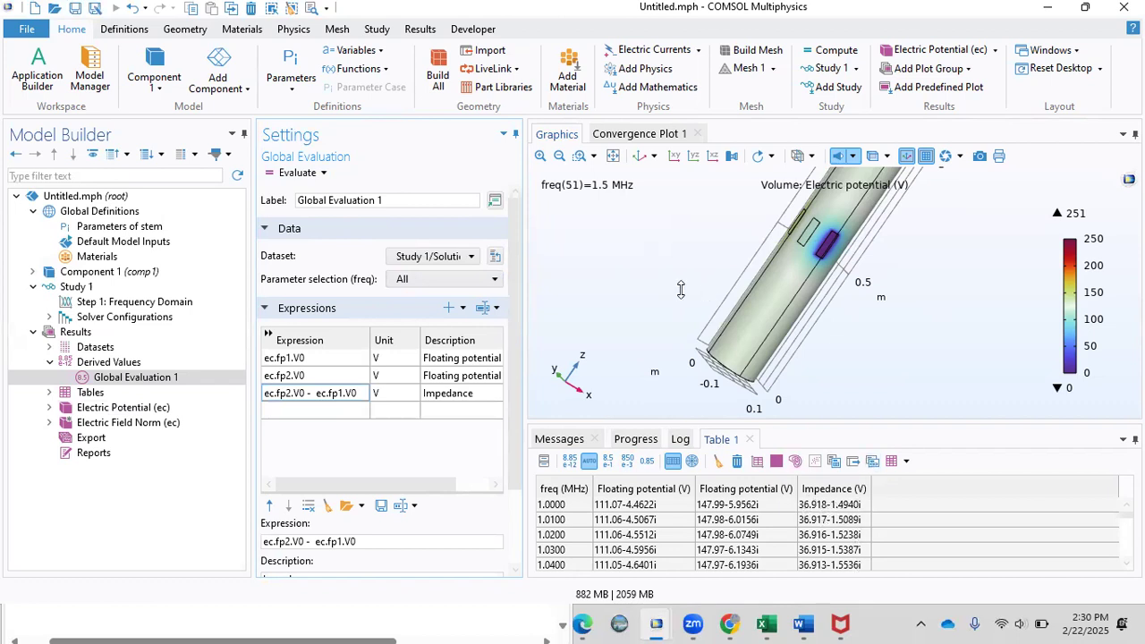
- Copy the evaluated table with its headers and open the Impedance Exported sheet of the simulation workbook in Excel
left_click_drag(681, 293, 719, 356)
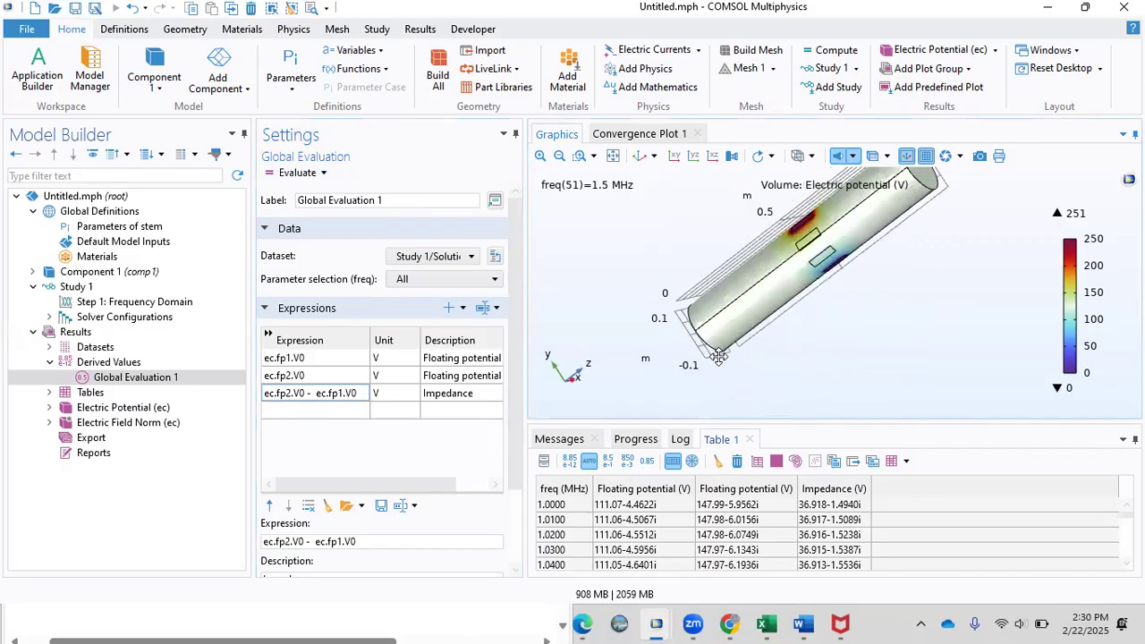
left_click(837, 463)
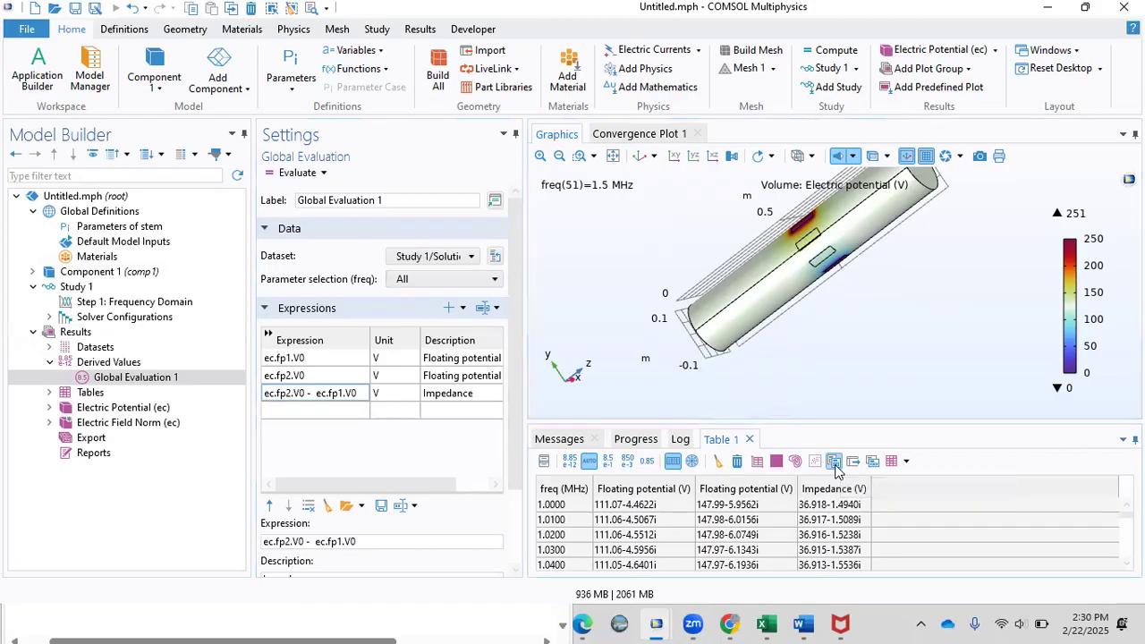
left_click(766, 623)
left_click(1084, 19)
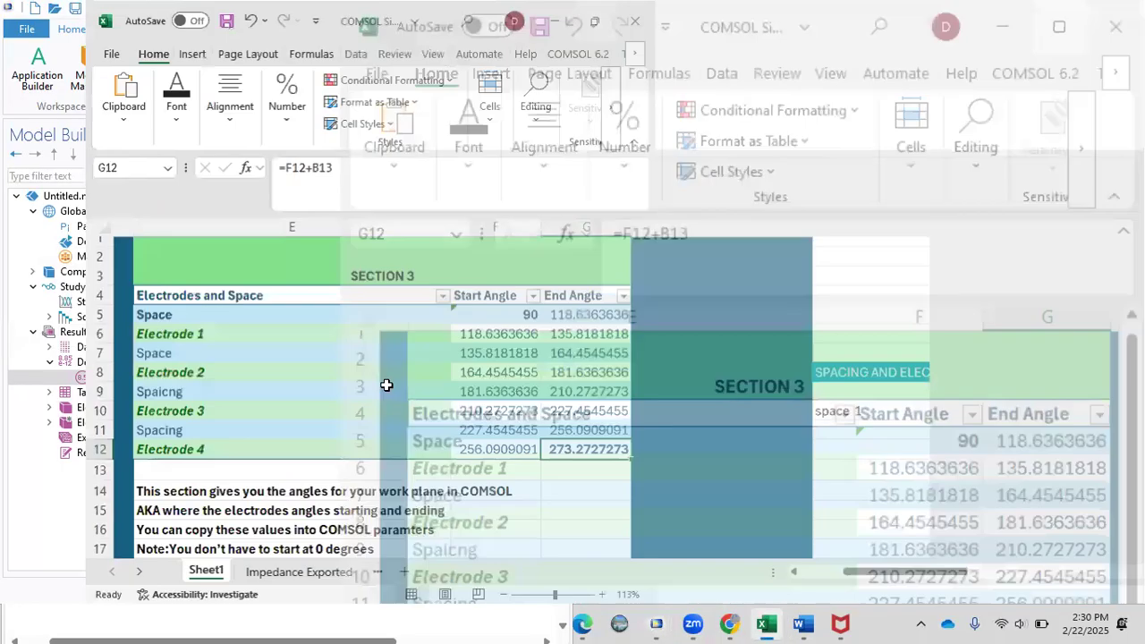
left_click(208, 576)
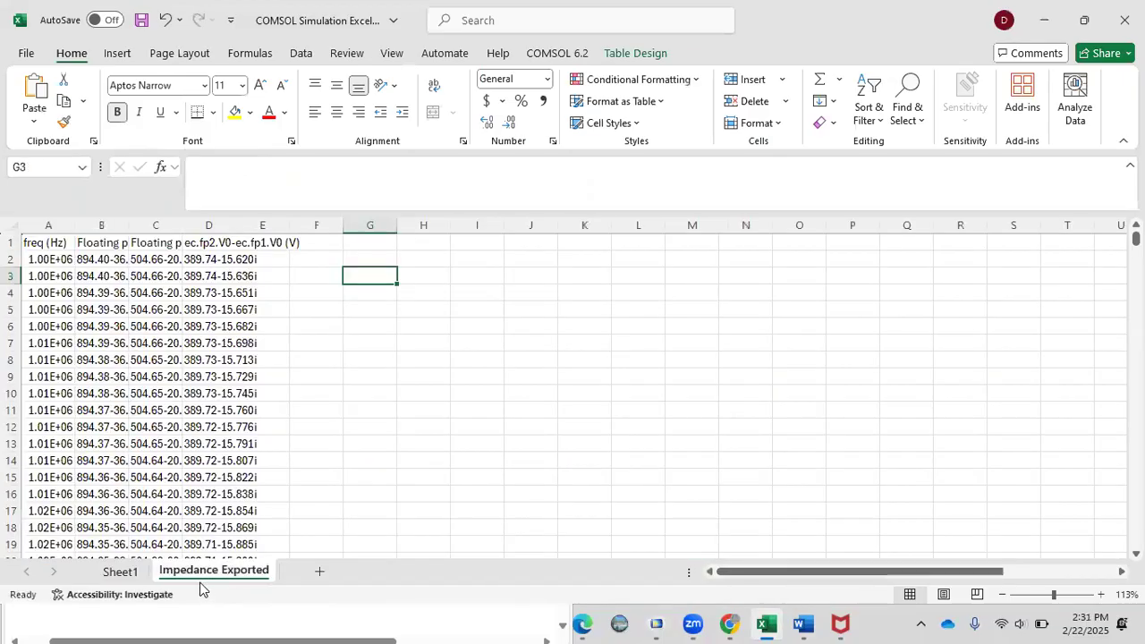
- Replace all existing data in the Impedance Exported sheet with the copied COMSOL table, accepting the size mismatch
left_click(213, 466)
key("ctrl+a")
key("ctrl+v")
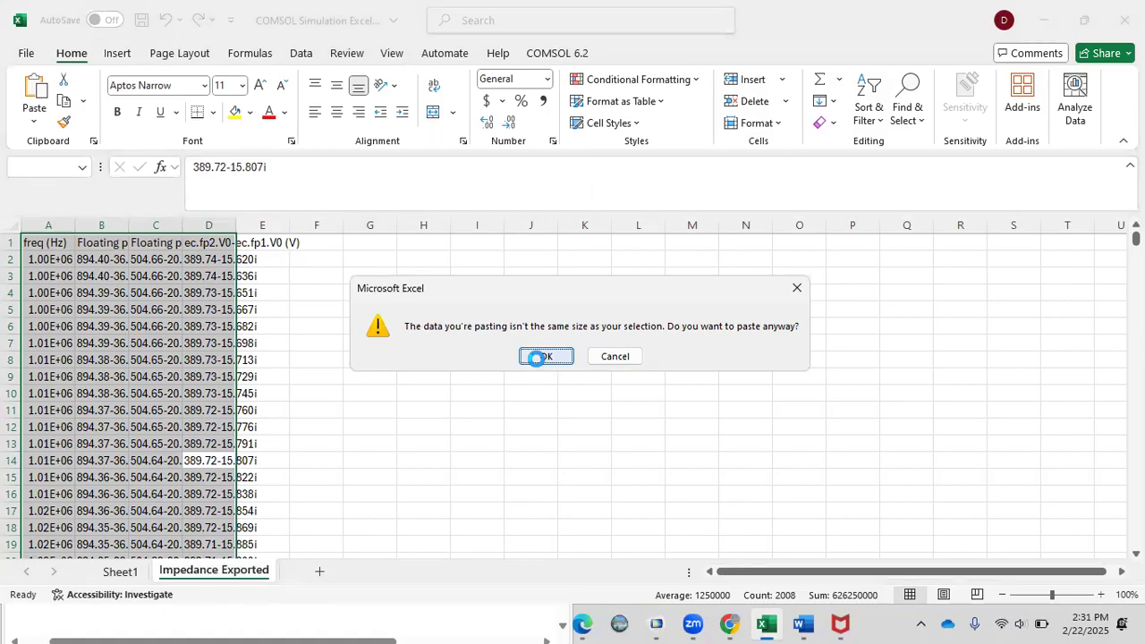
left_click(540, 356)
left_click(321, 421)
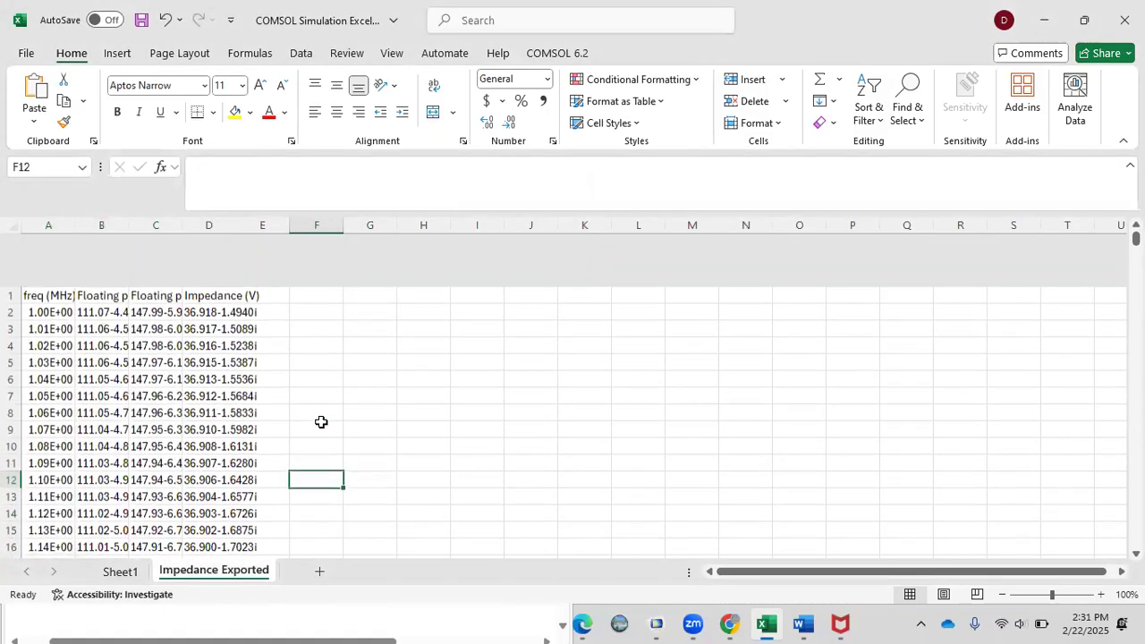